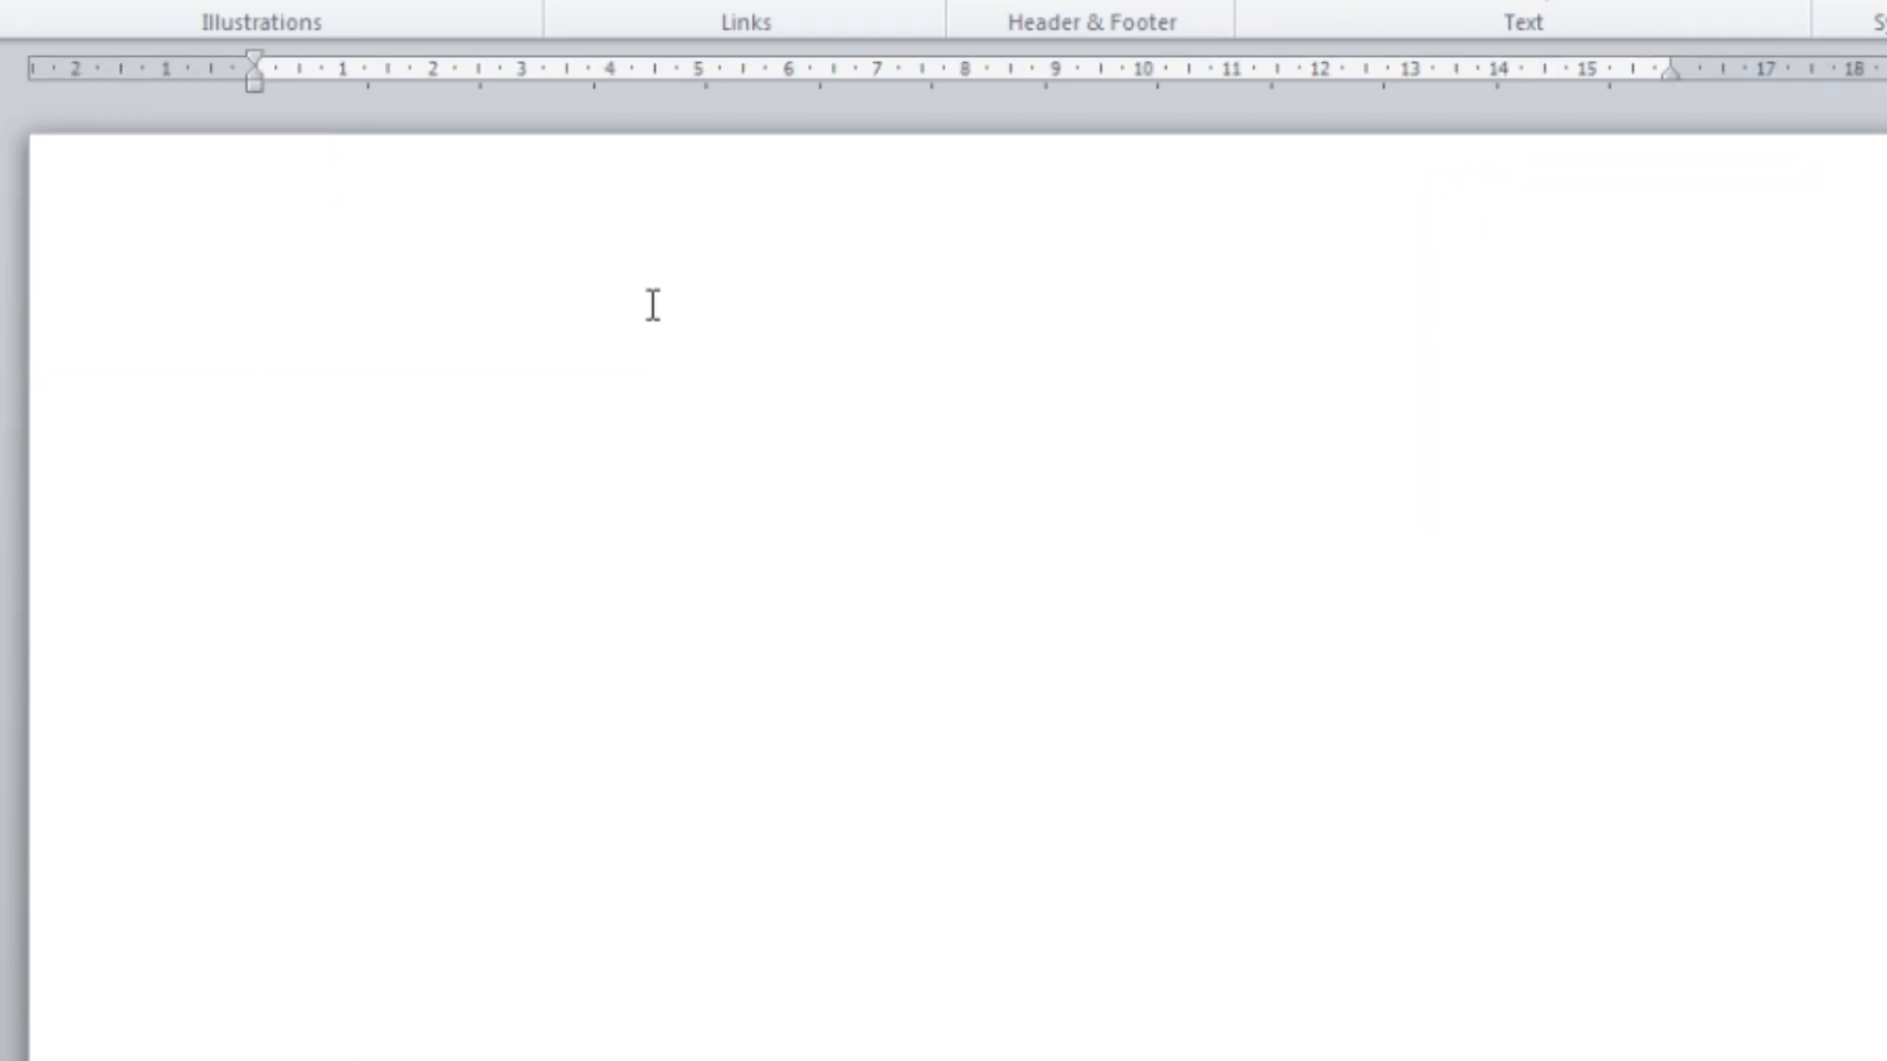
Open the custom margin settings and set the top and bottom page margins to 0
click(652, 309)
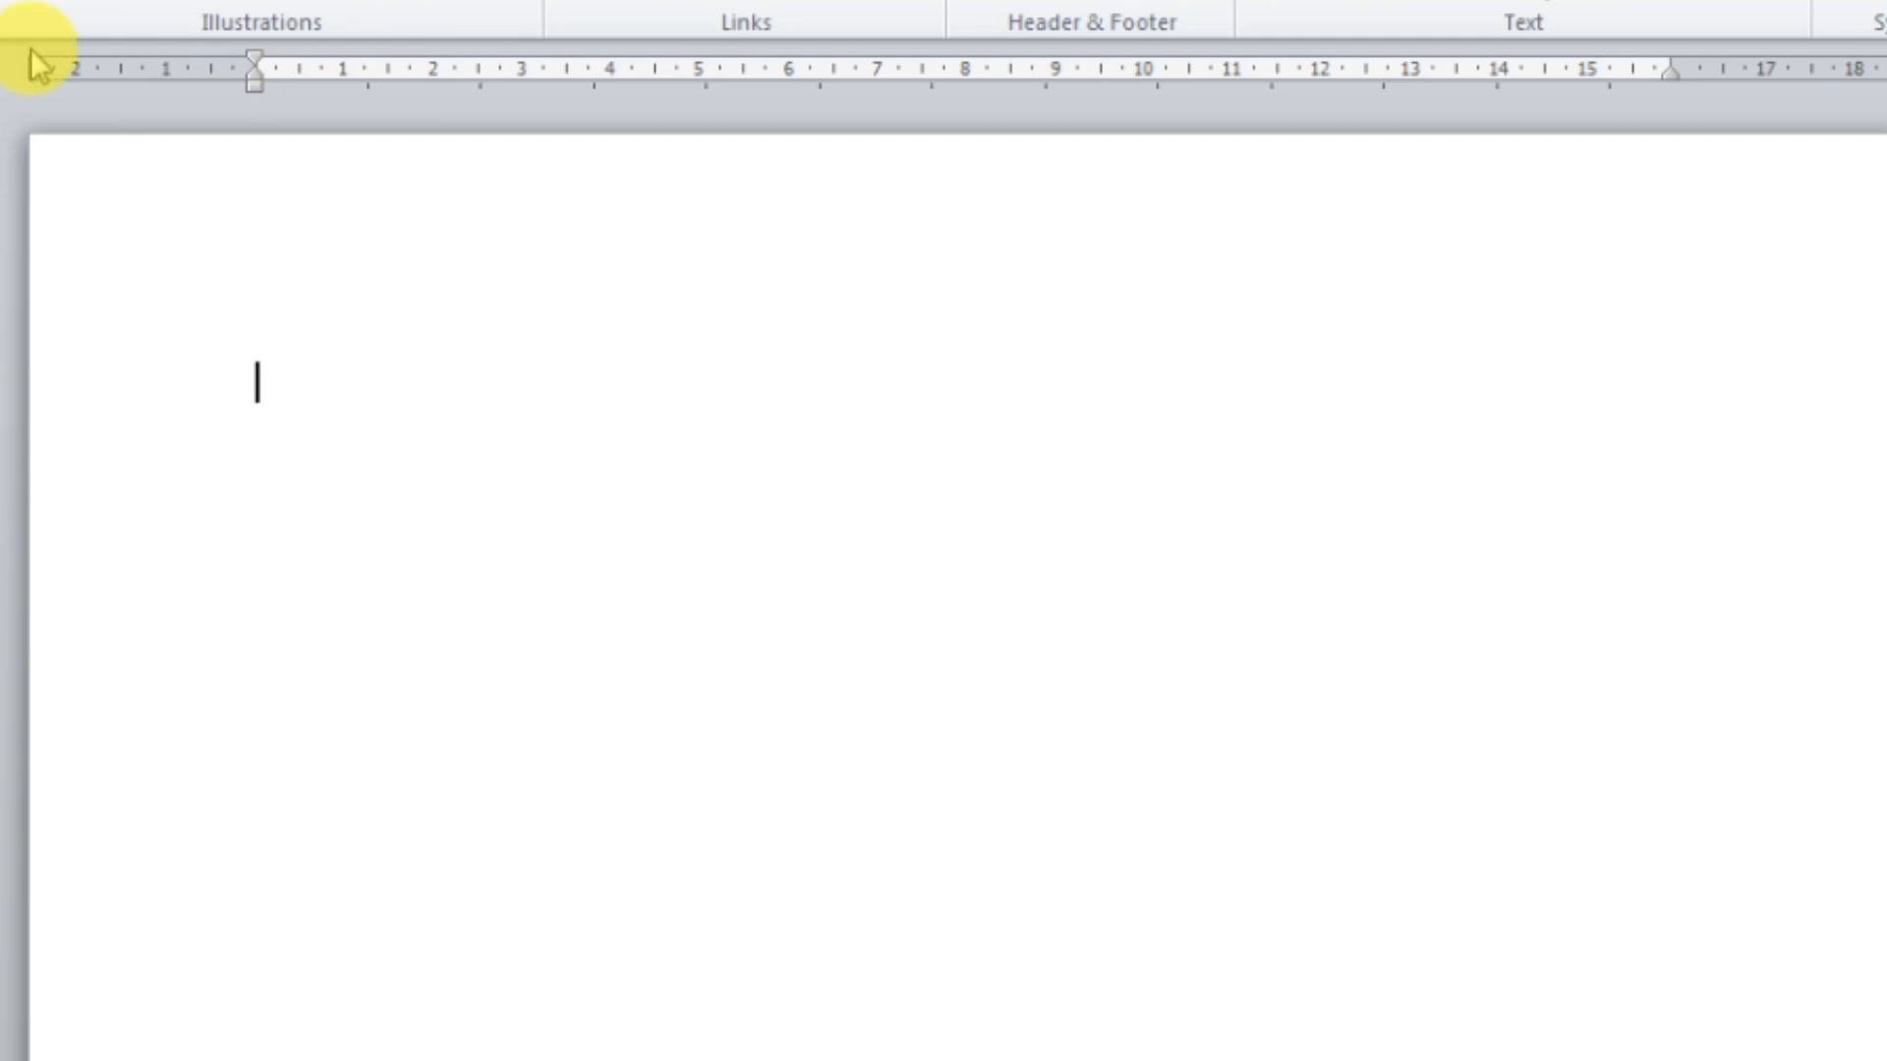
key(alt+p)
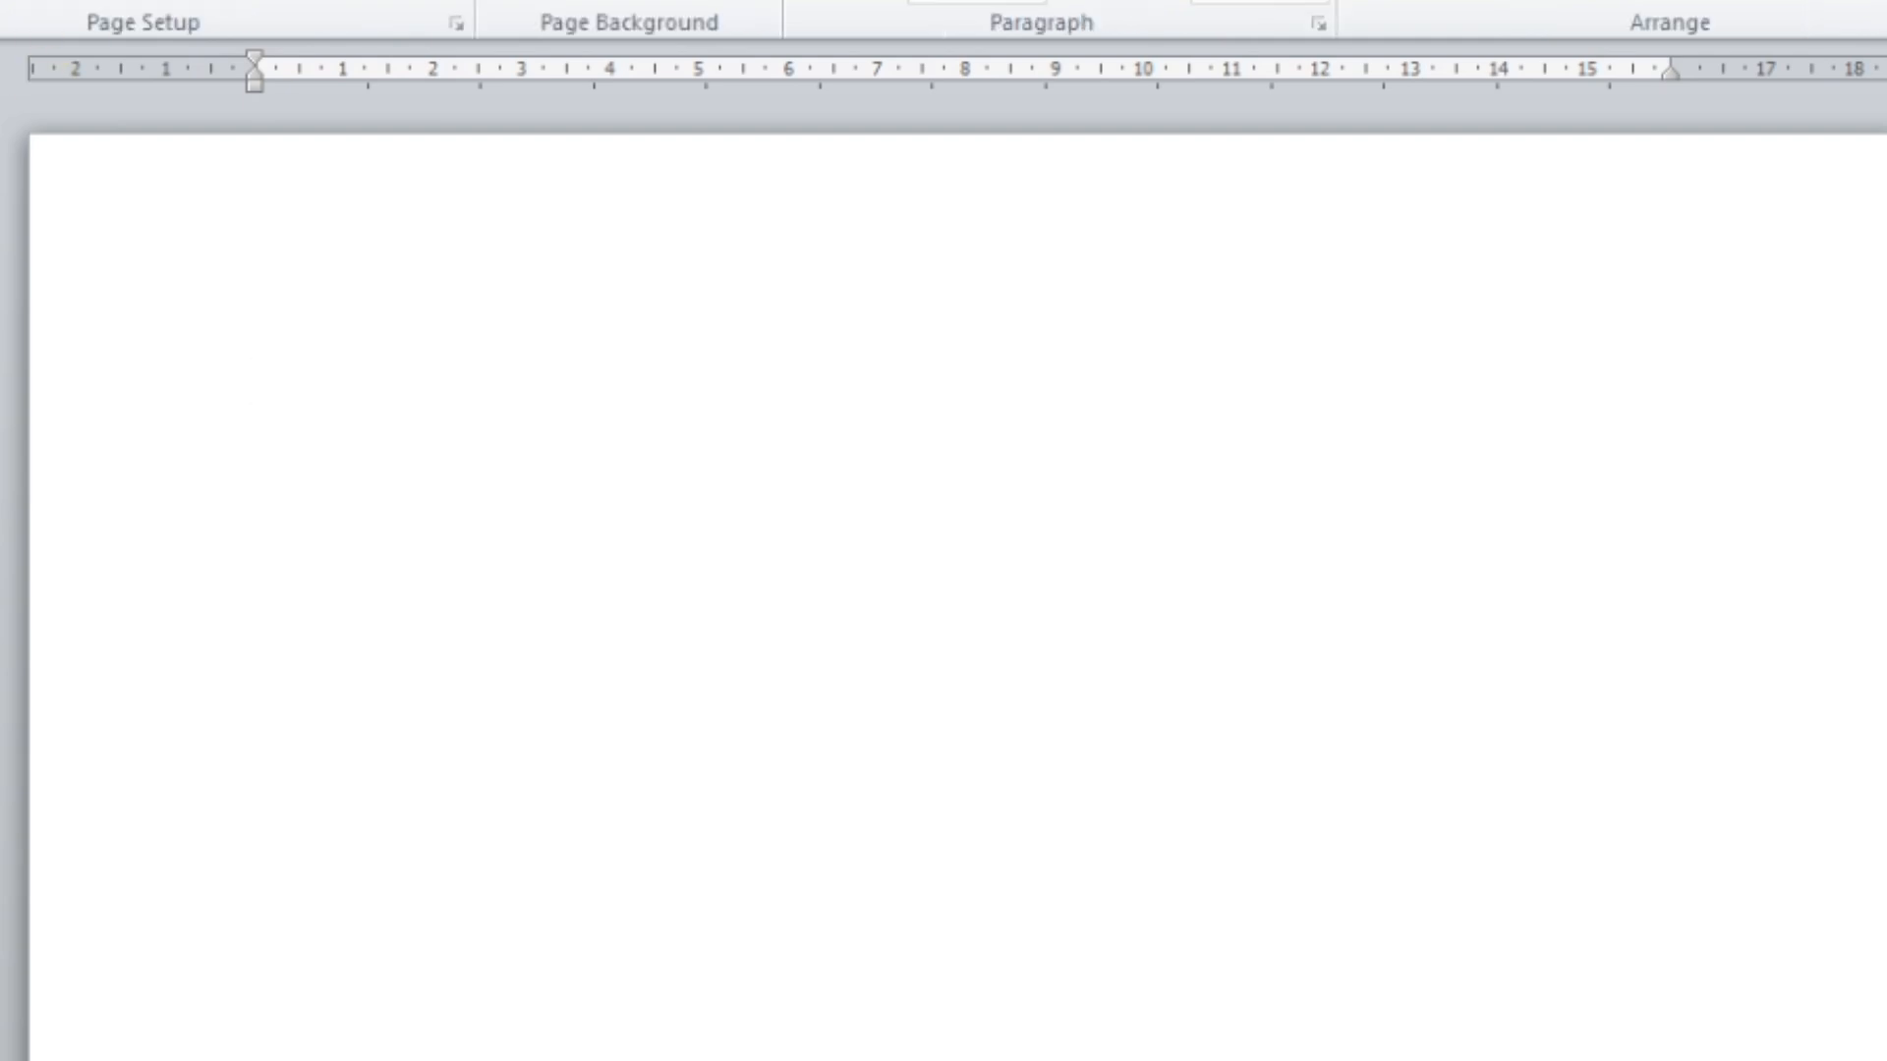
key(m)
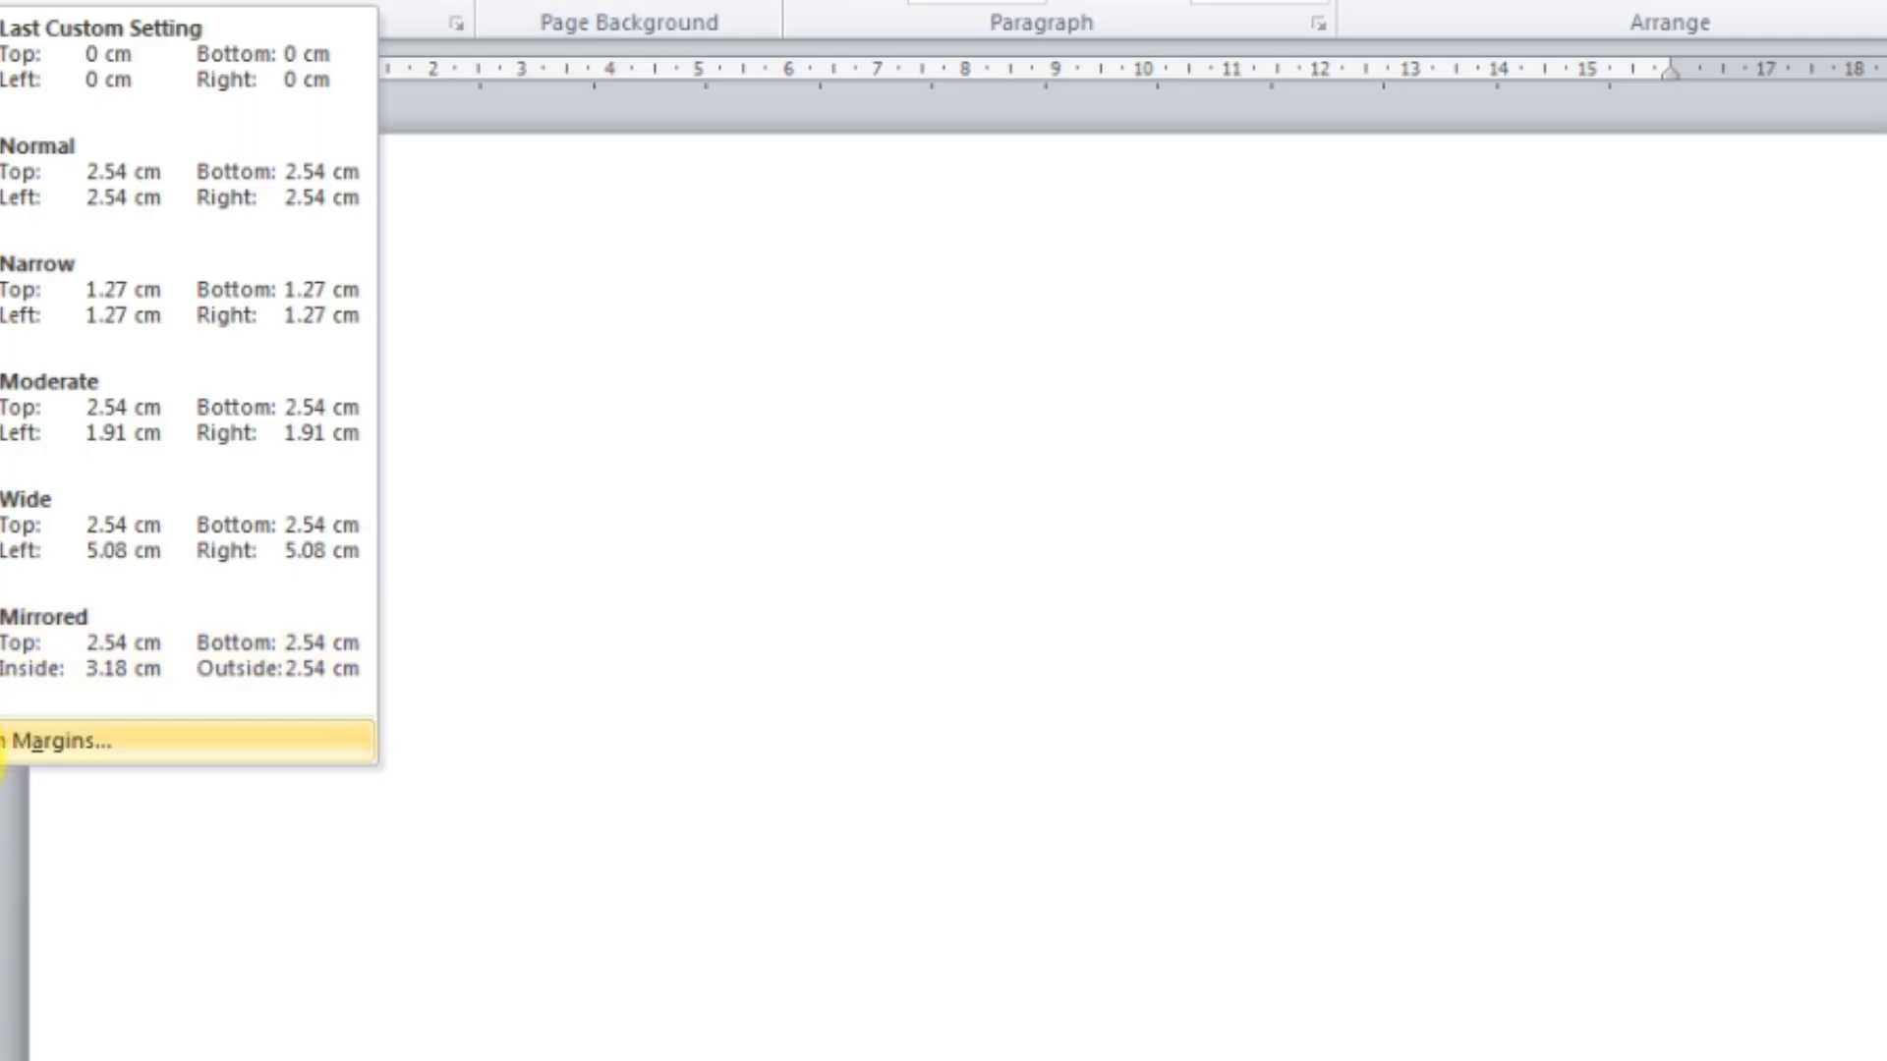
click(10, 742)
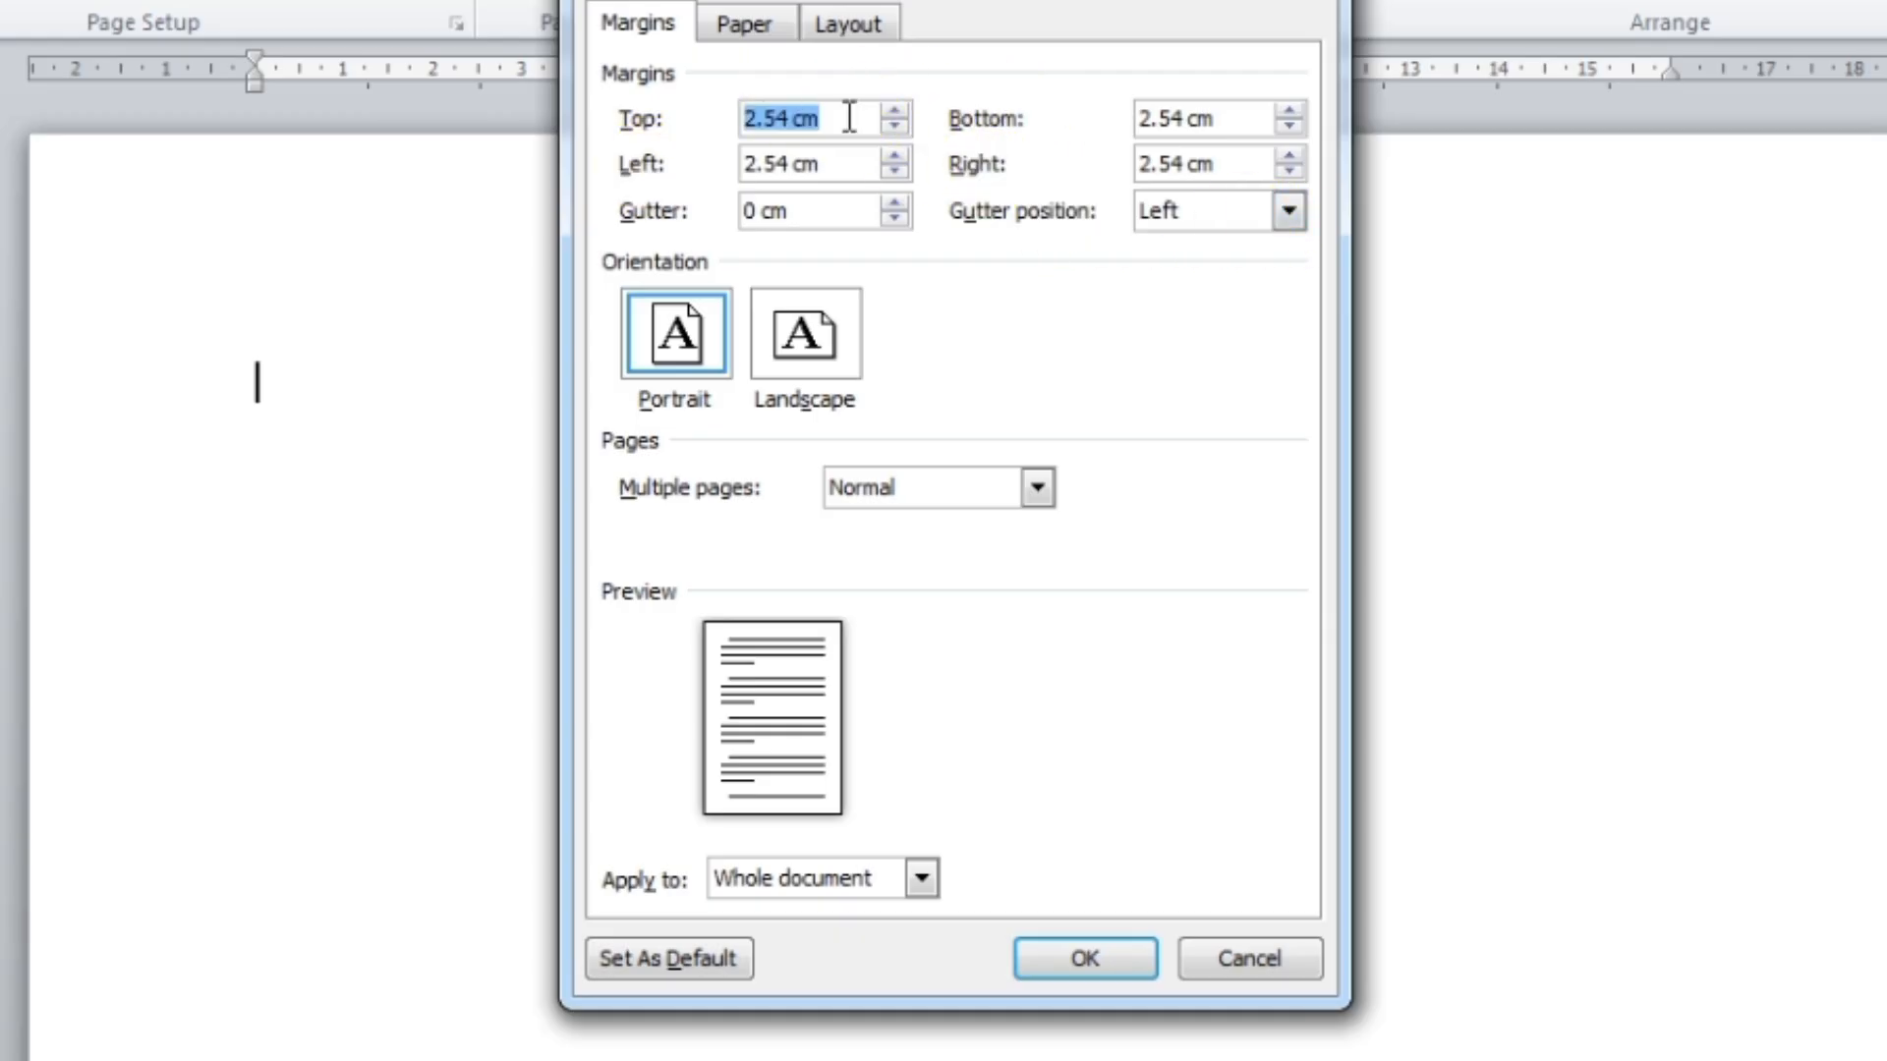
key(BackSpace)
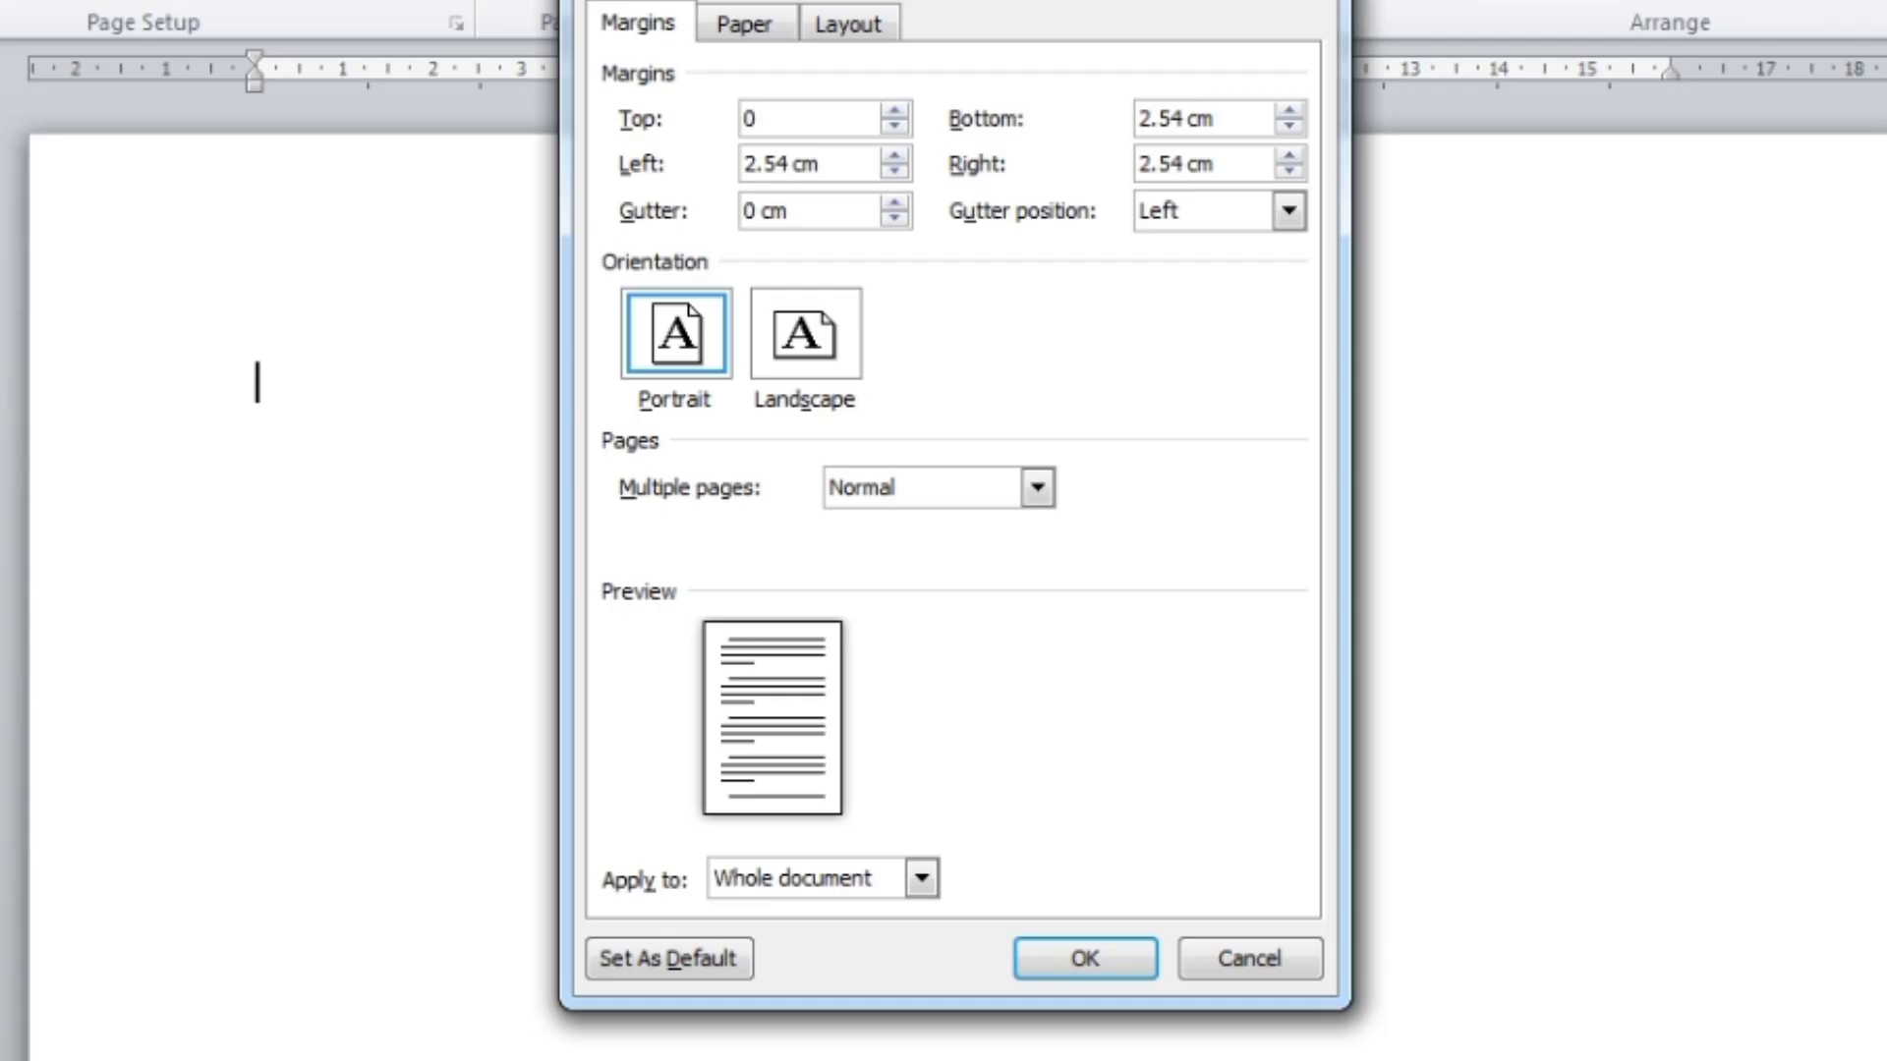
click(847, 117)
key(Tab)
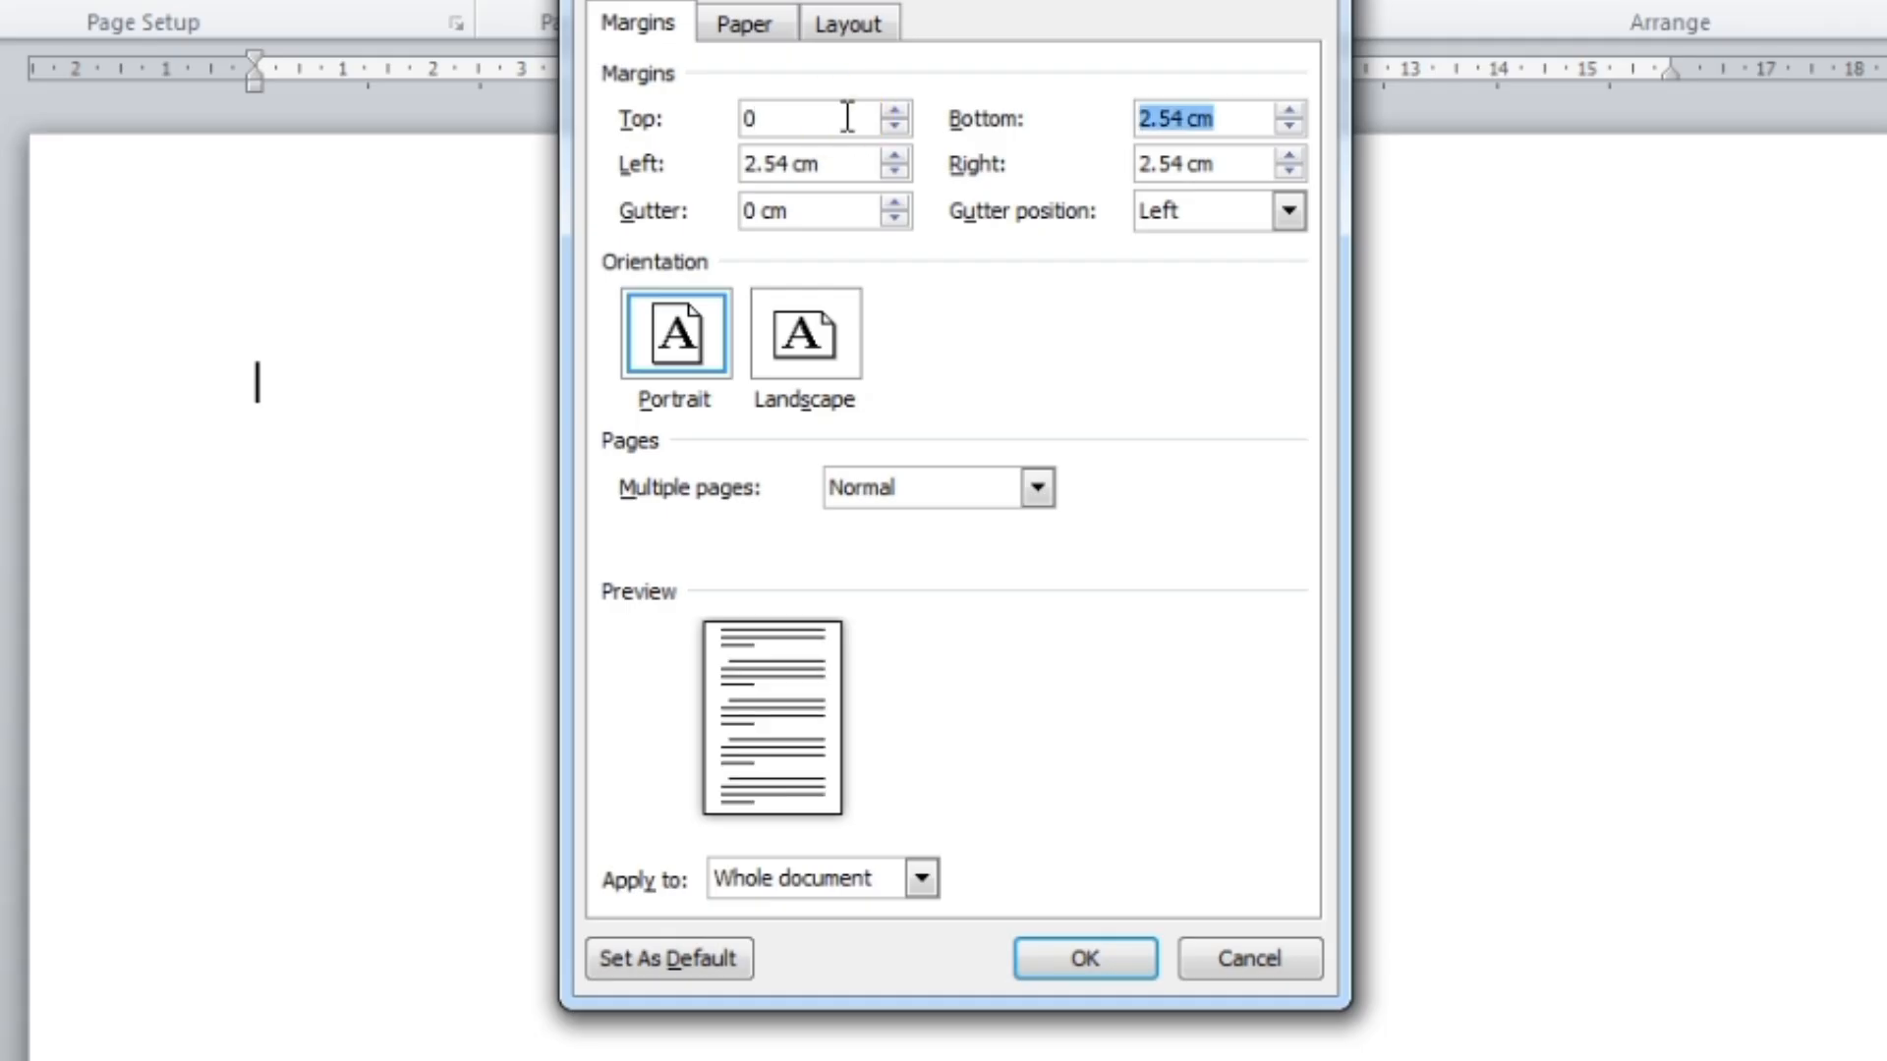
key(BackSpace)
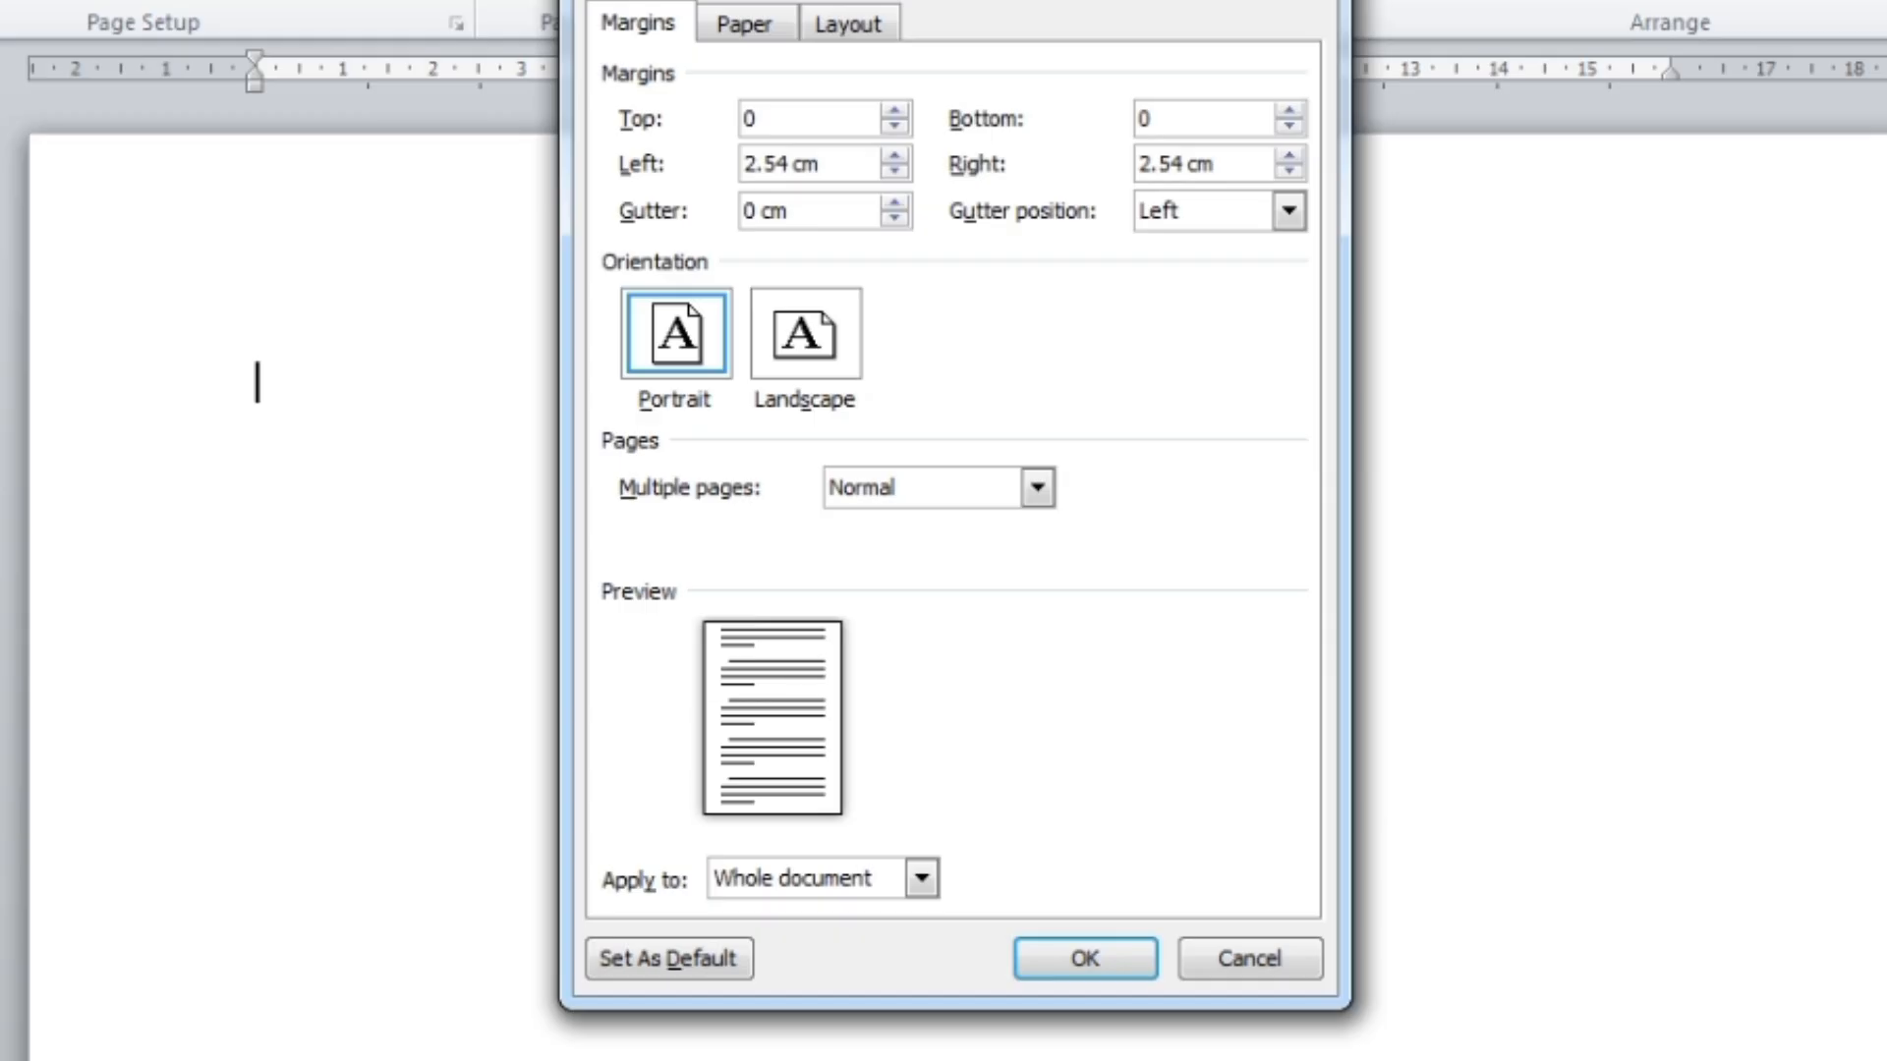
Set the left and right page margins to 0 and apply them to the whole document without fixing the out-of-range margins
key(Tab)
key(BackSpace)
key(Tab)
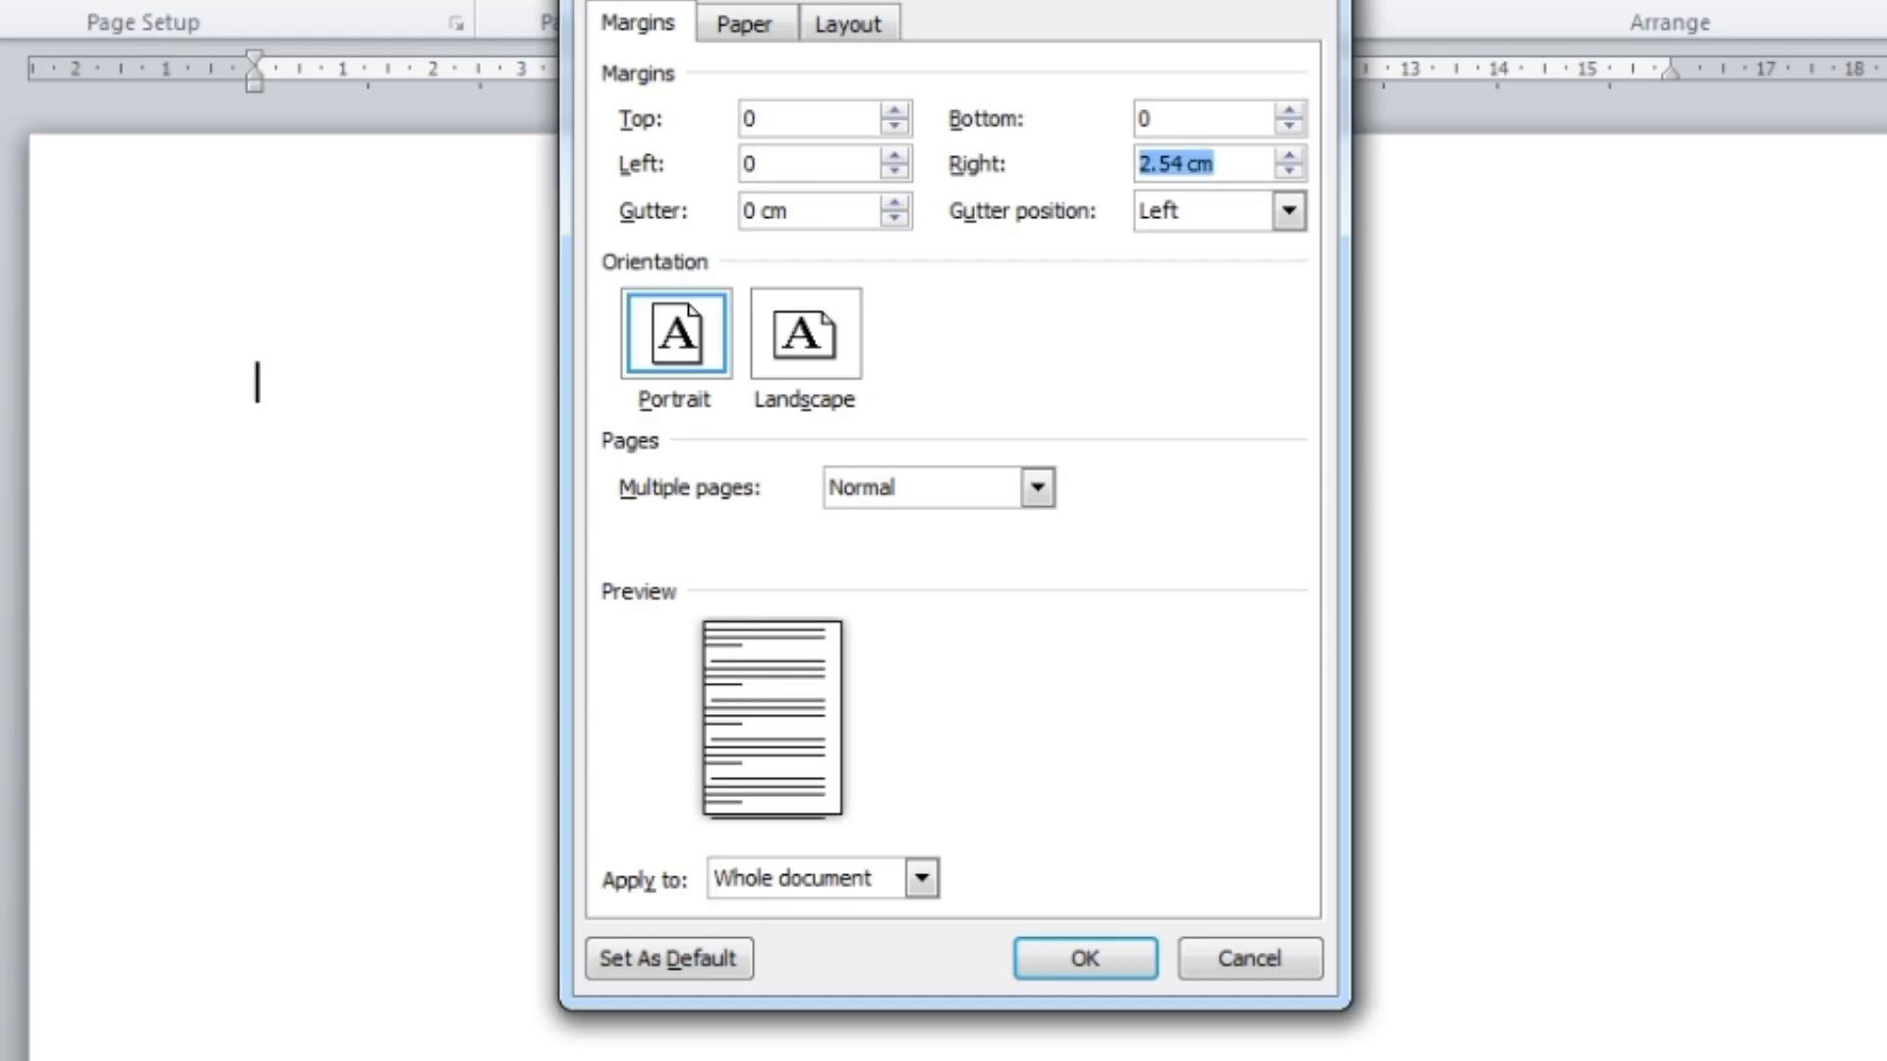
key(BackSpace)
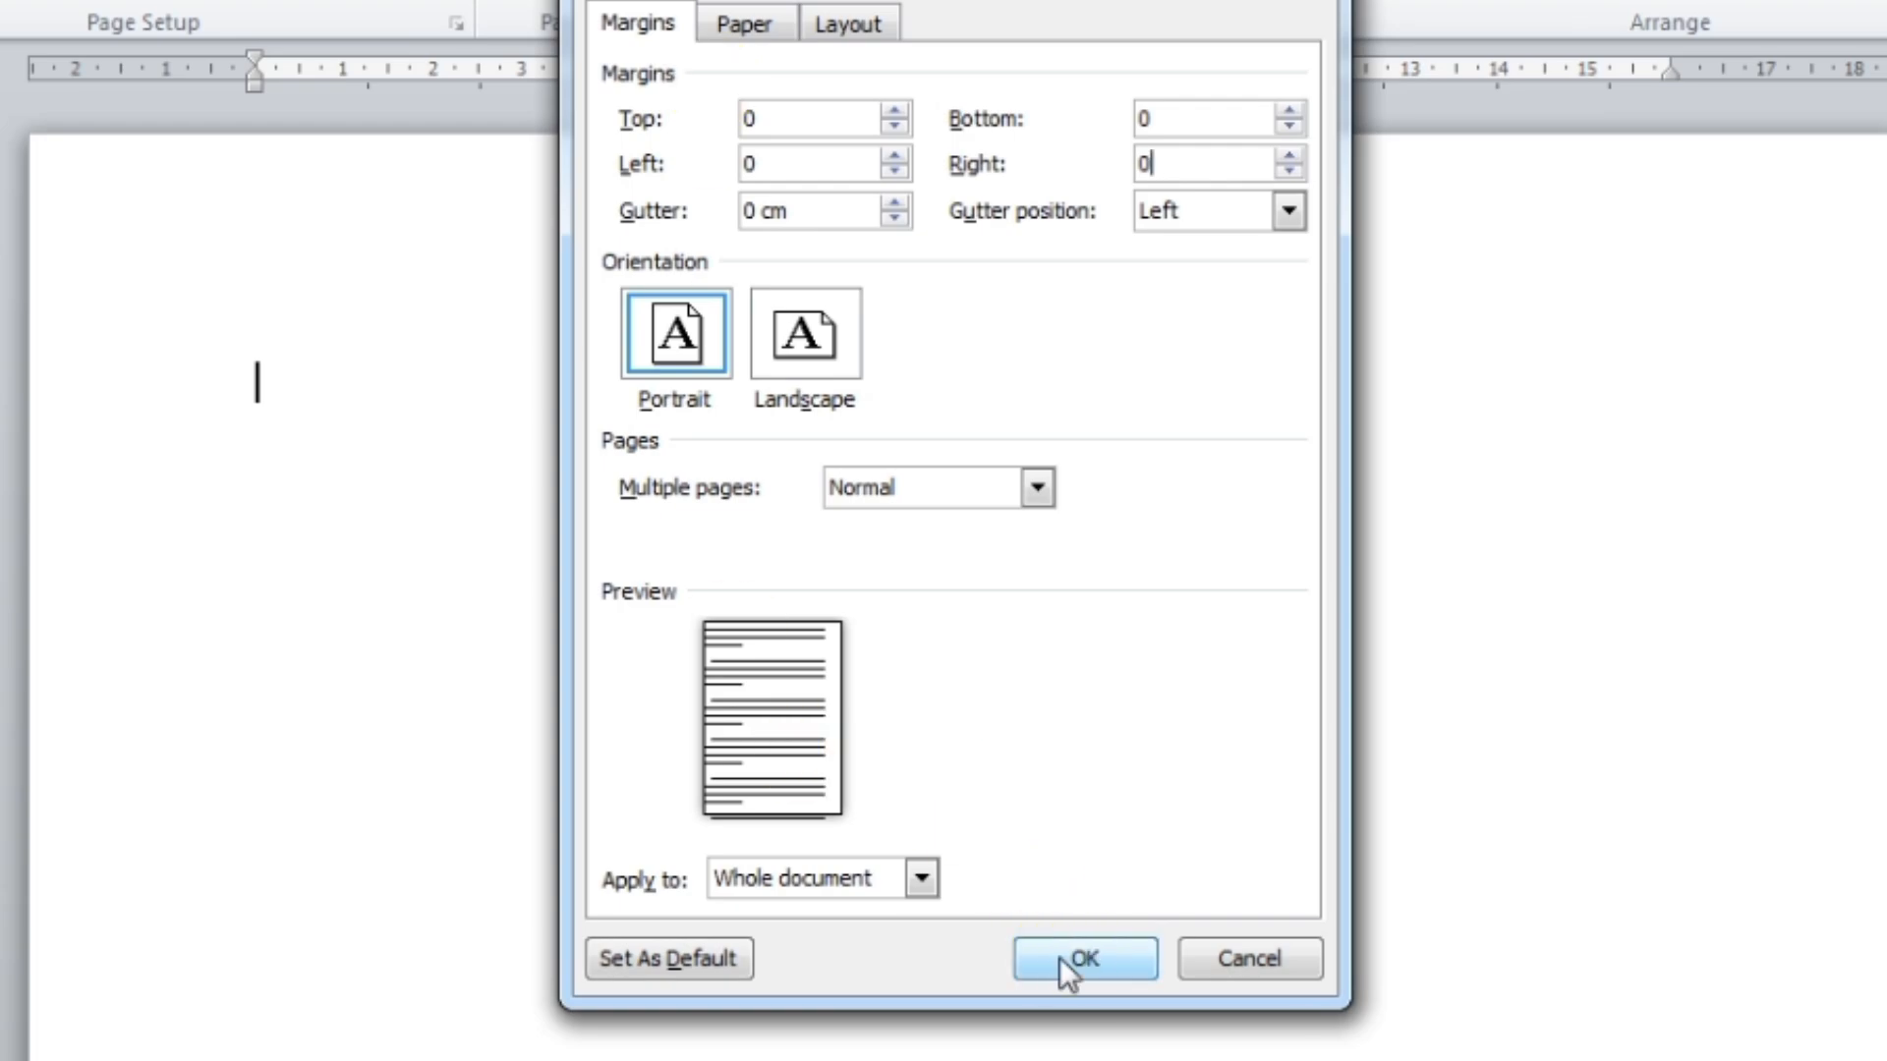
click(1087, 957)
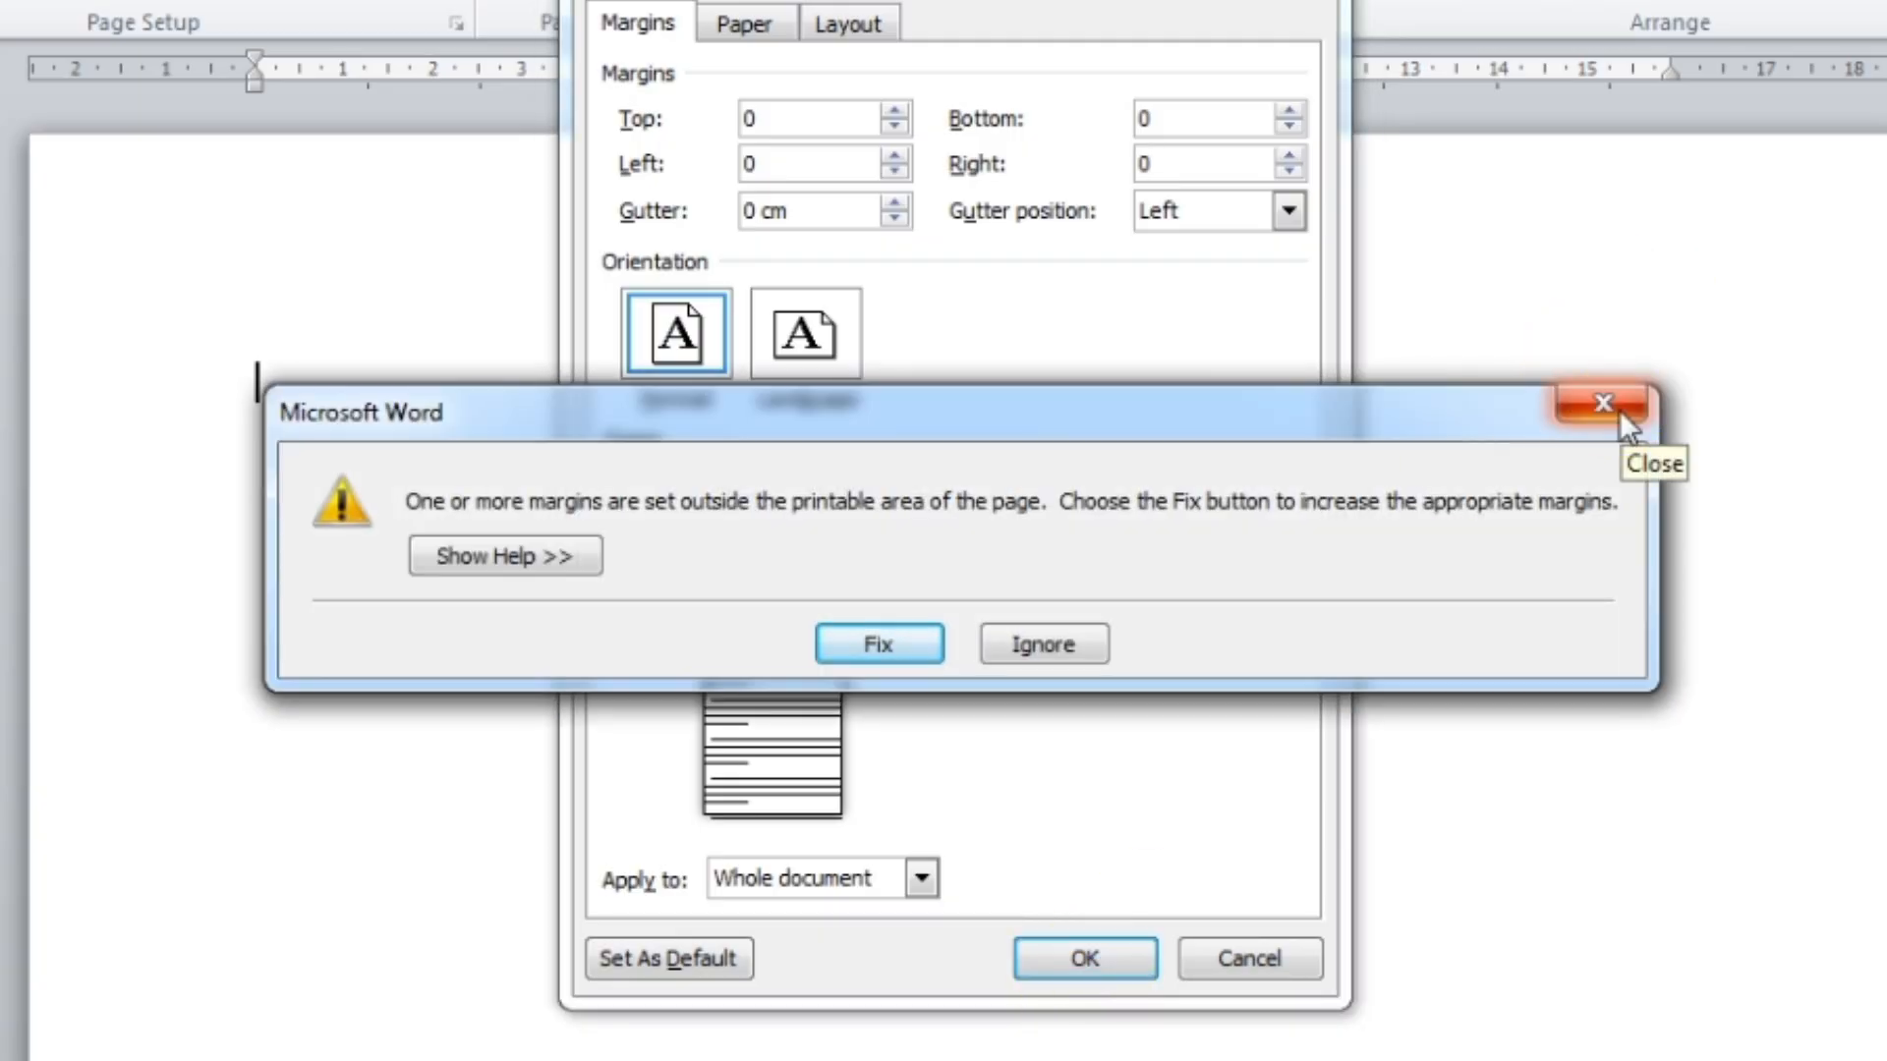
click(1605, 404)
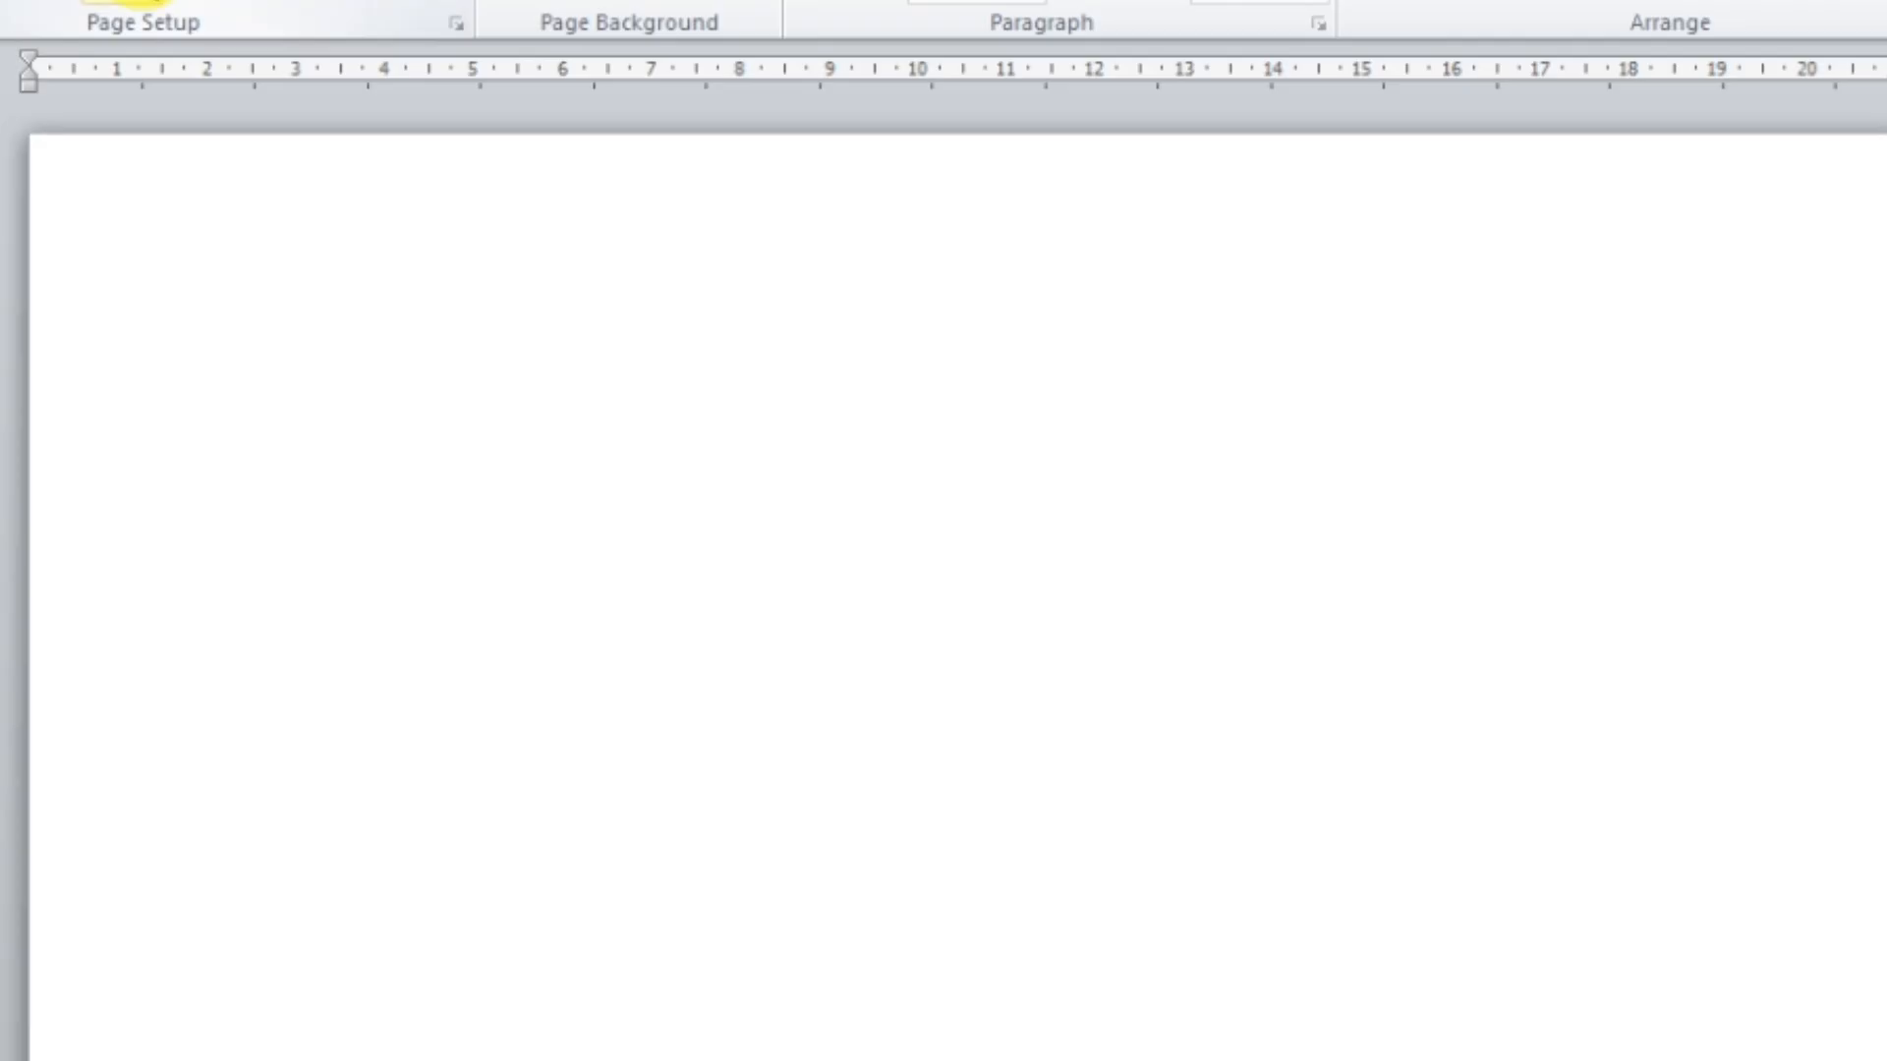
Set the paper size to A4 and insert a table with one column and three rows
click(130, 6)
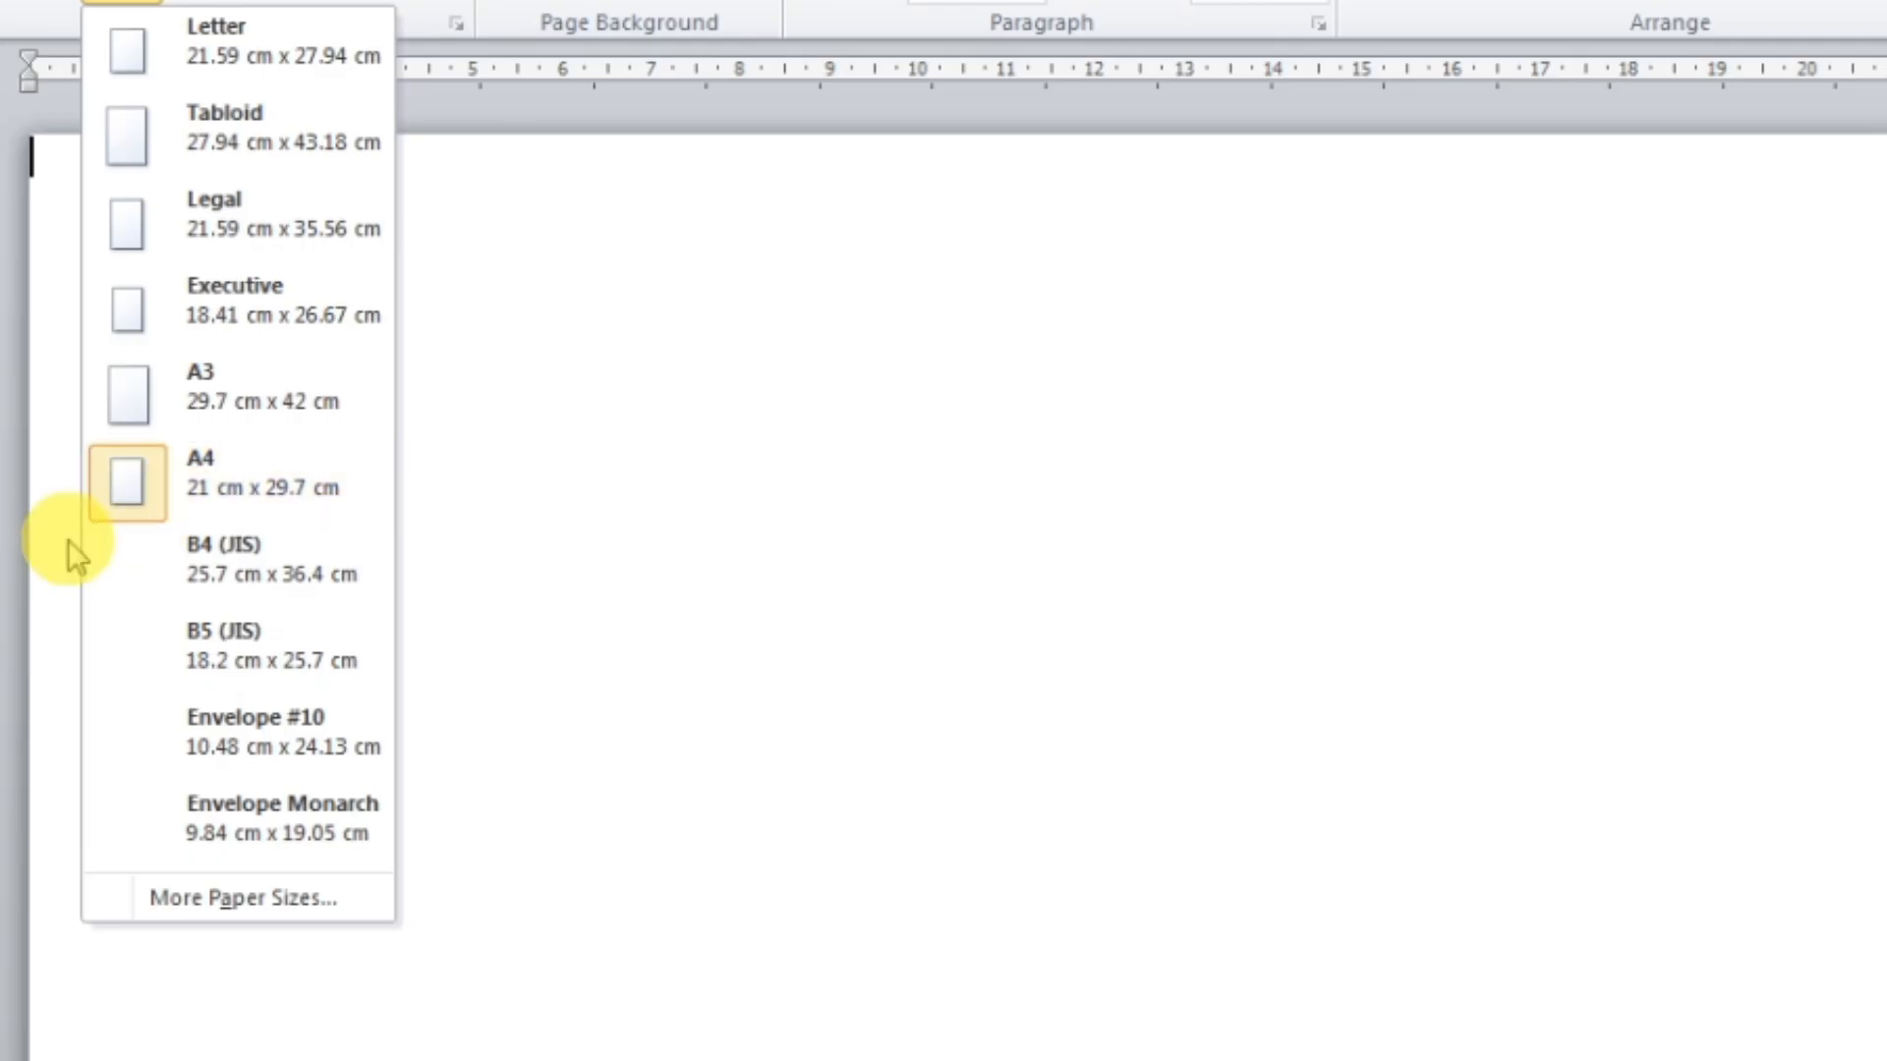
click(147, 487)
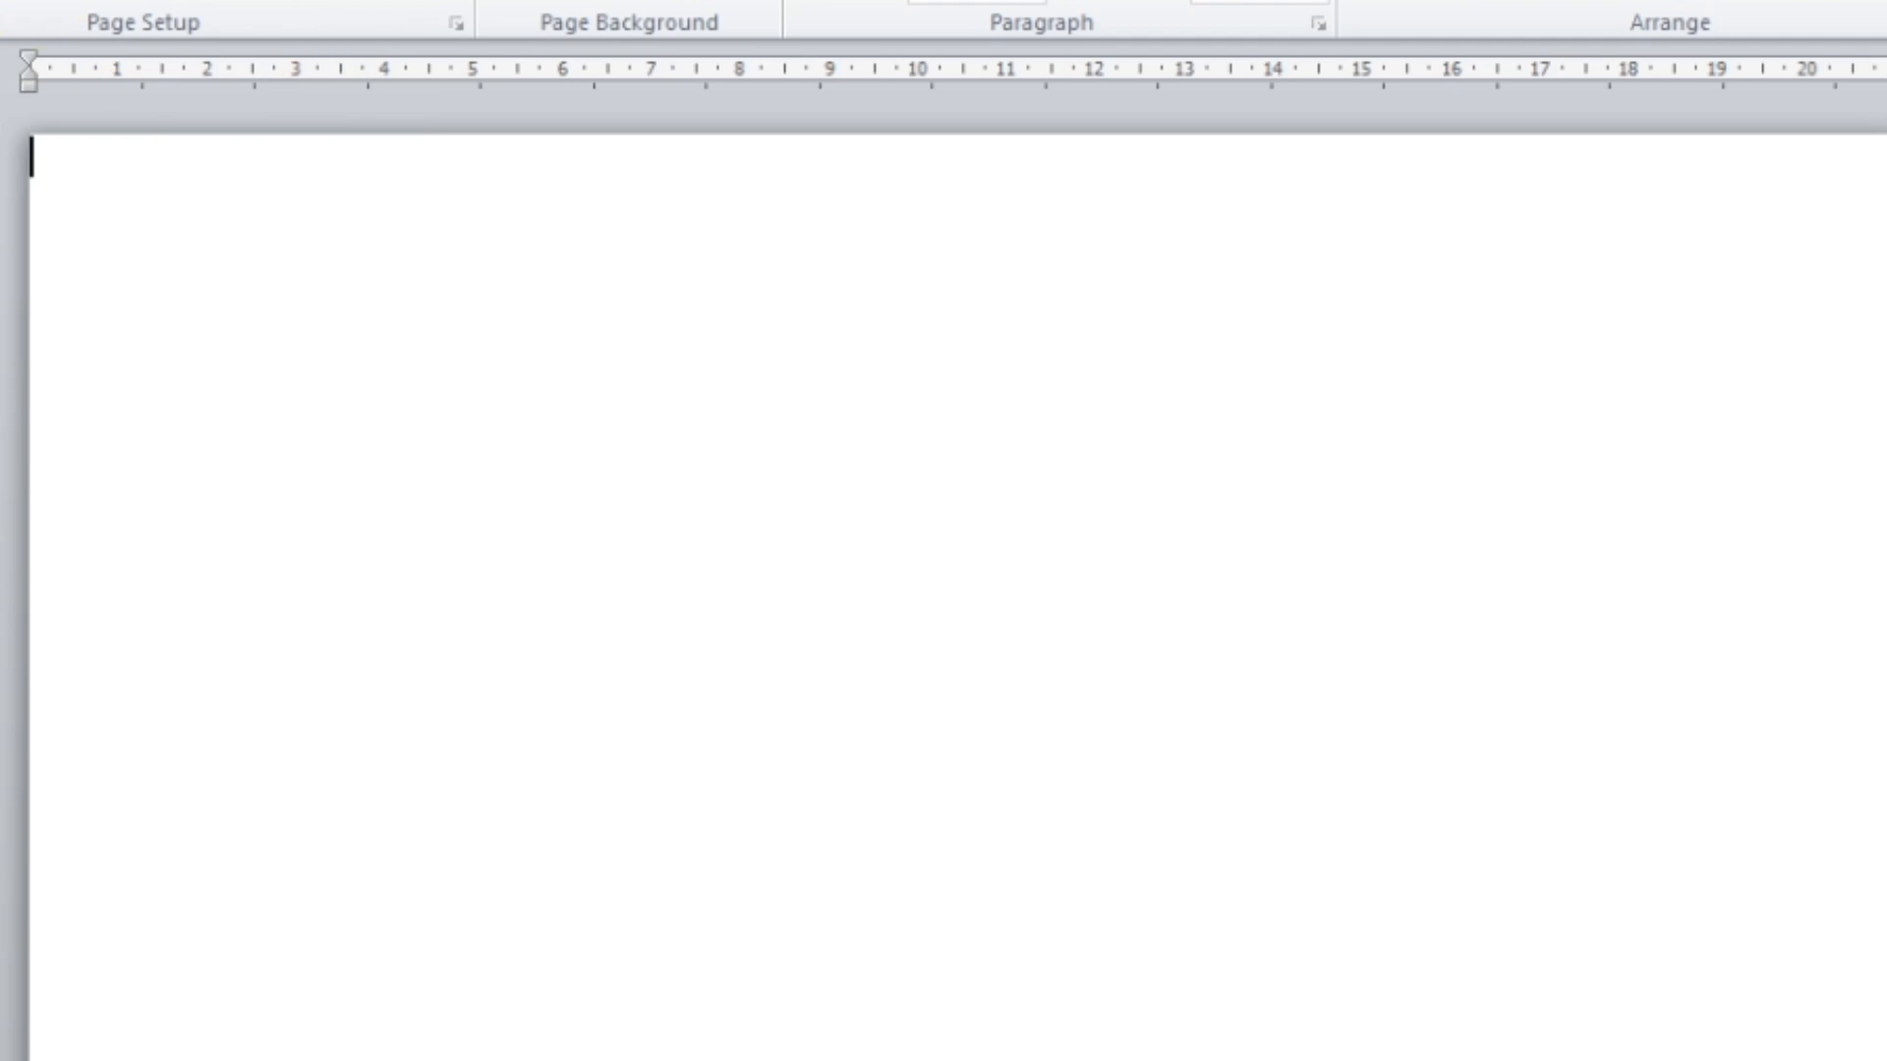
key(alt+n)
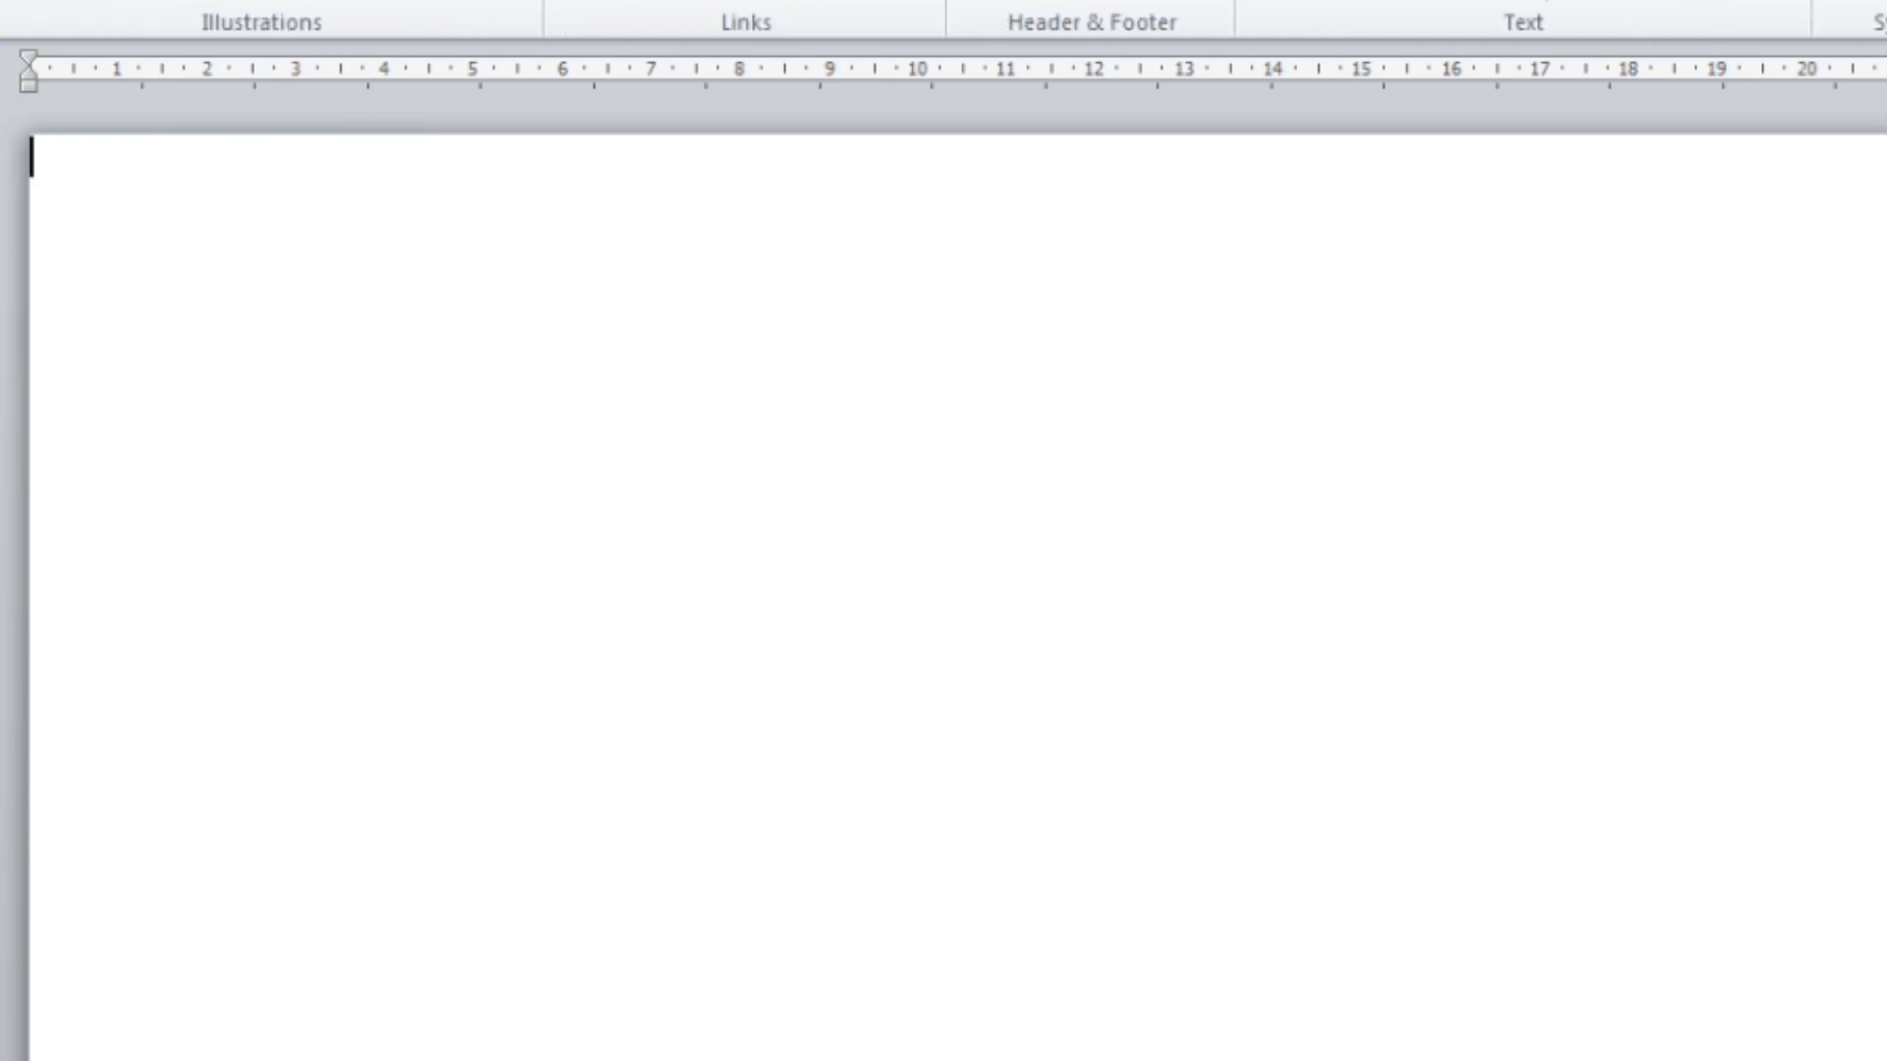
click(0, 0)
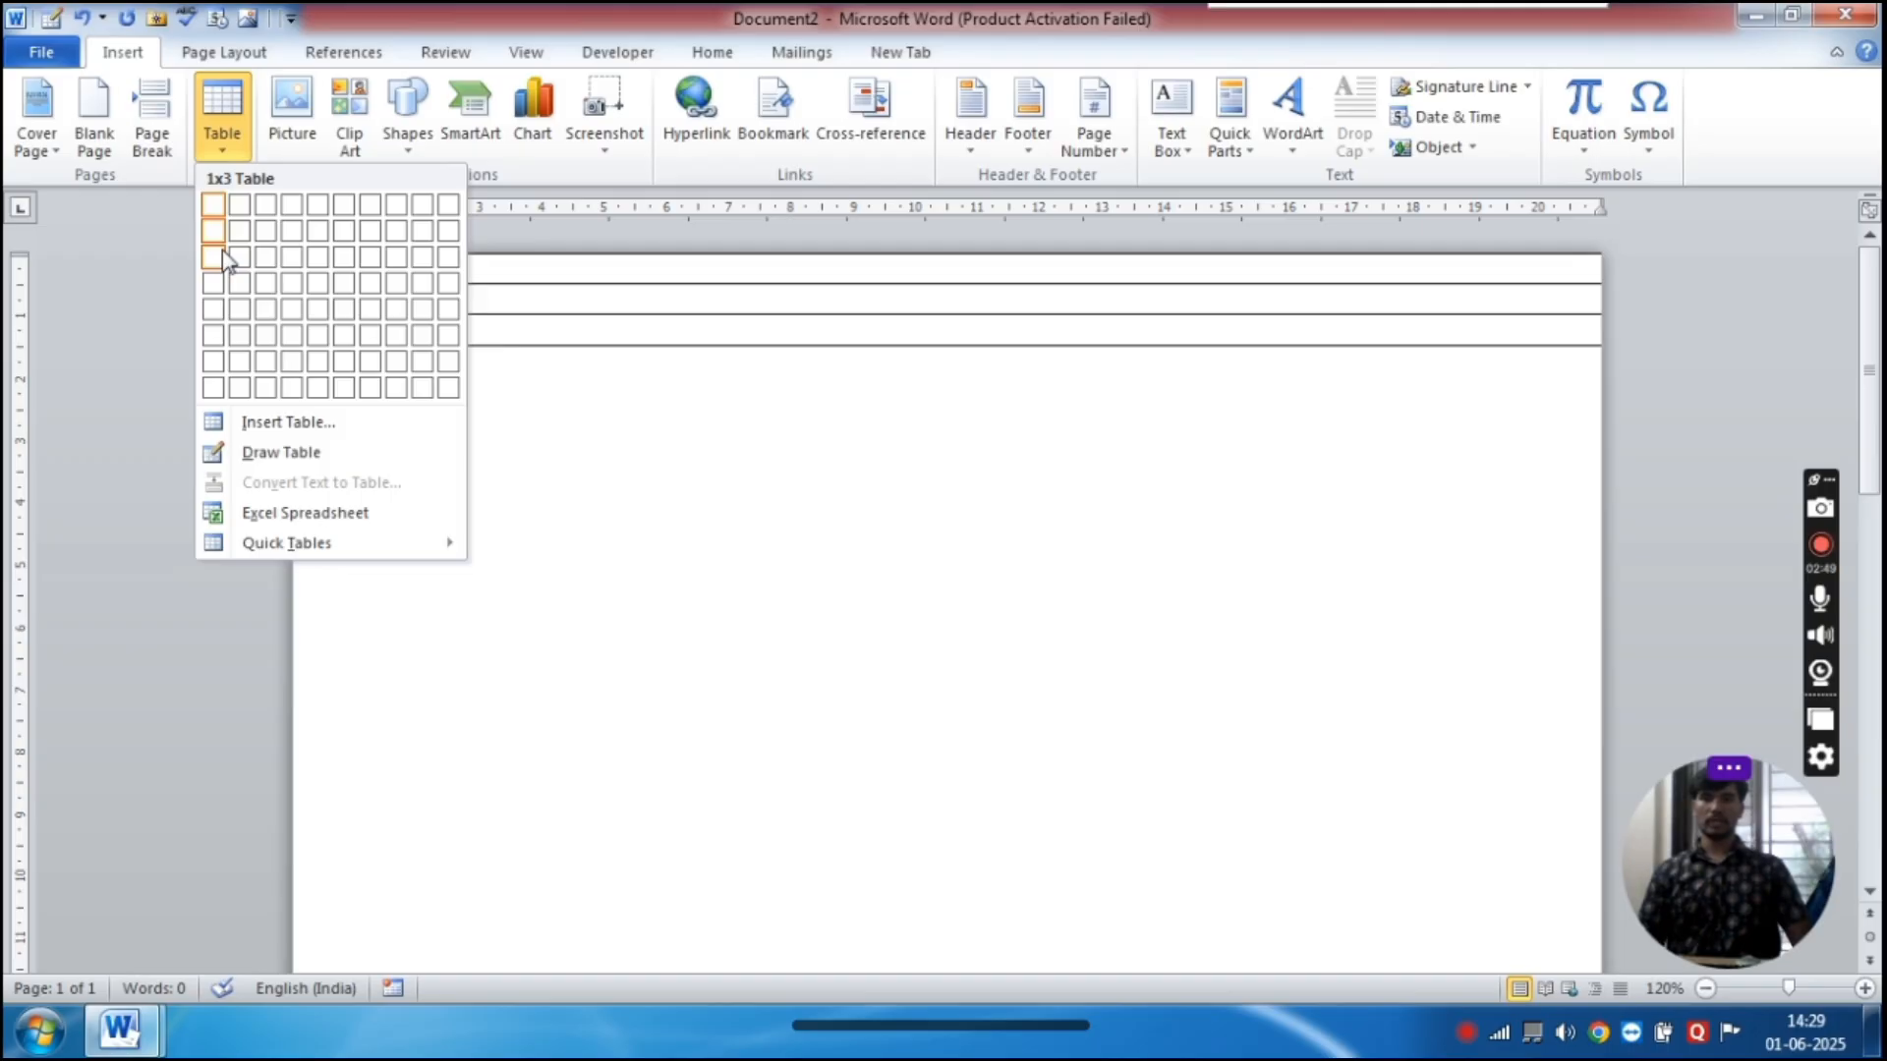
click(217, 257)
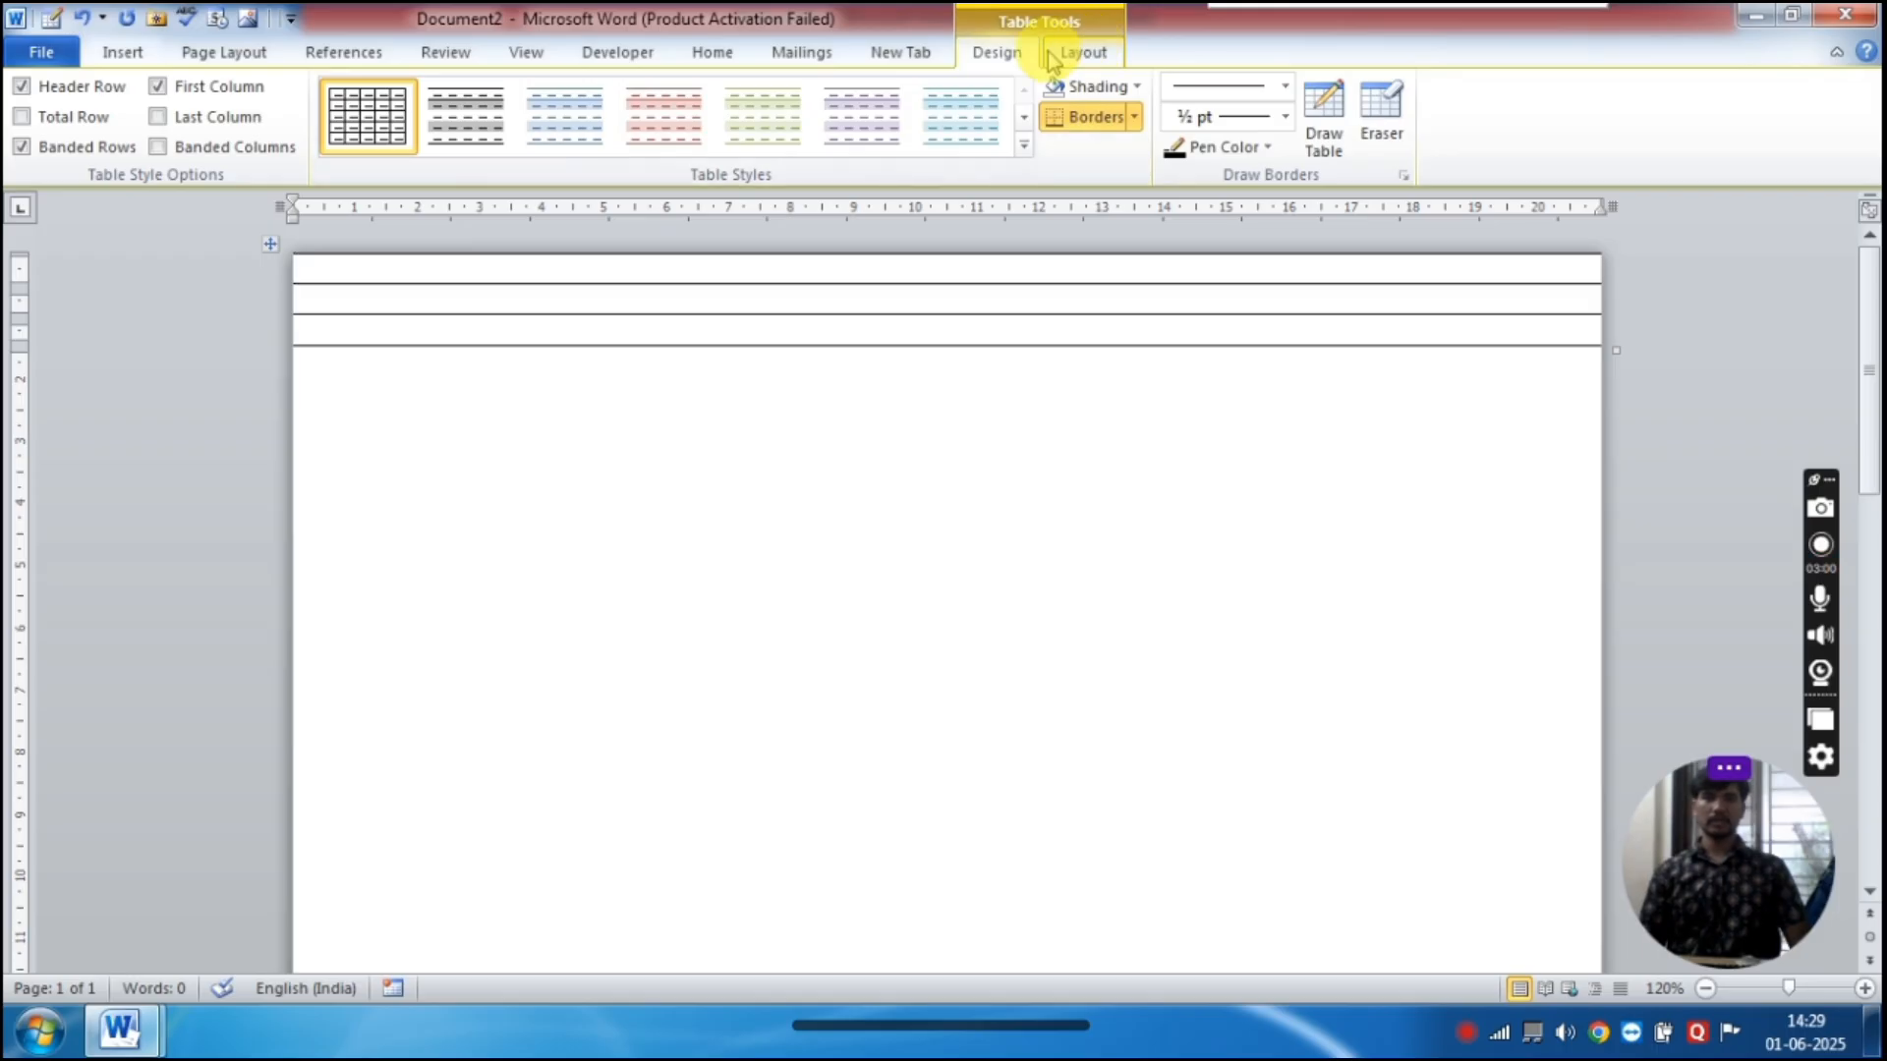
Set the paragraph spacing after to 24 pt in the table's first row
click(225, 61)
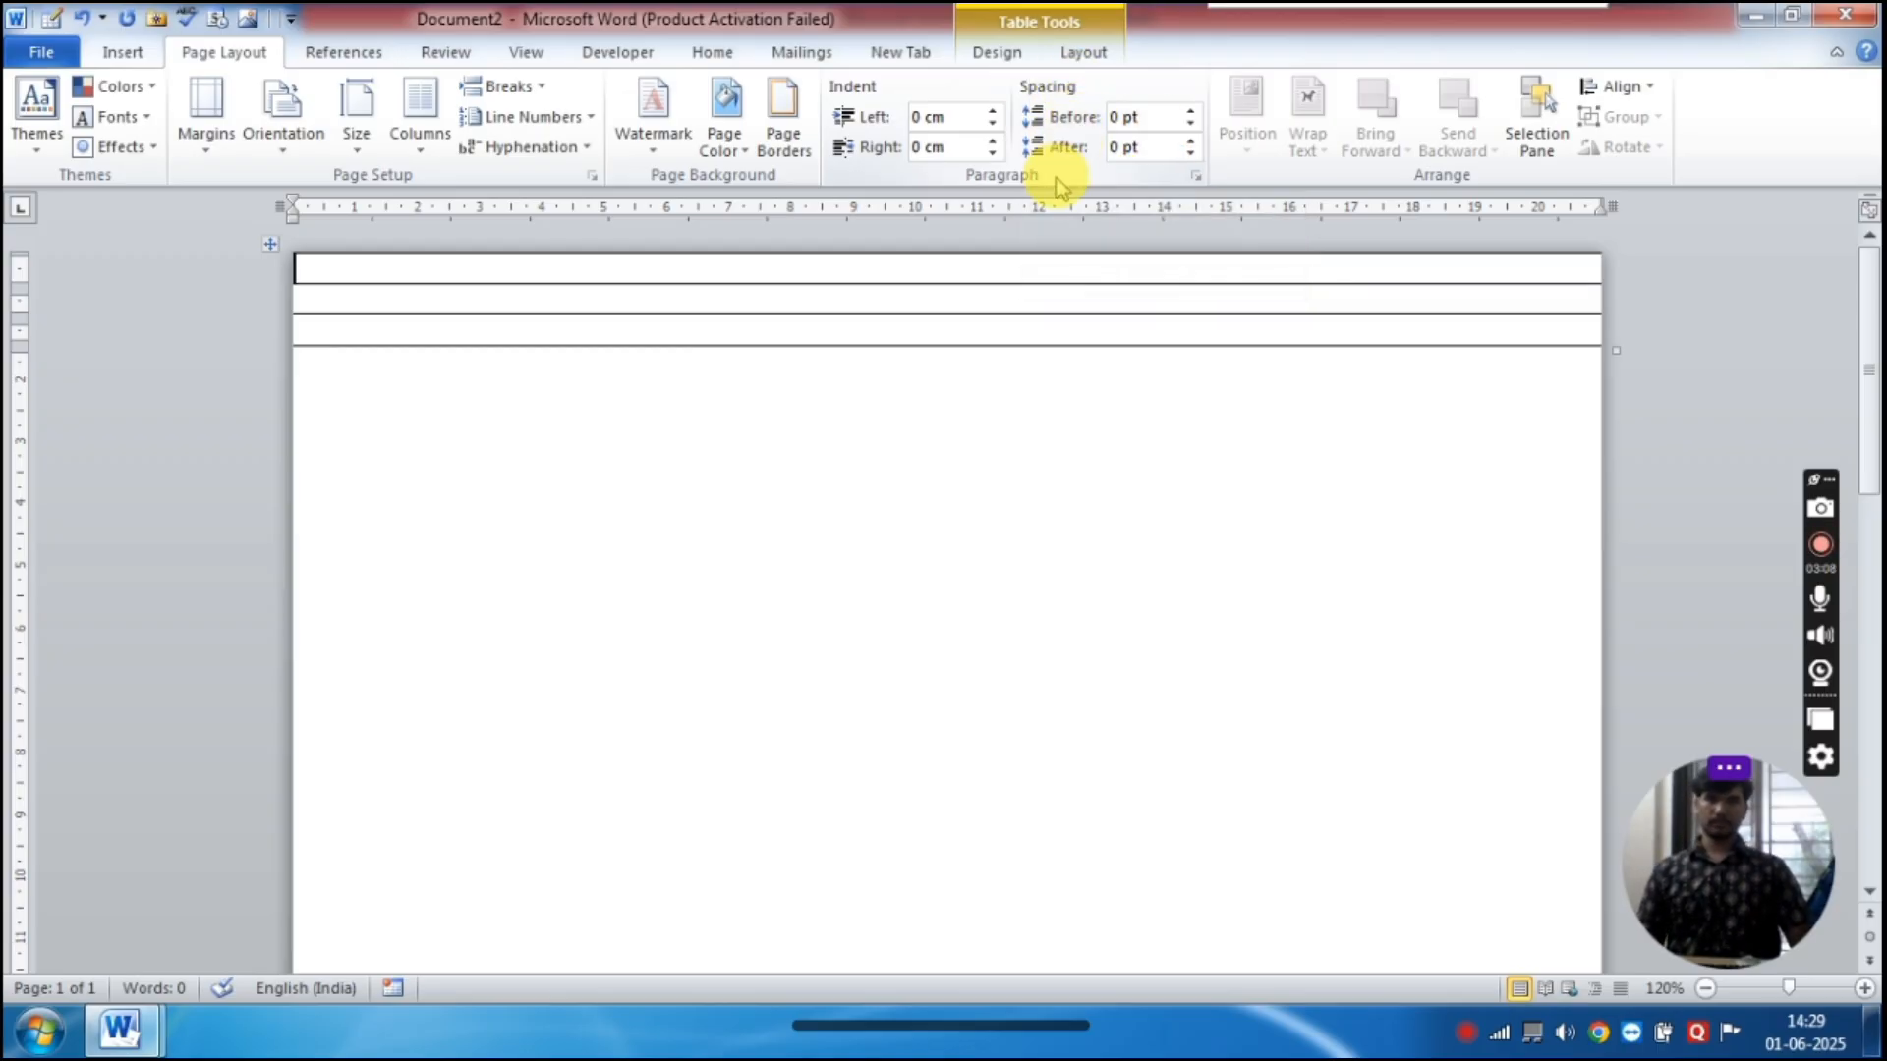
click(1190, 143)
click(1190, 143)
click(1190, 143)
click(1190, 143)
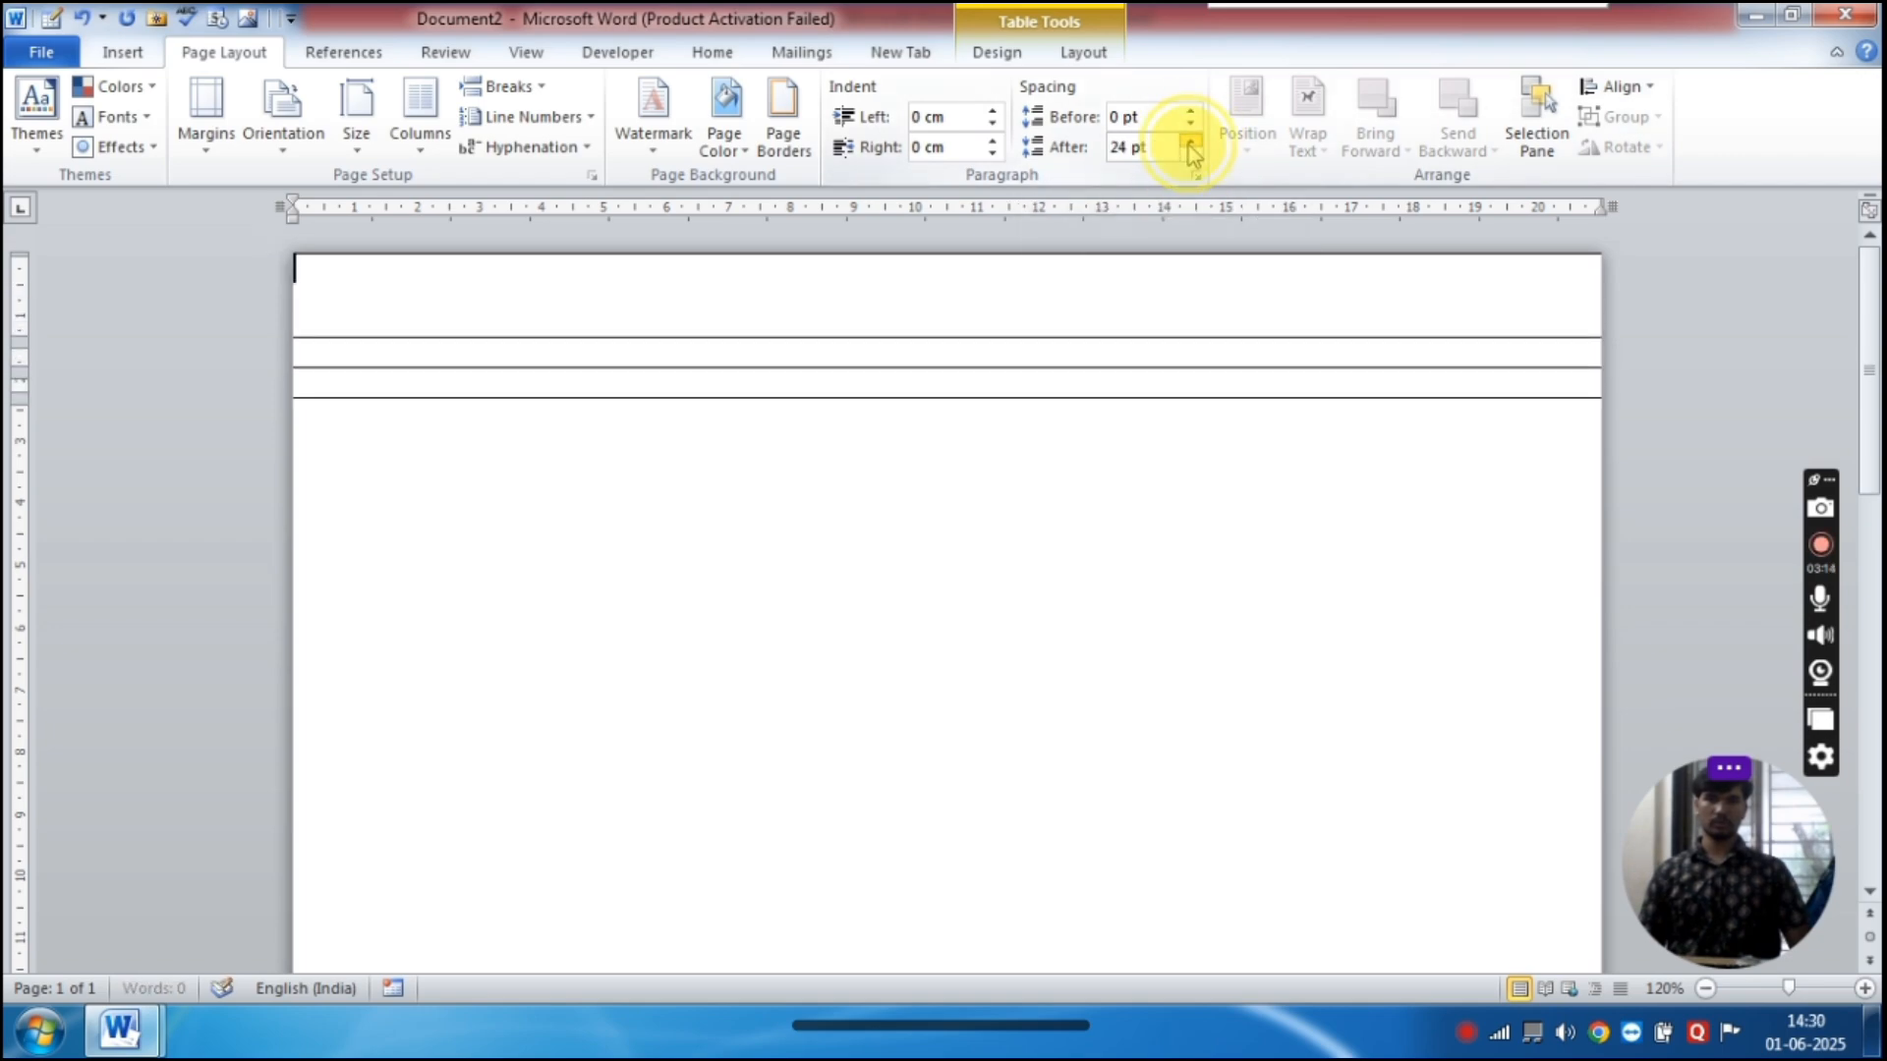
Select all three table rows and set their paragraph spacing after to 24 pt
click(687, 451)
drag(695, 409, 590, 316)
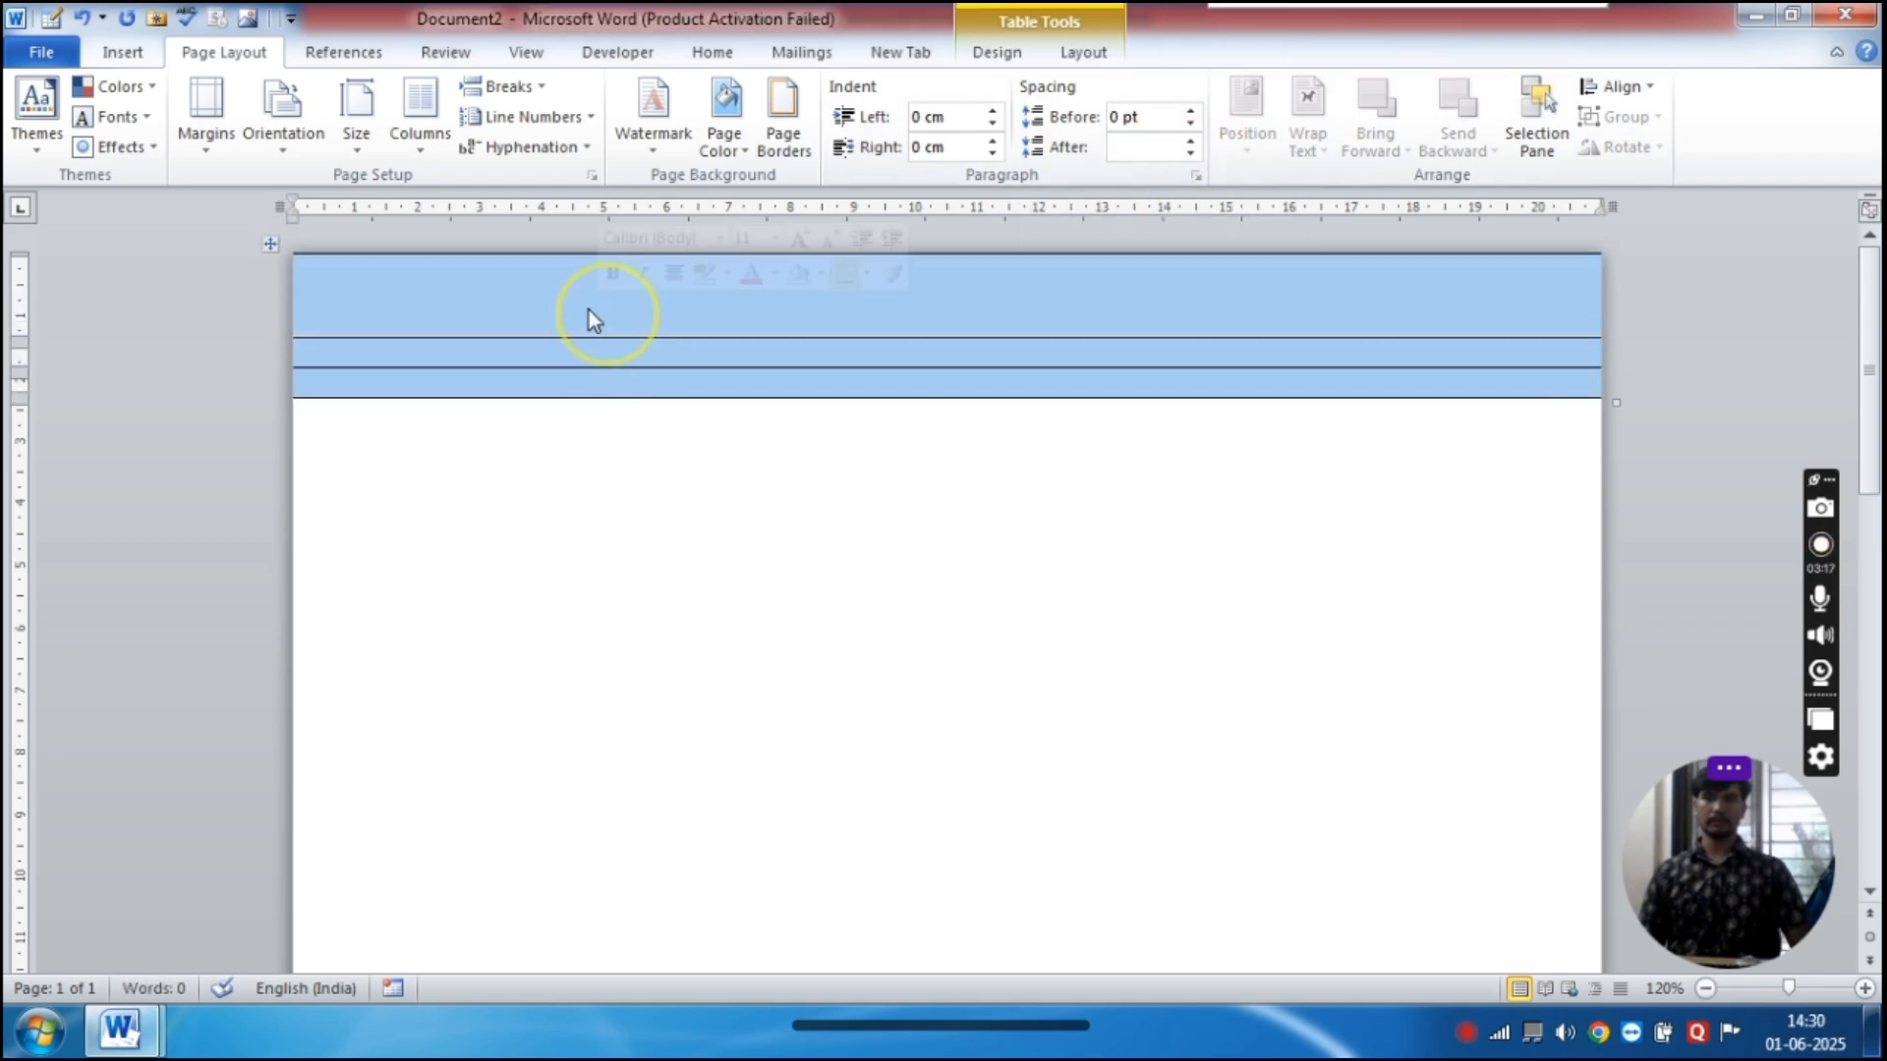
click(1189, 141)
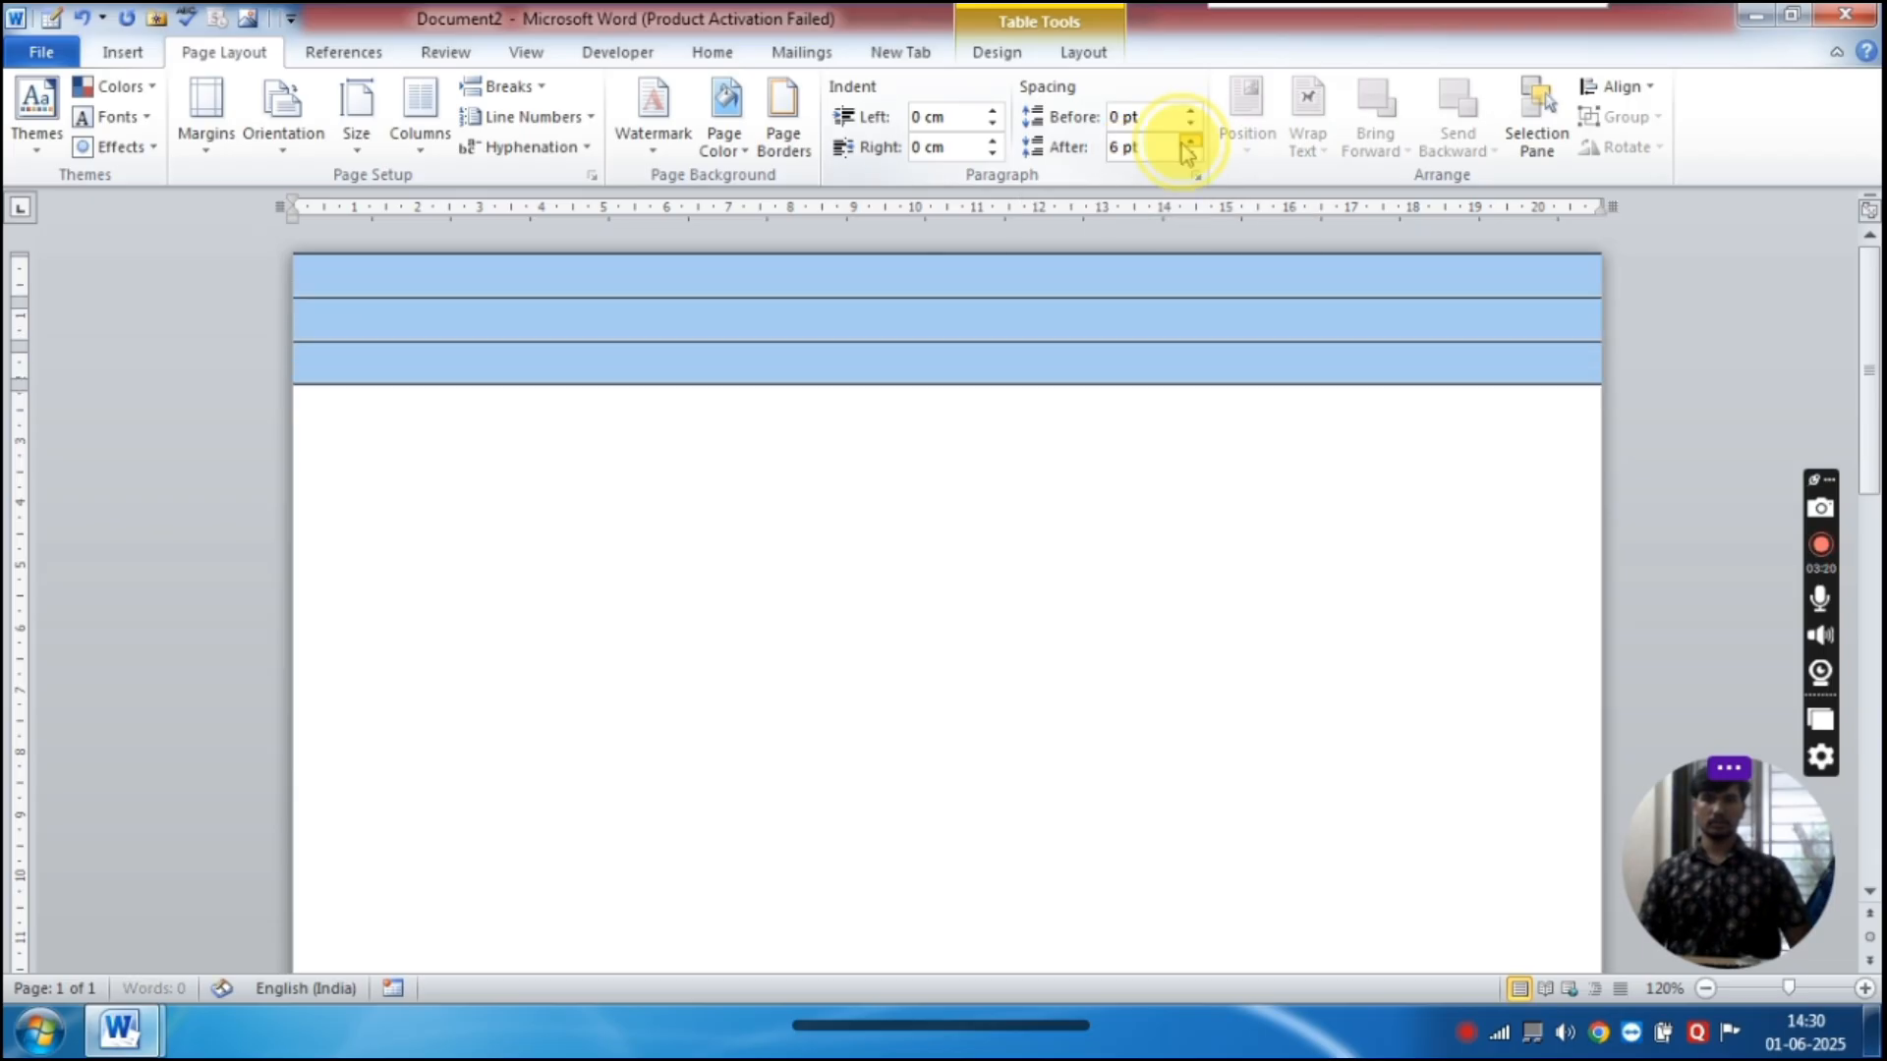
click(1189, 141)
click(1189, 140)
click(1189, 141)
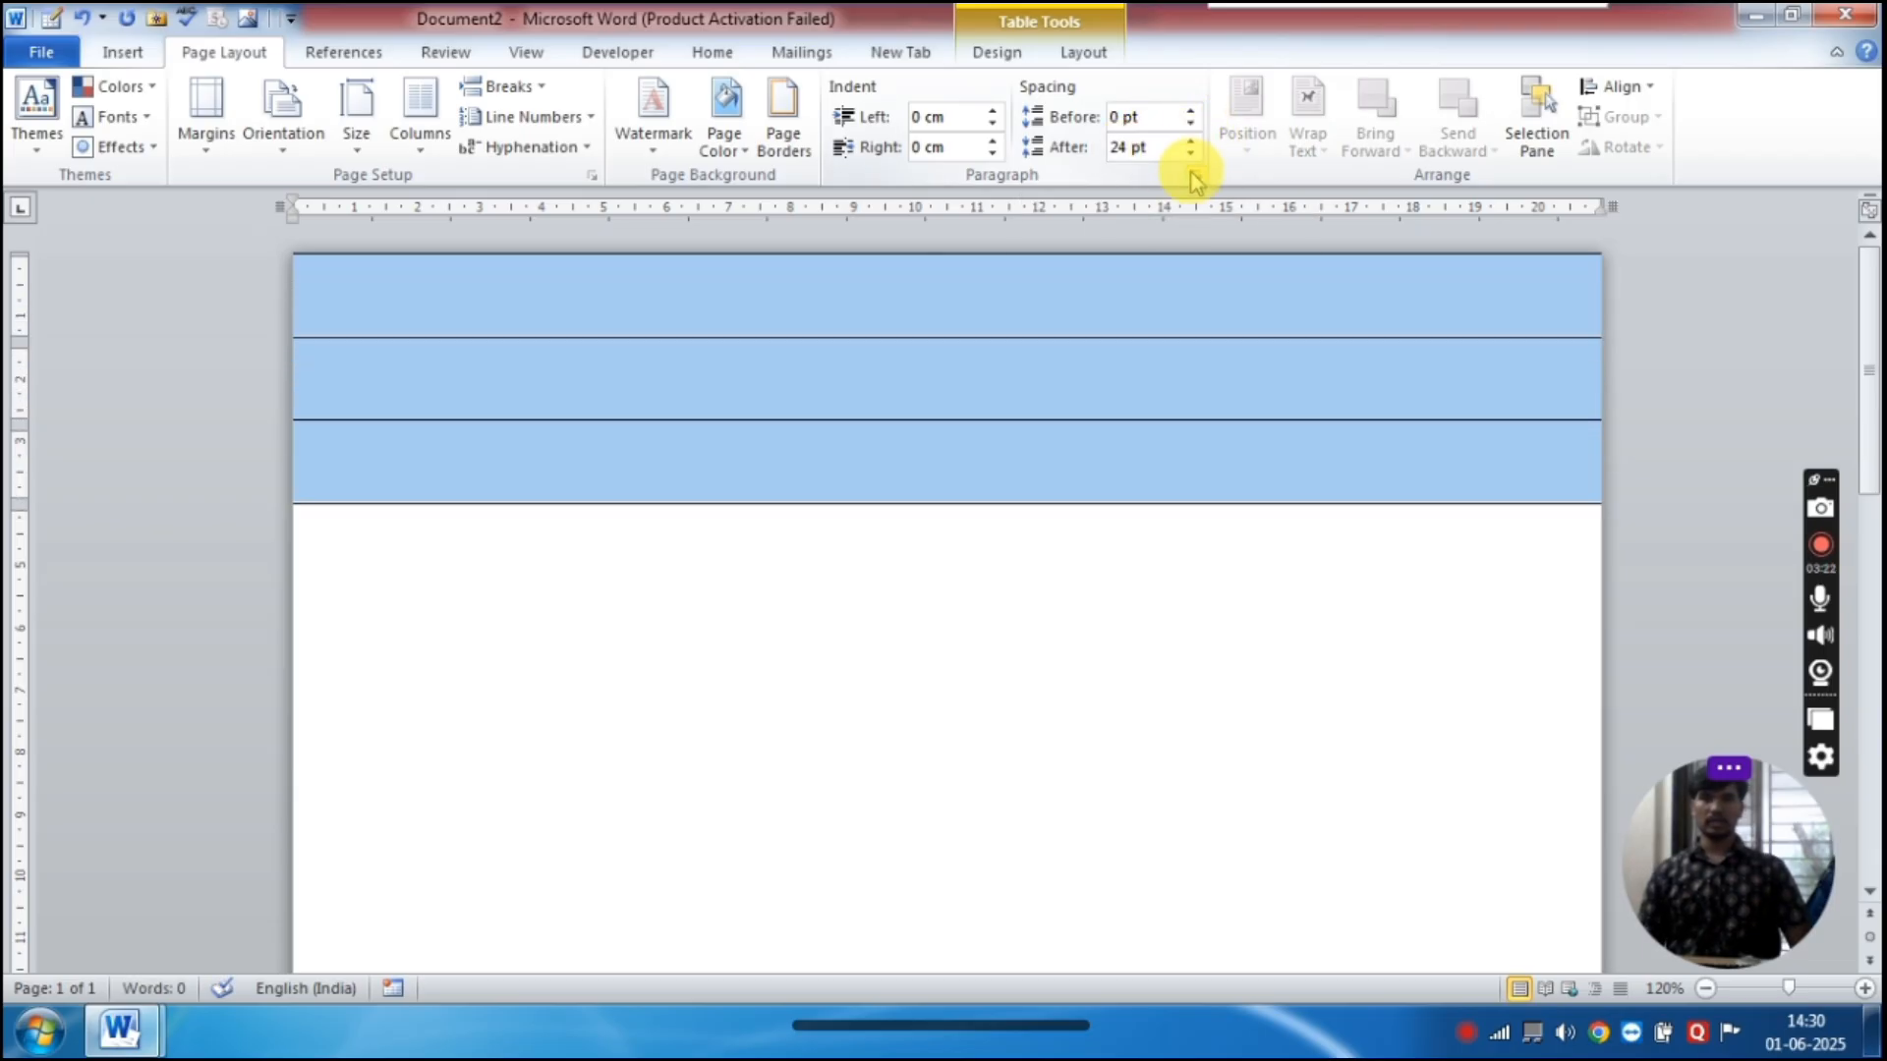
Lower the paragraph spacing after of all three table rows to Auto and deselect the table
click(1190, 154)
click(1190, 154)
click(1190, 153)
click(1190, 153)
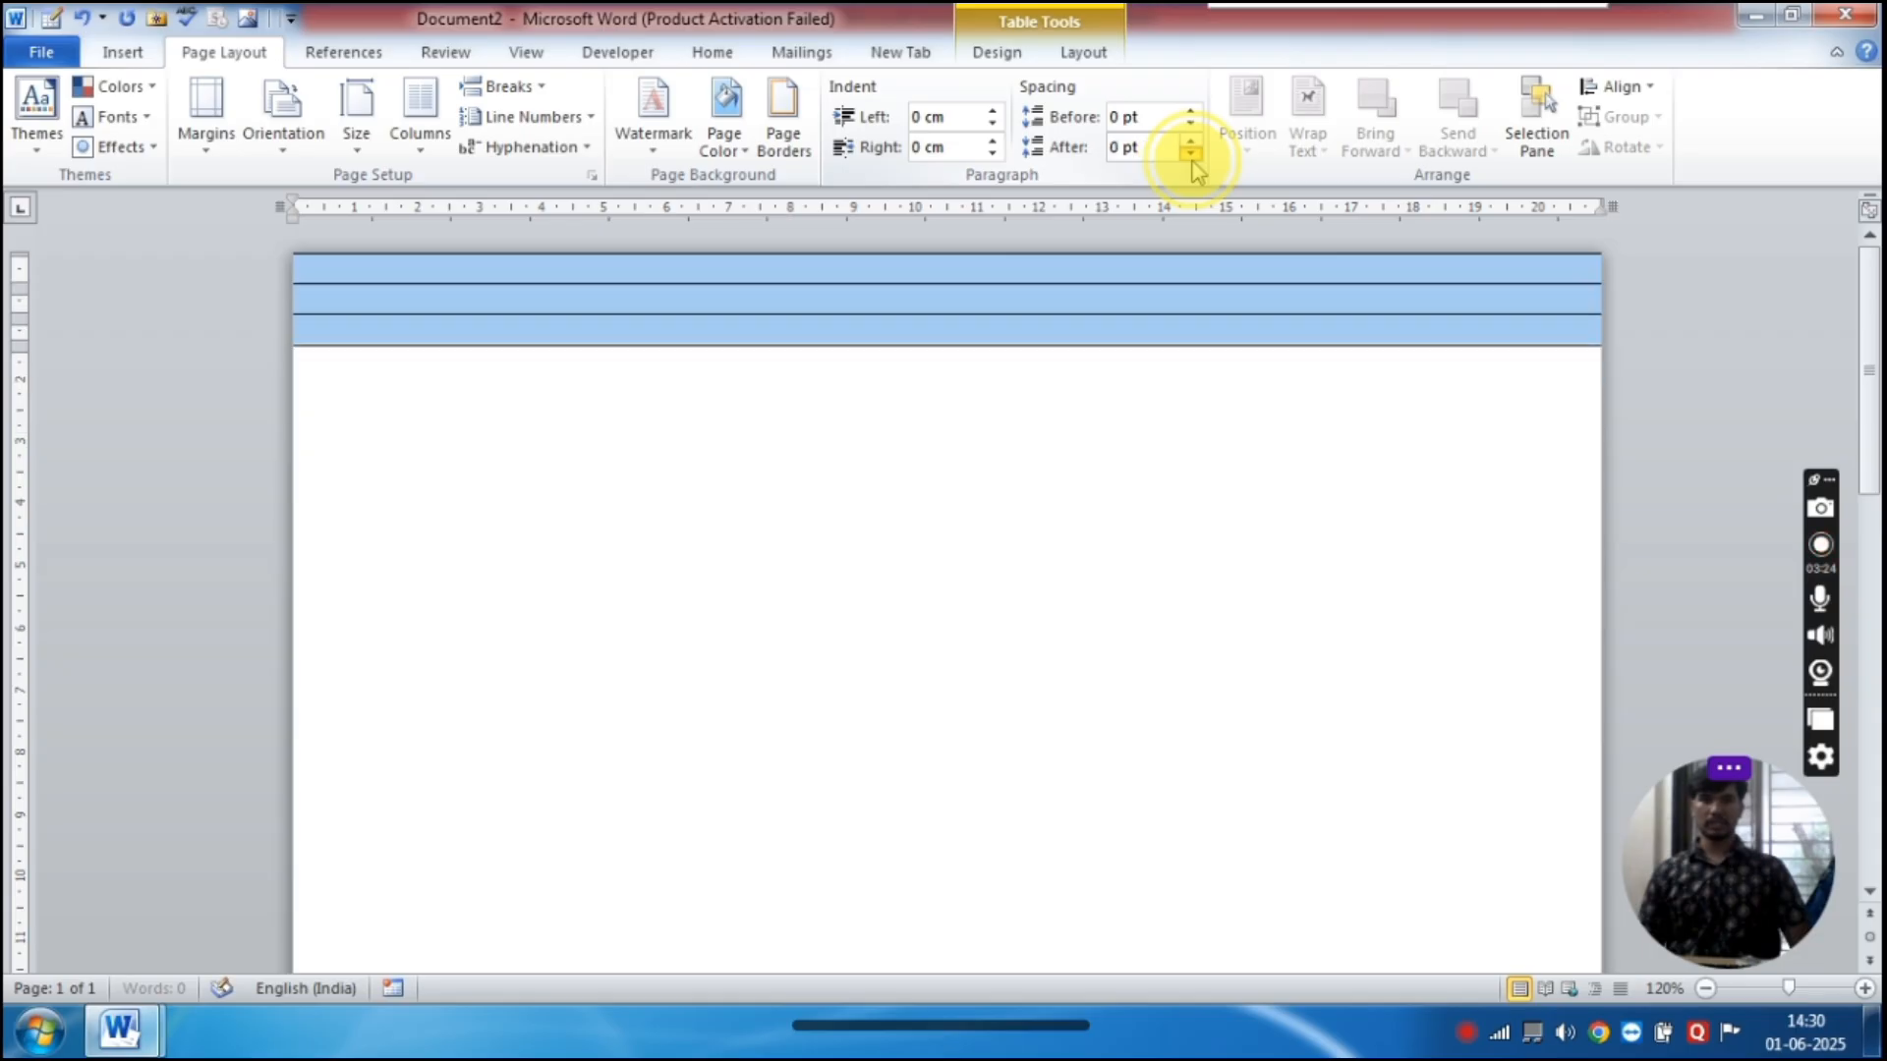
click(1190, 153)
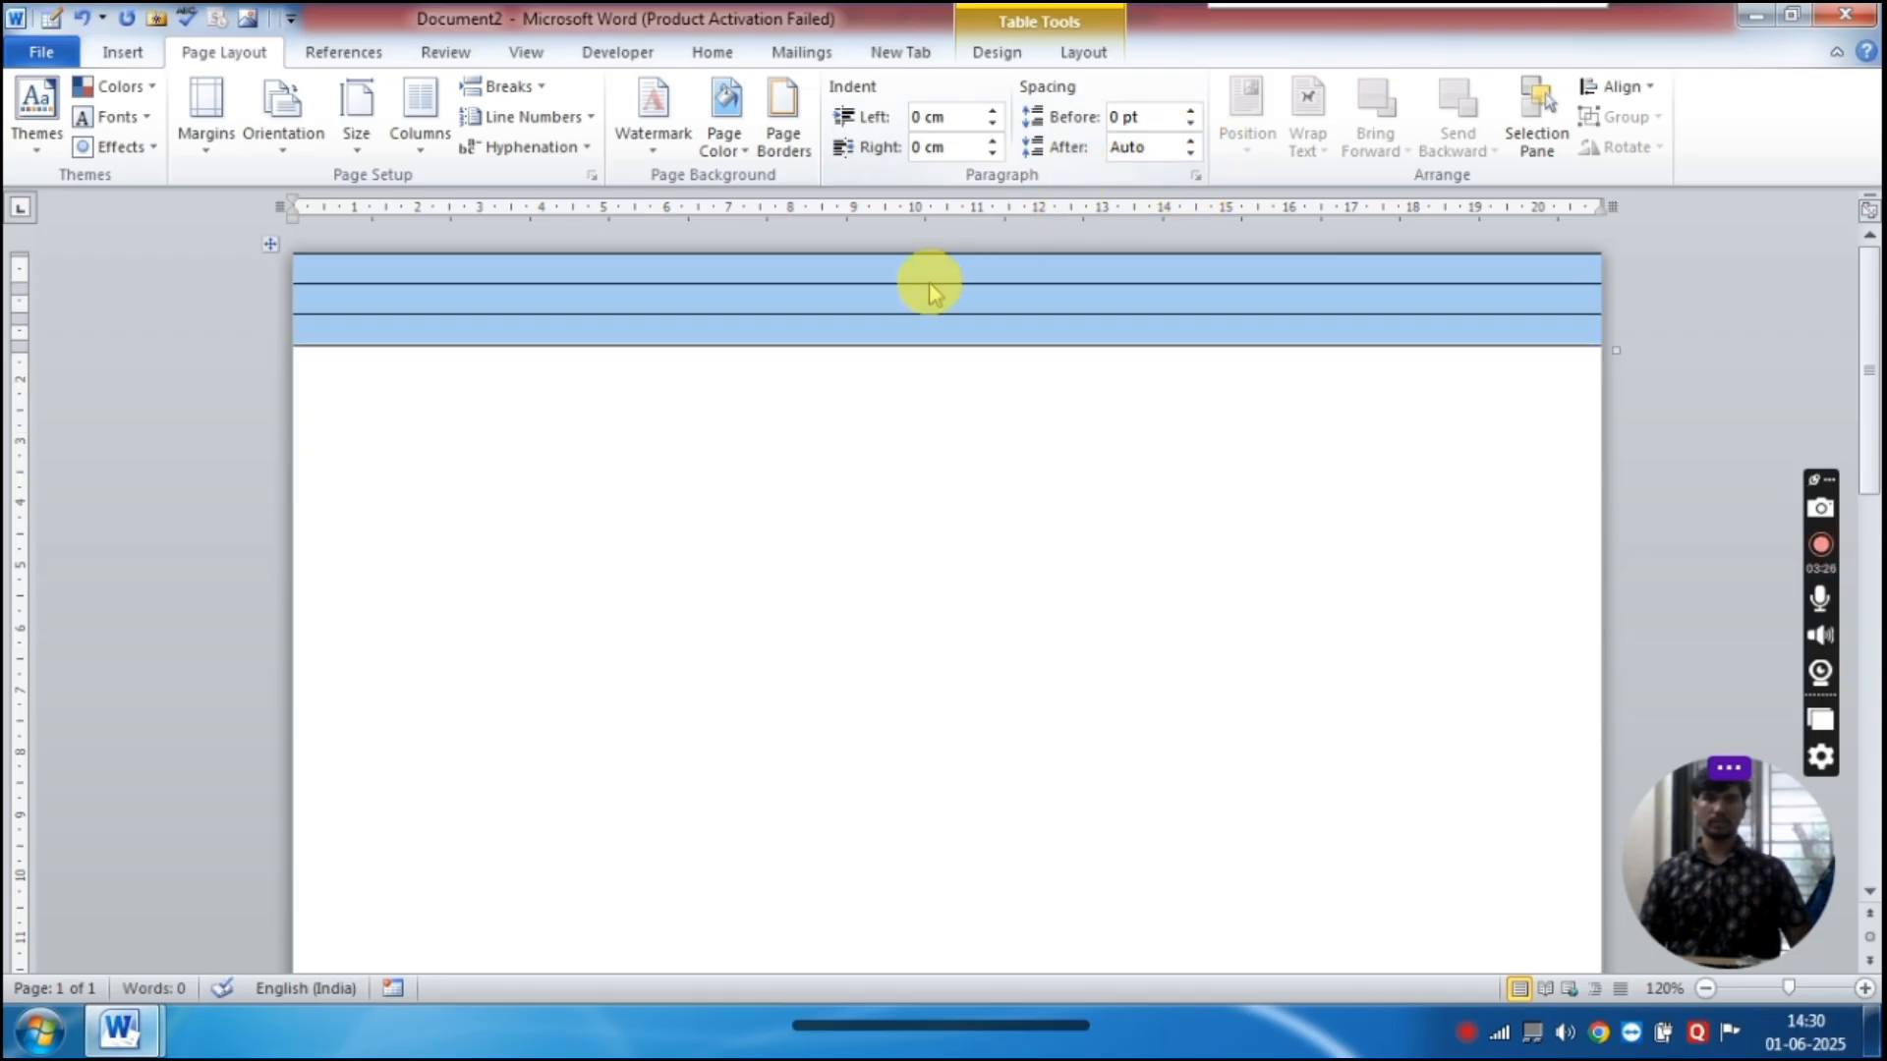
click(493, 519)
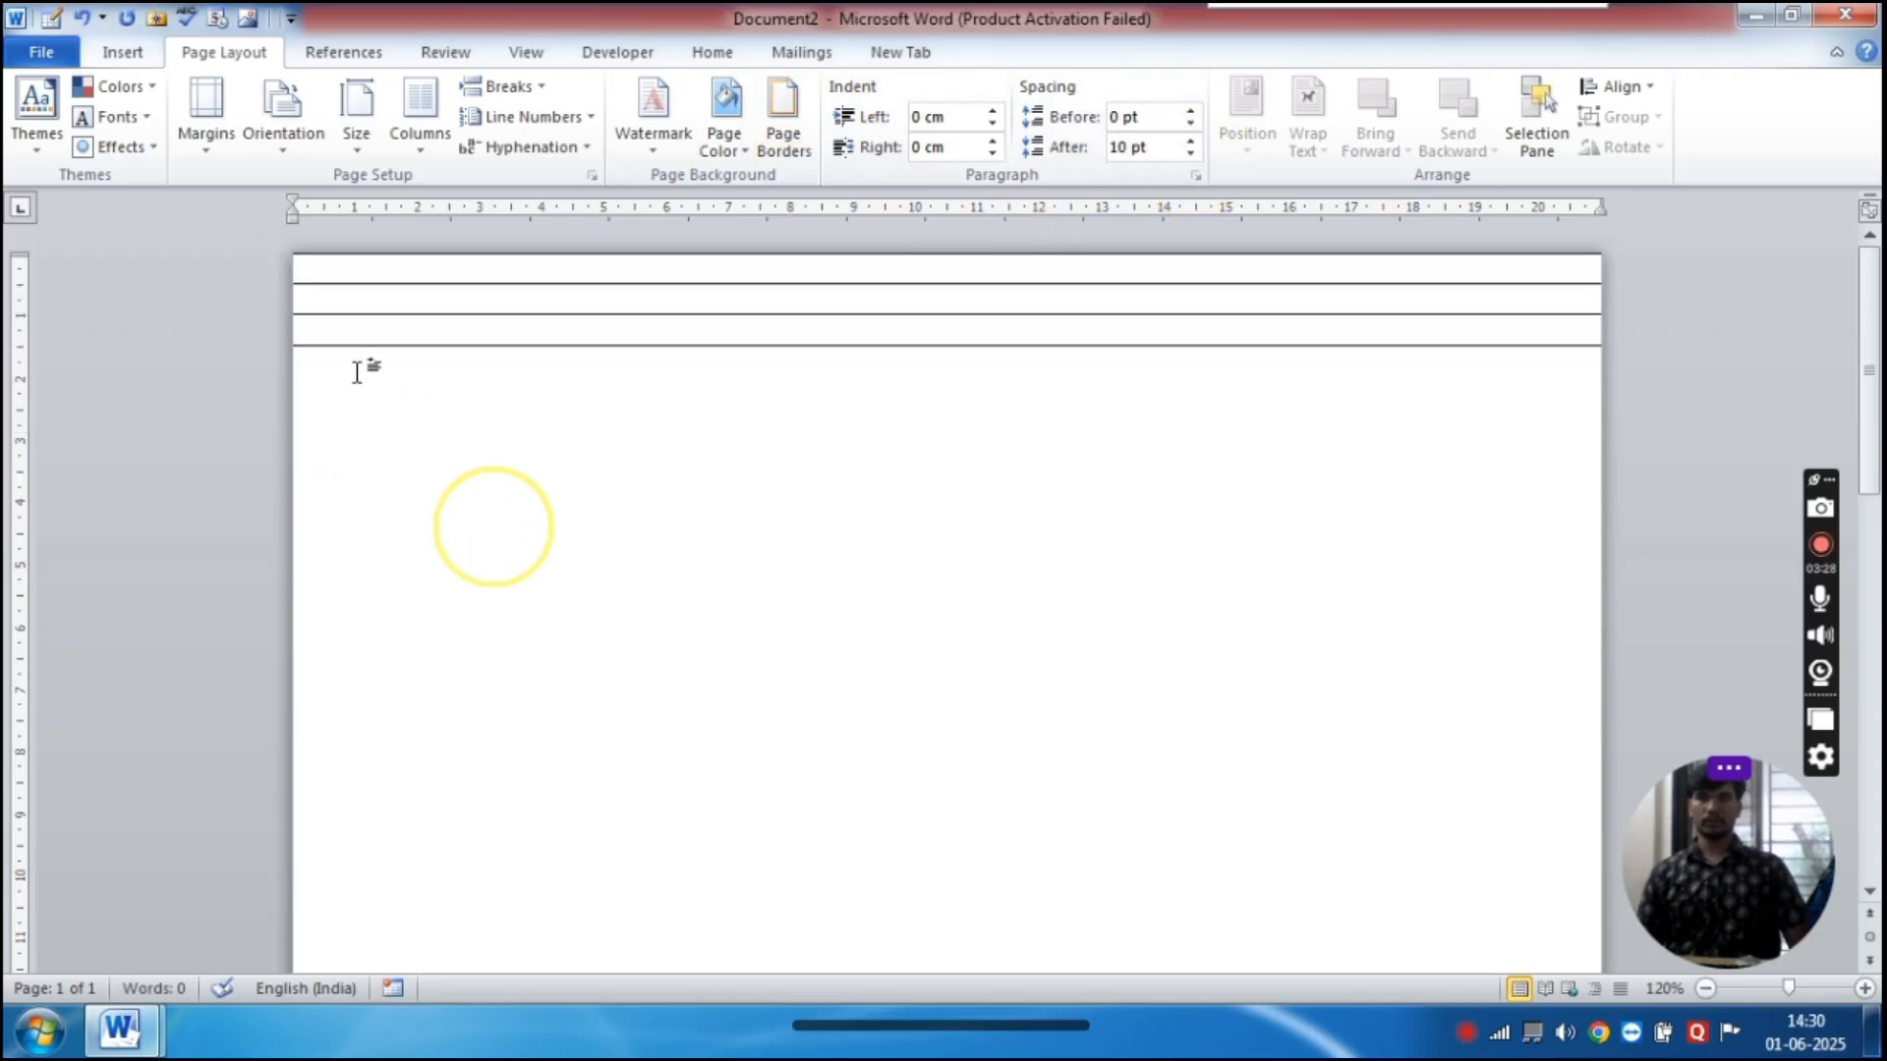
Recolour the table's top and bottom borders red with a ½ pt Draw Table pen, and place the insertion point below the table
drag(727, 373, 623, 232)
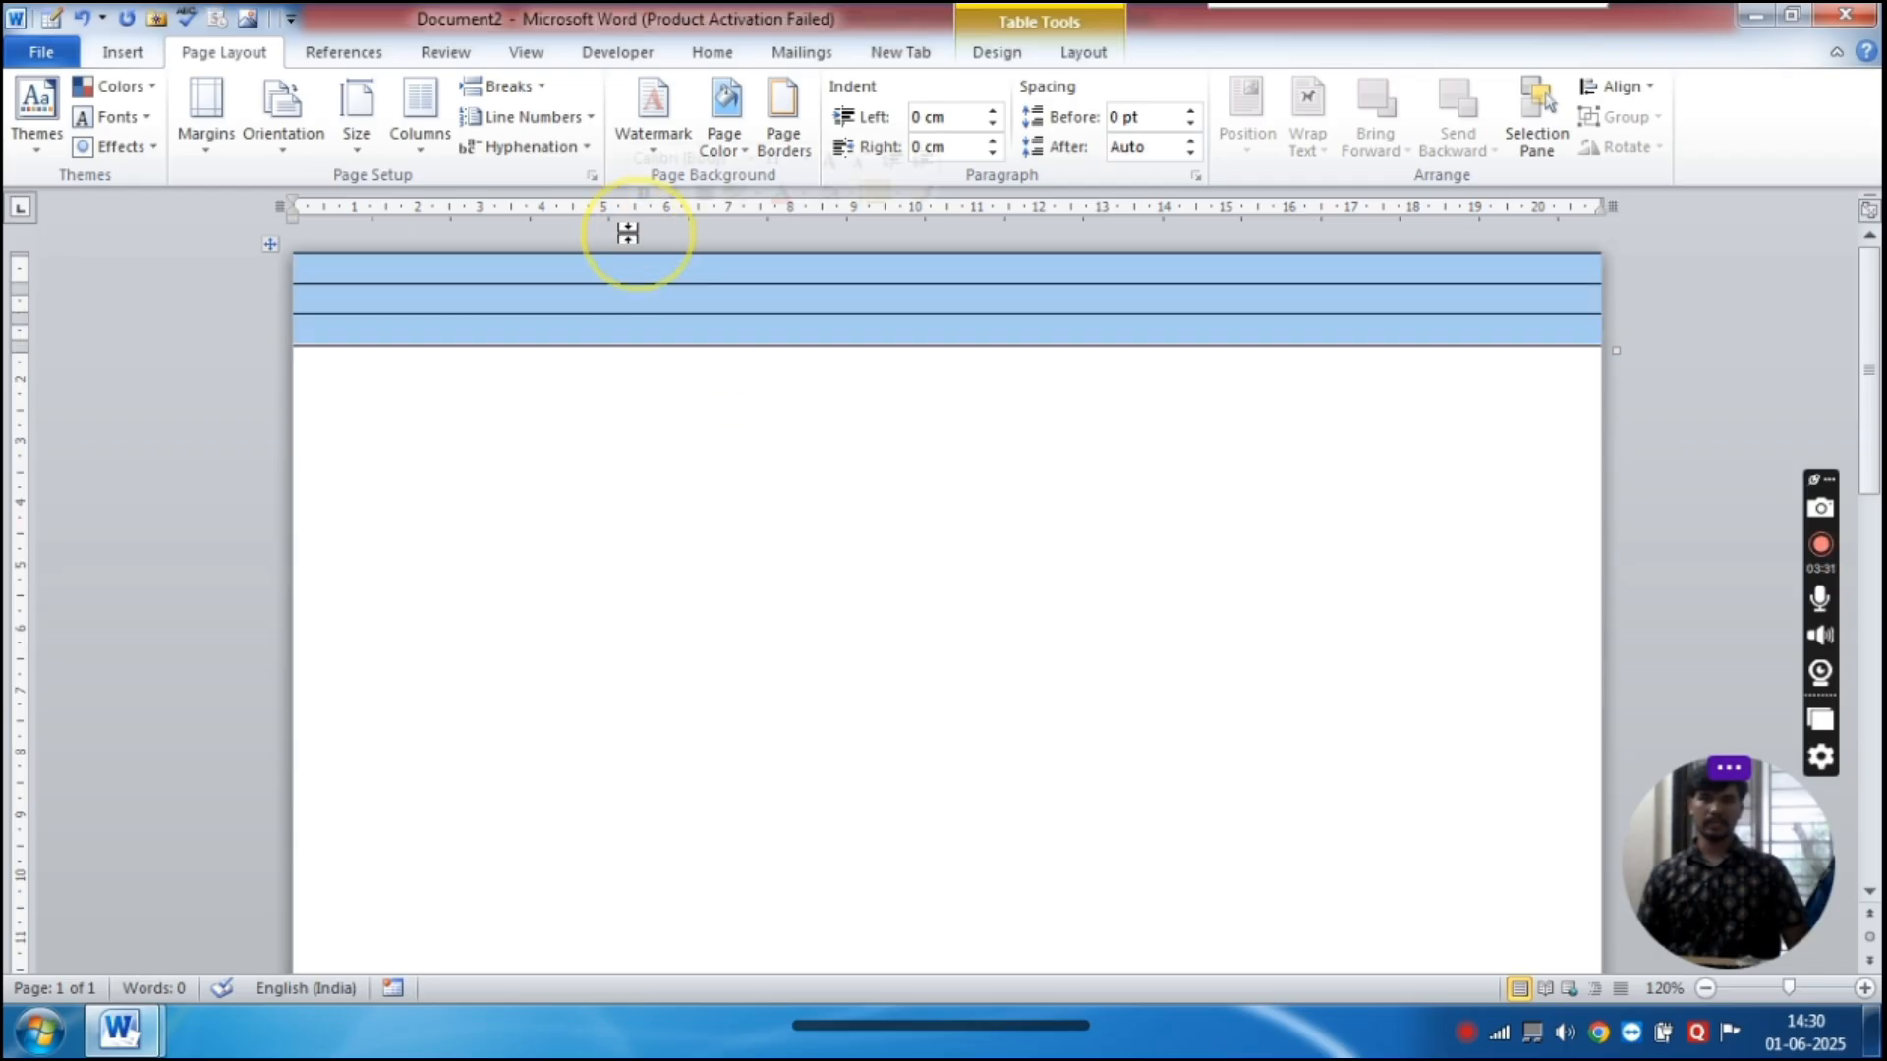
click(1038, 32)
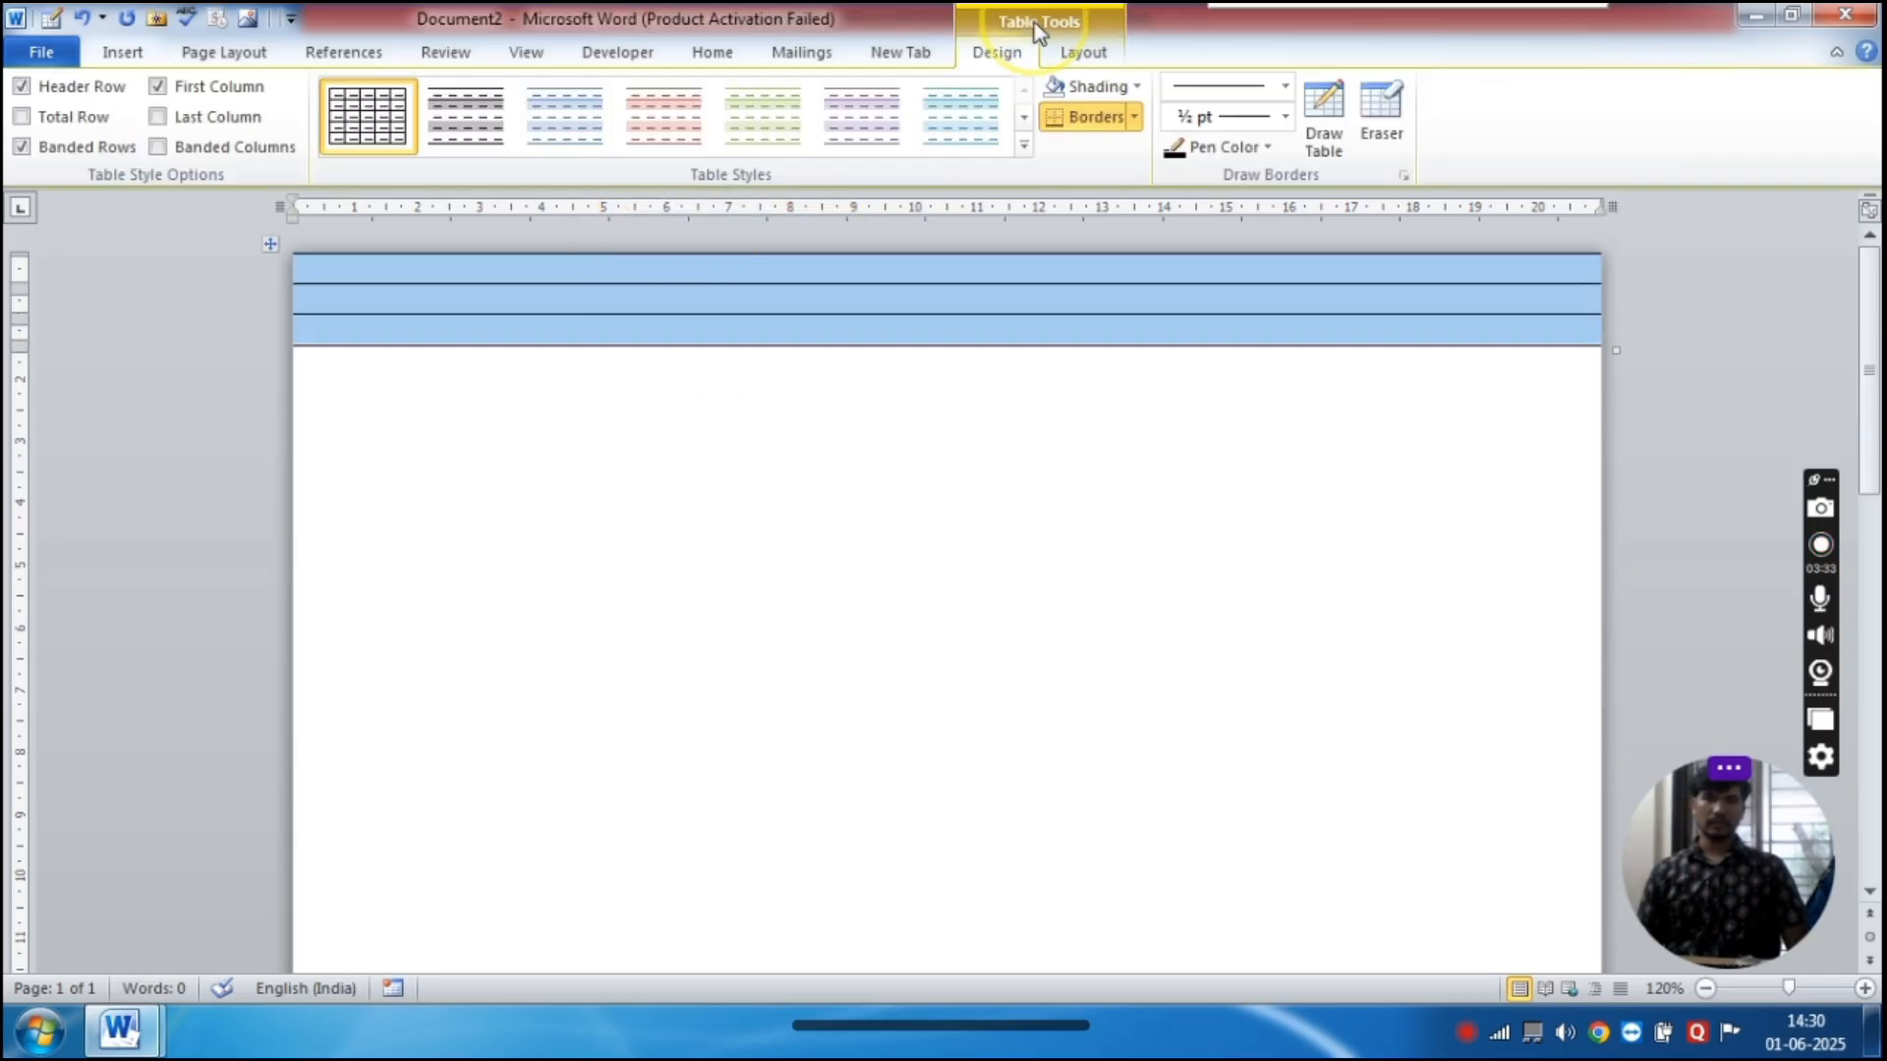
click(1236, 149)
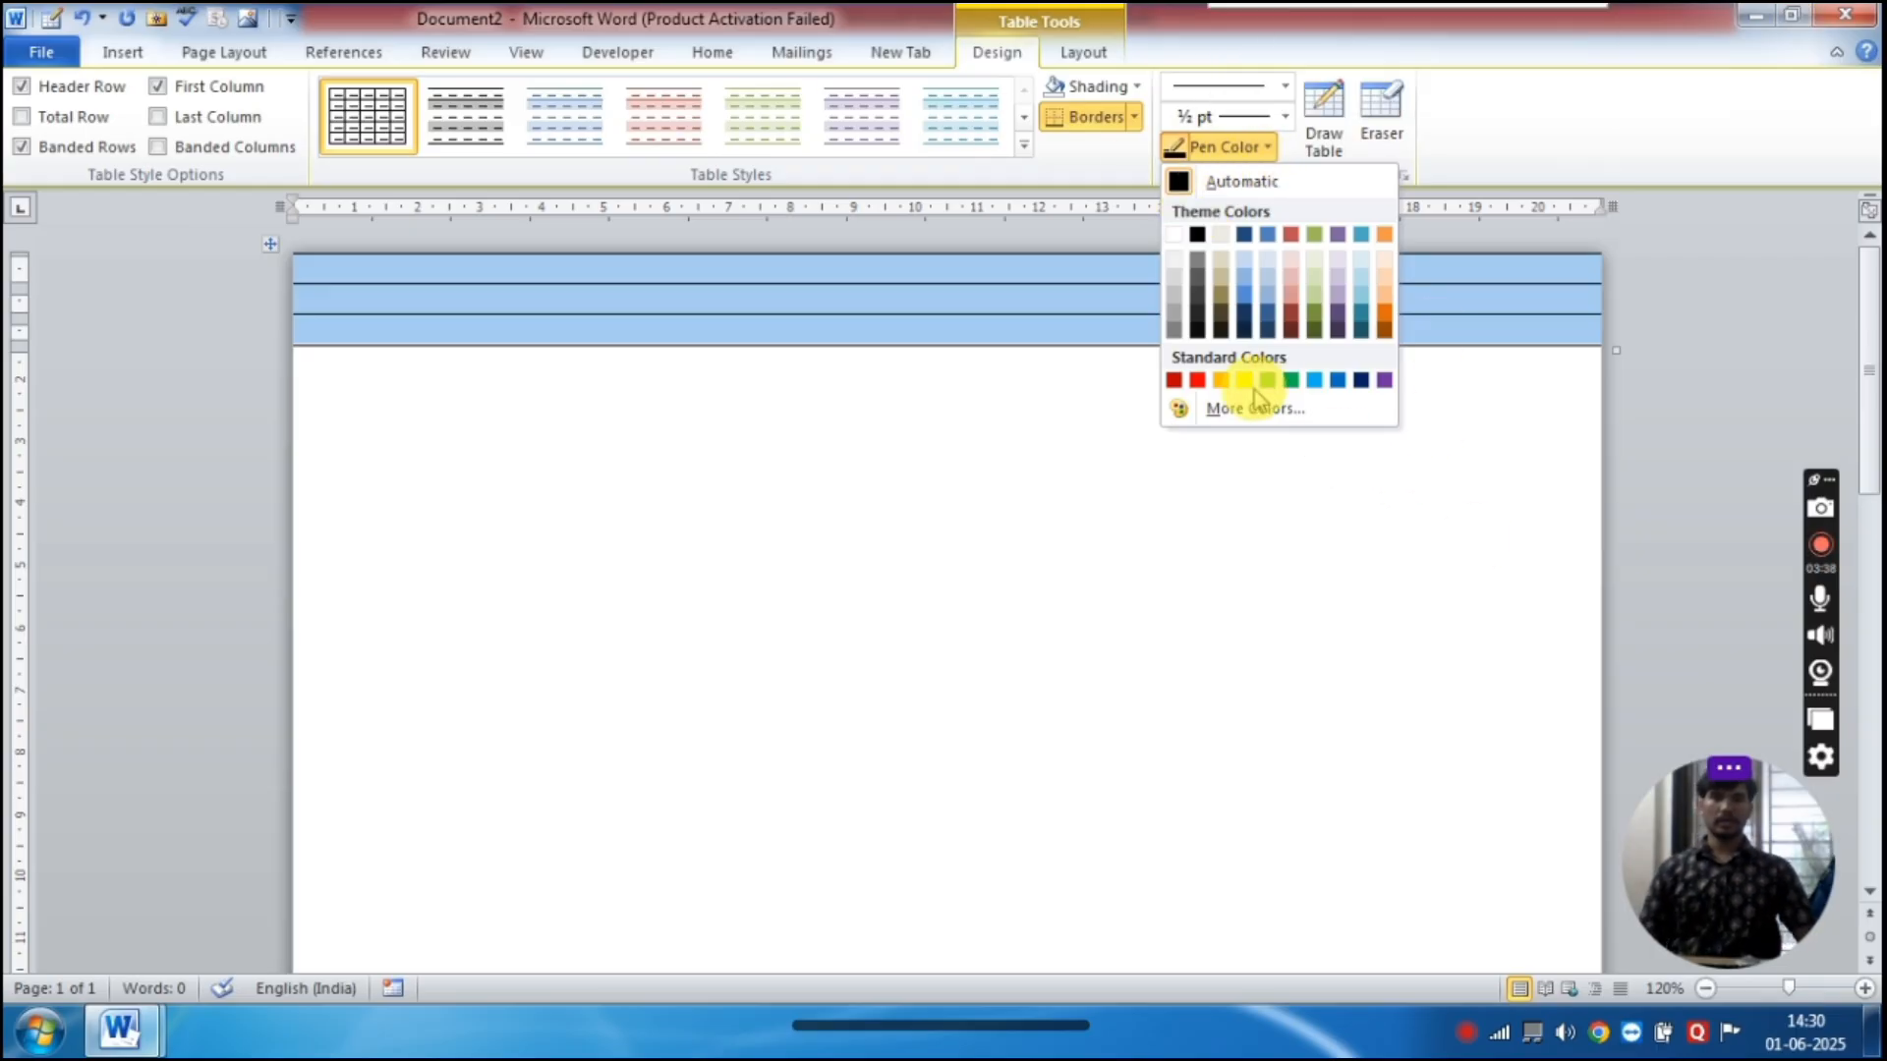
click(1197, 381)
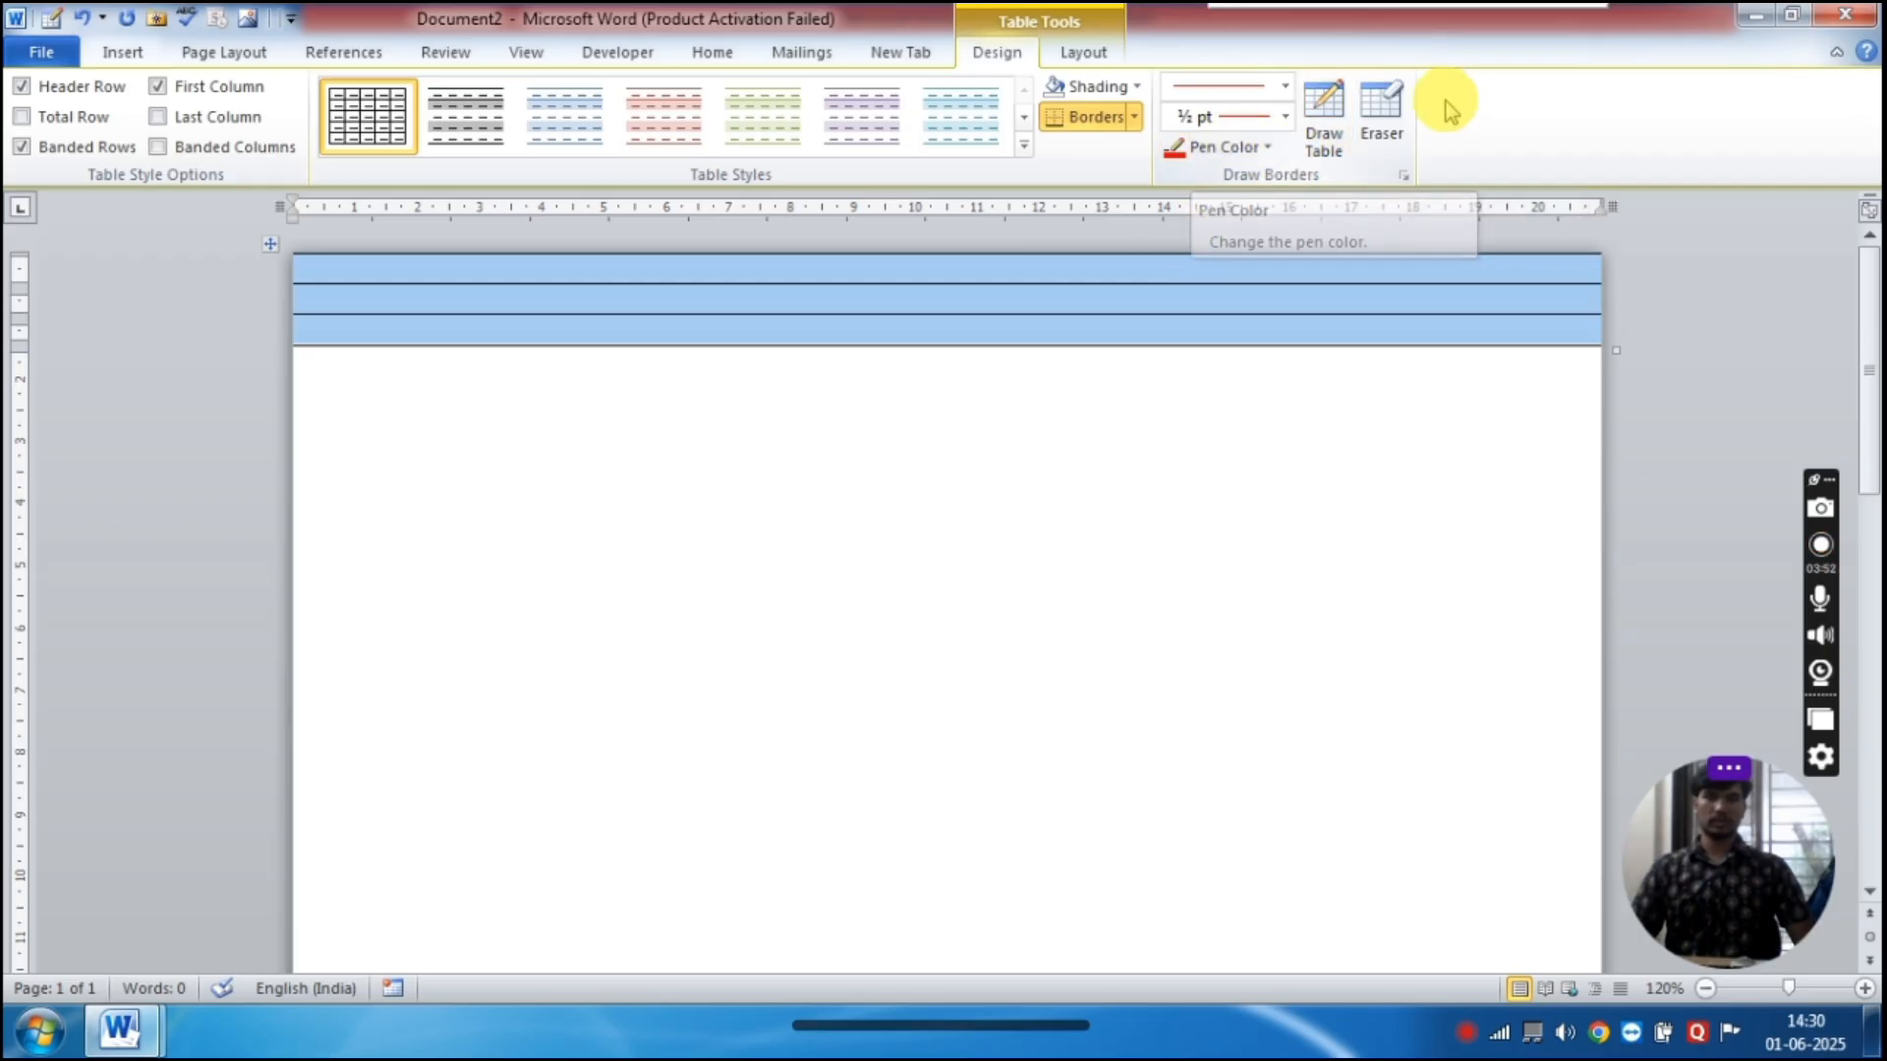
click(1320, 130)
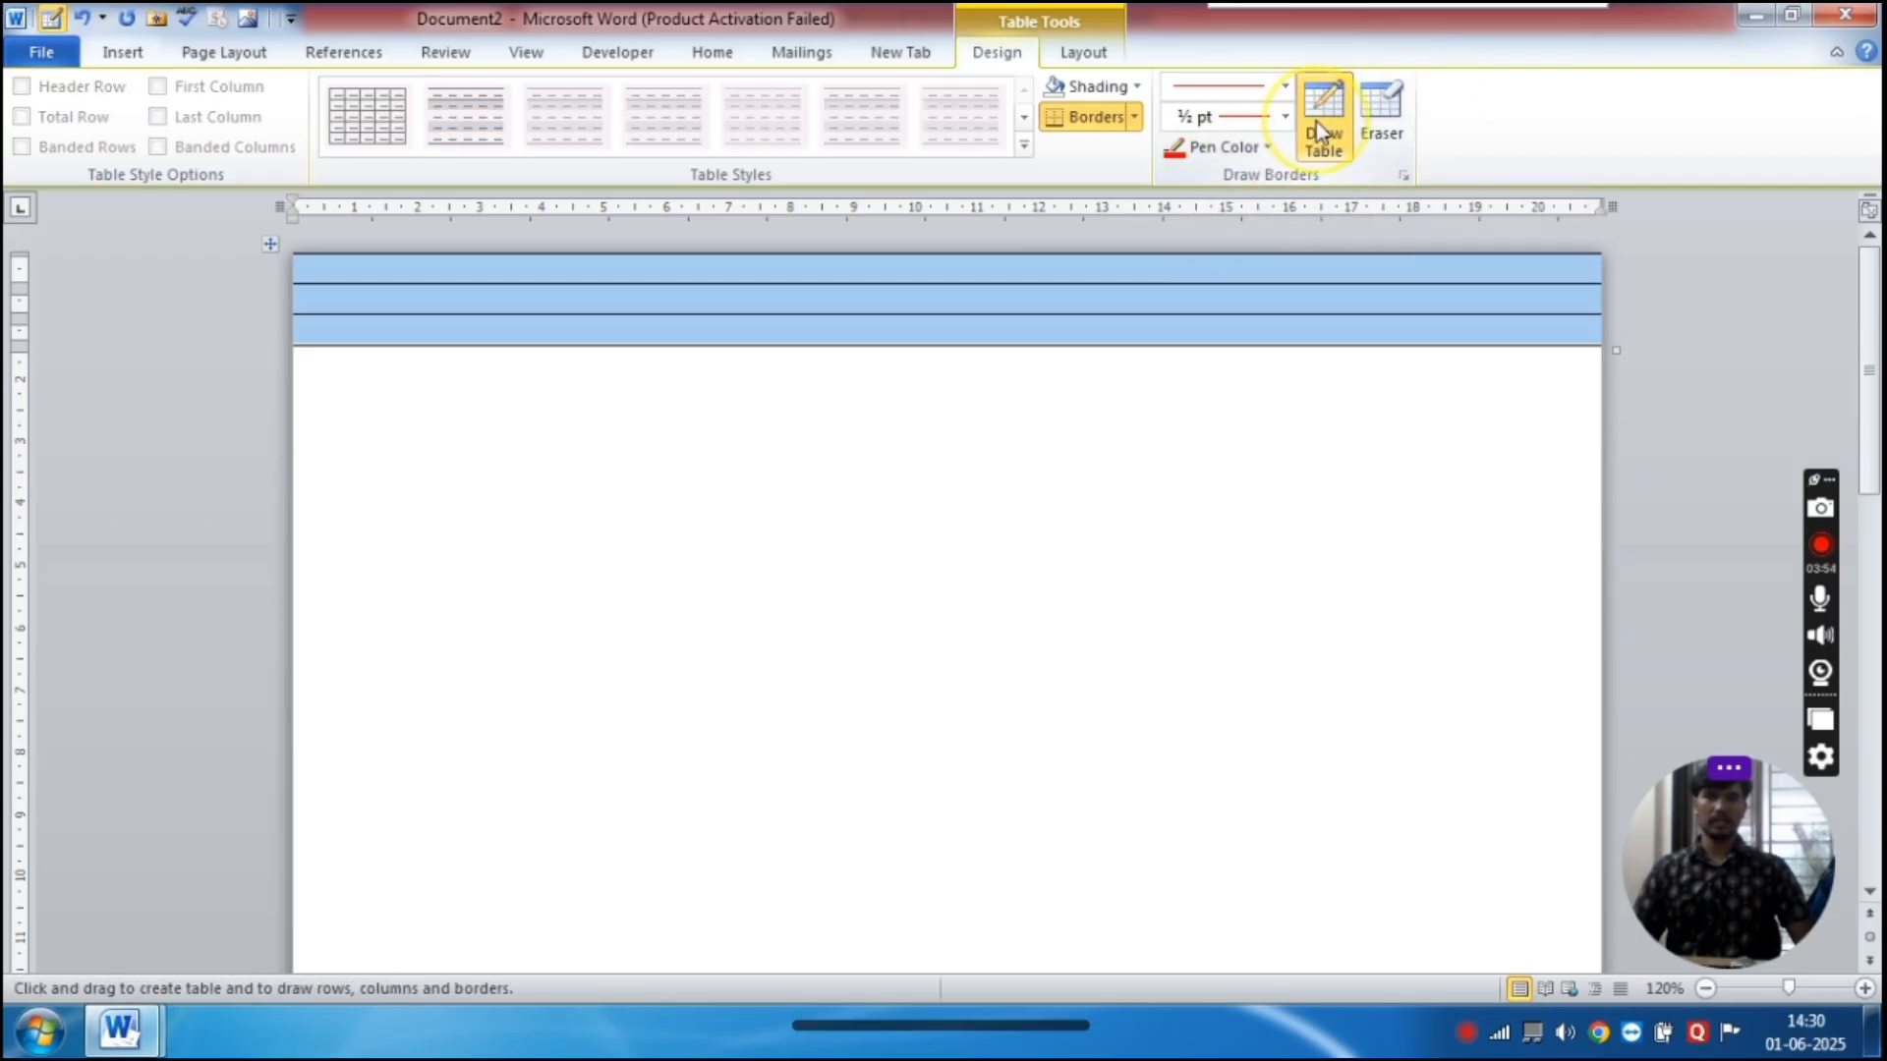
click(899, 246)
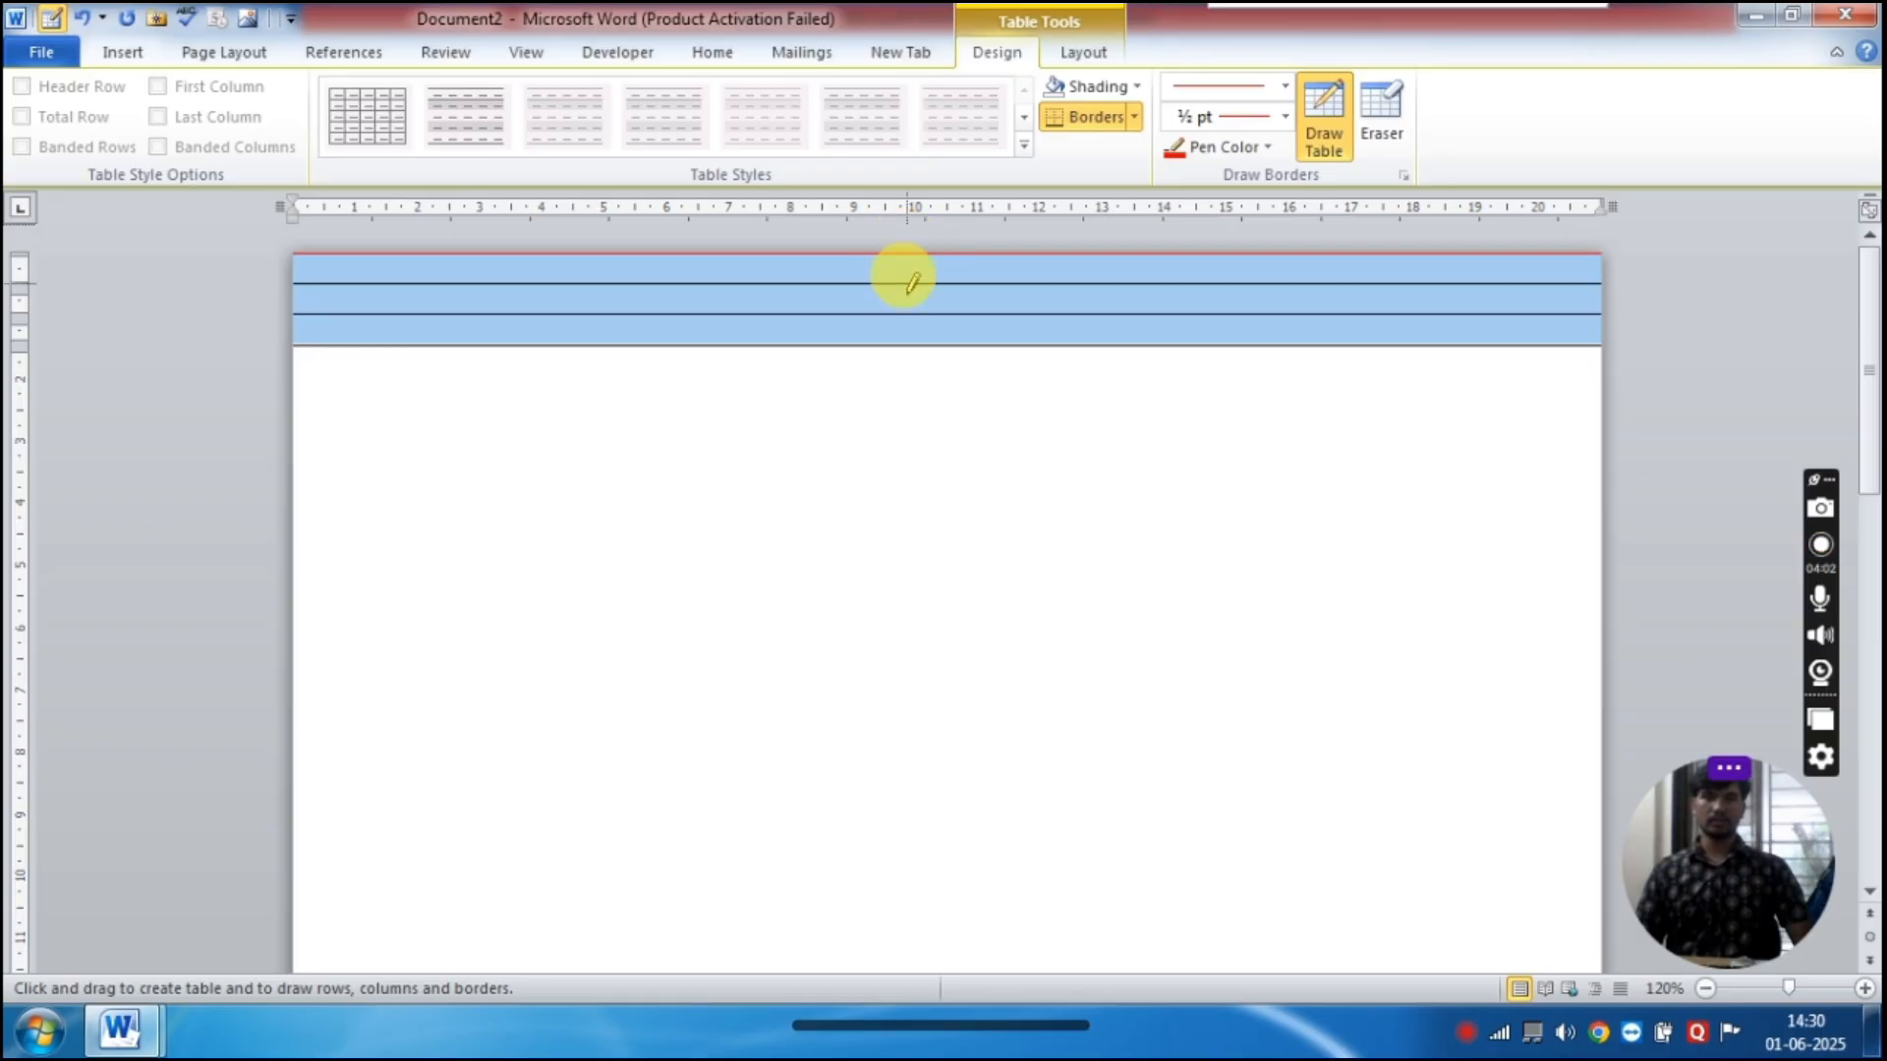
click(919, 341)
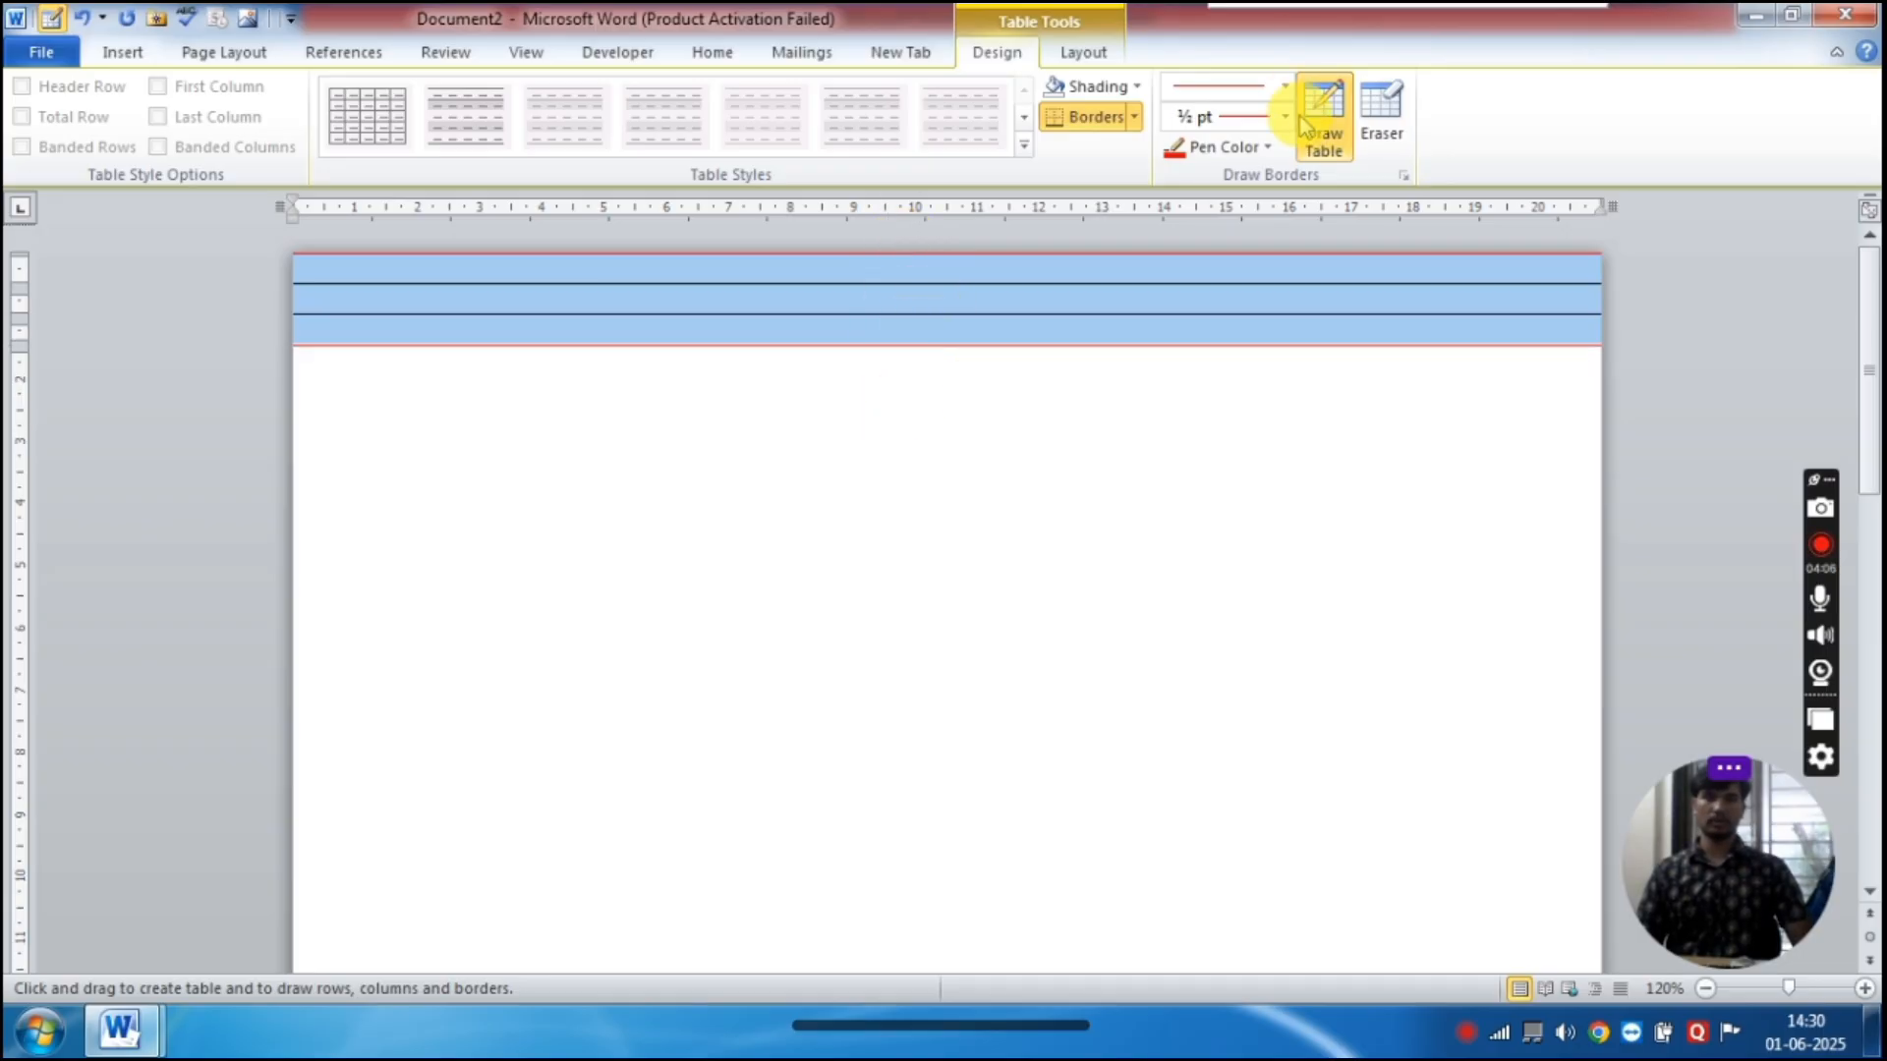
key(Escape)
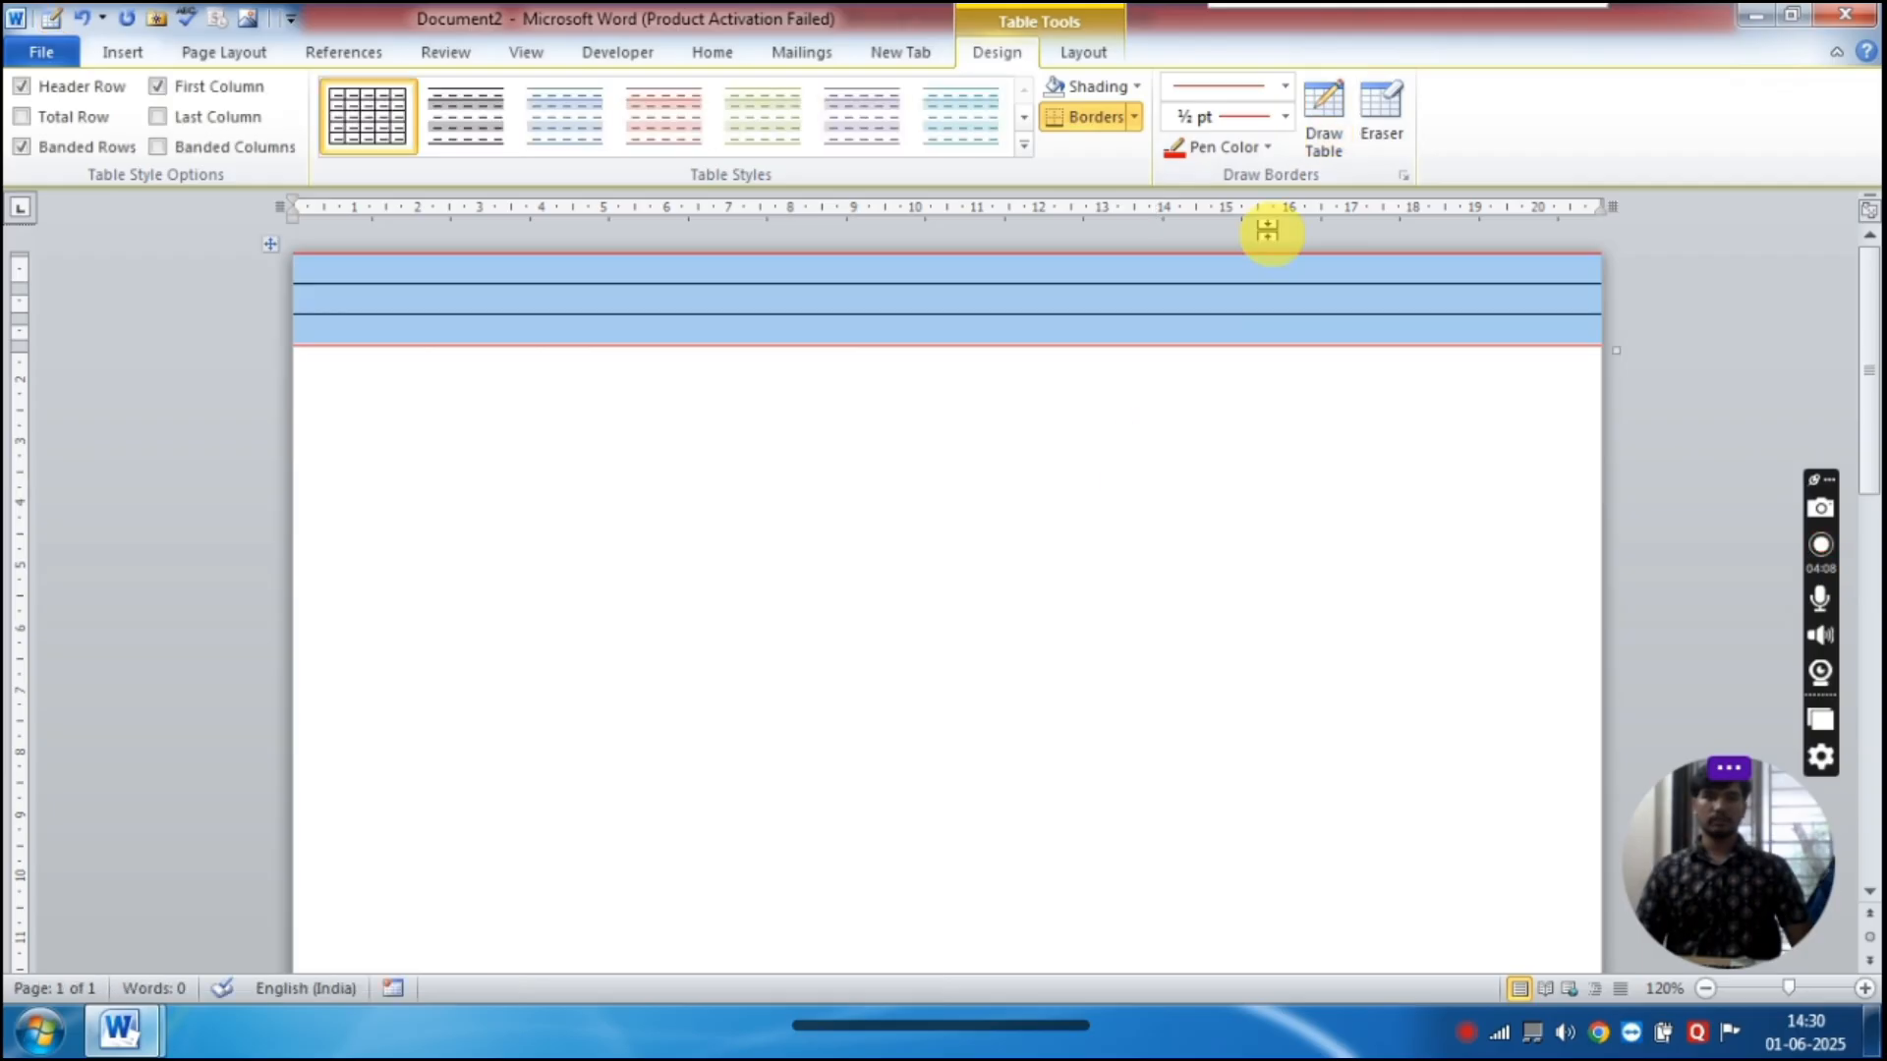
click(1324, 141)
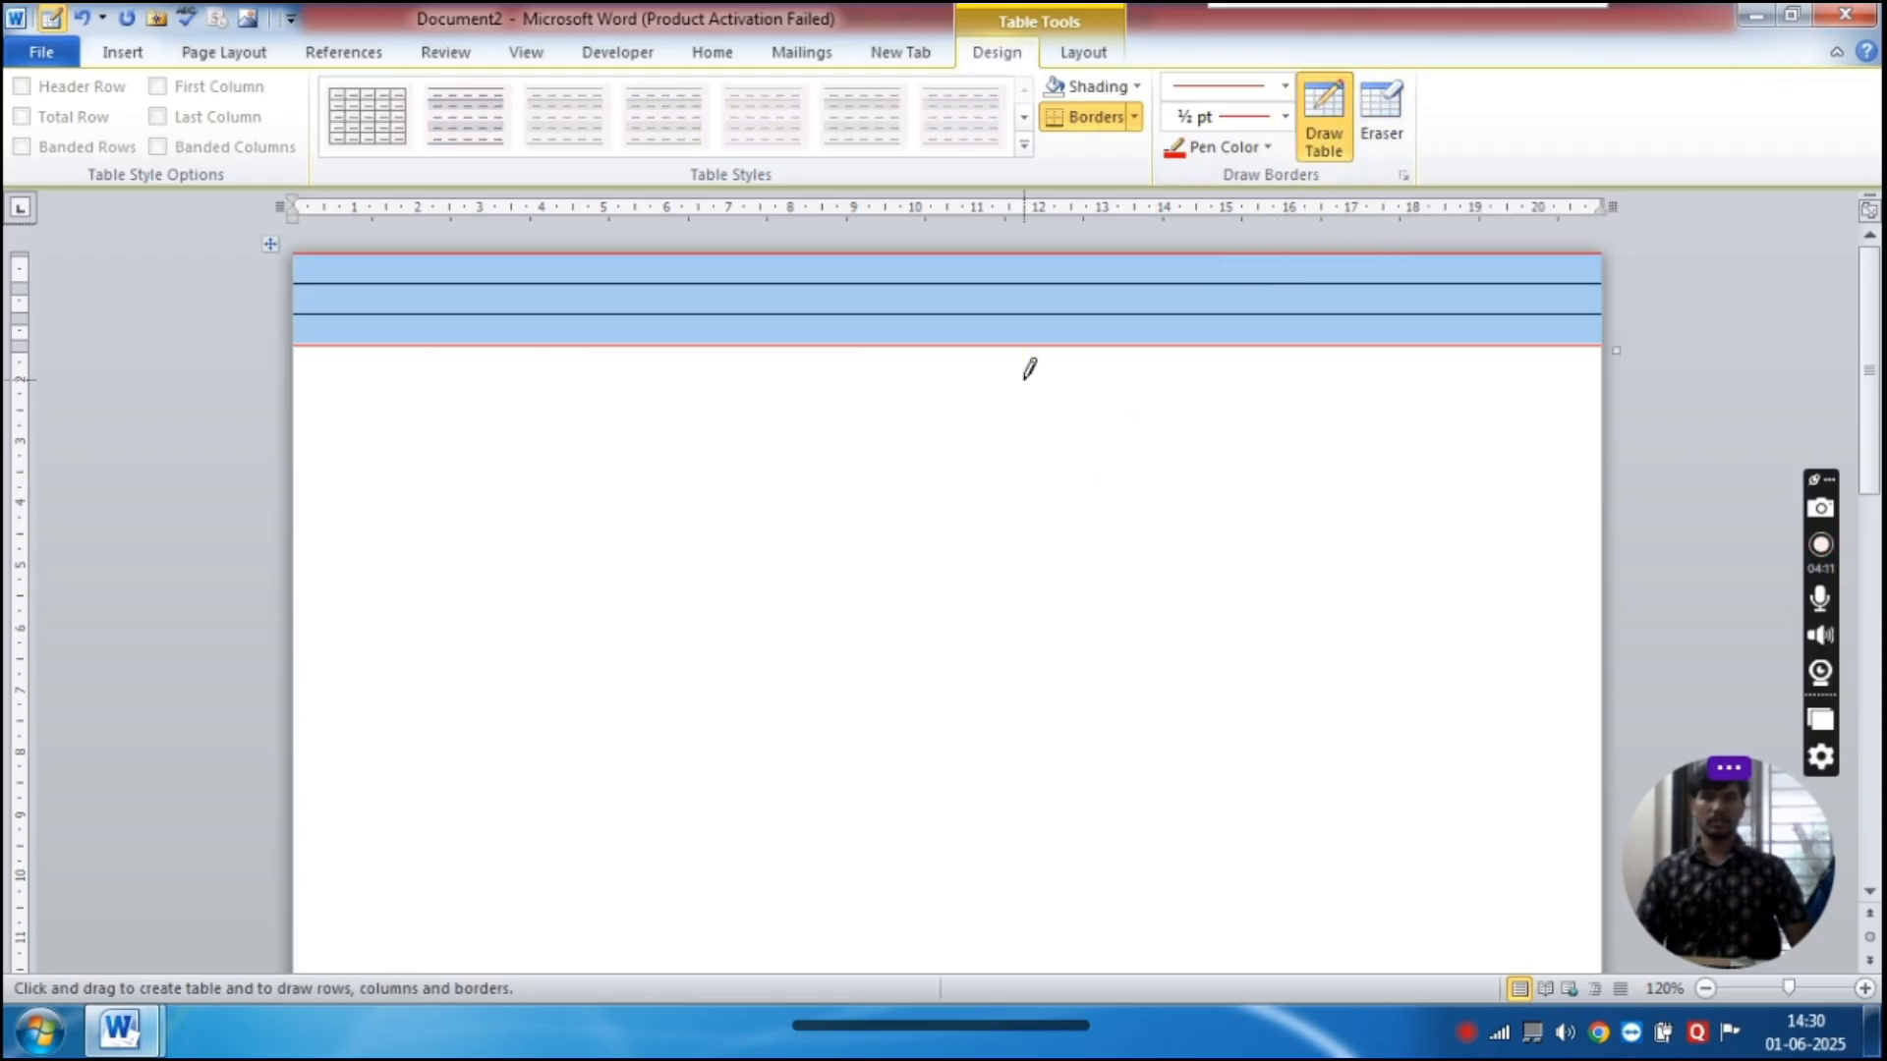
click(1323, 138)
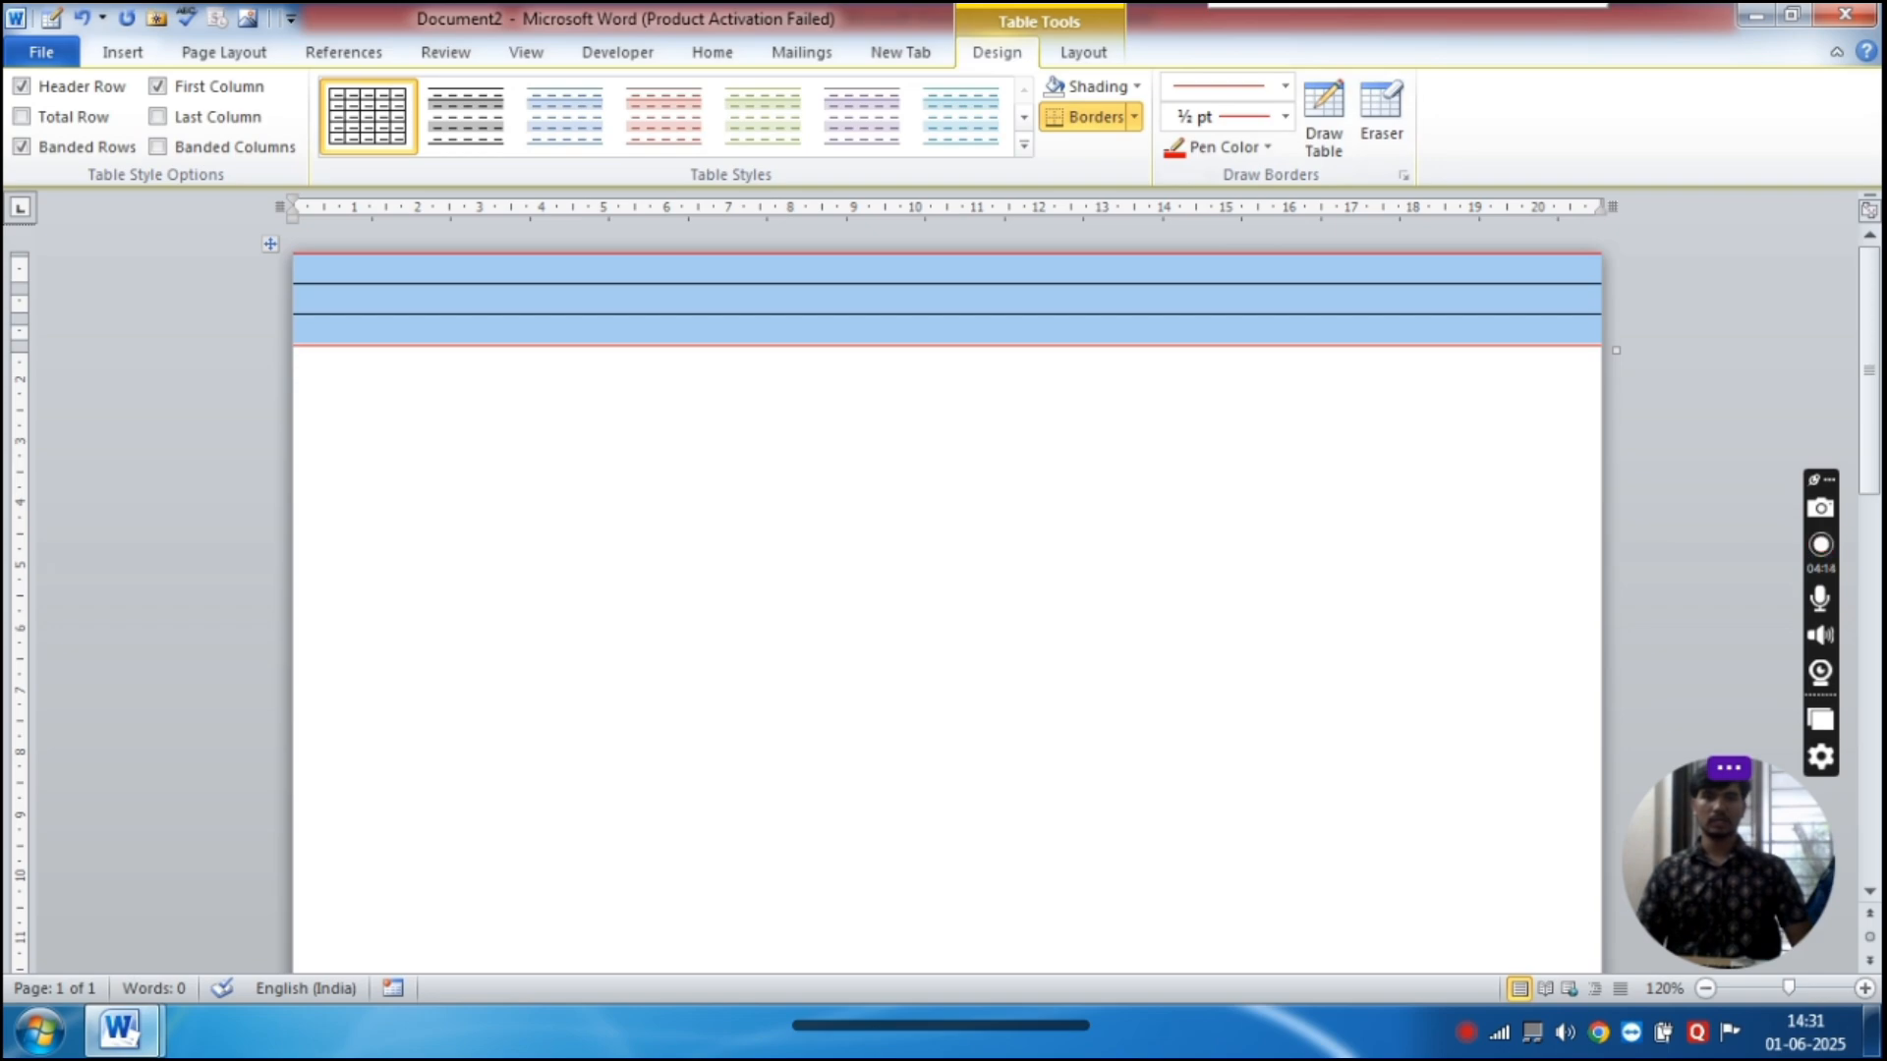
click(1104, 459)
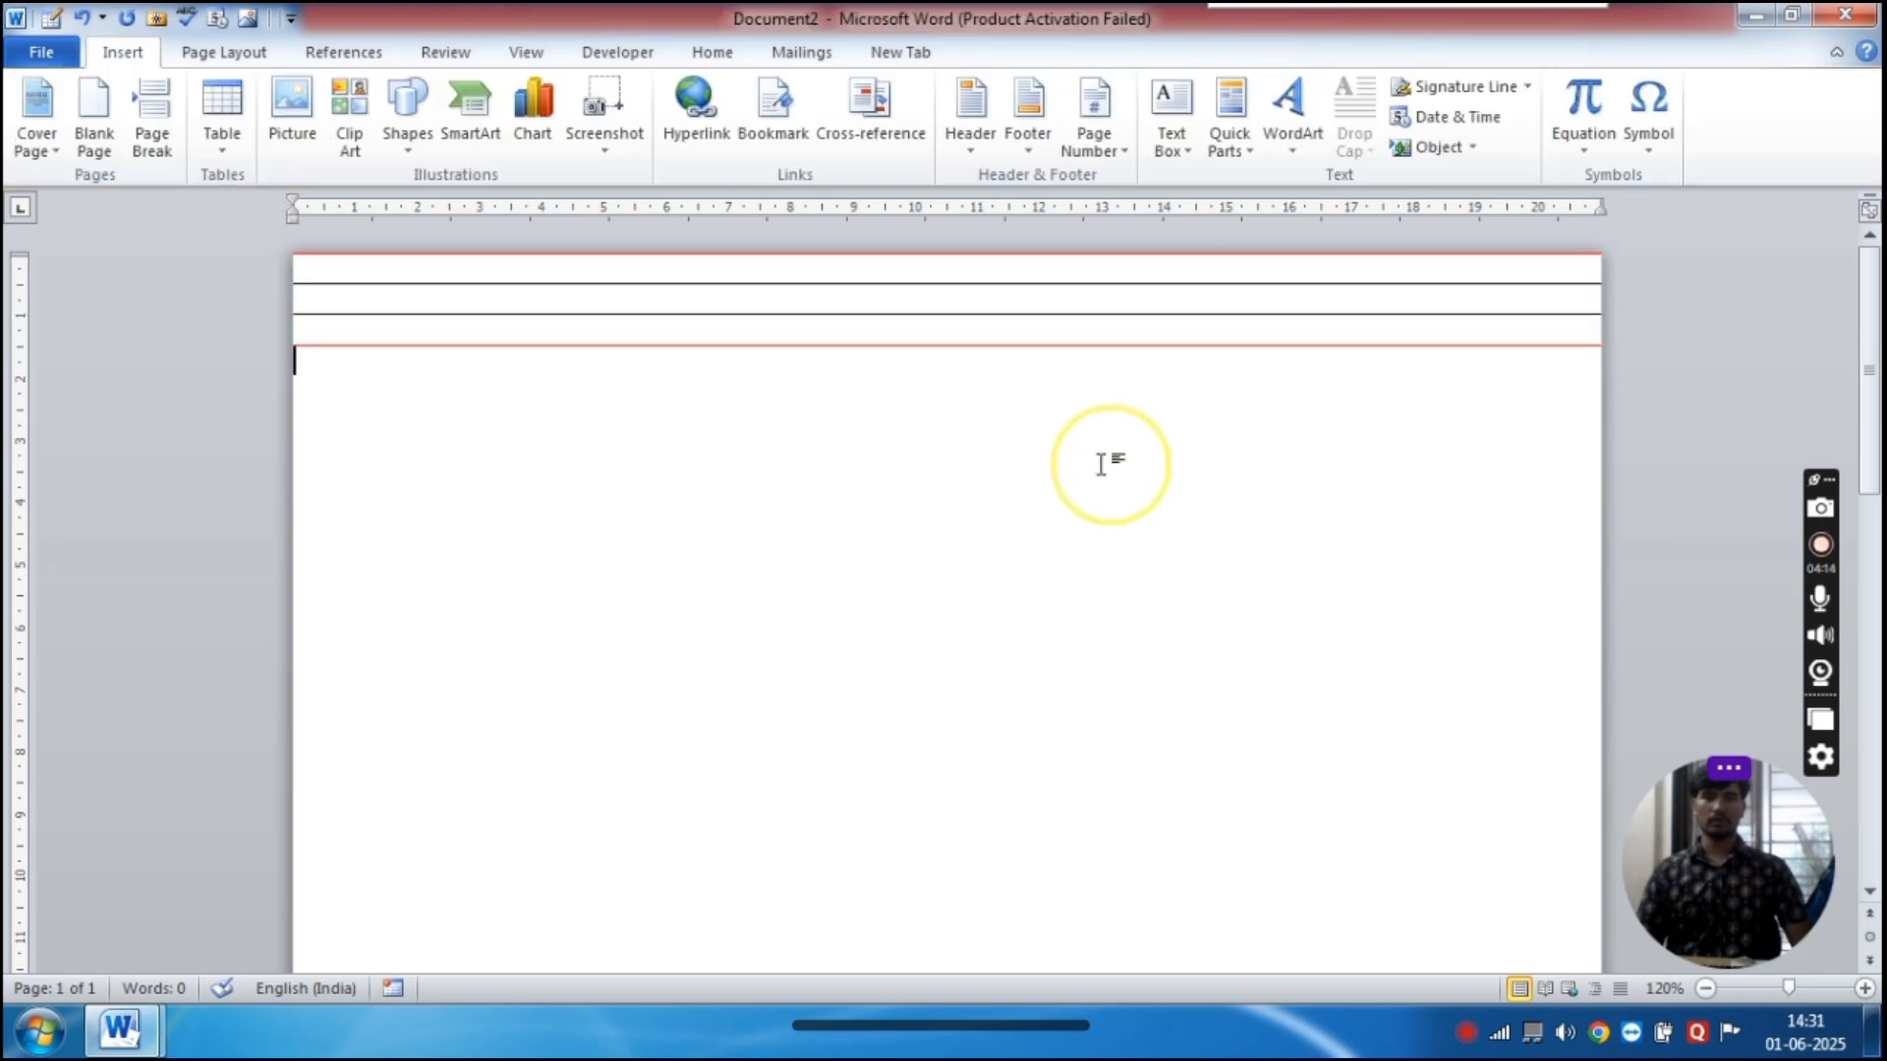
Insert five blank lines above the three-row table to leave a header space at the top of the page
click(310, 270)
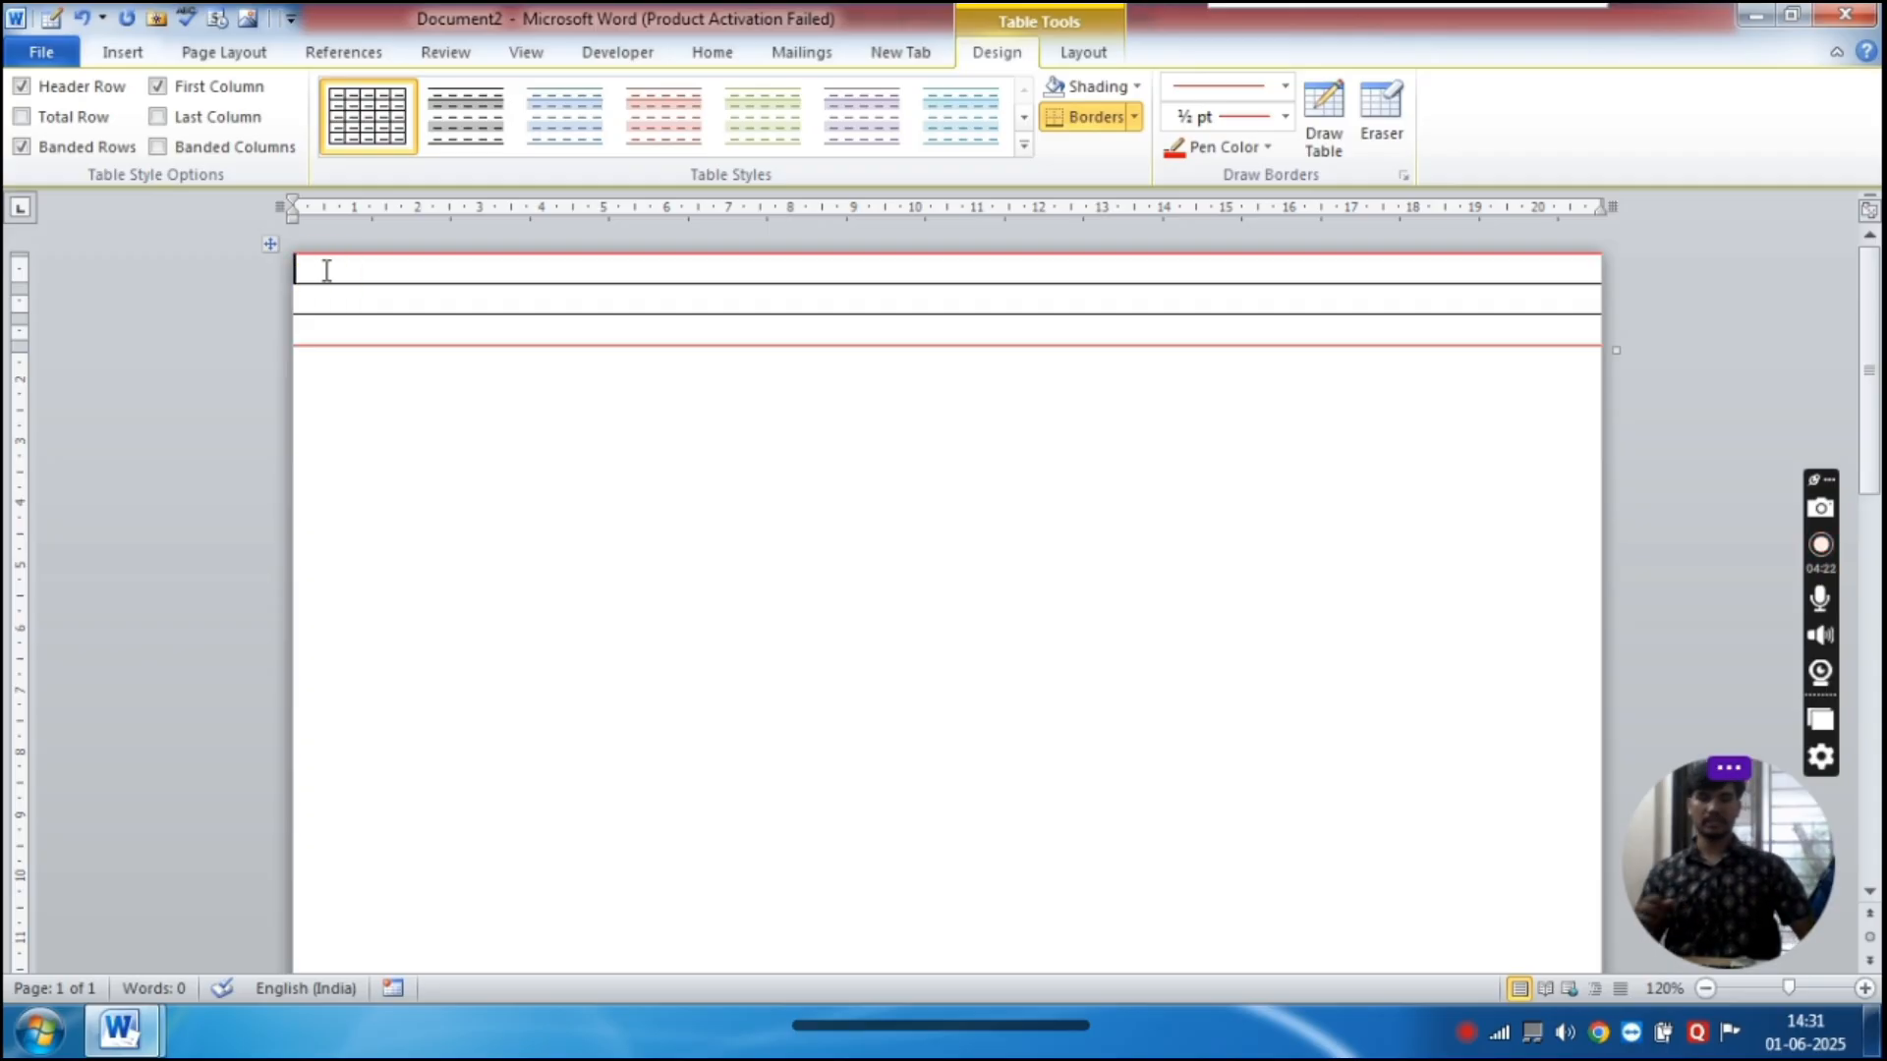
key(Return)
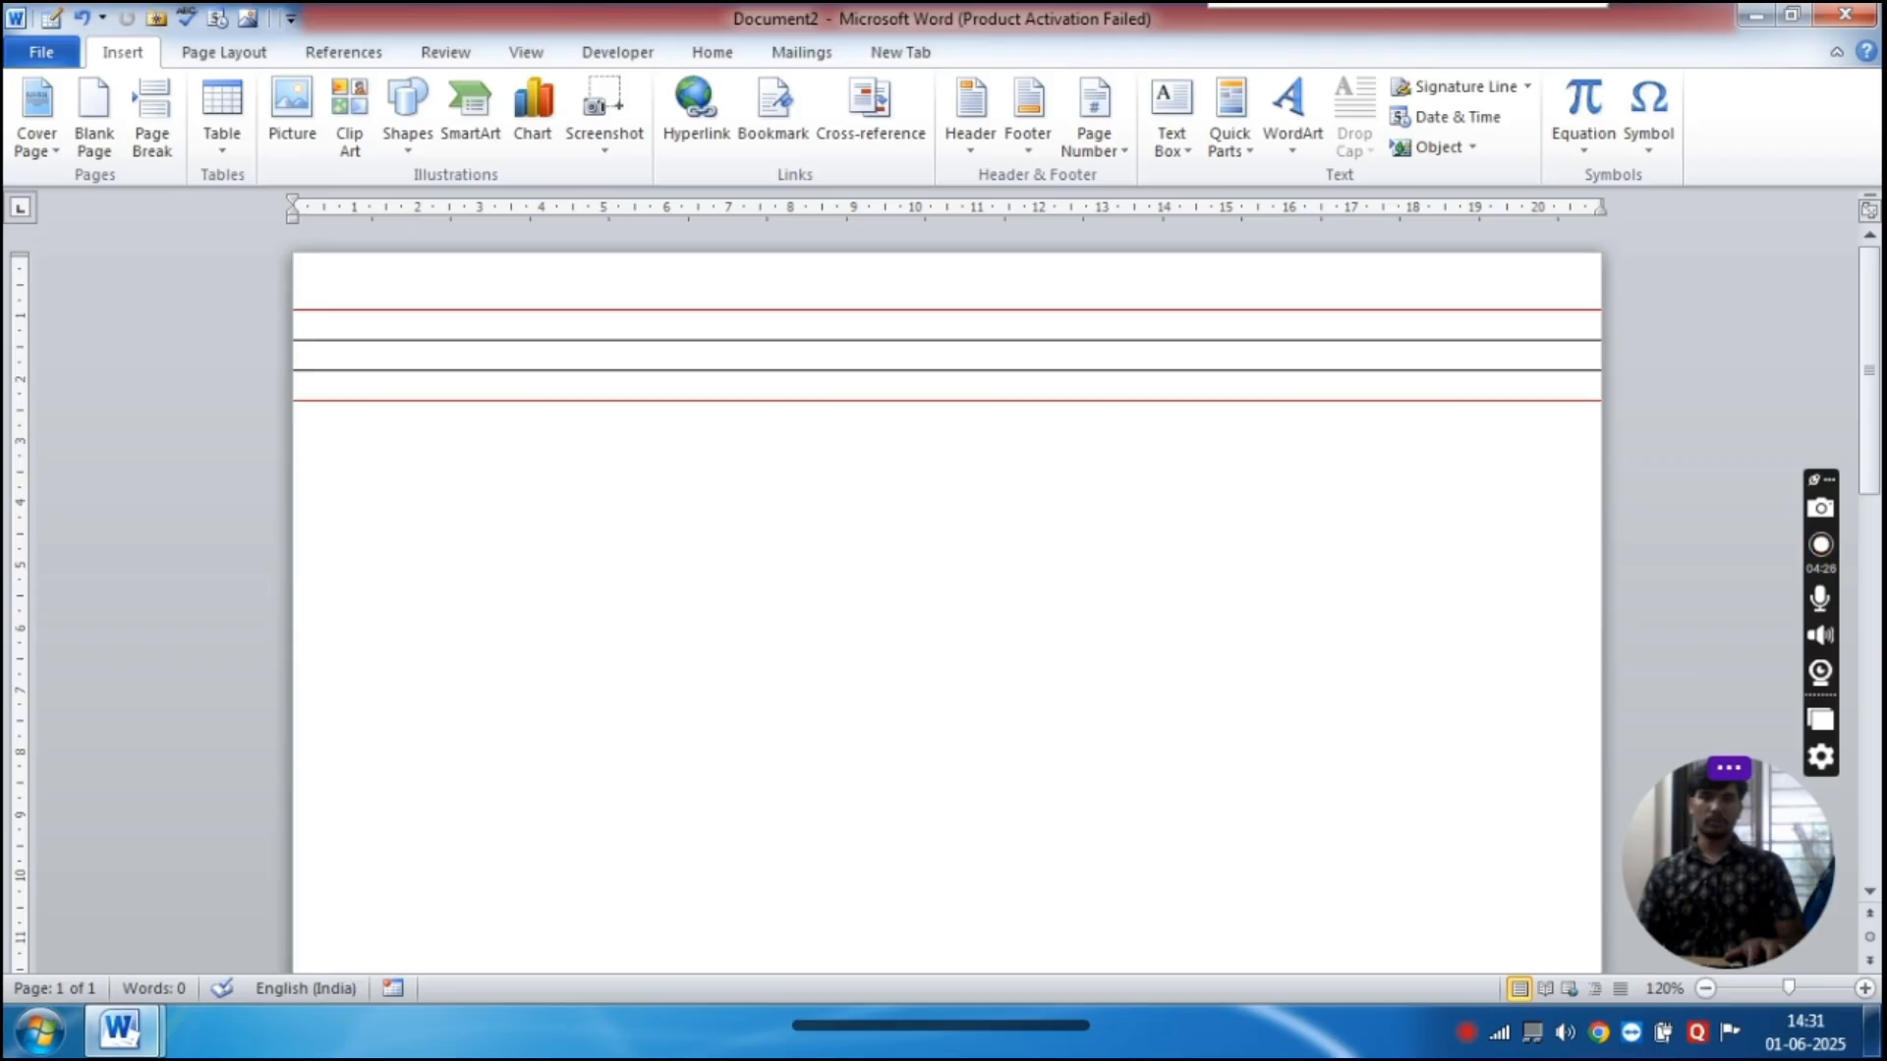
key(Return)
key(Return)
key(Return)
key(Return)
key(Return)
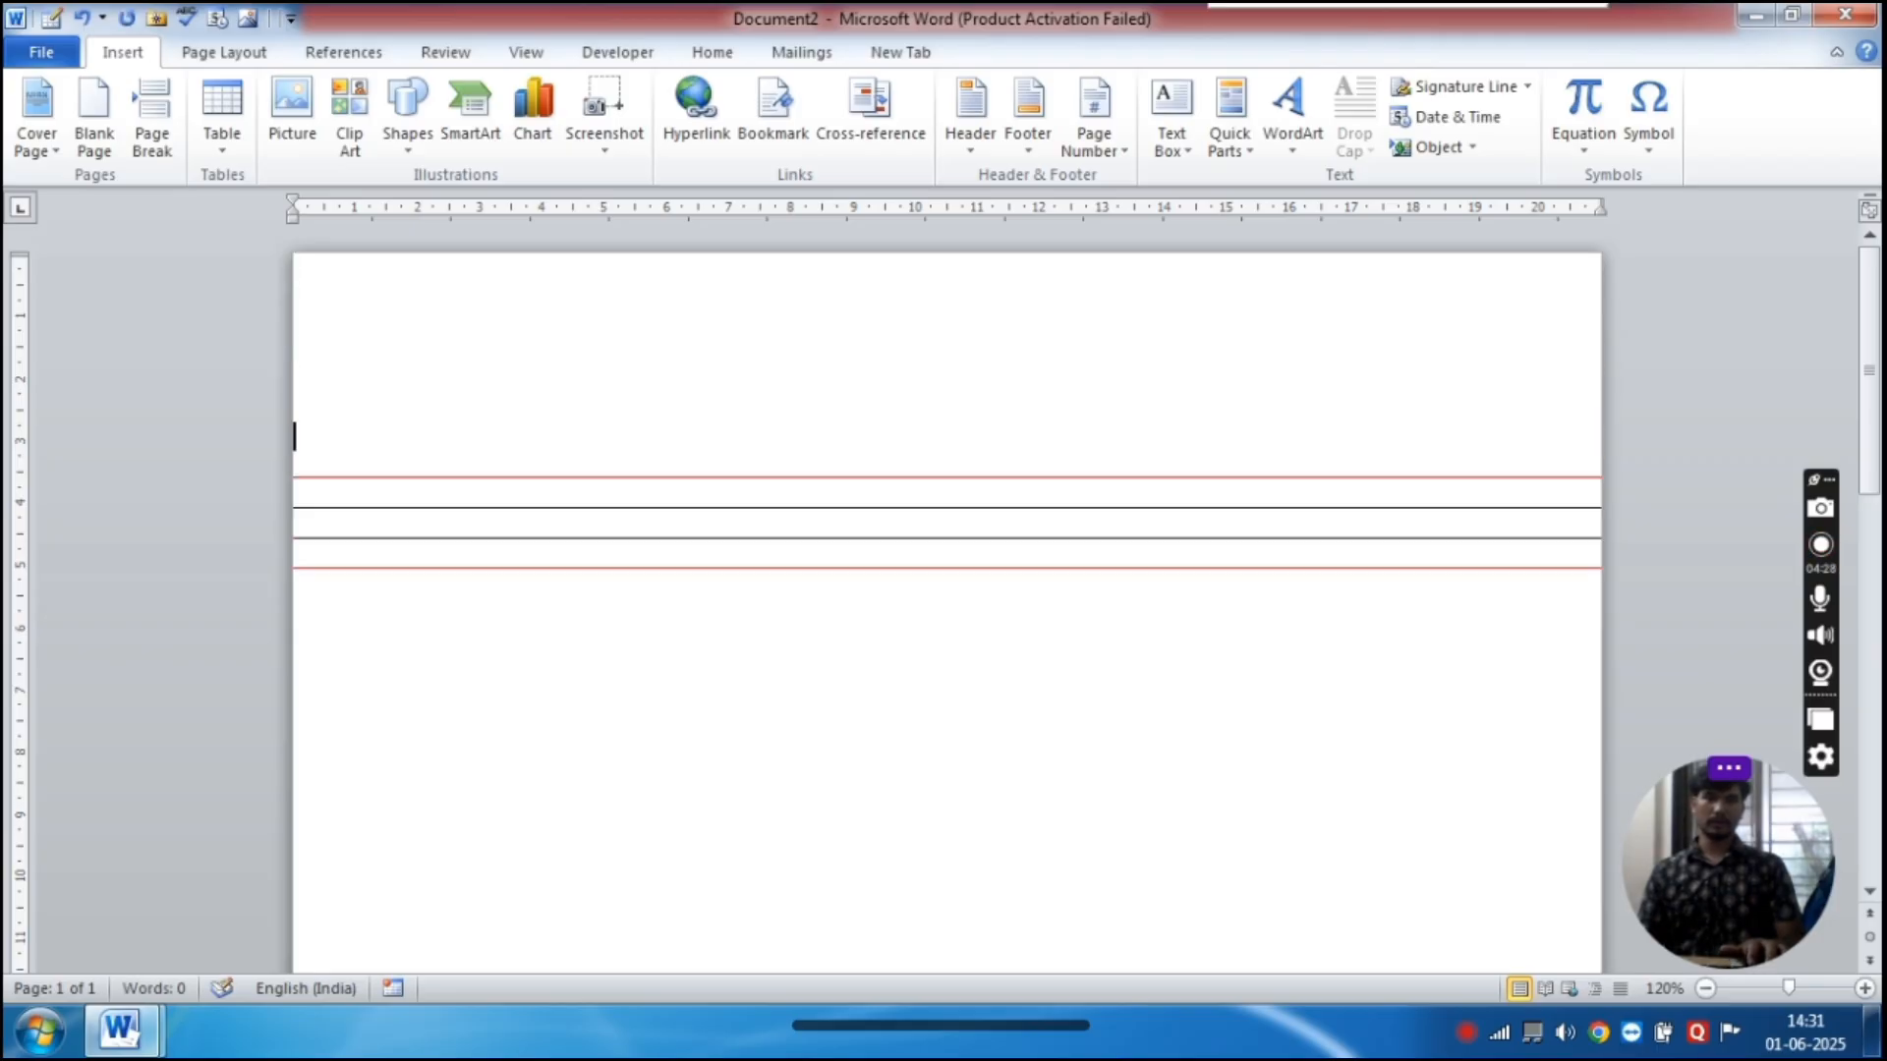
key(Return)
key(Return)
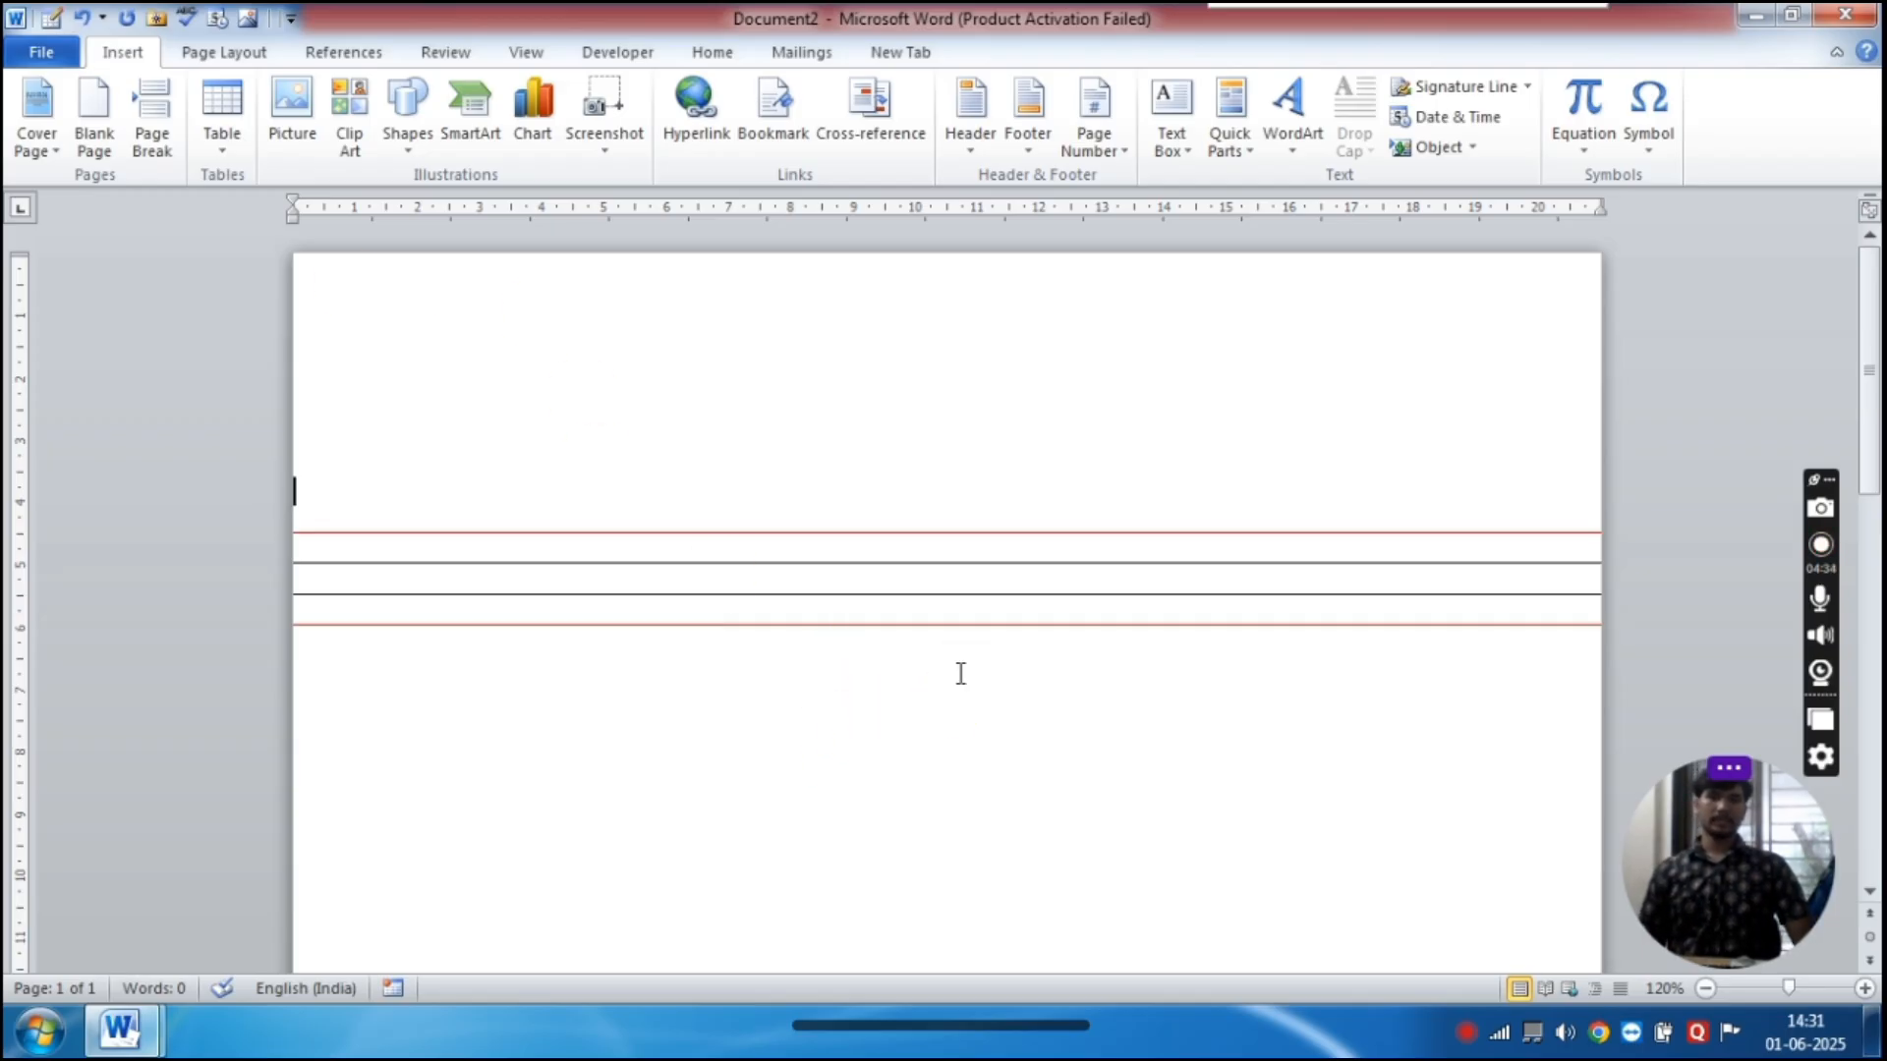
Copy the whole three-row table and paste four copies below it, with a blank line between consecutive tables
drag(961, 673, 938, 557)
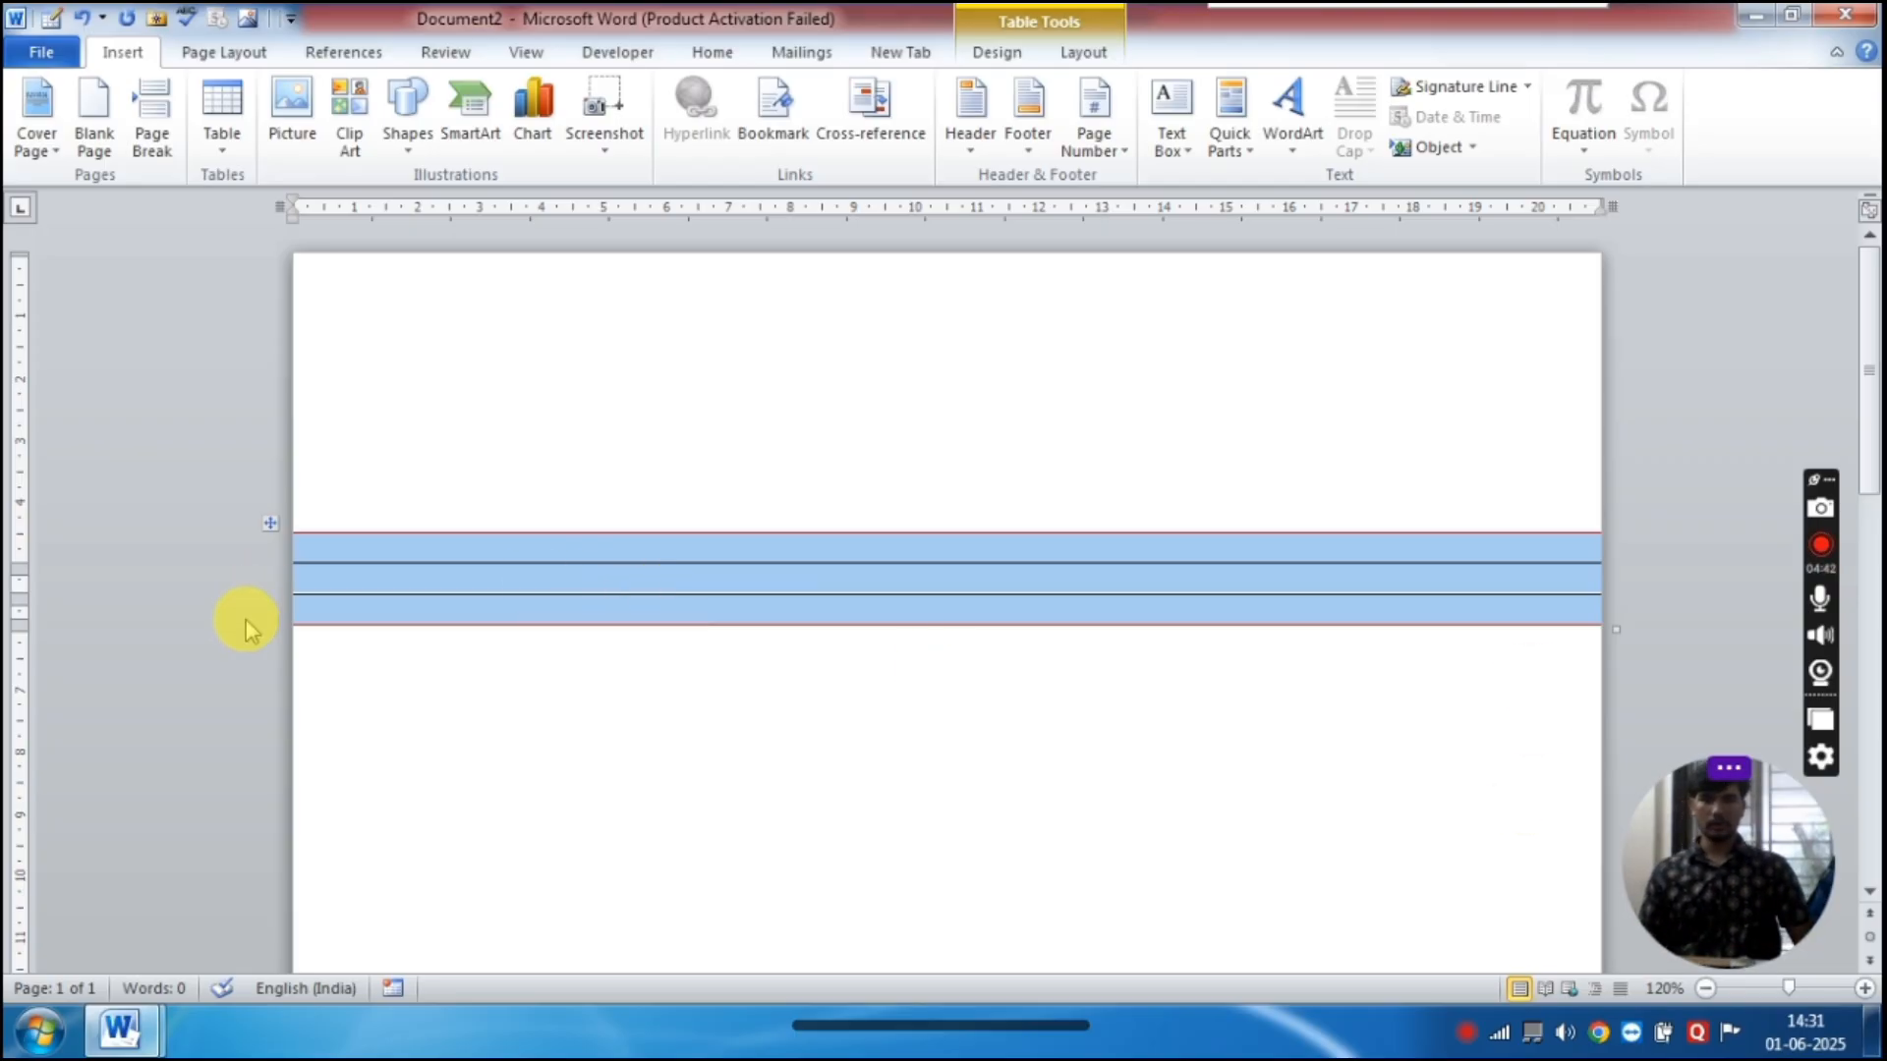
click(297, 645)
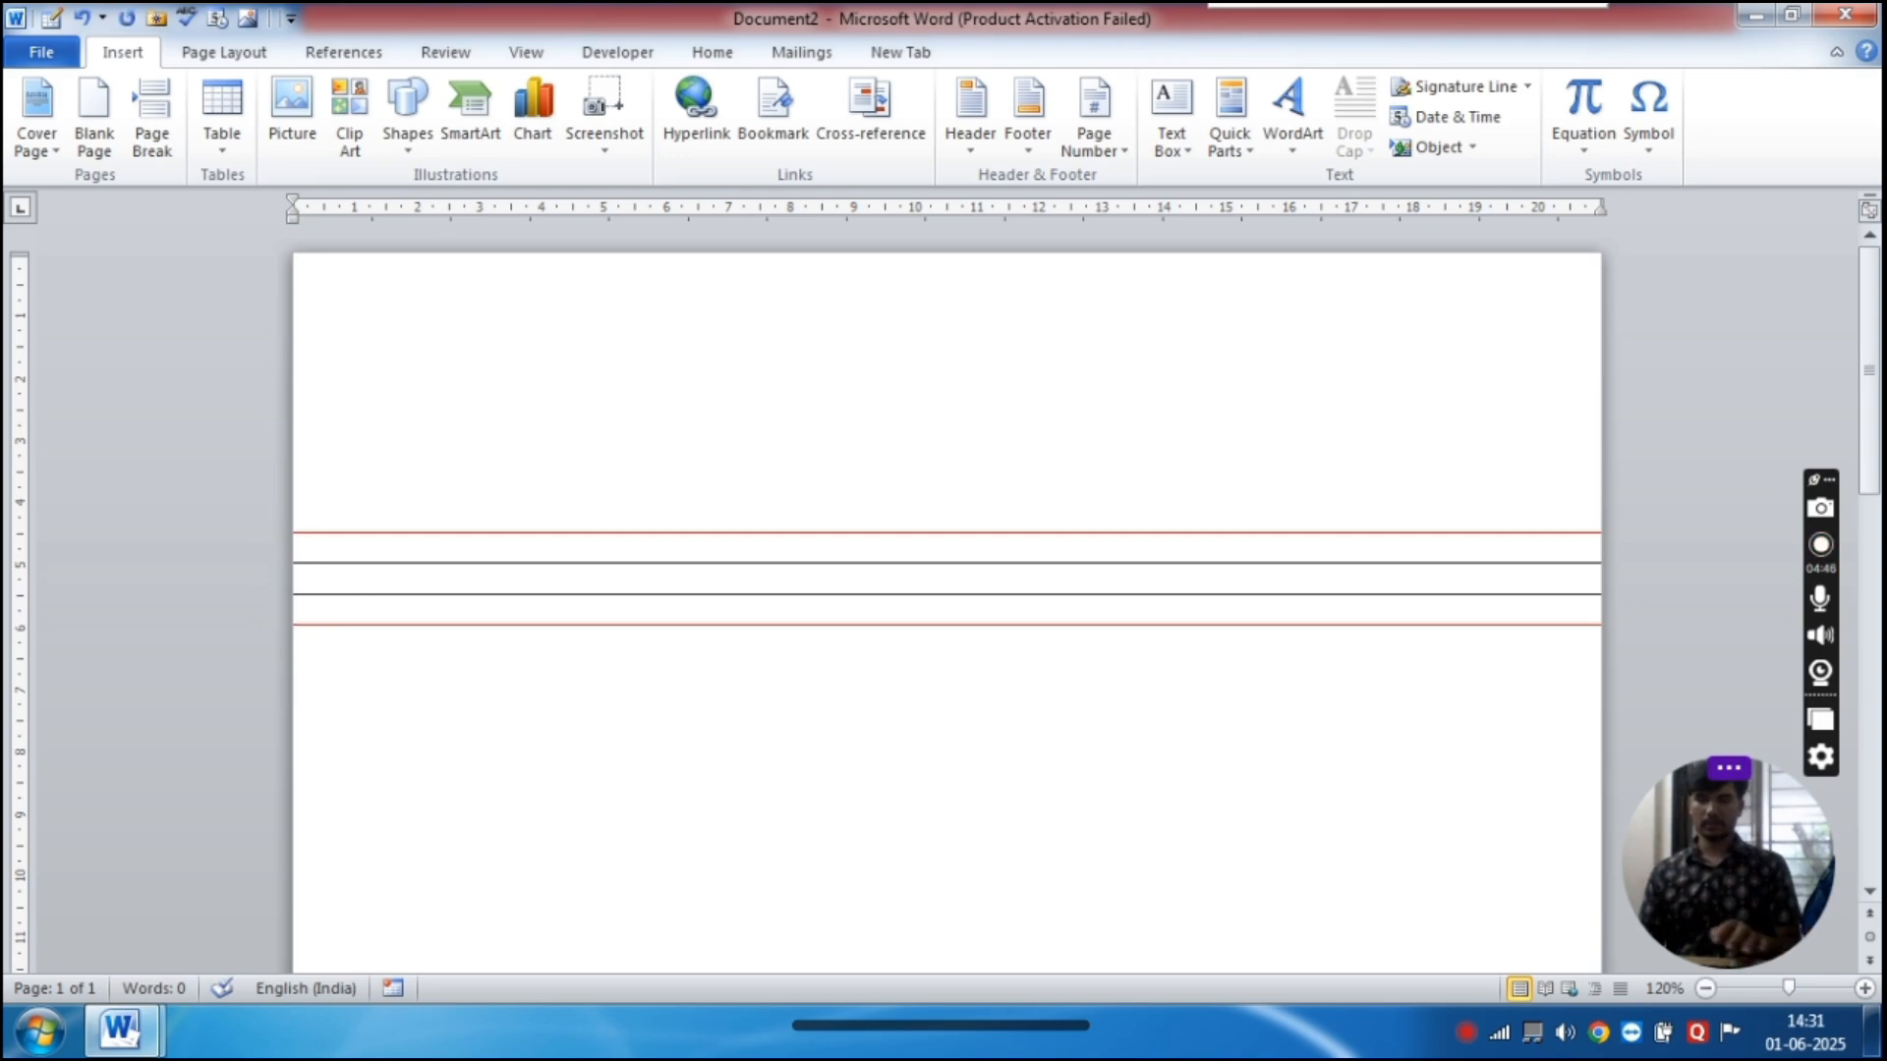
key(ctrl+v)
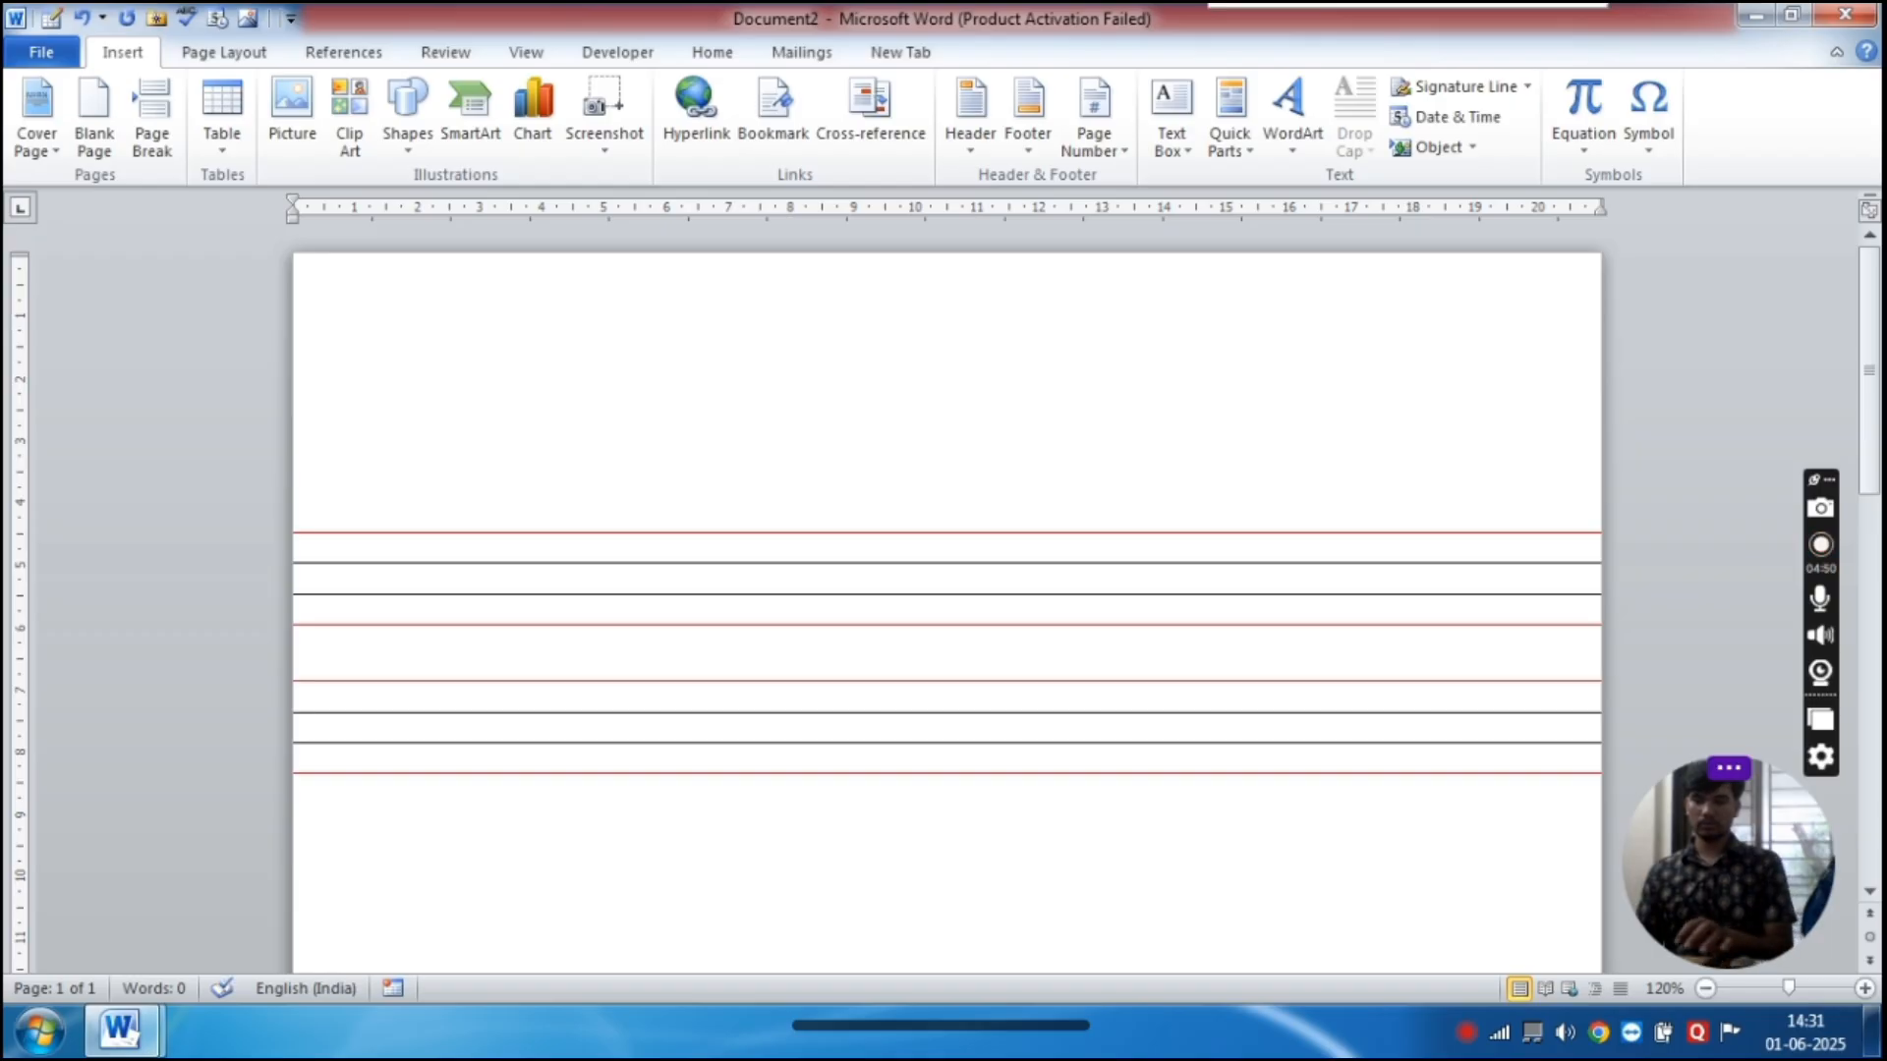
key(ctrl+v)
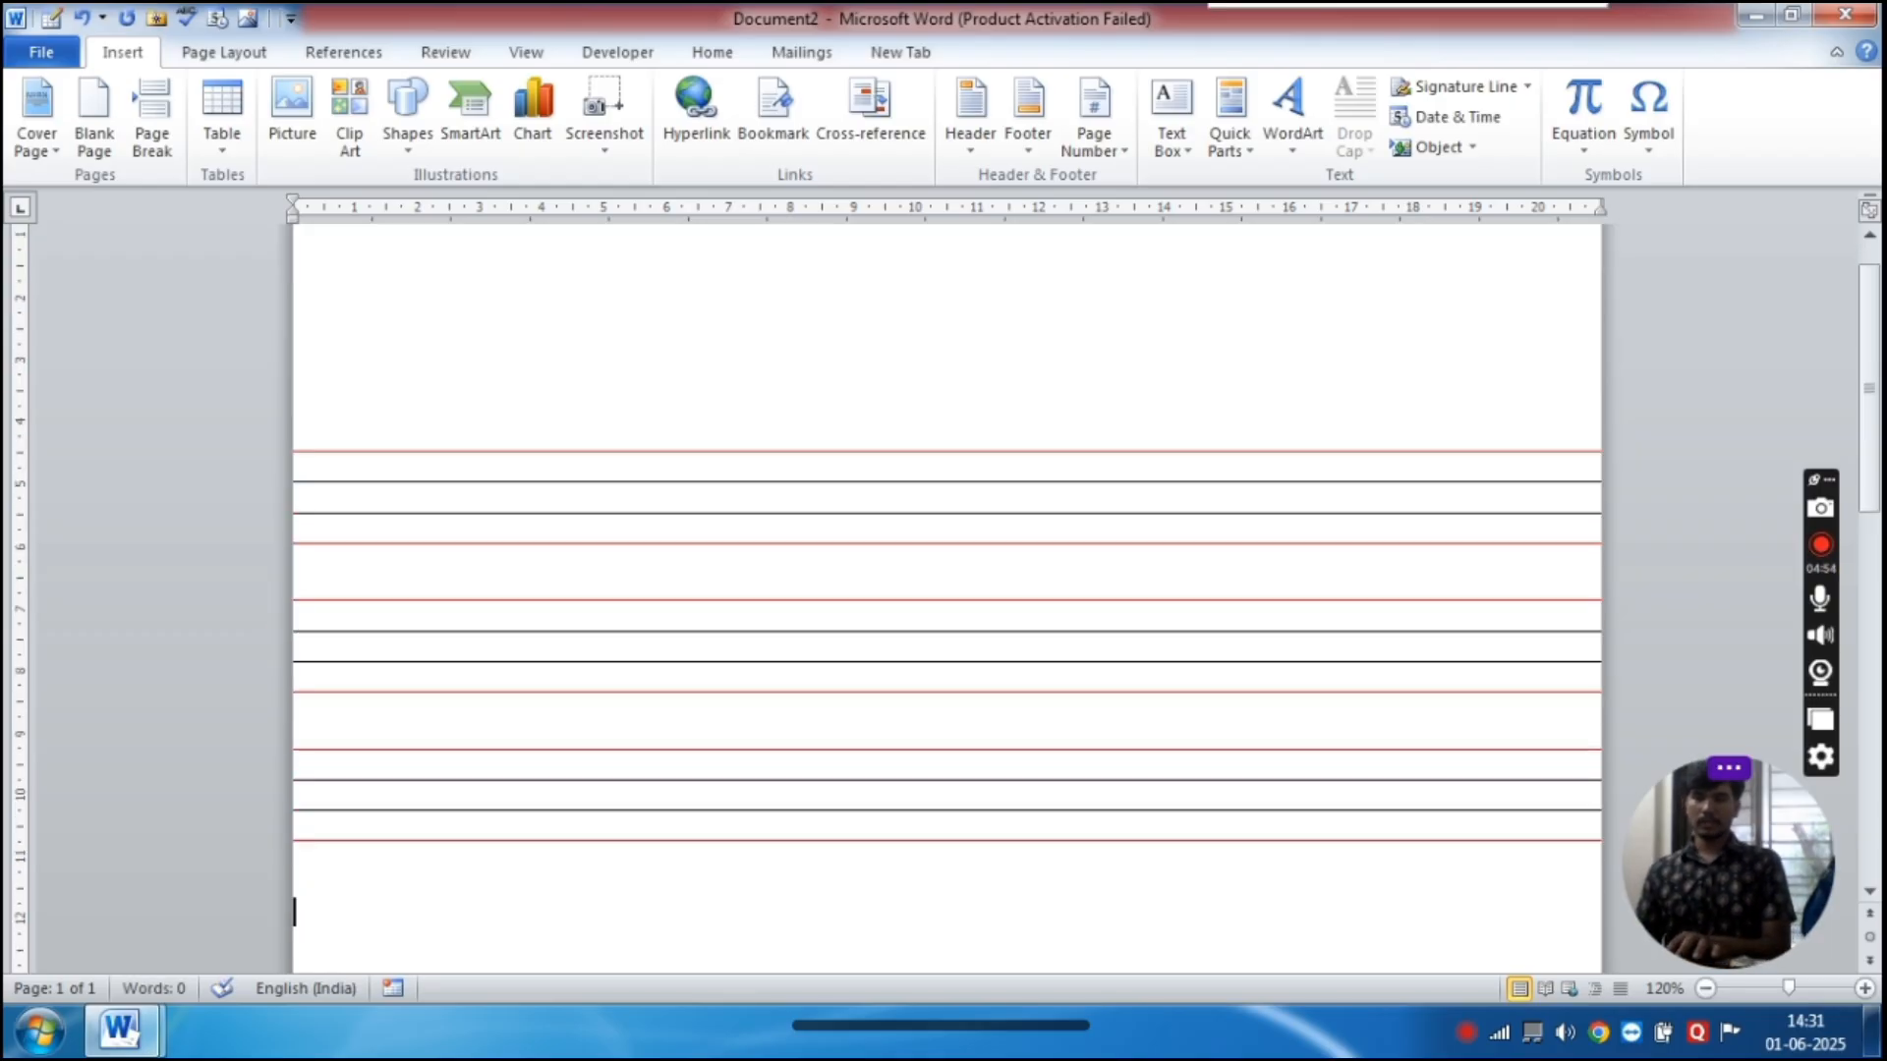
click(295, 639)
key(ctrl+v)
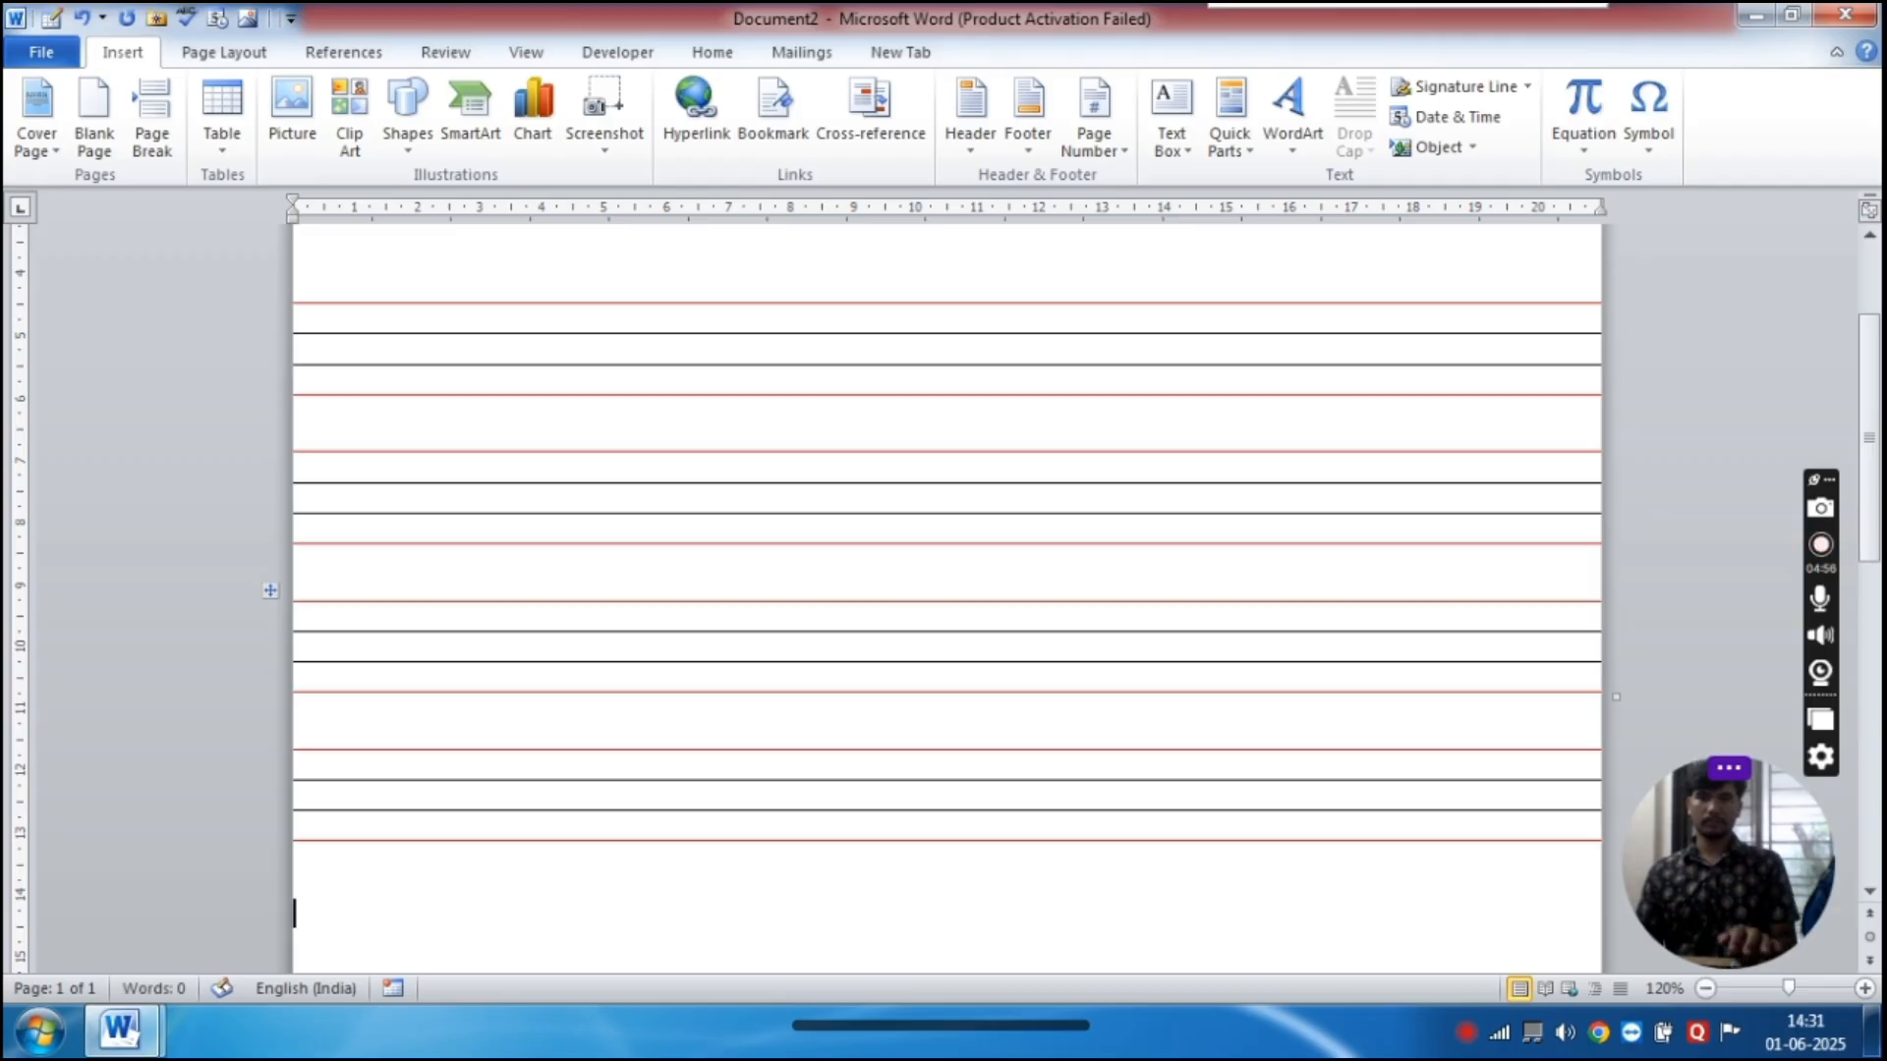
key(ctrl+v)
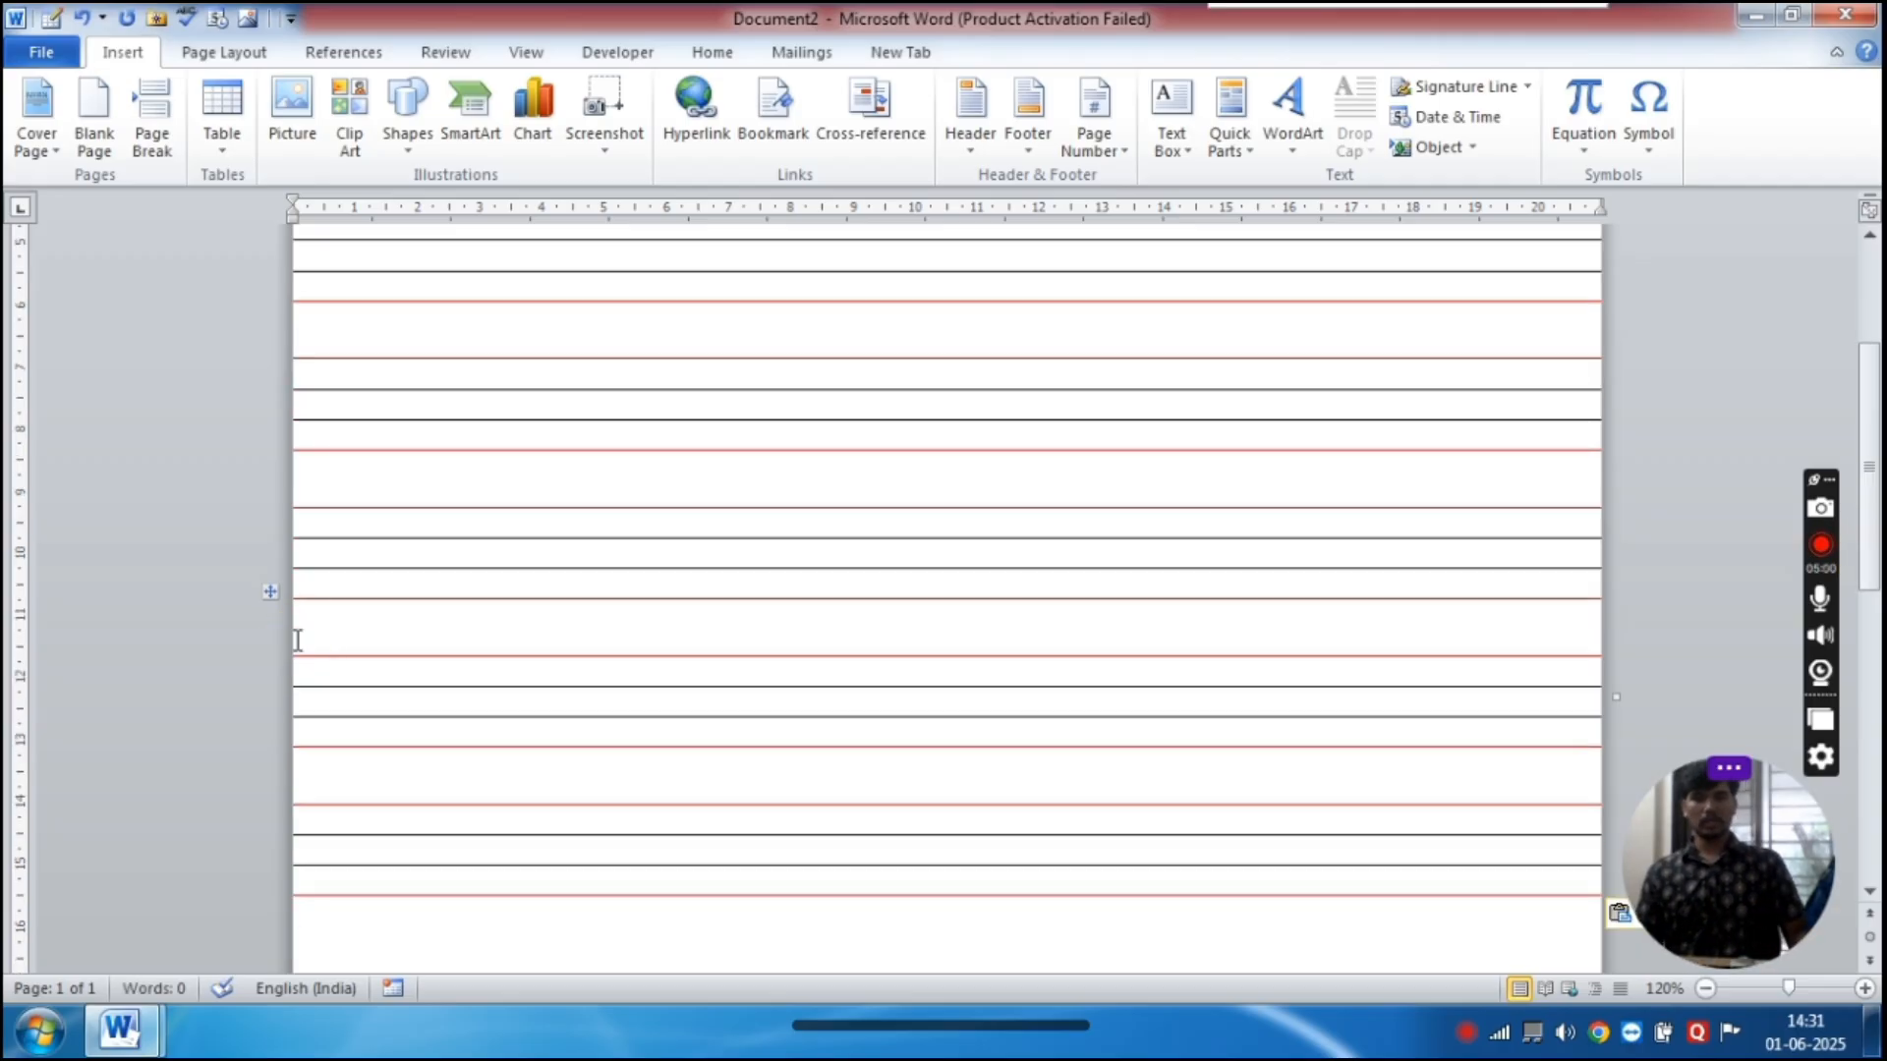
Paste more copies of the three-row table below the last one until they fill the rest of the page
click(637, 810)
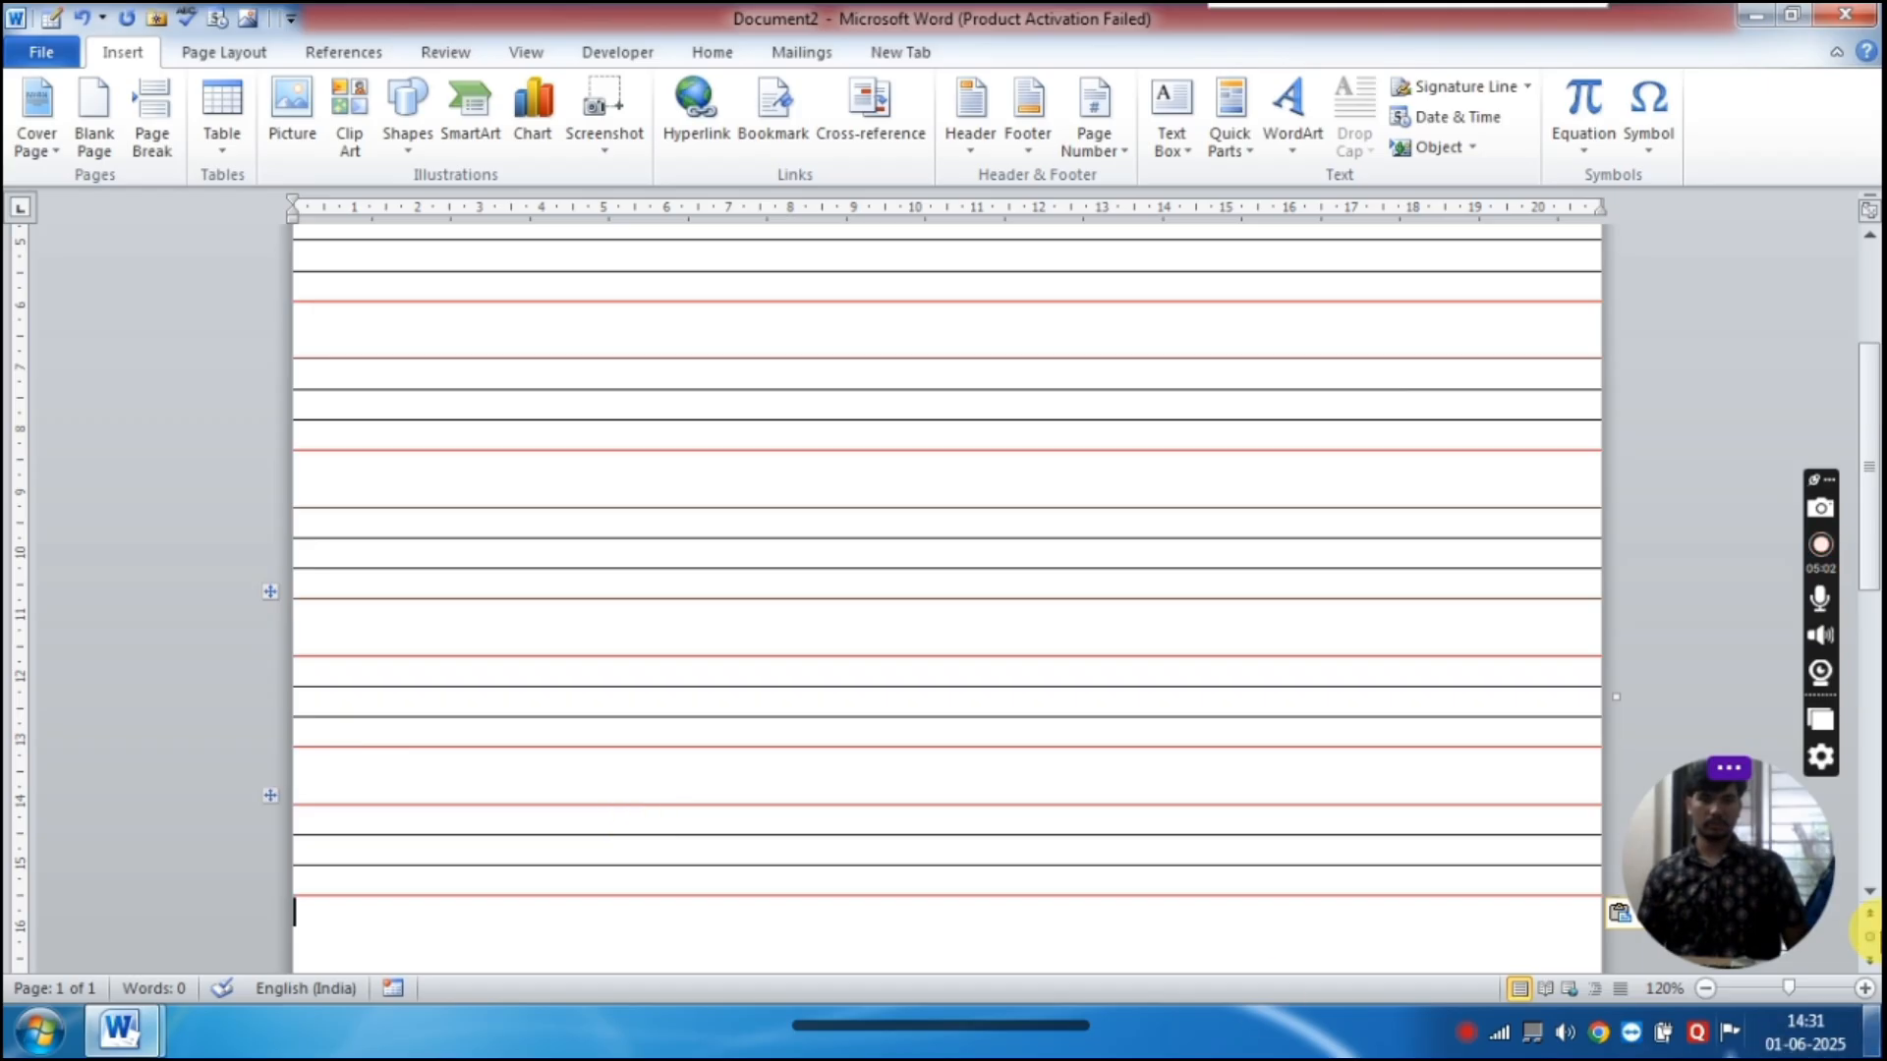
scroll(1867, 891, down, 10)
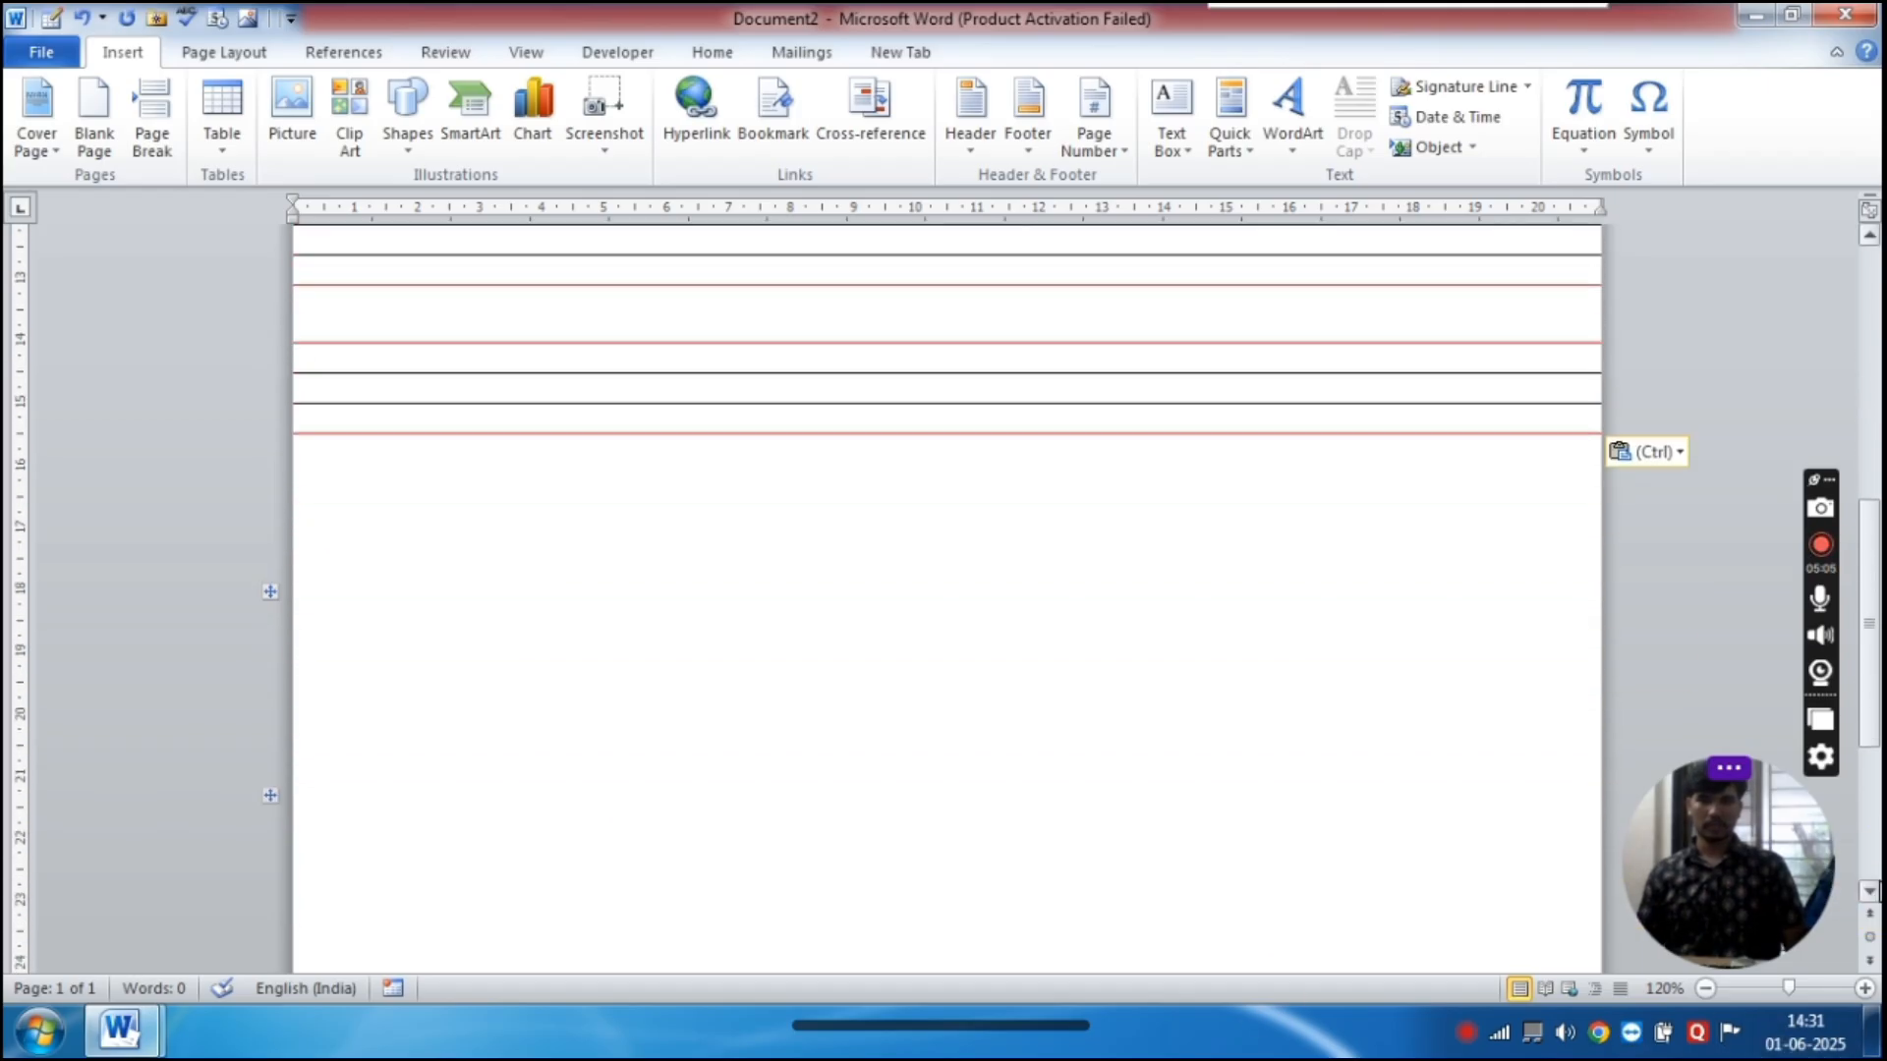
key(ctrl+v)
key(ctrl+v)
key(ctrl+v)
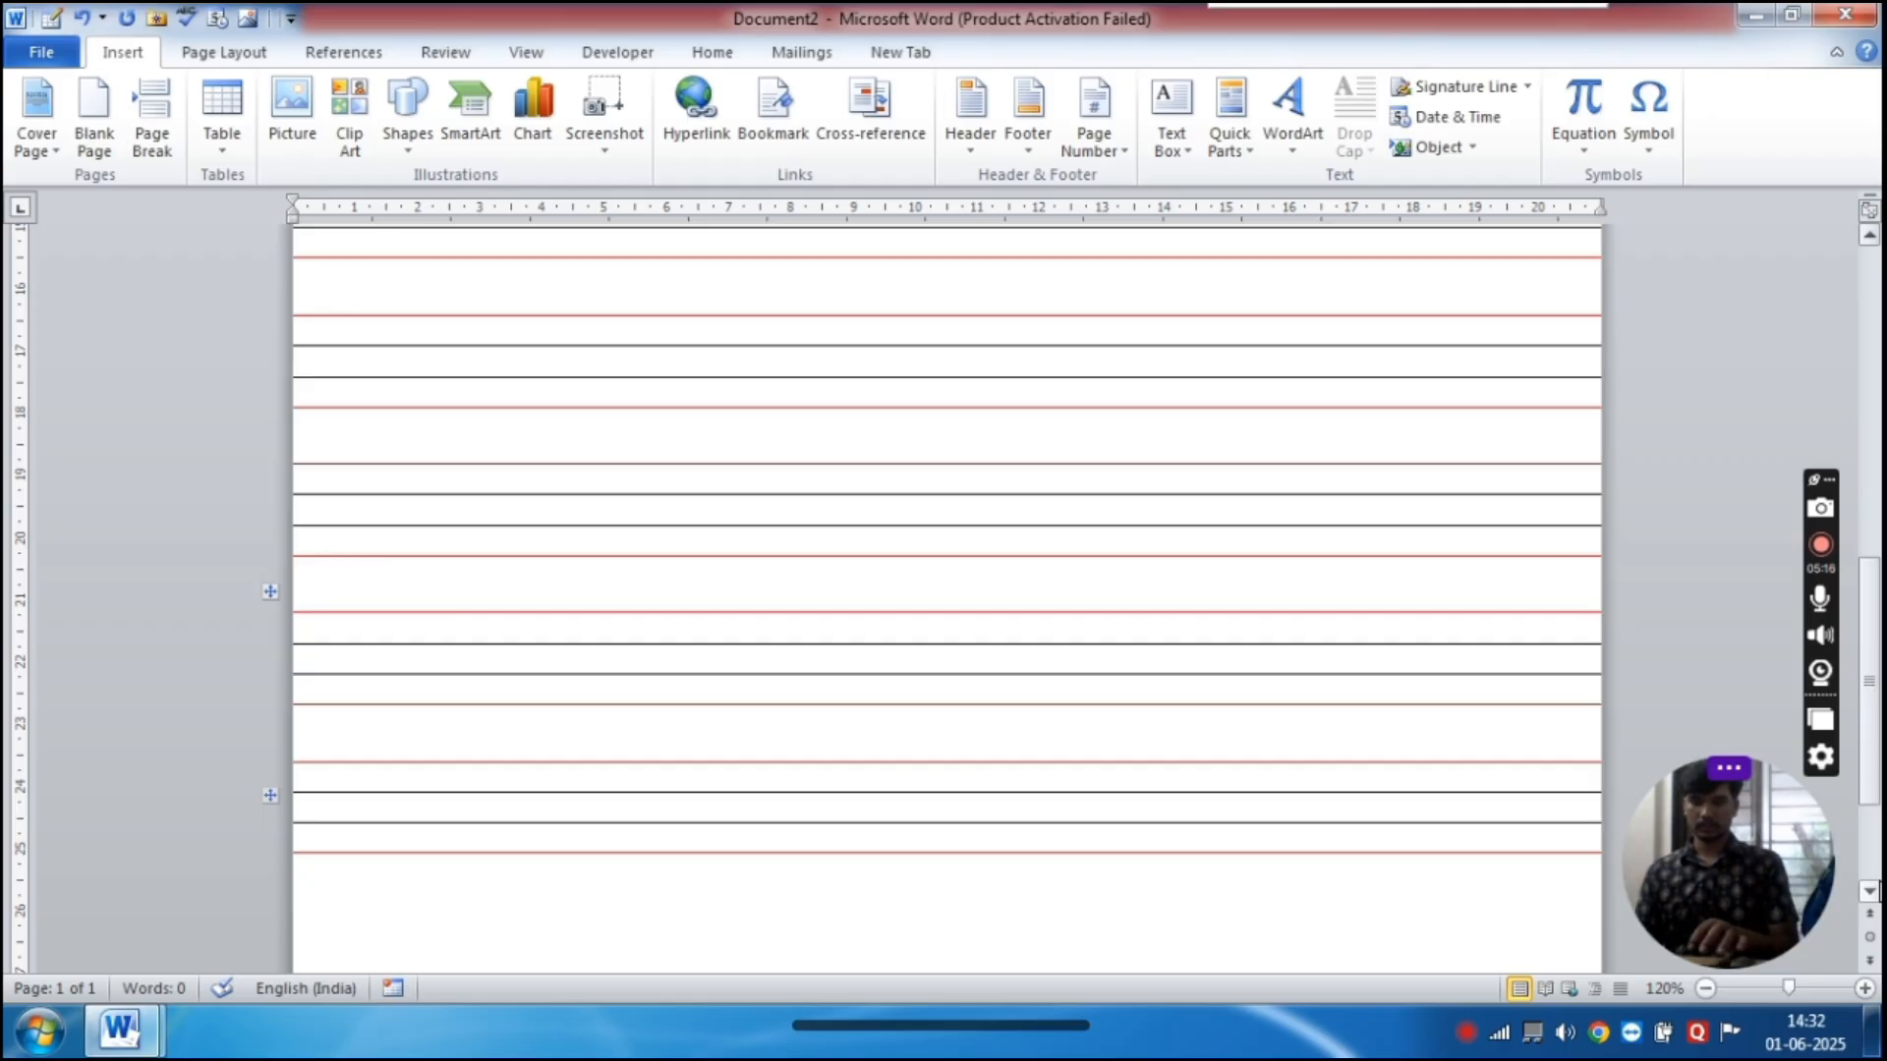
key(ctrl+v)
scroll(1868, 870, down, 2)
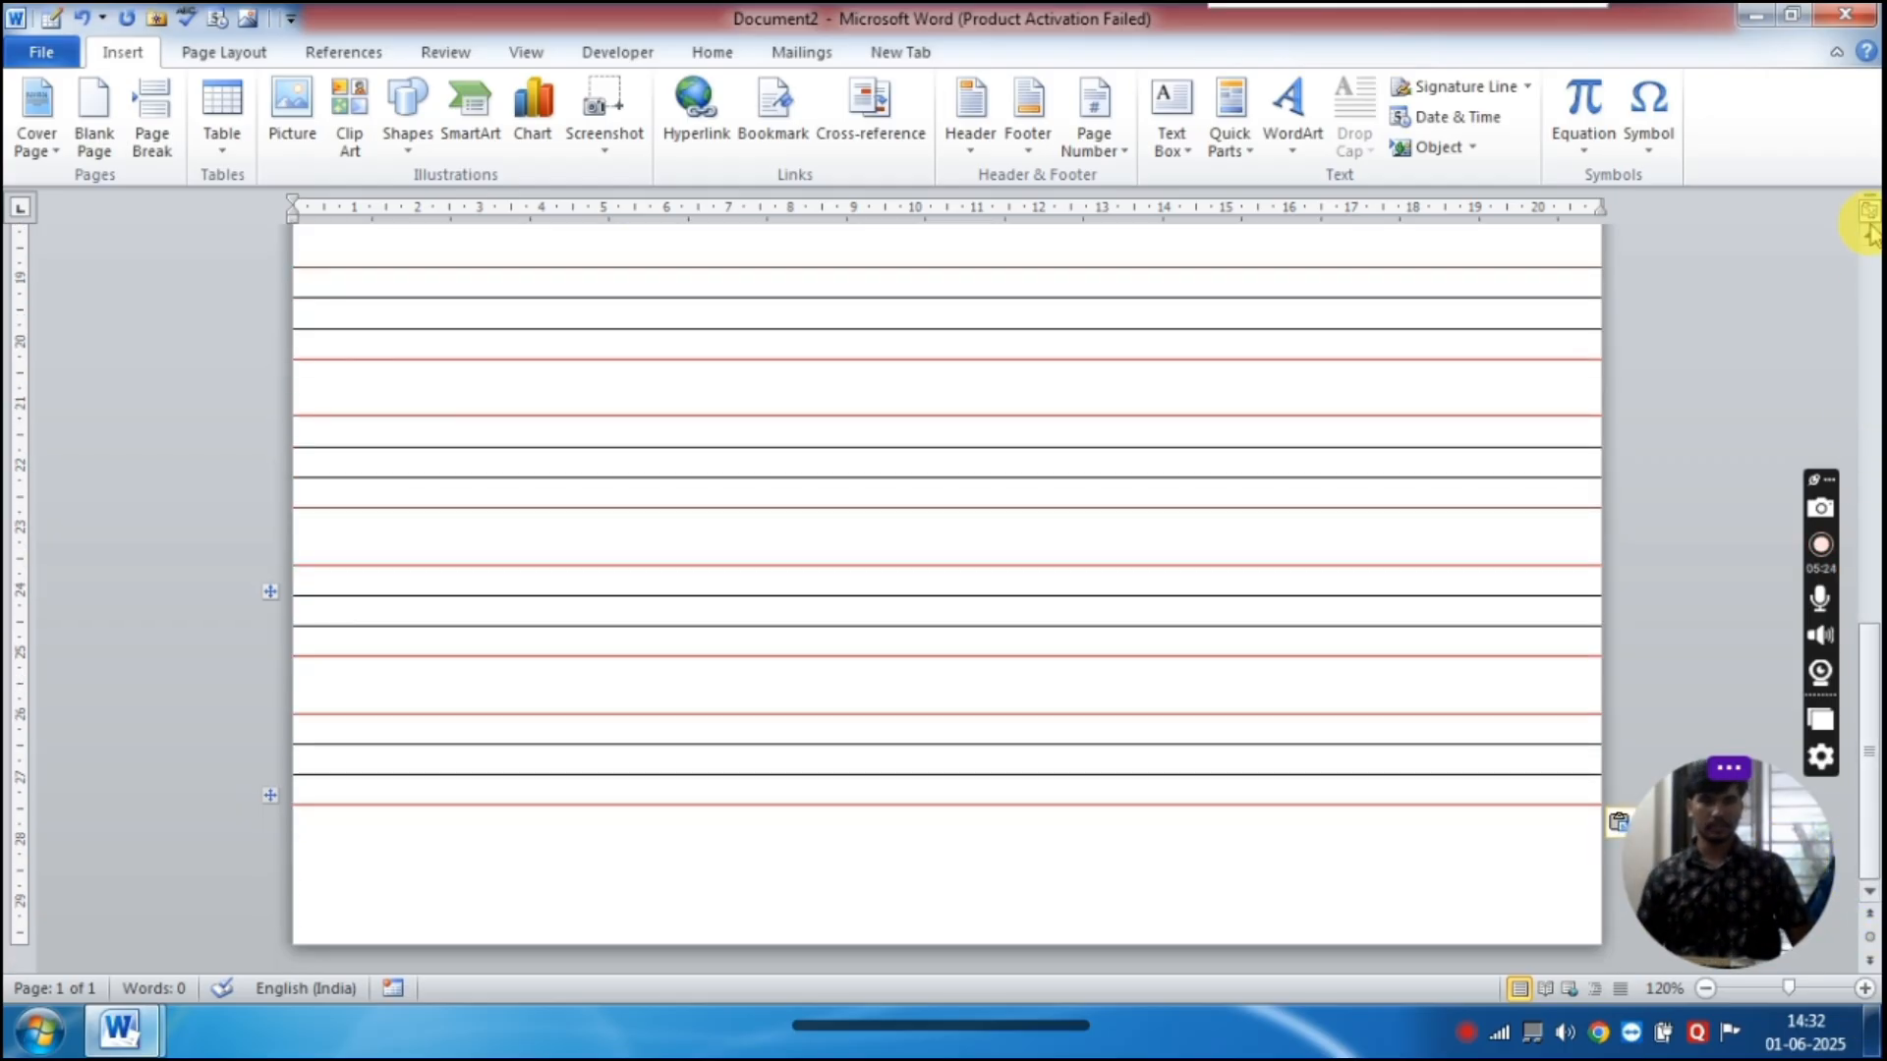
drag(1871, 238, 1872, 239)
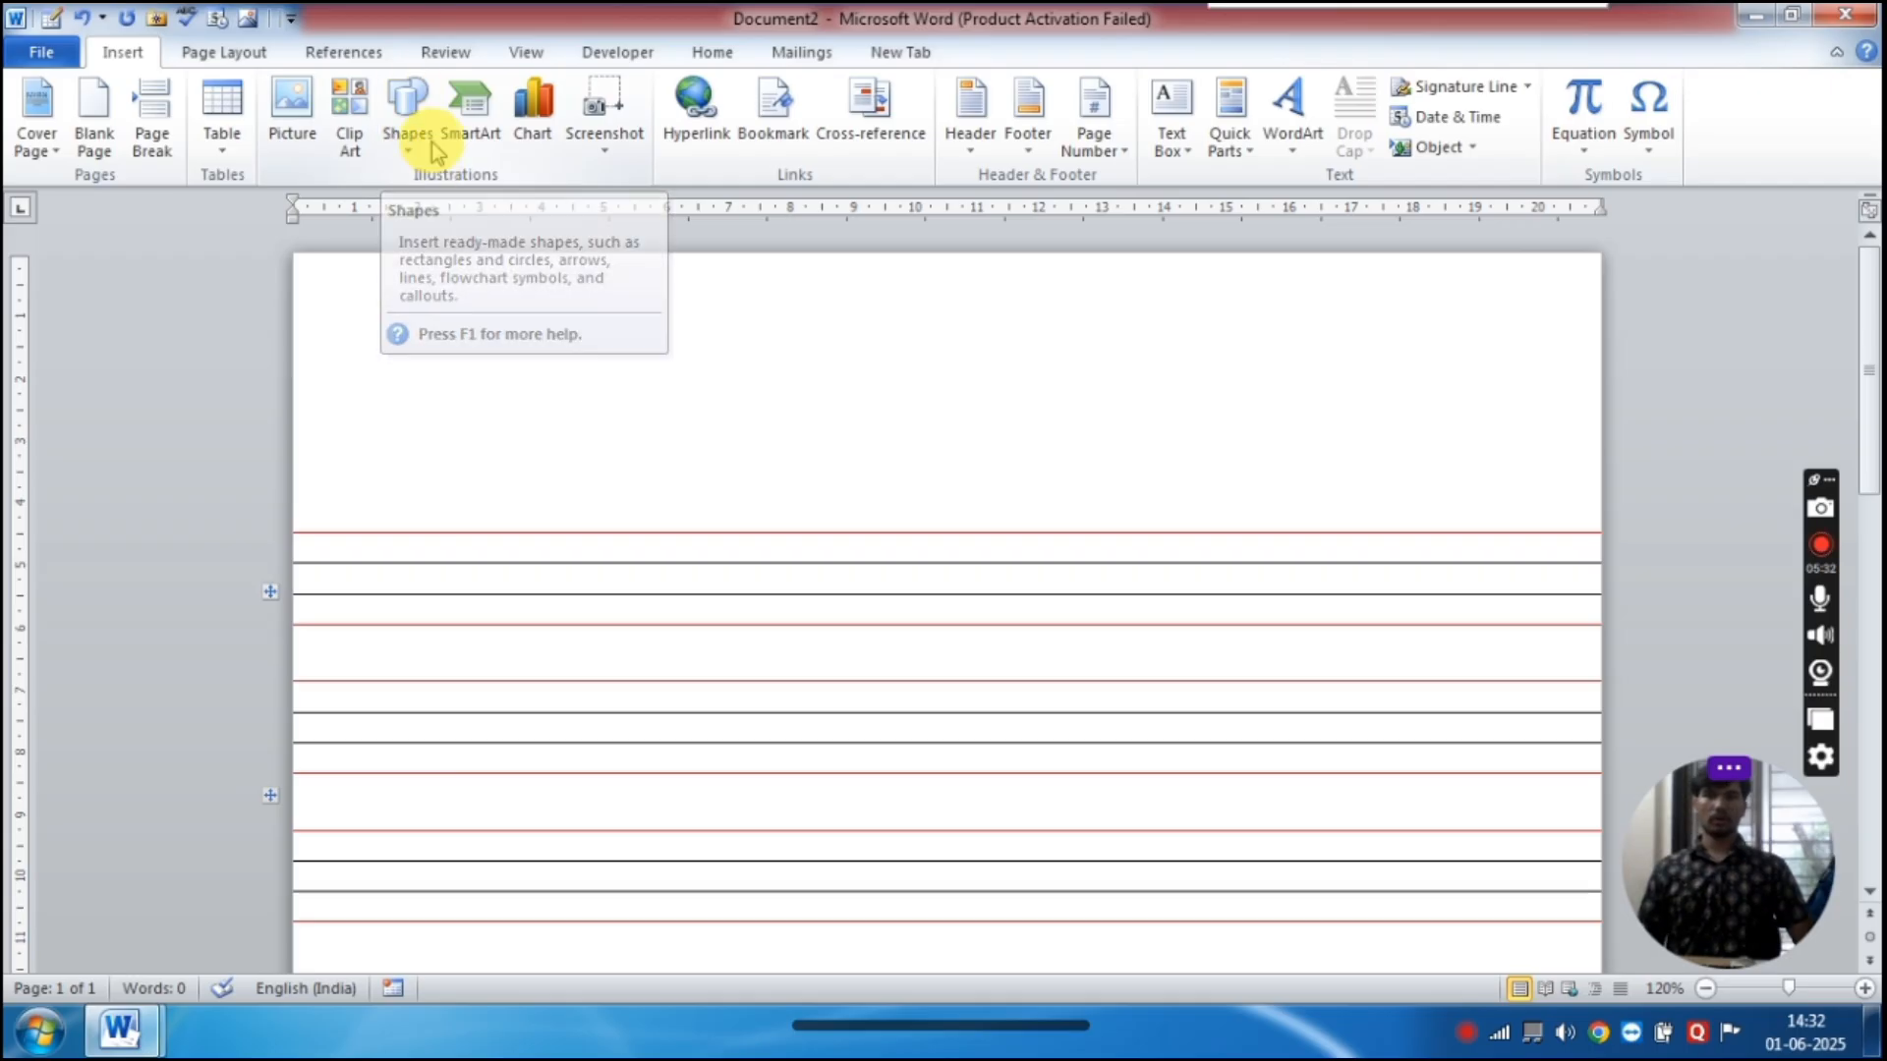
click(396, 126)
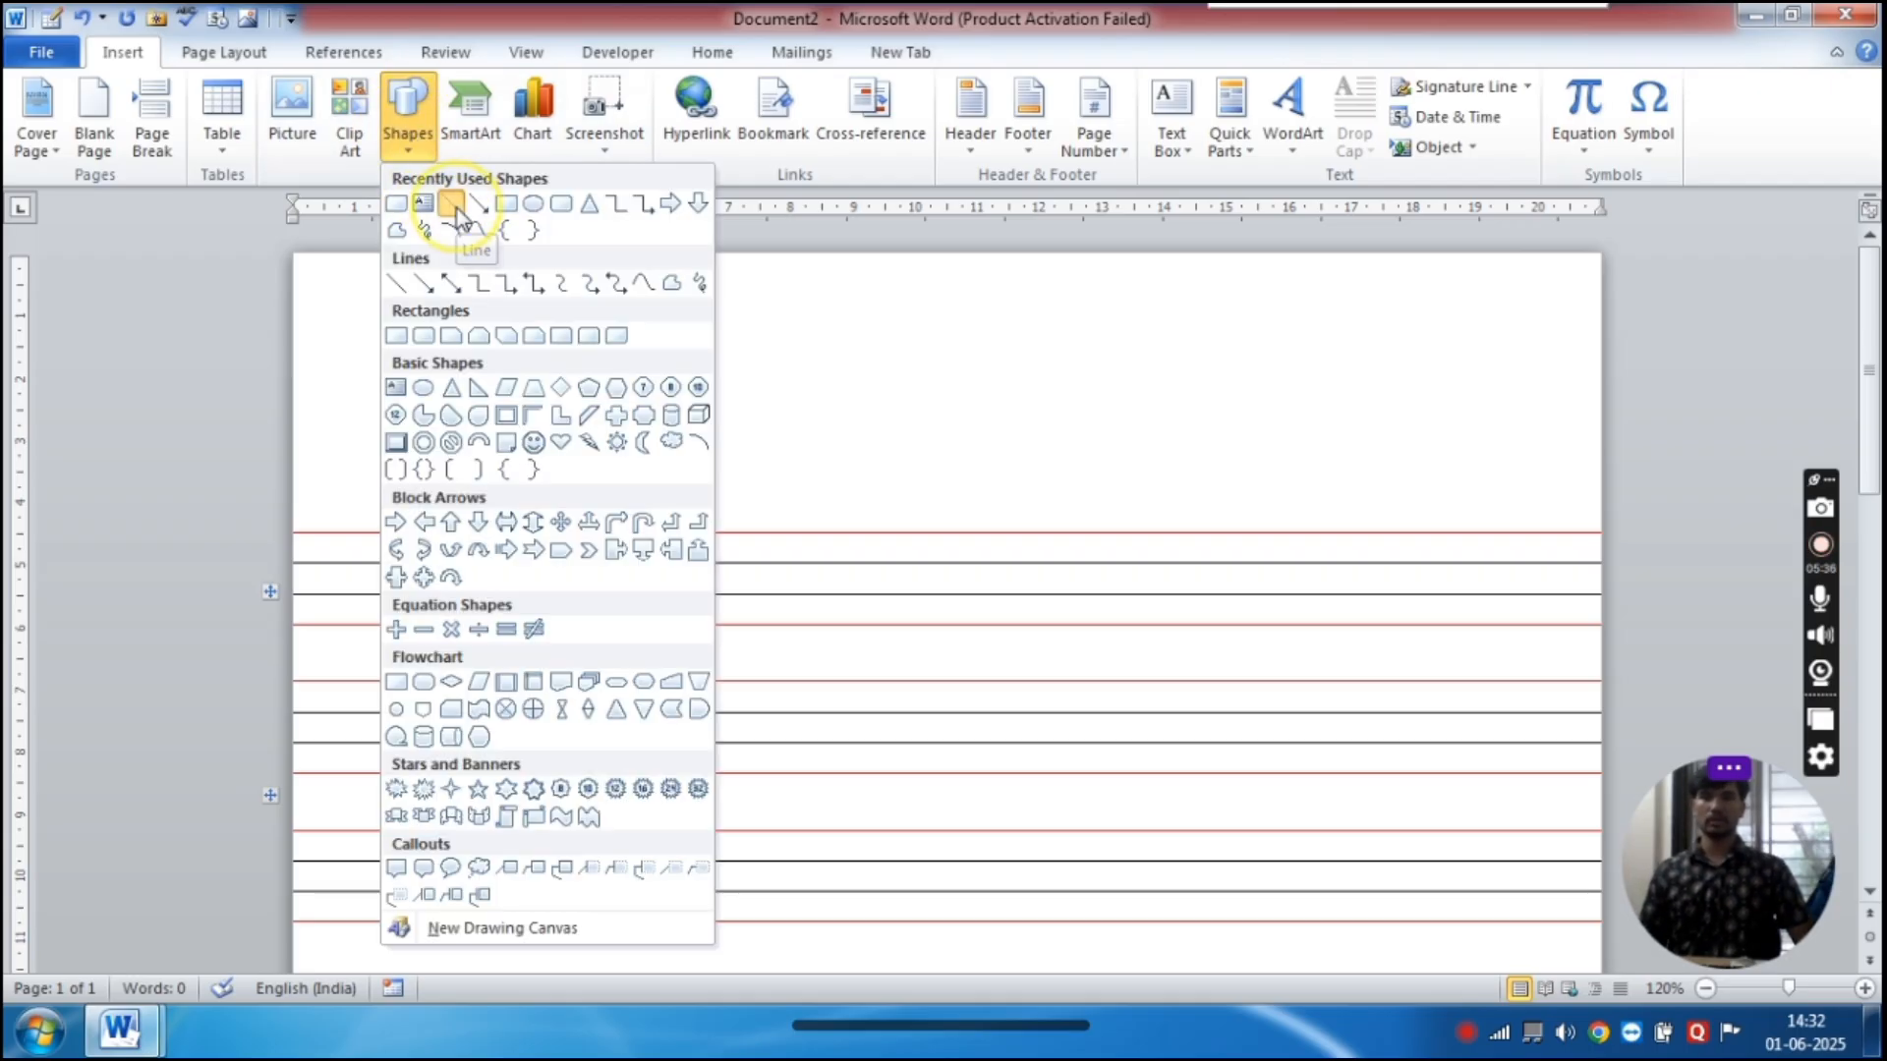
click(455, 208)
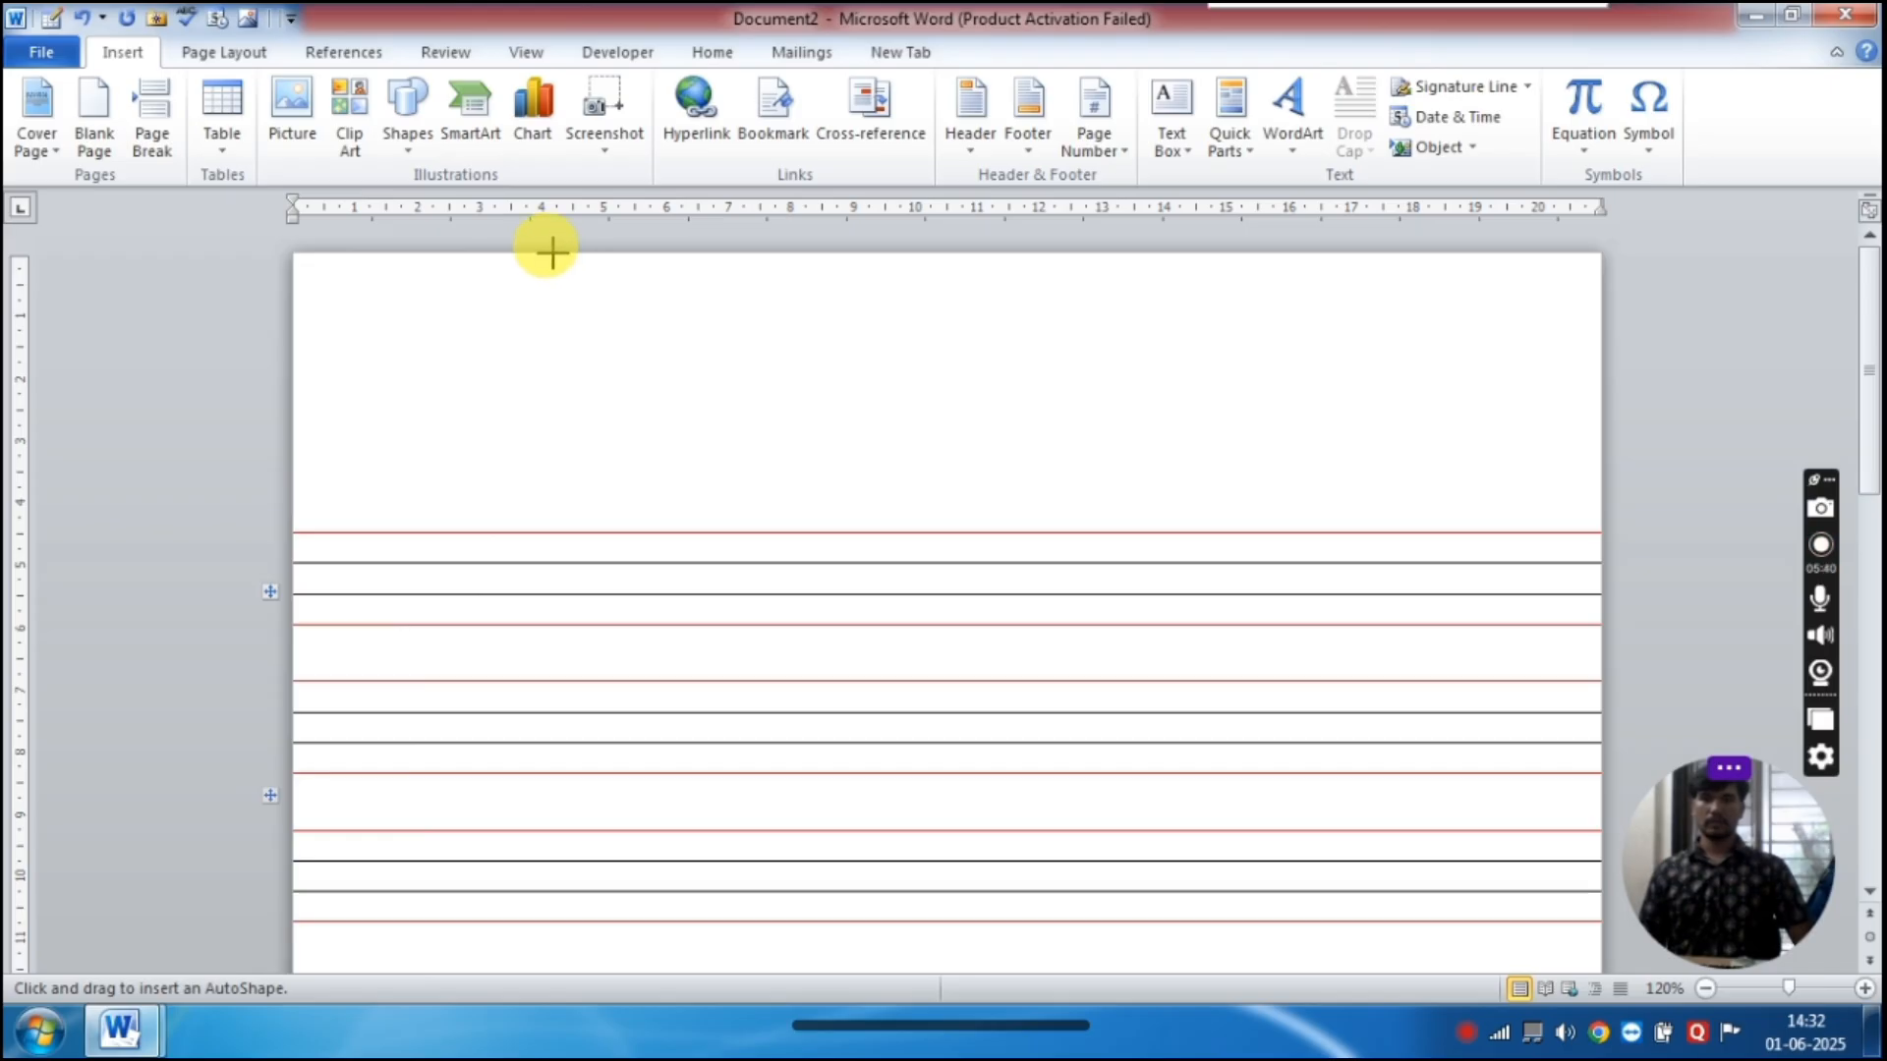
click(510, 253)
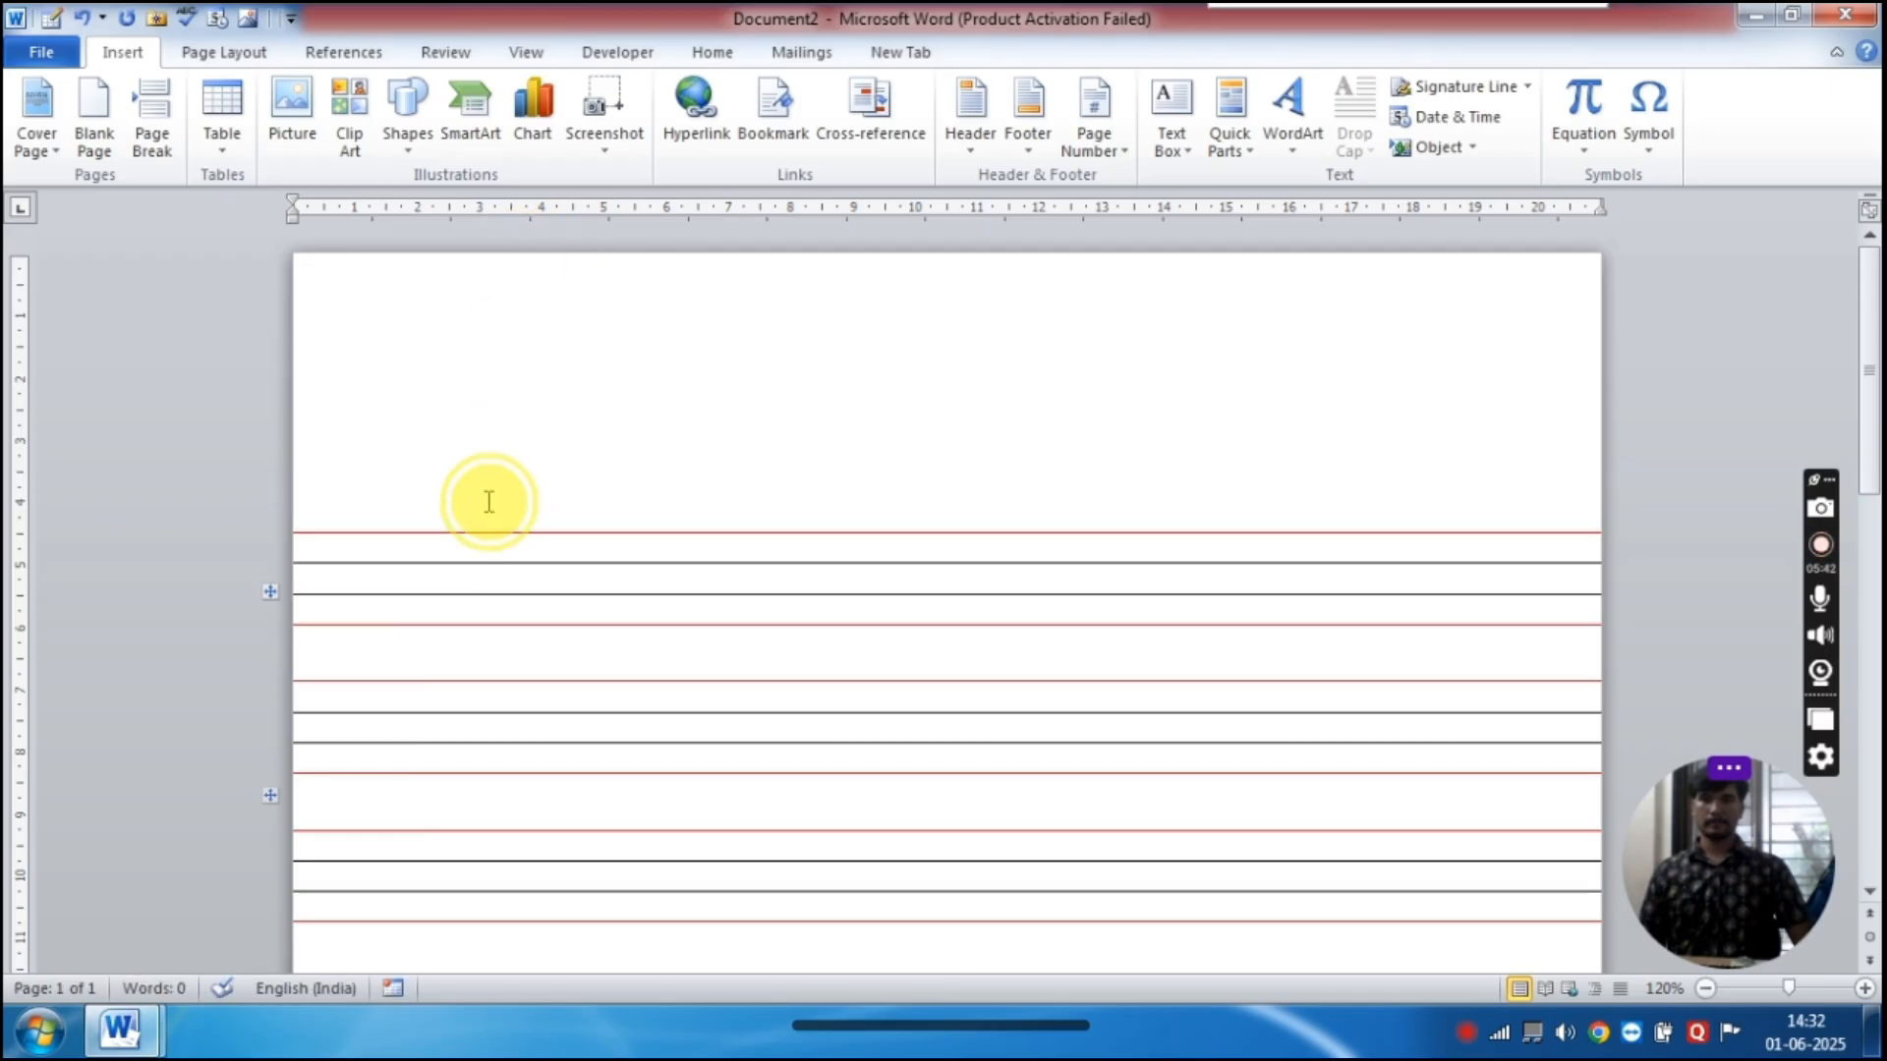
click(483, 489)
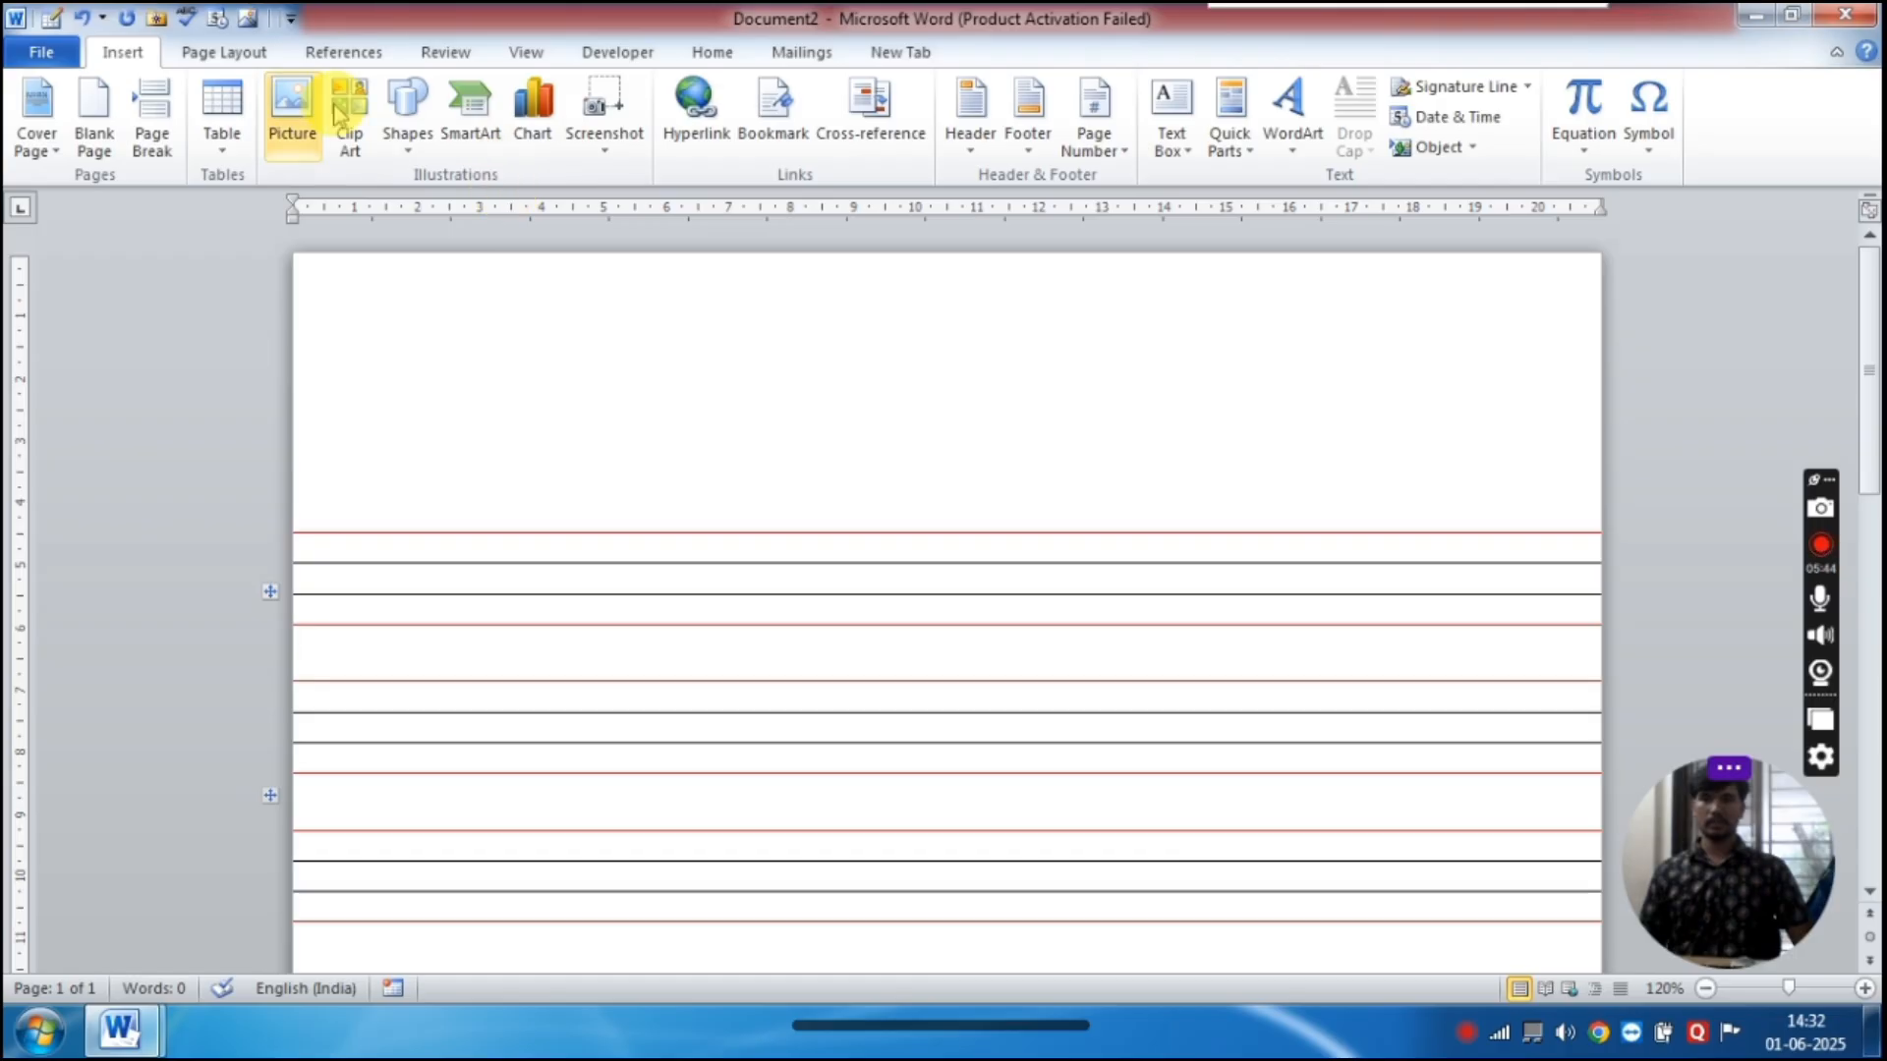
click(401, 138)
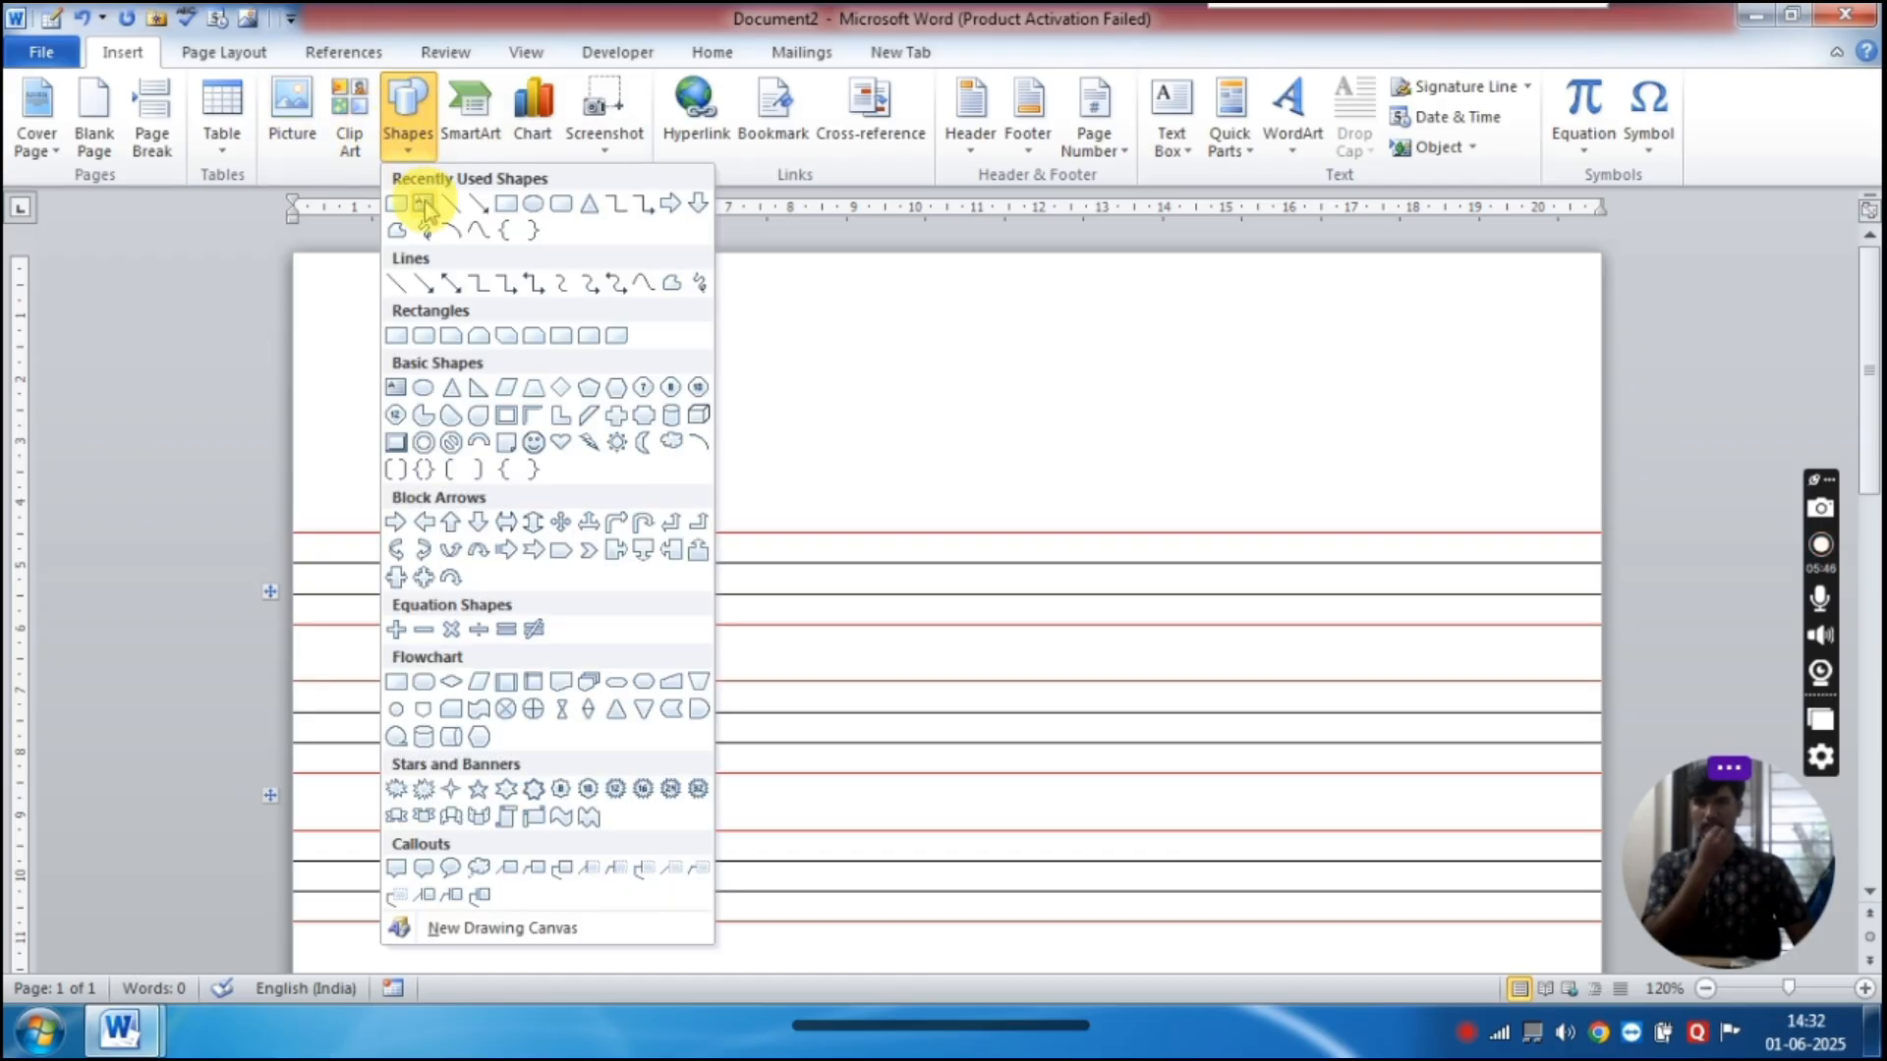
click(432, 203)
Draw a vertical Line shape about 13.3 cm long from the page's top edge, about 3.3 cm from its left edge
click(406, 103)
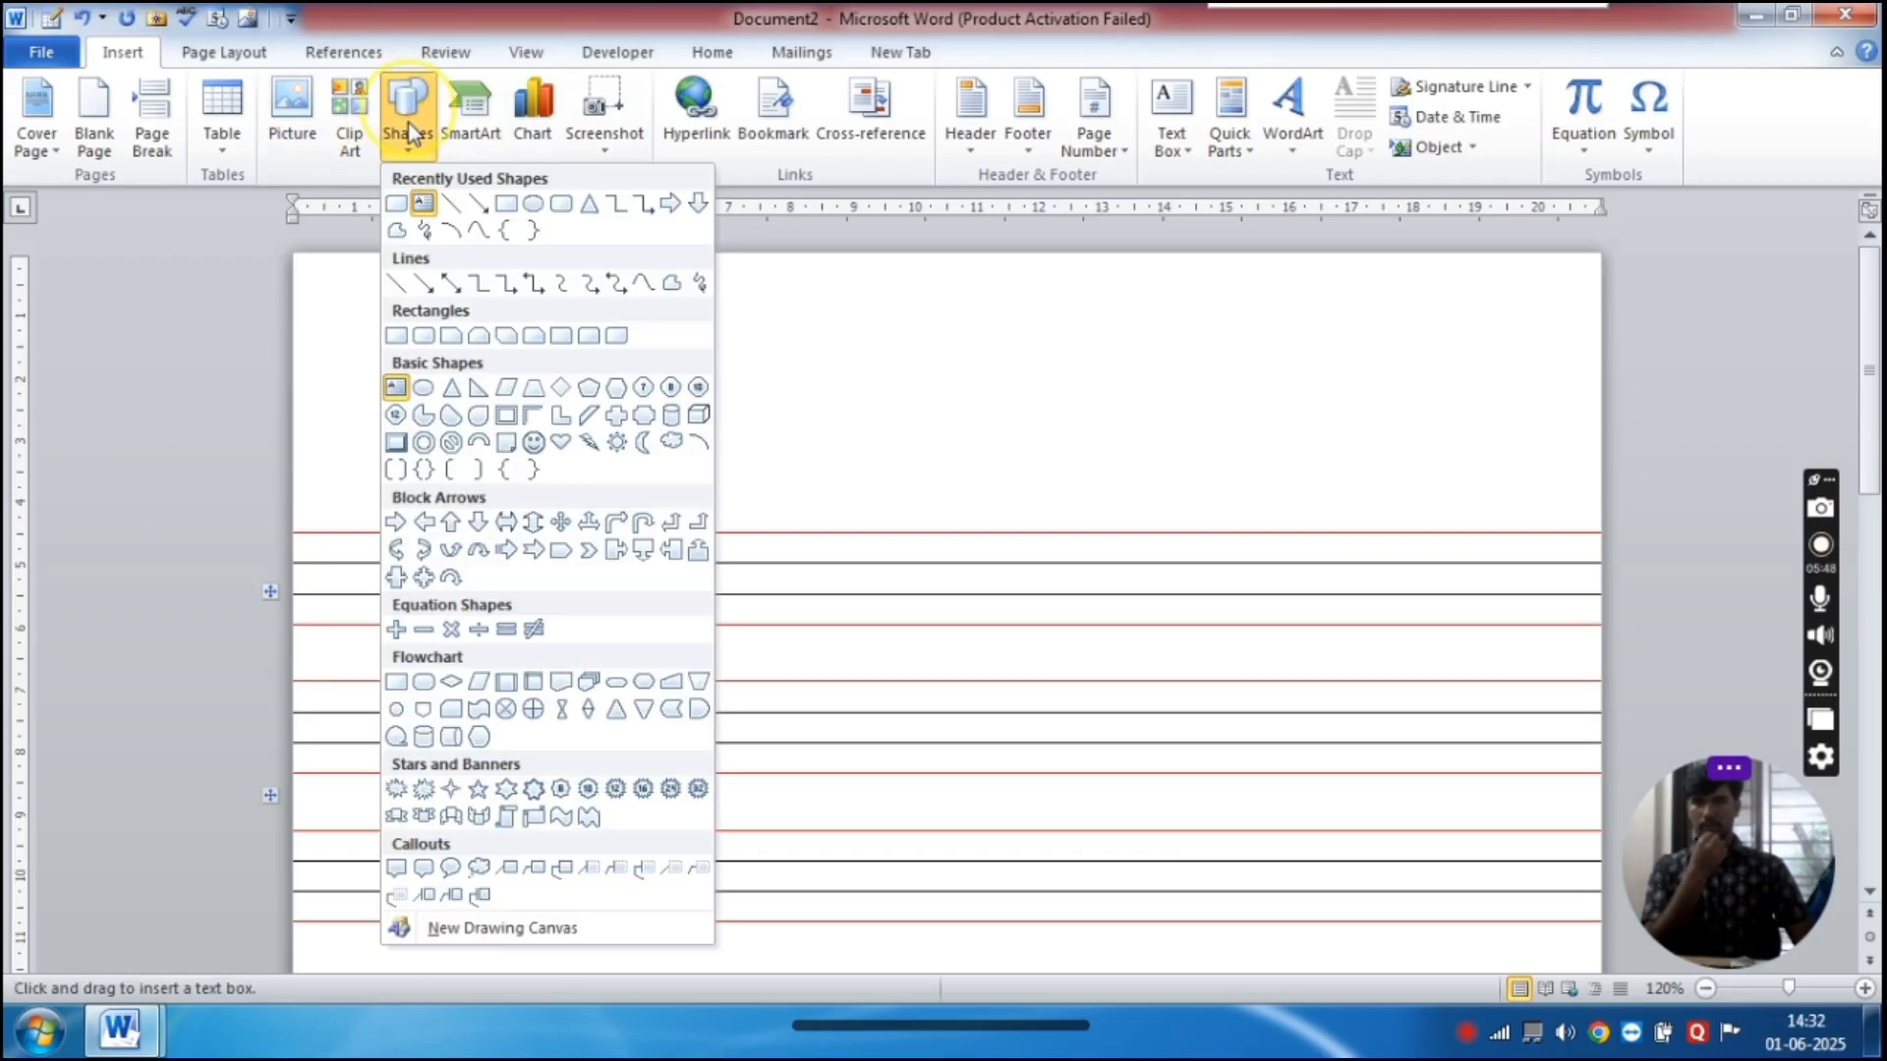
click(449, 204)
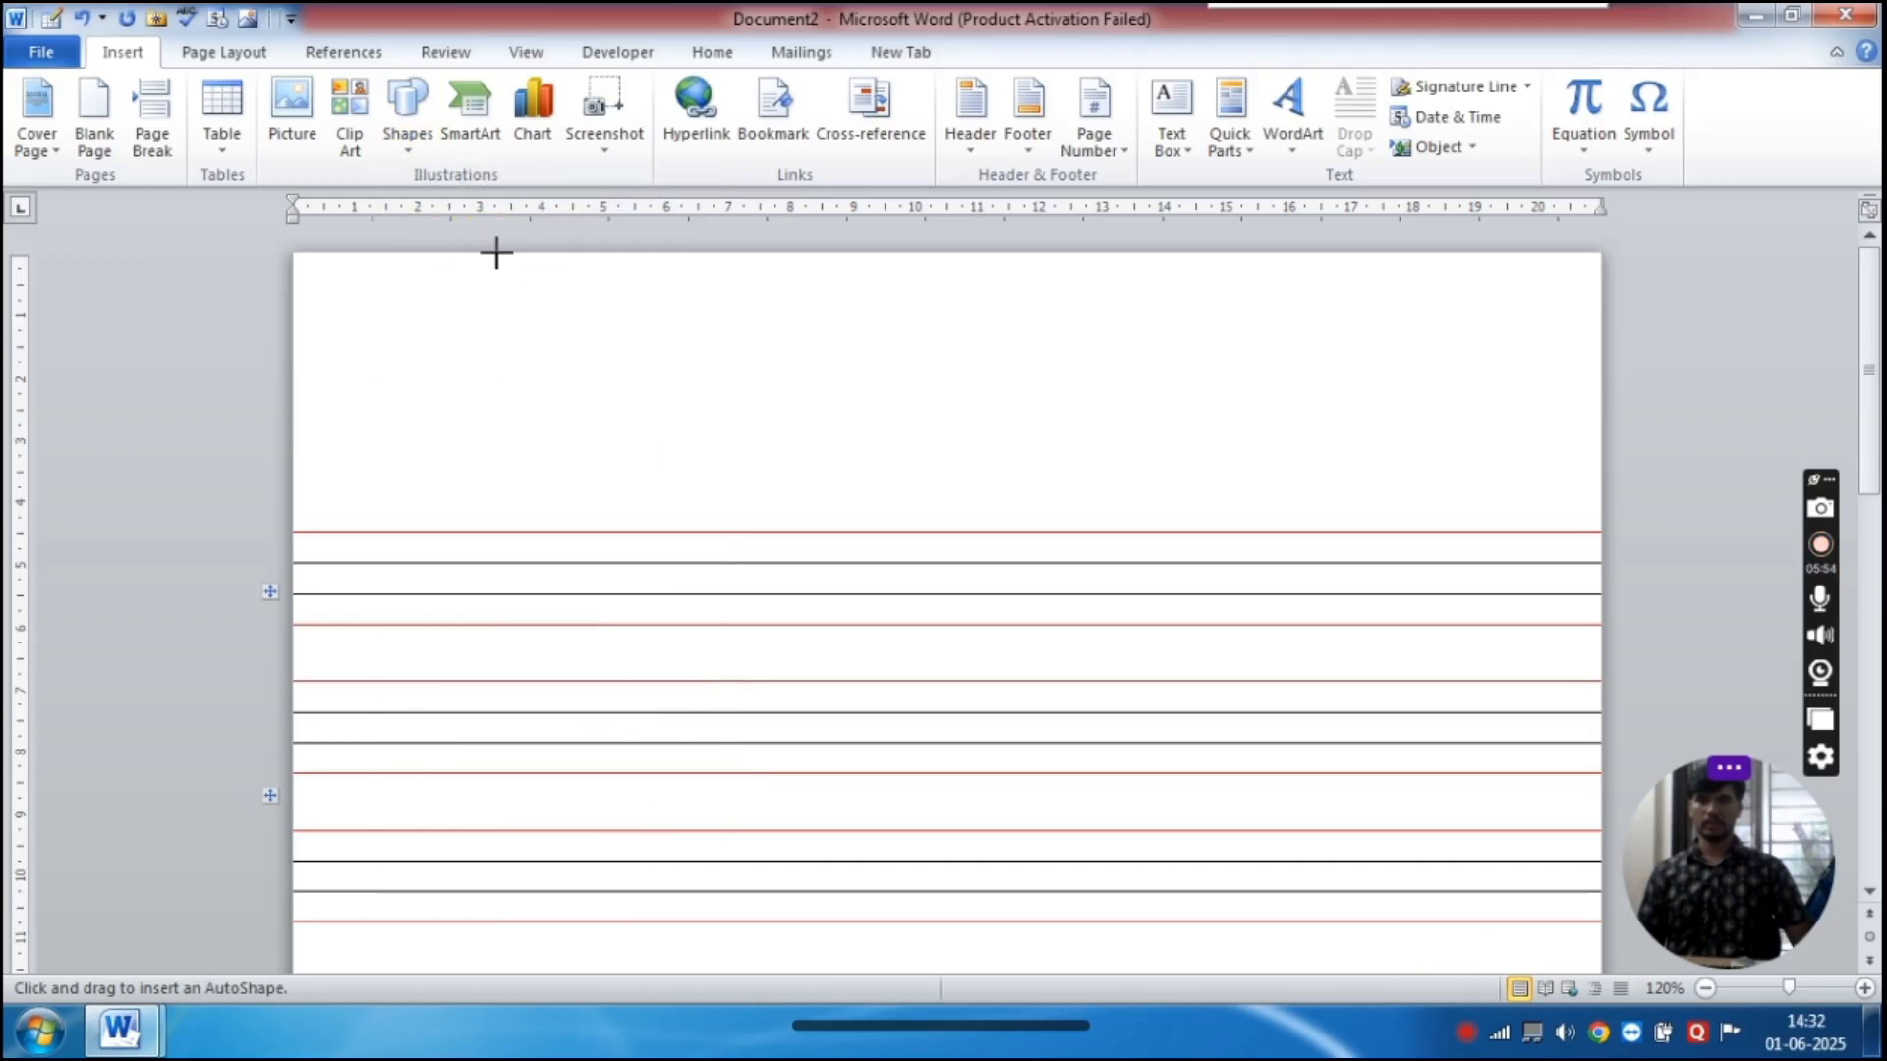
mouse_move(496, 254)
mouse_down()
mouse_move(478, 805)
mouse_move(443, 1029)
mouse_move(314, 1029)
mouse_up()
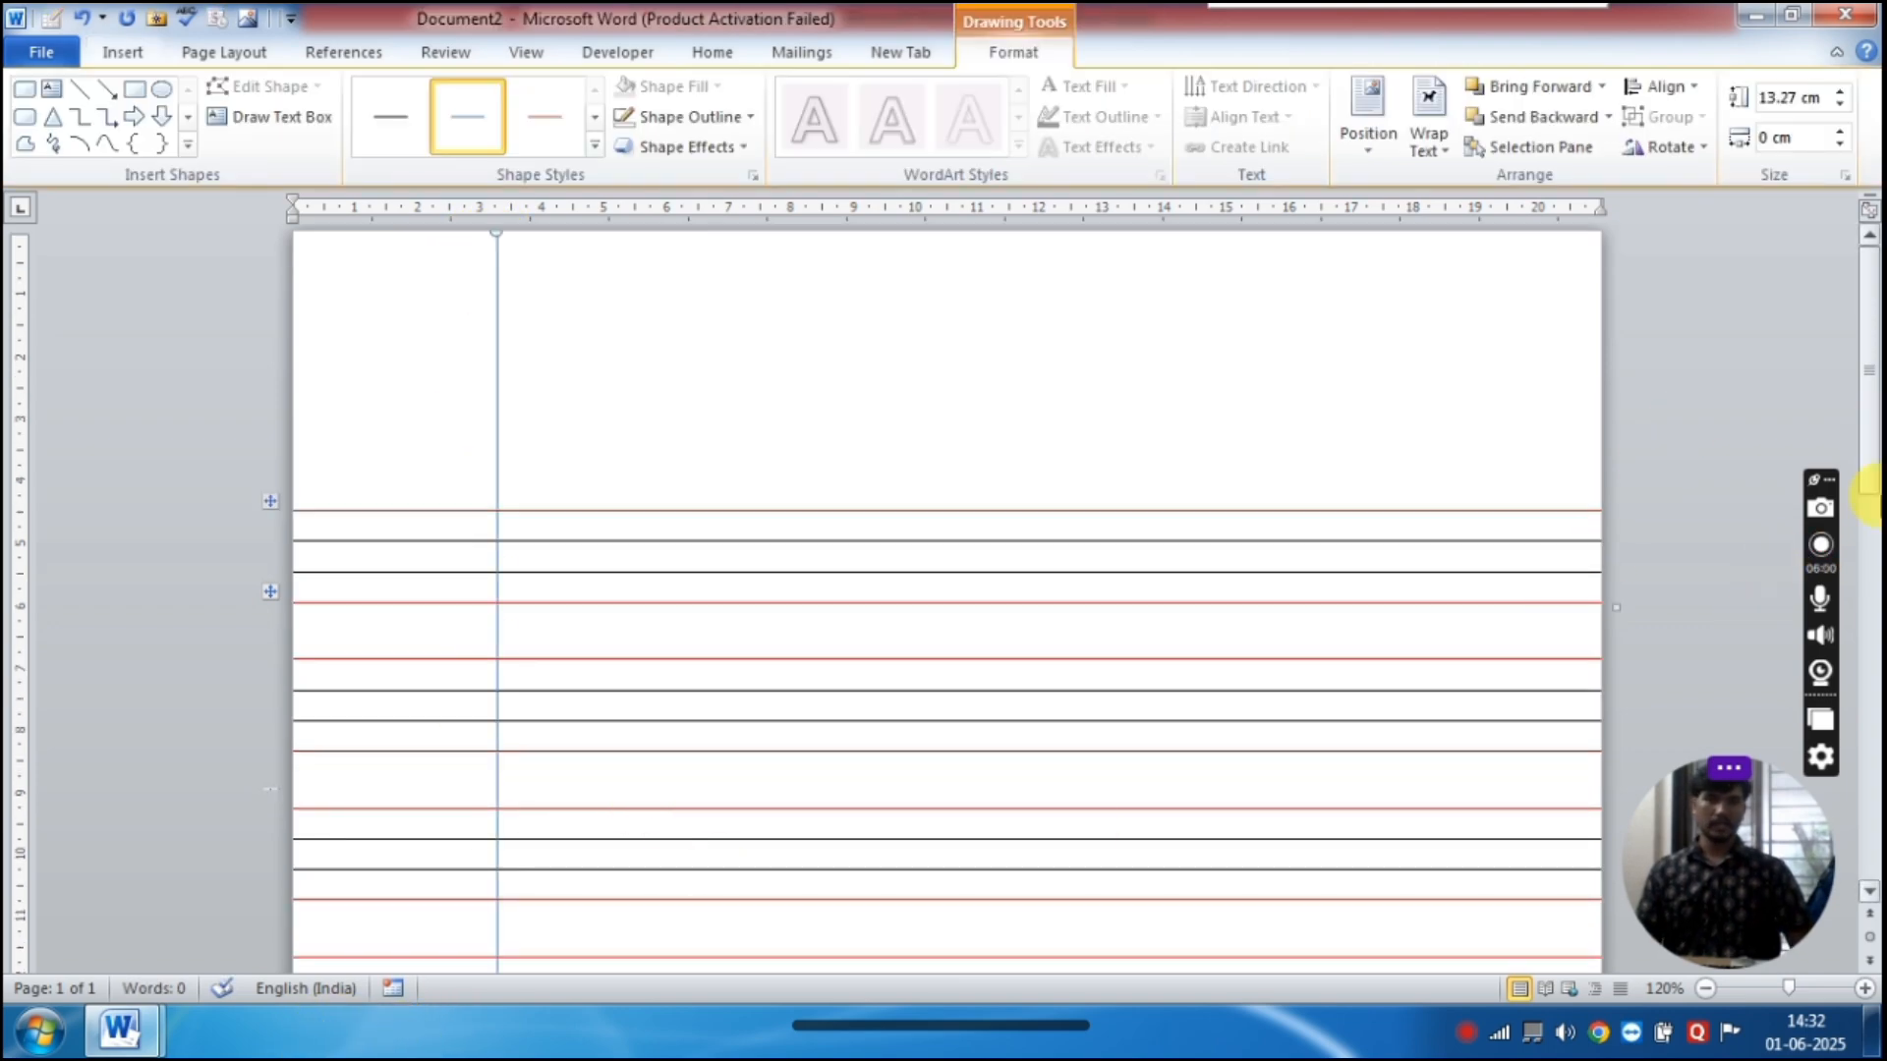
Extend the vertical line's lower end to the page's bottom edge, making it about 30 cm long
drag(1869, 454, 1869, 729)
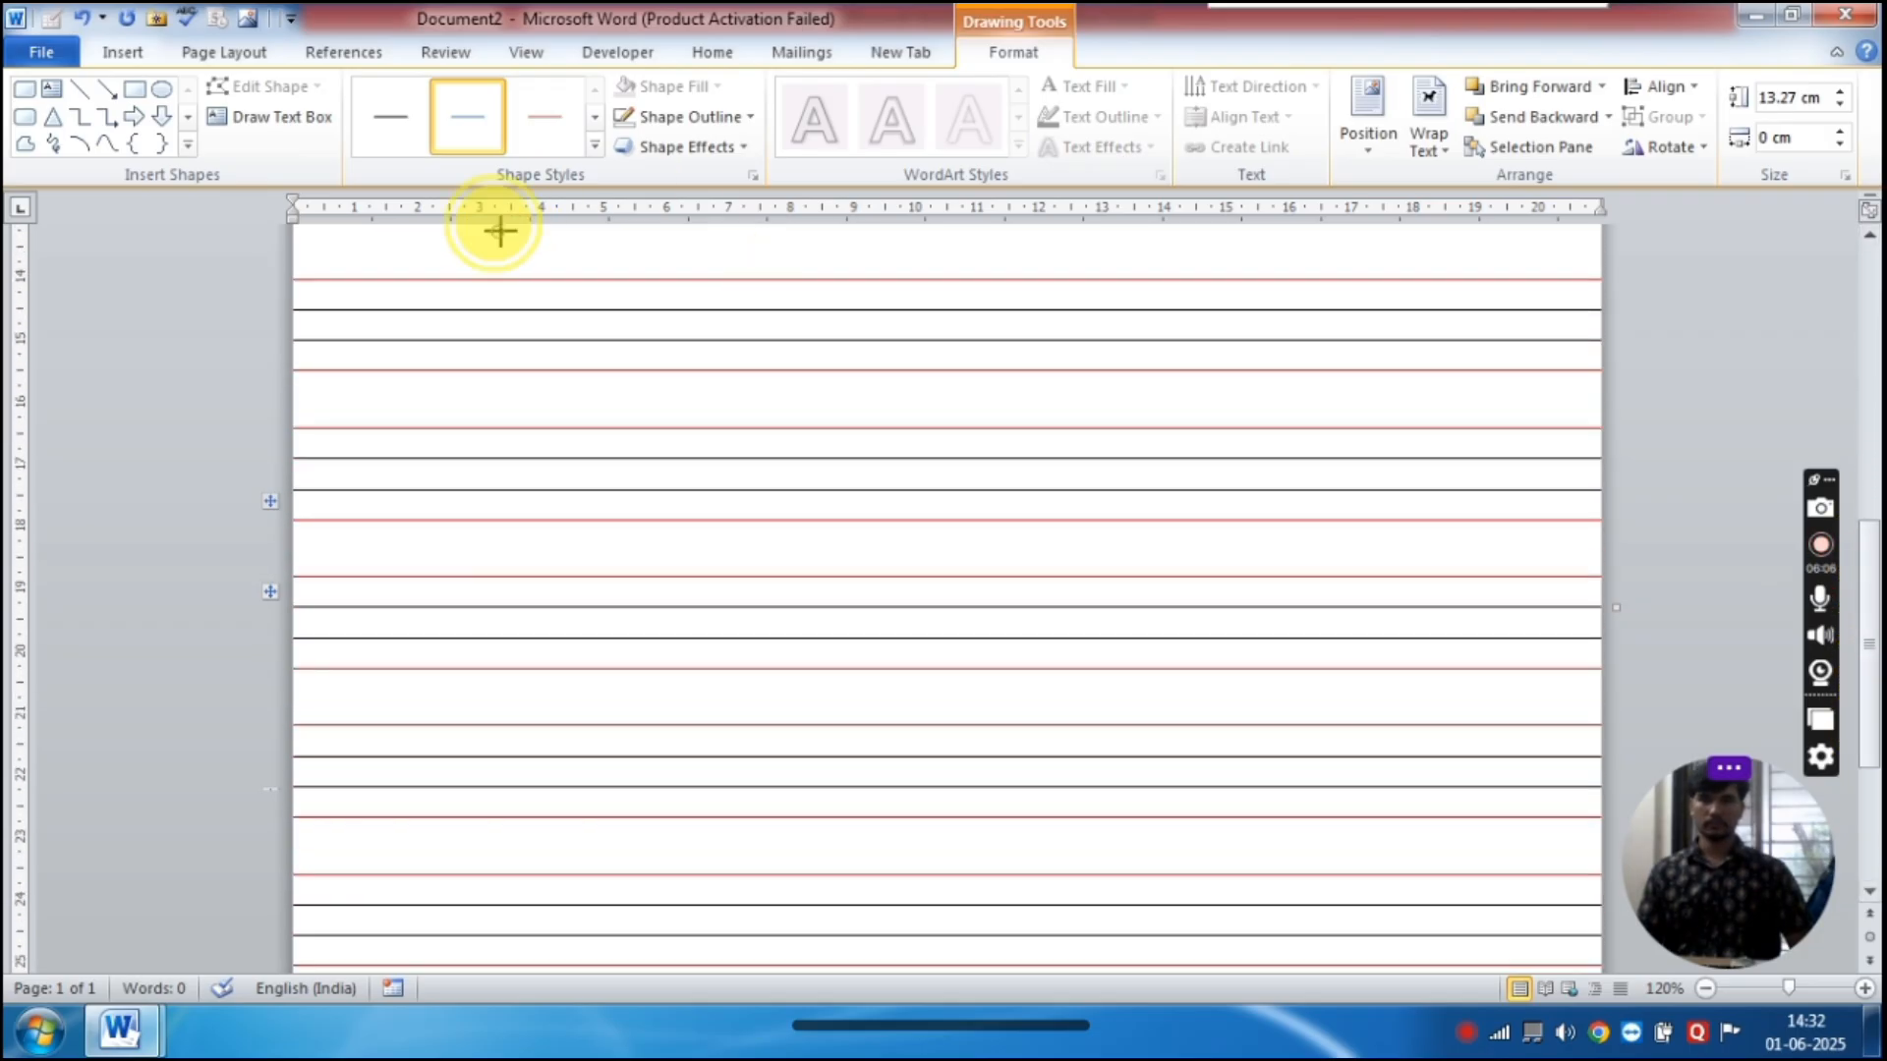
mouse_move(500, 230)
mouse_down()
mouse_move(451, 544)
mouse_move(363, 864)
mouse_move(263, 1045)
mouse_up()
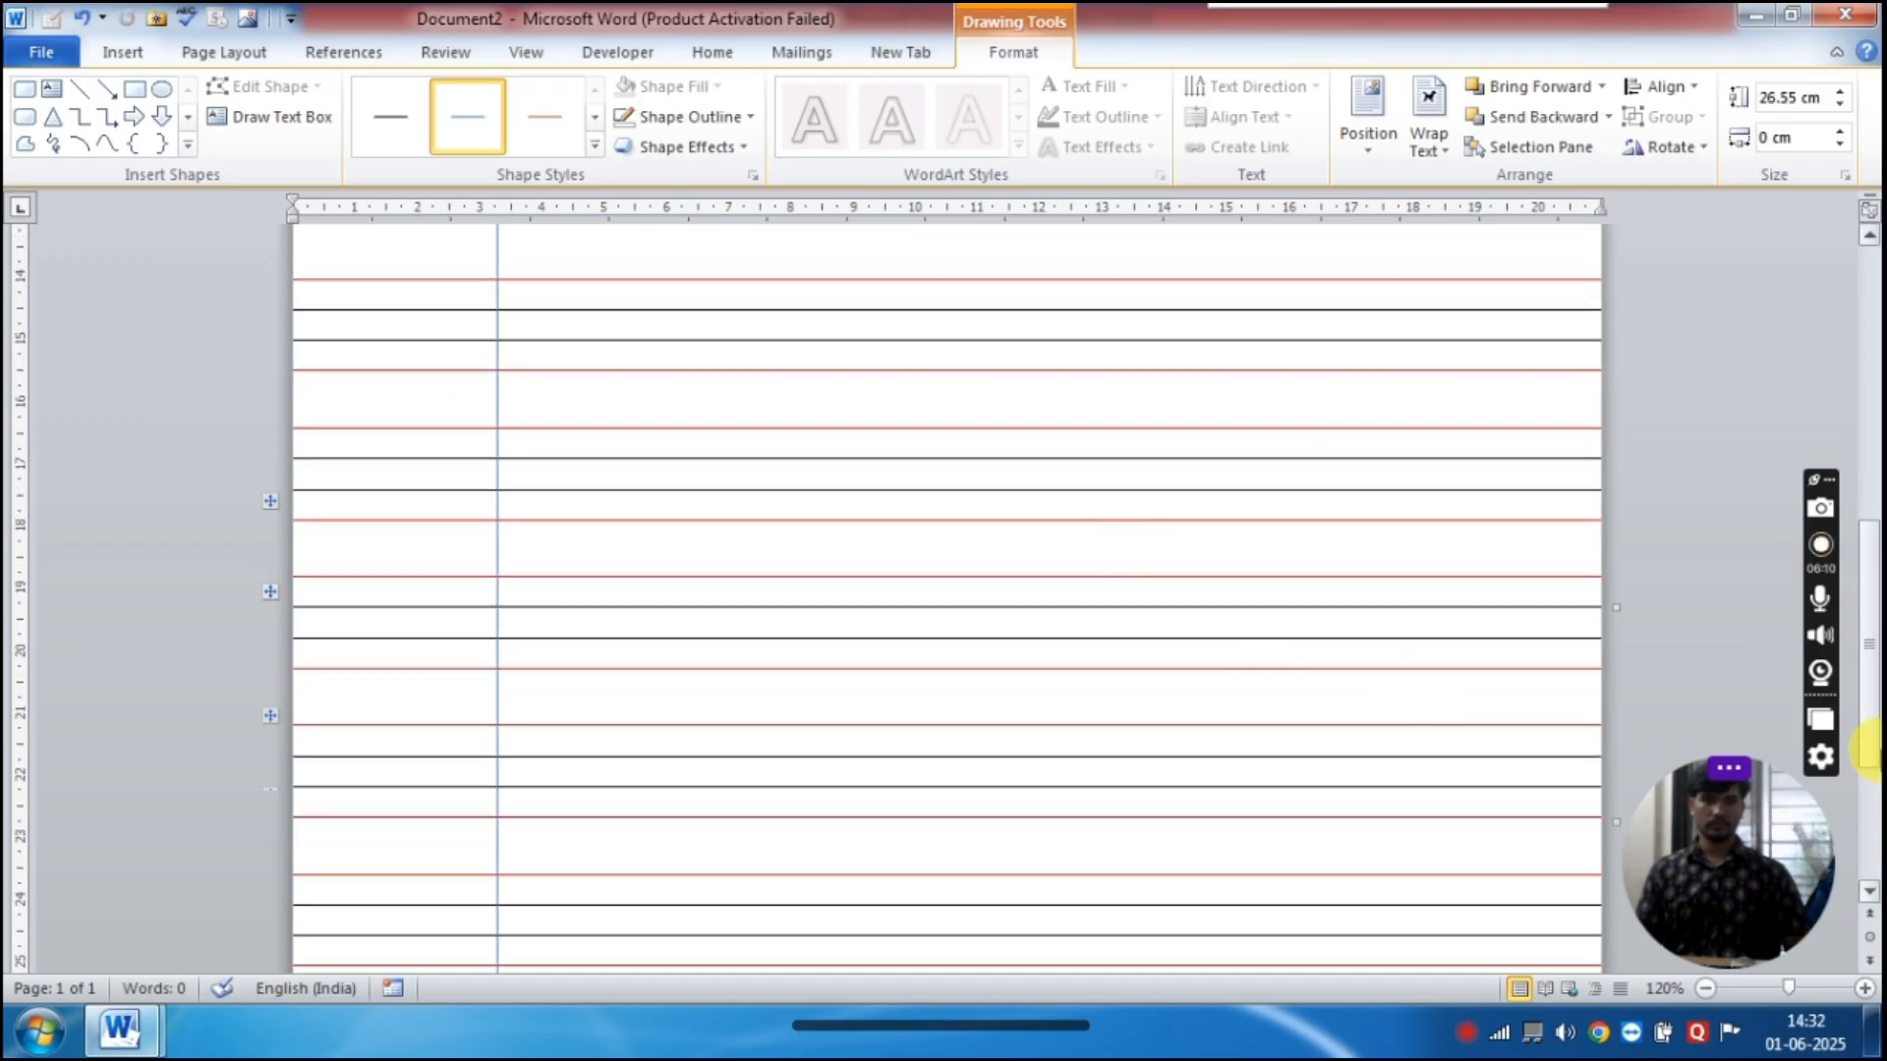
drag(1870, 747, 1859, 843)
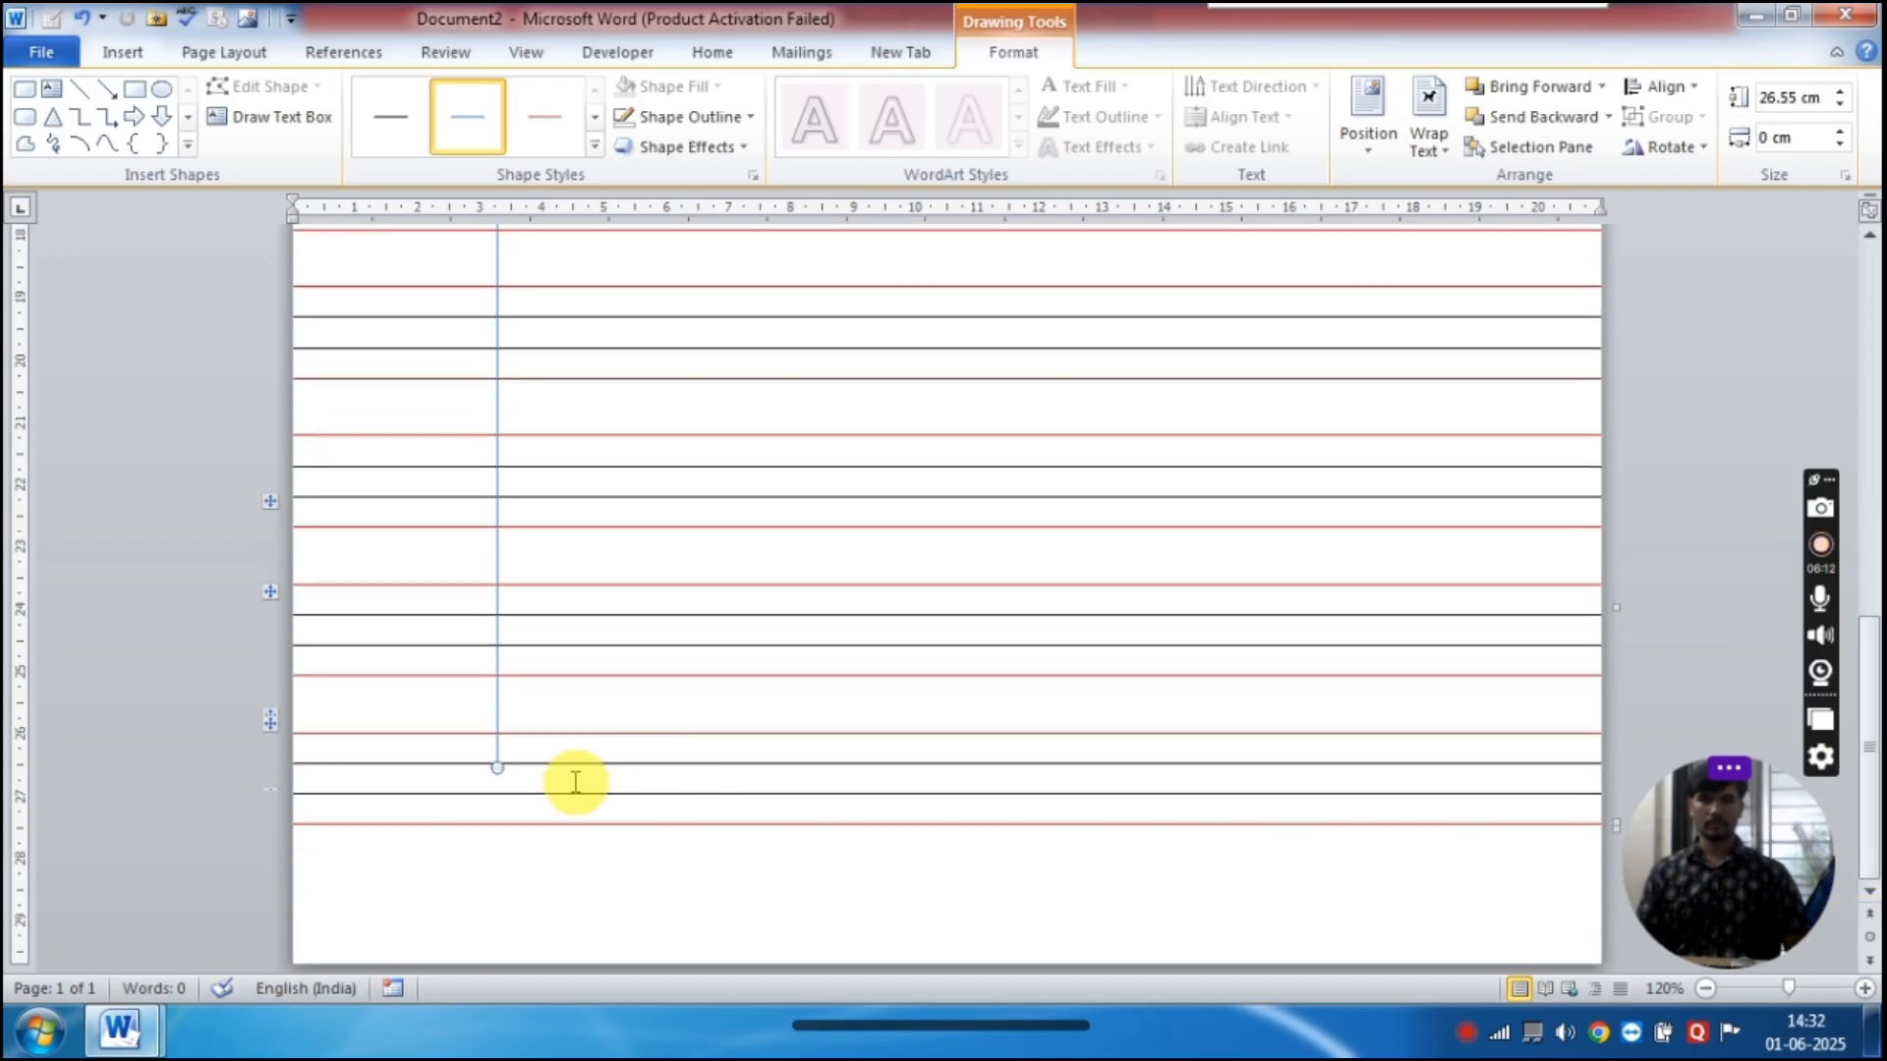
click(499, 766)
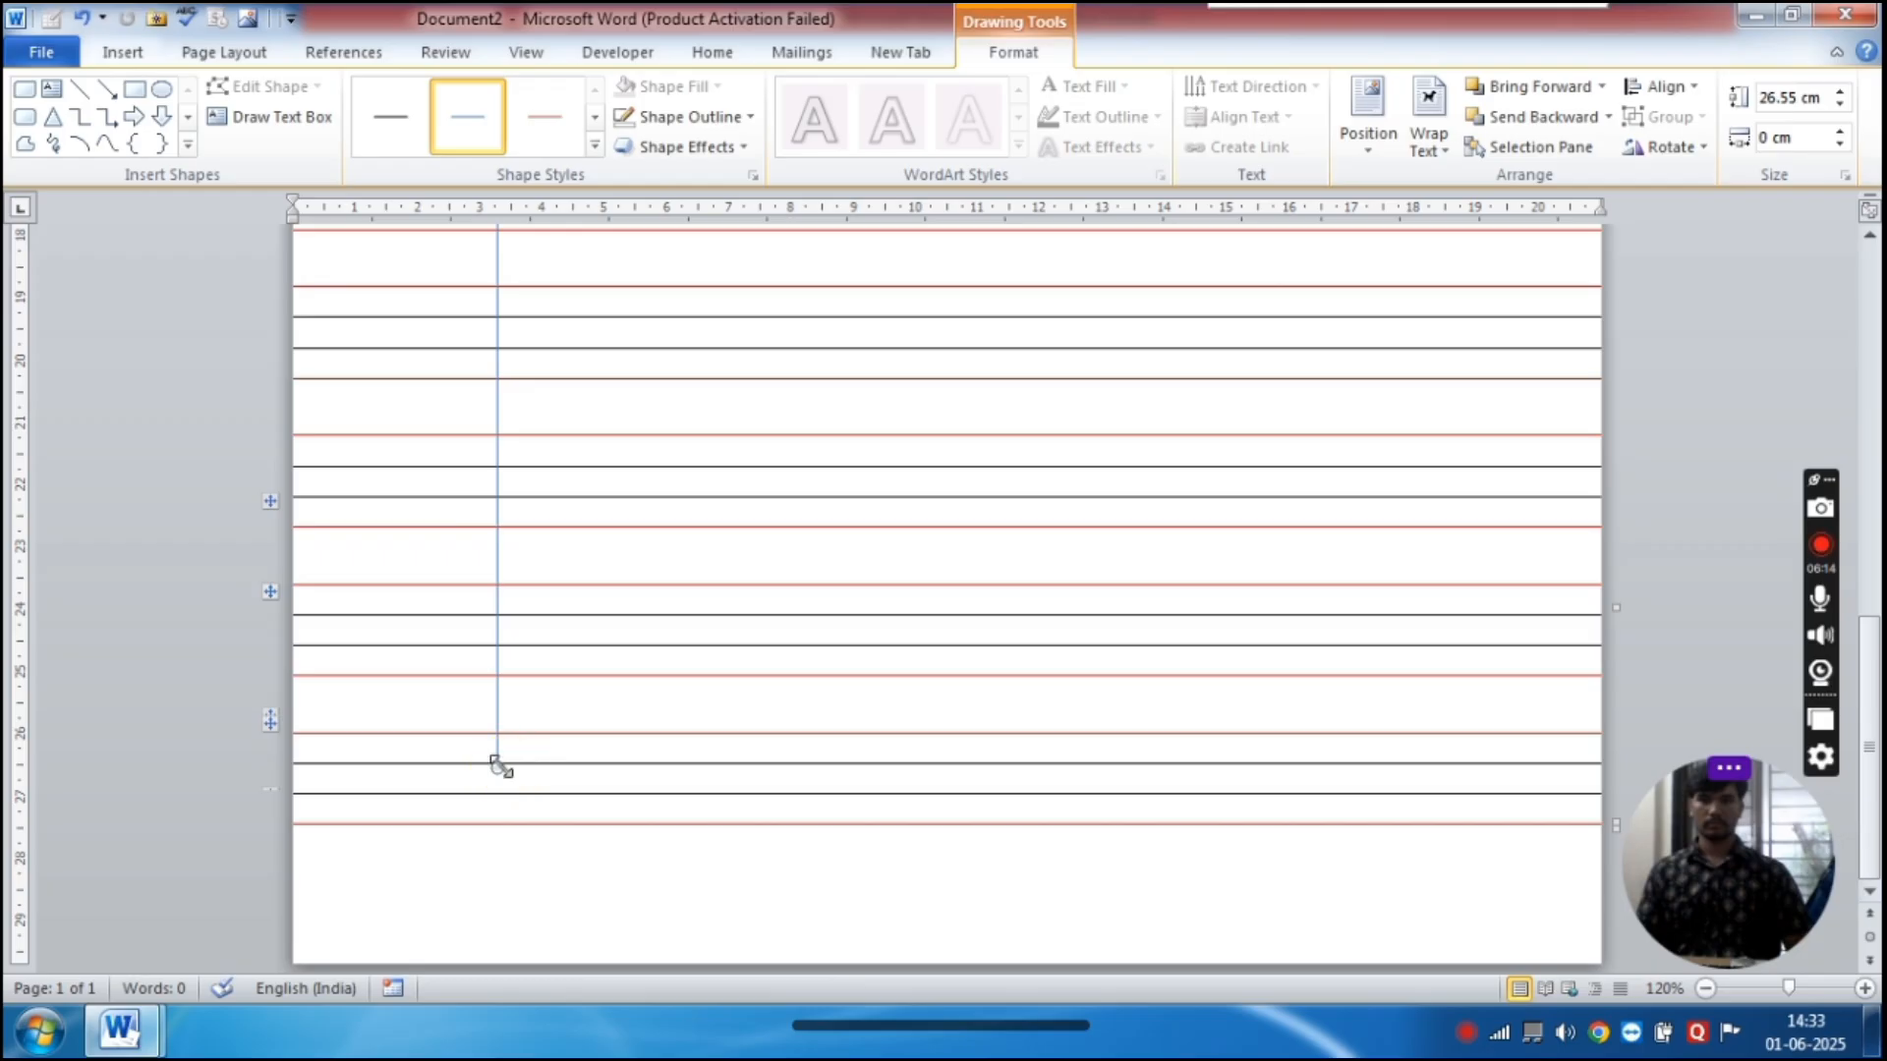
drag(499, 765, 493, 958)
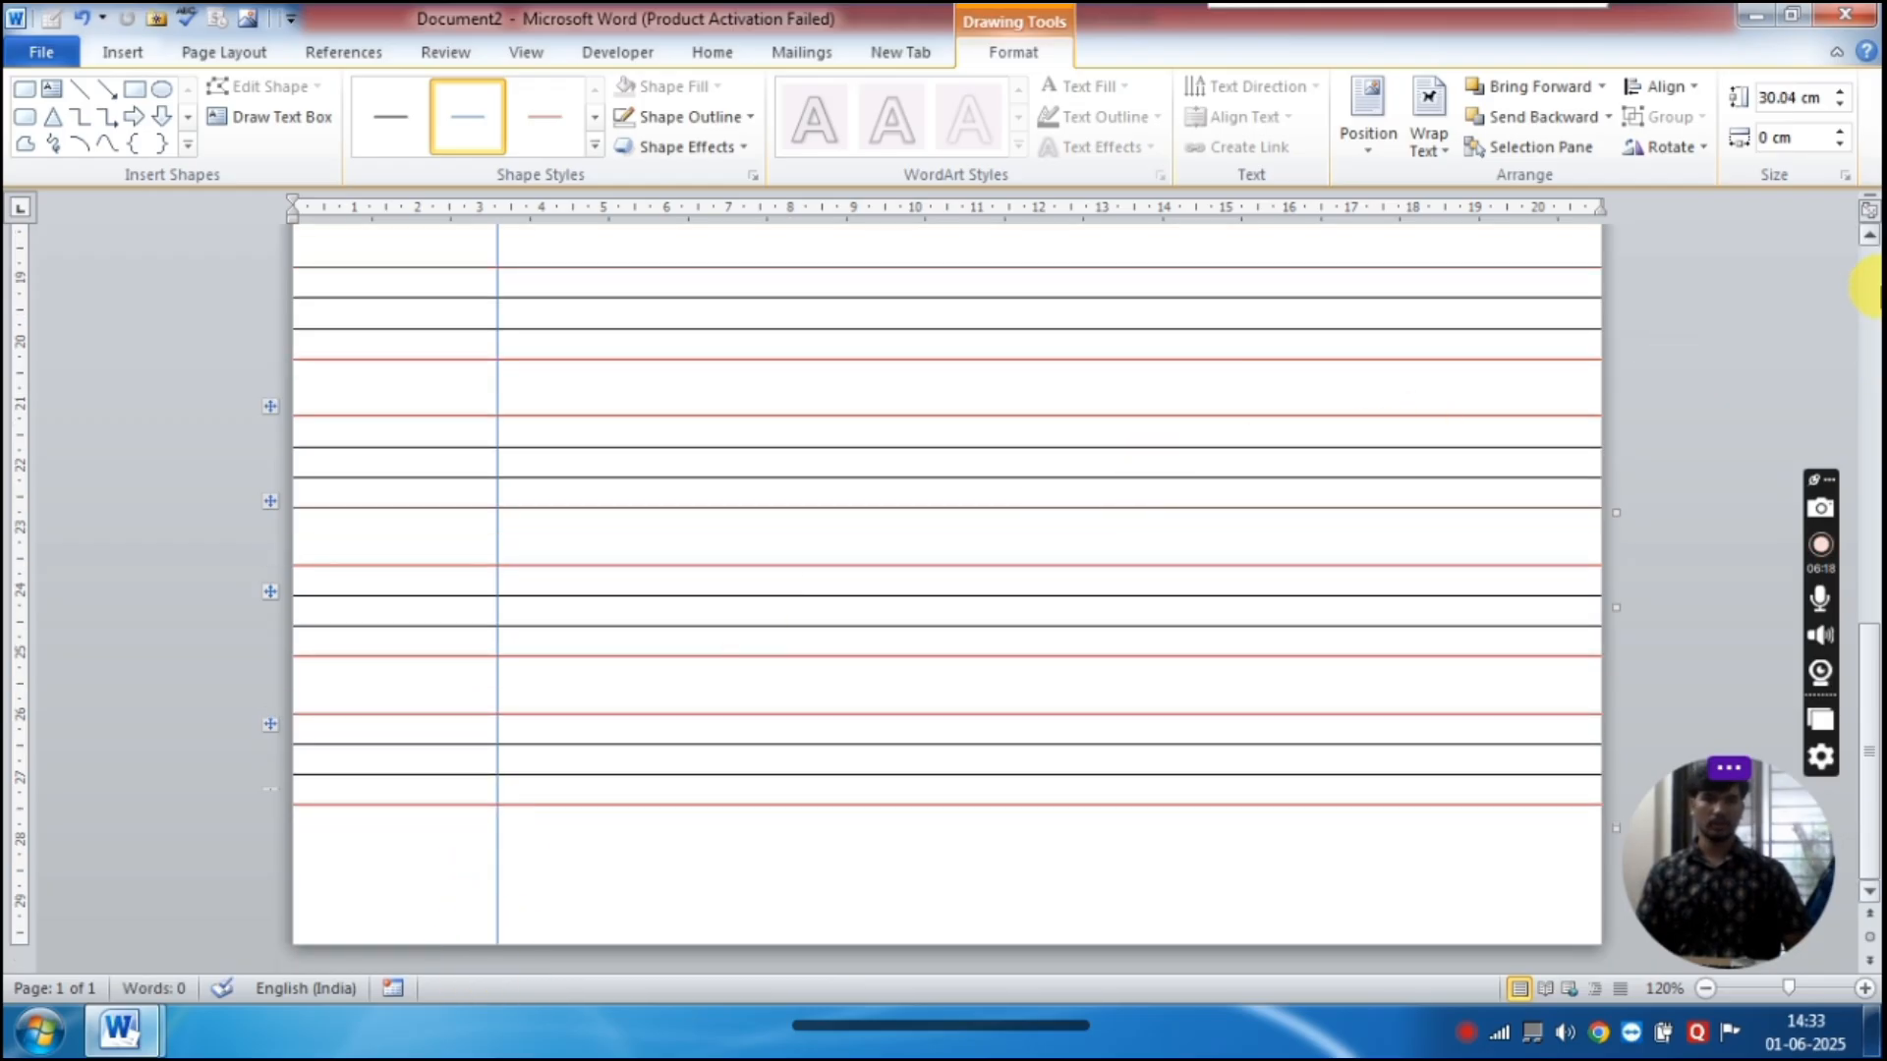
Set the vertical line's outline colour to standard red and its weight to 1 pt
click(1868, 238)
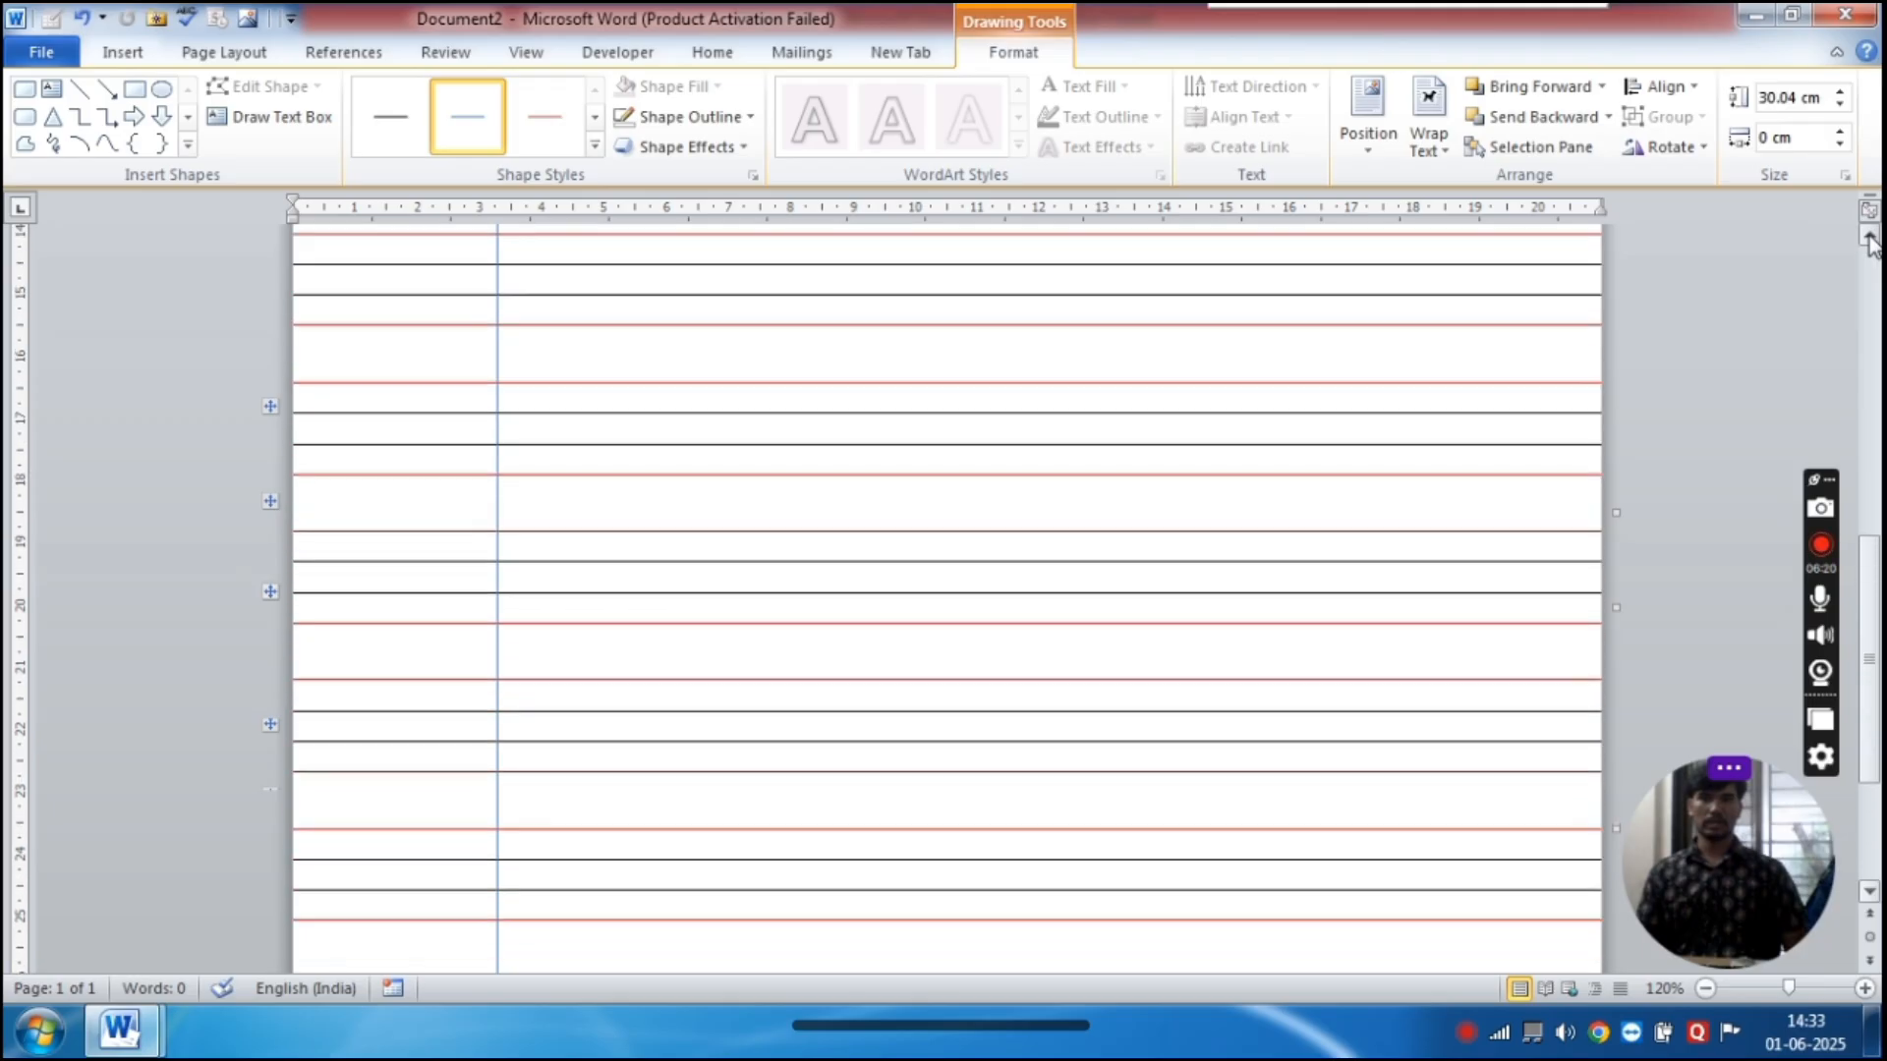
drag(1868, 239, 1868, 239)
click(690, 115)
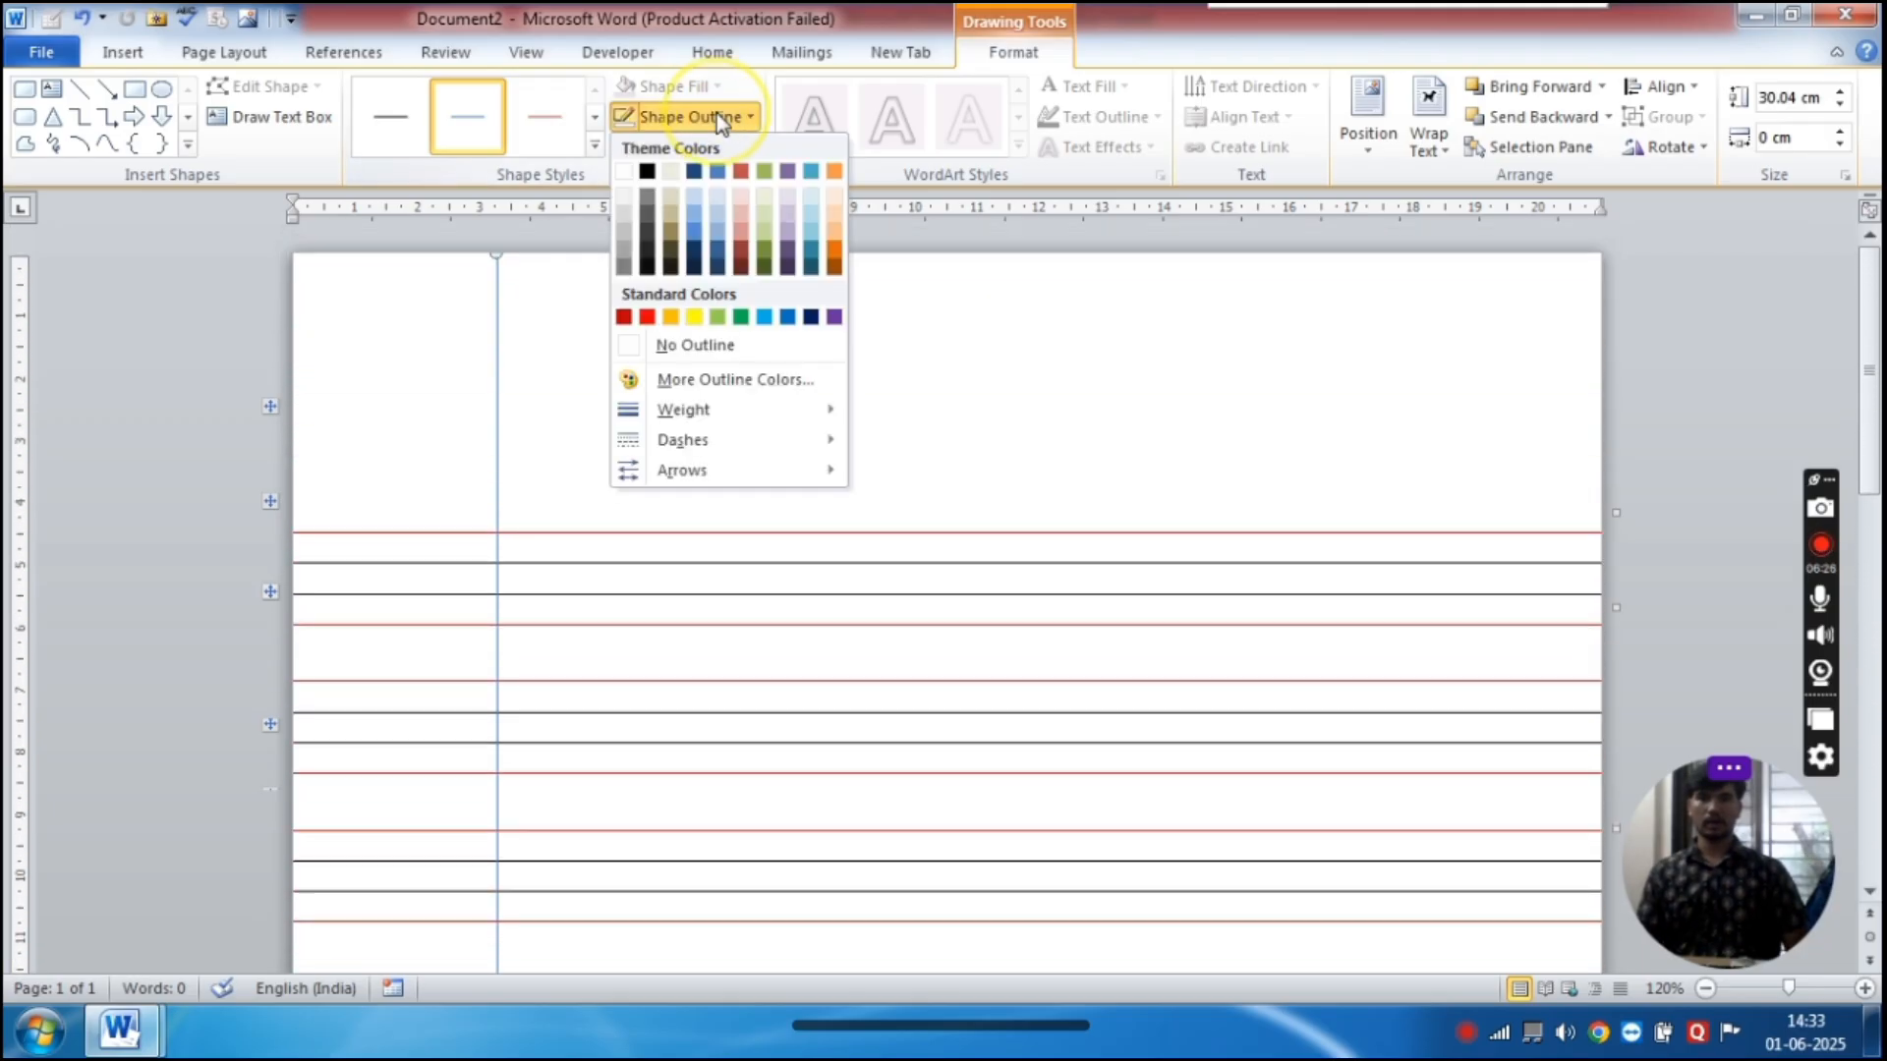
click(648, 316)
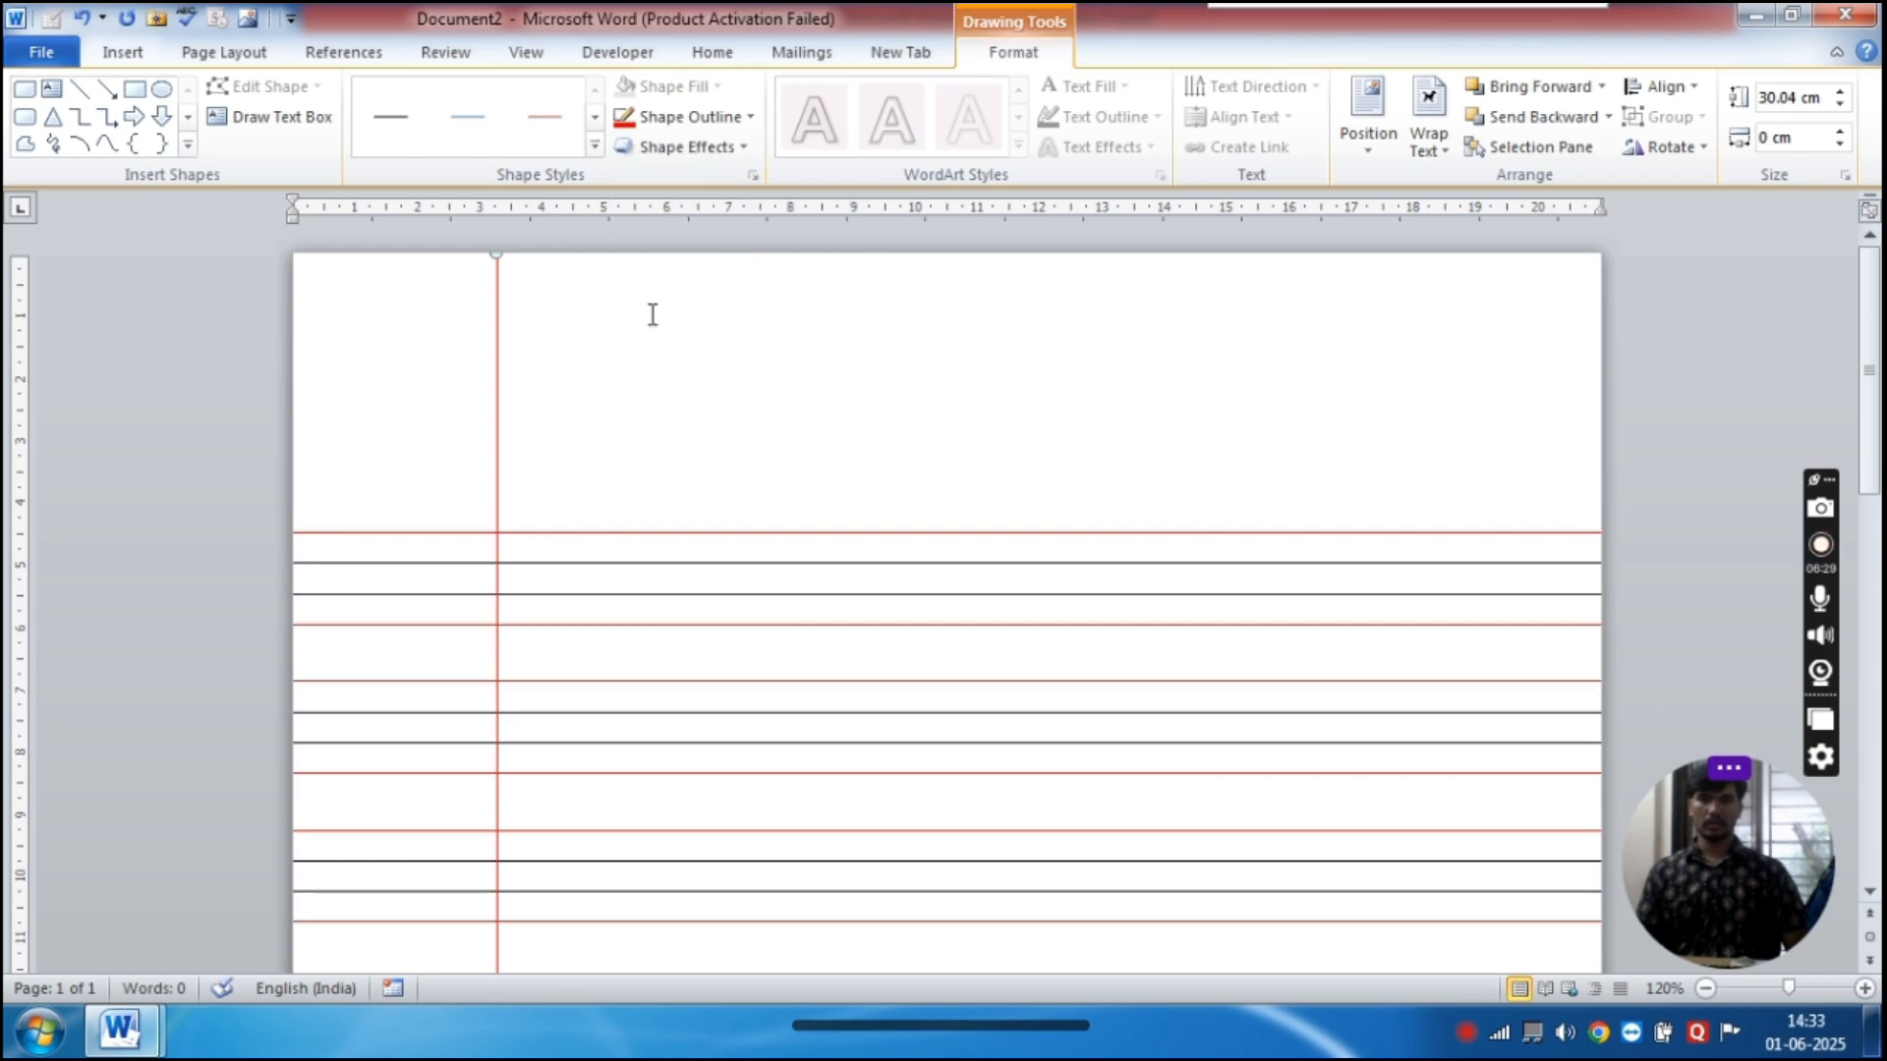
click(732, 126)
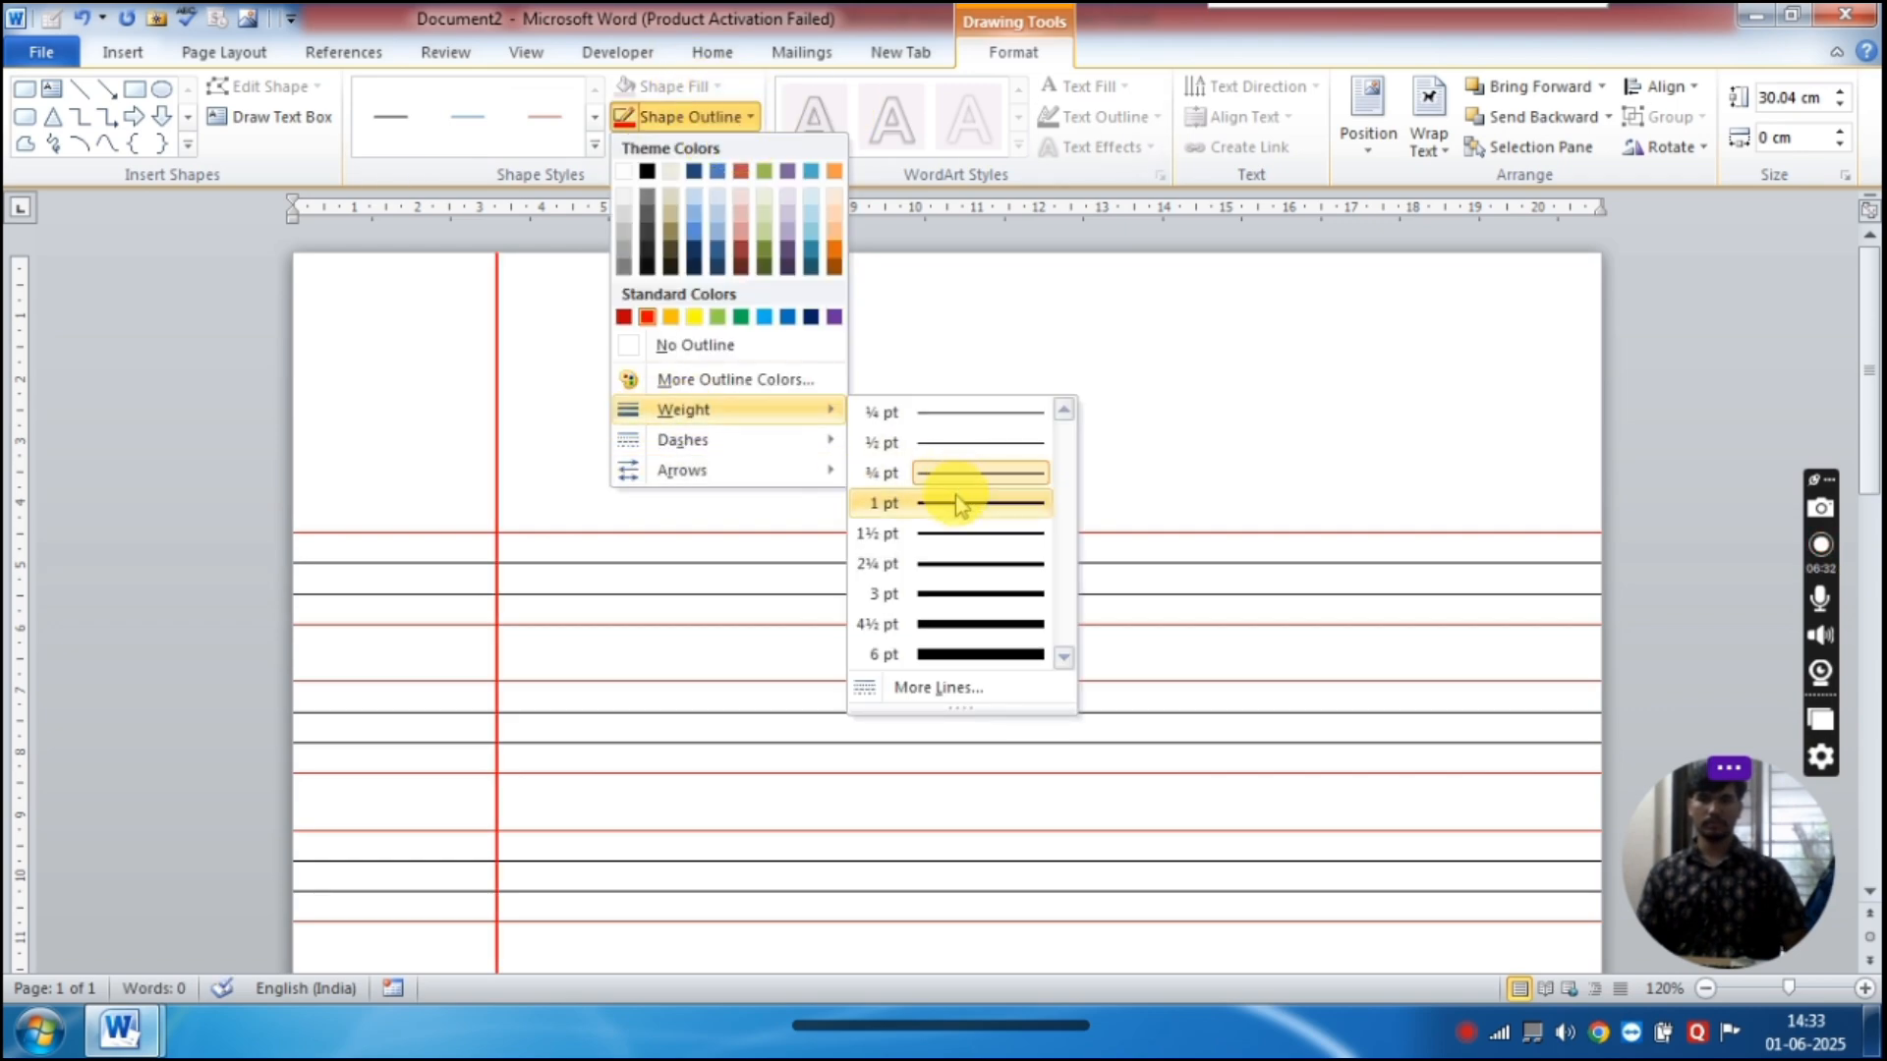
click(958, 505)
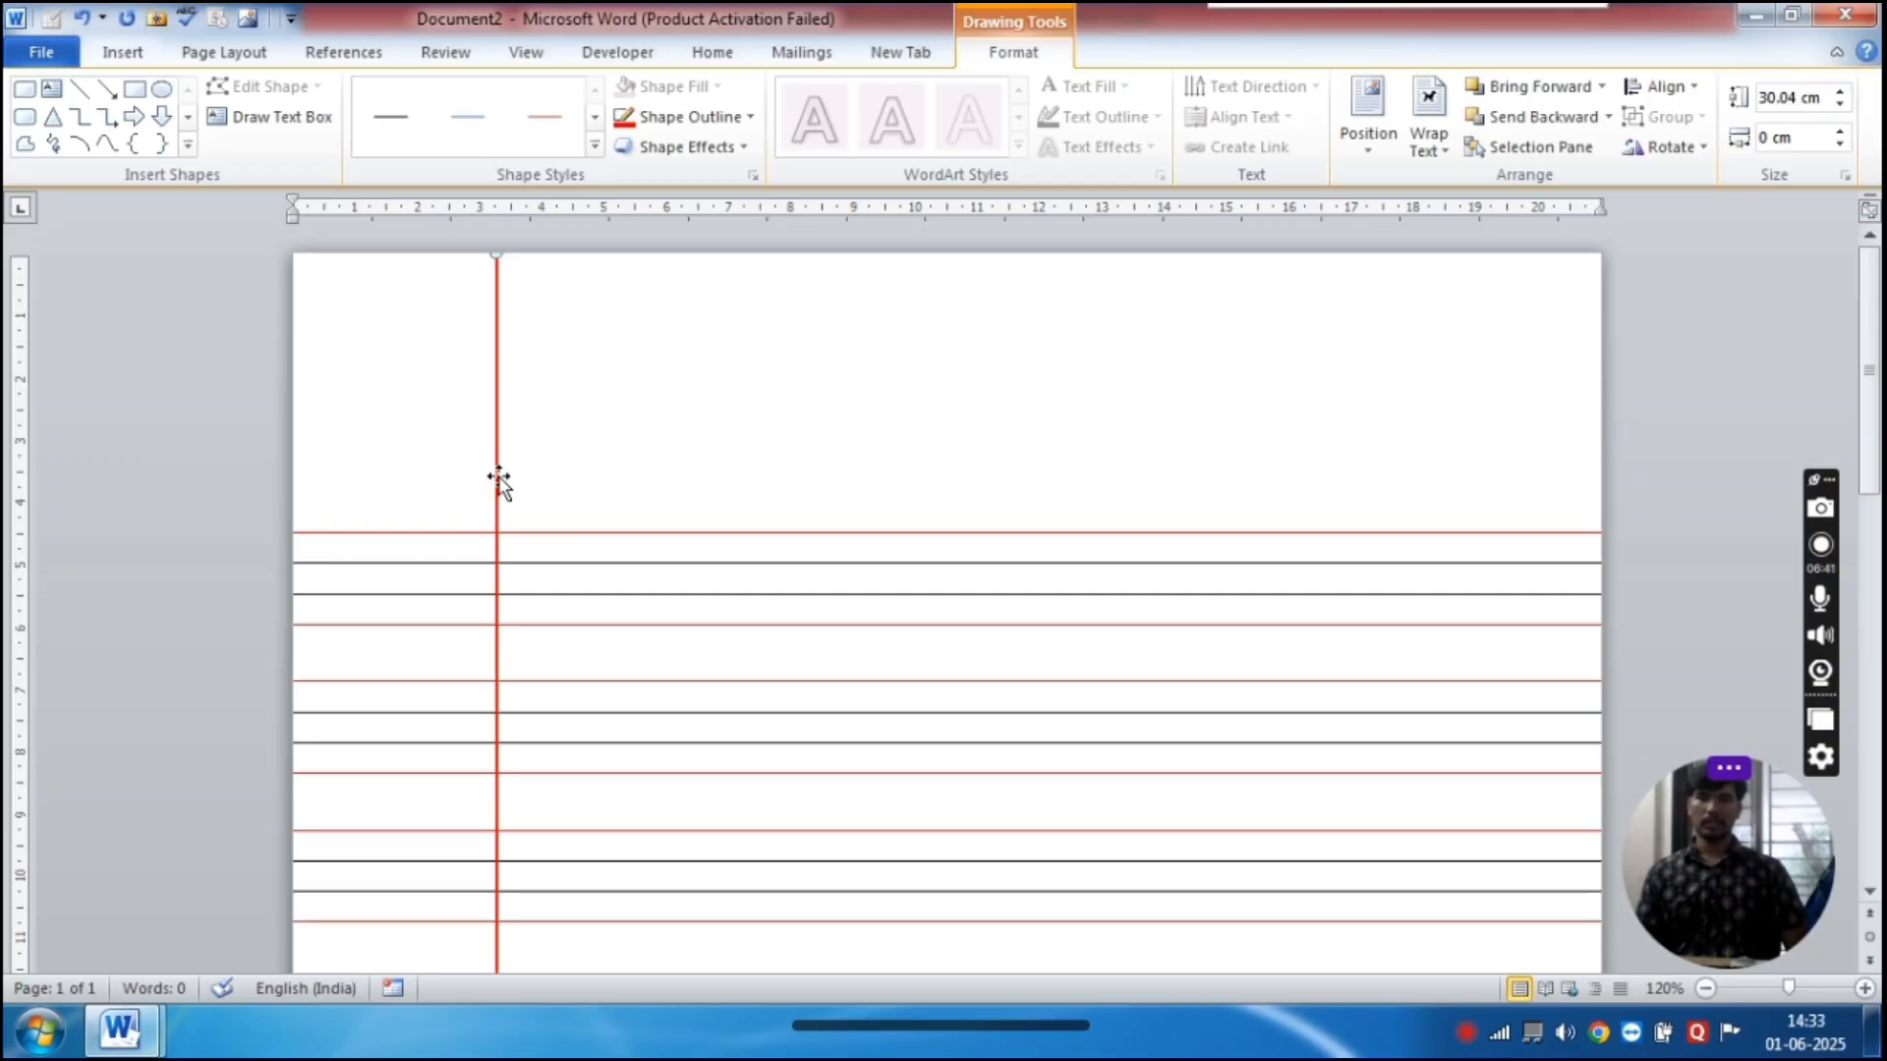
Duplicate the red vertical line just to the right of the original, nudge the copy close to it and stretch one line to about 30.7 cm
drag(499, 479, 508, 489)
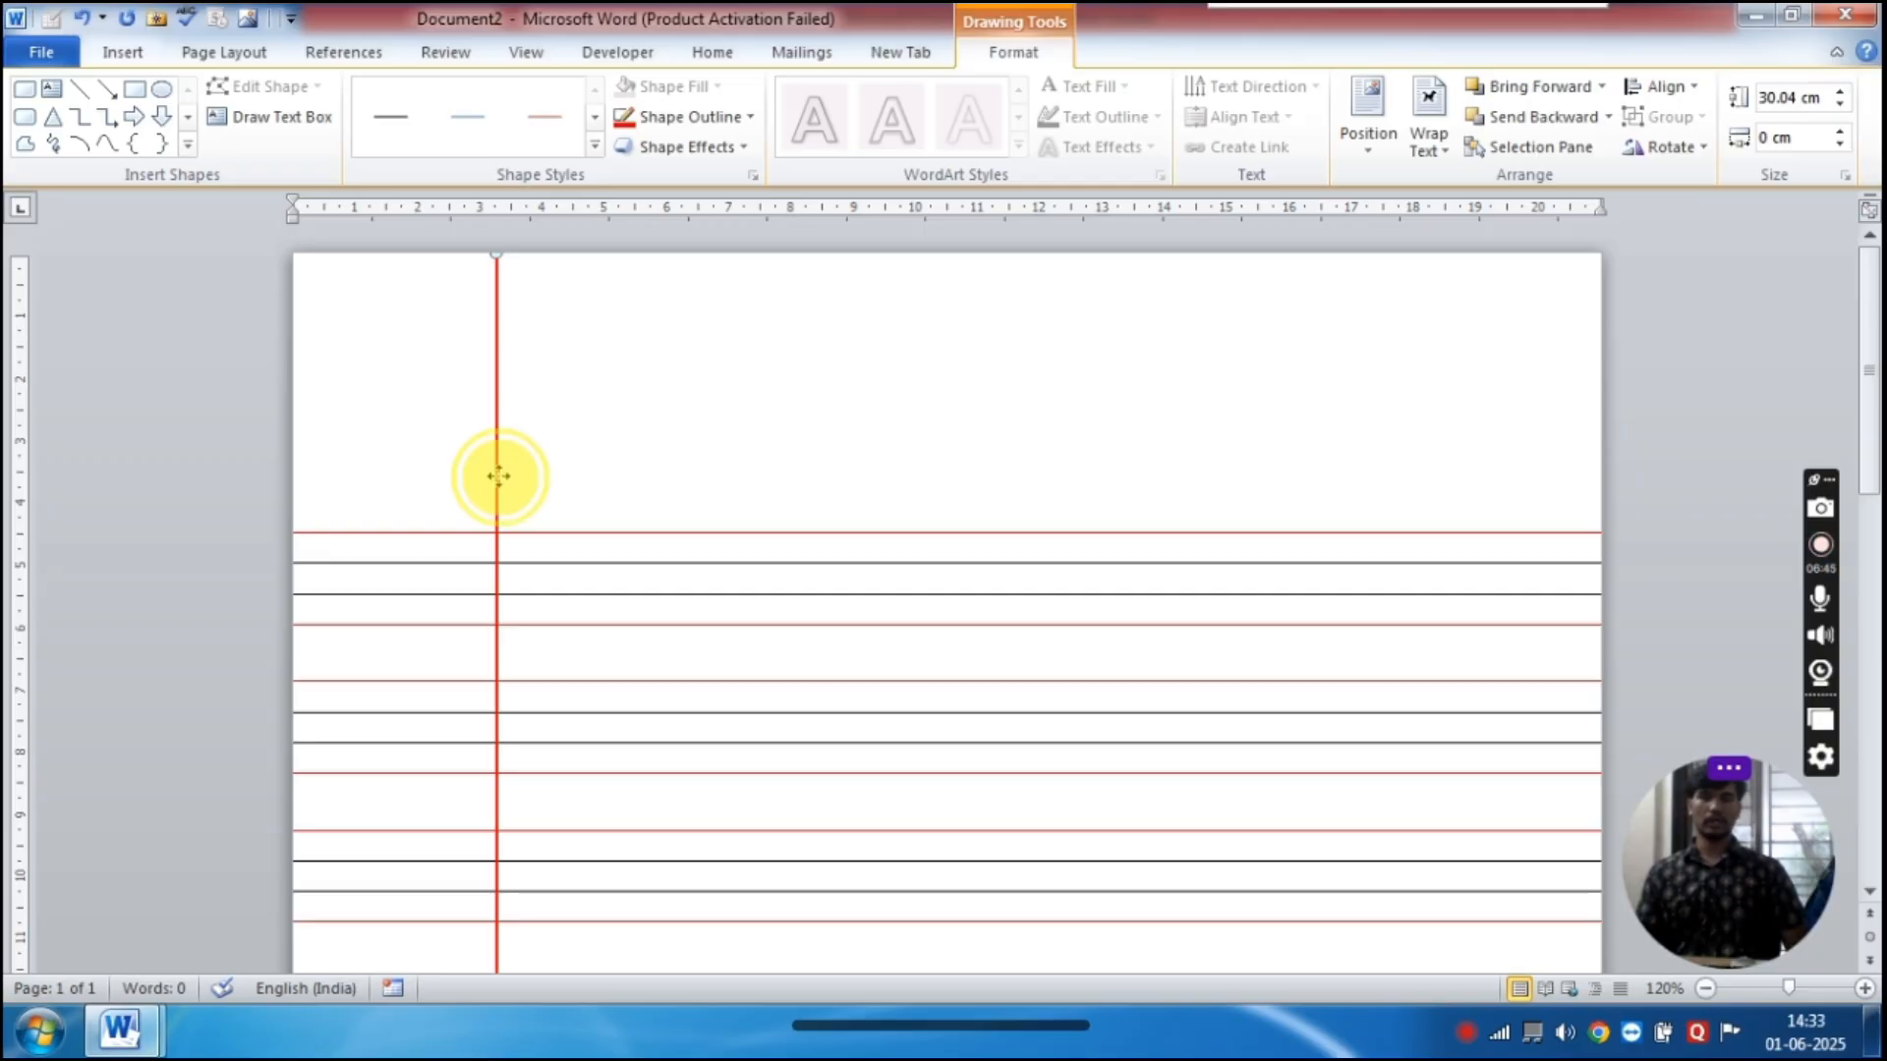
drag(498, 476, 516, 479)
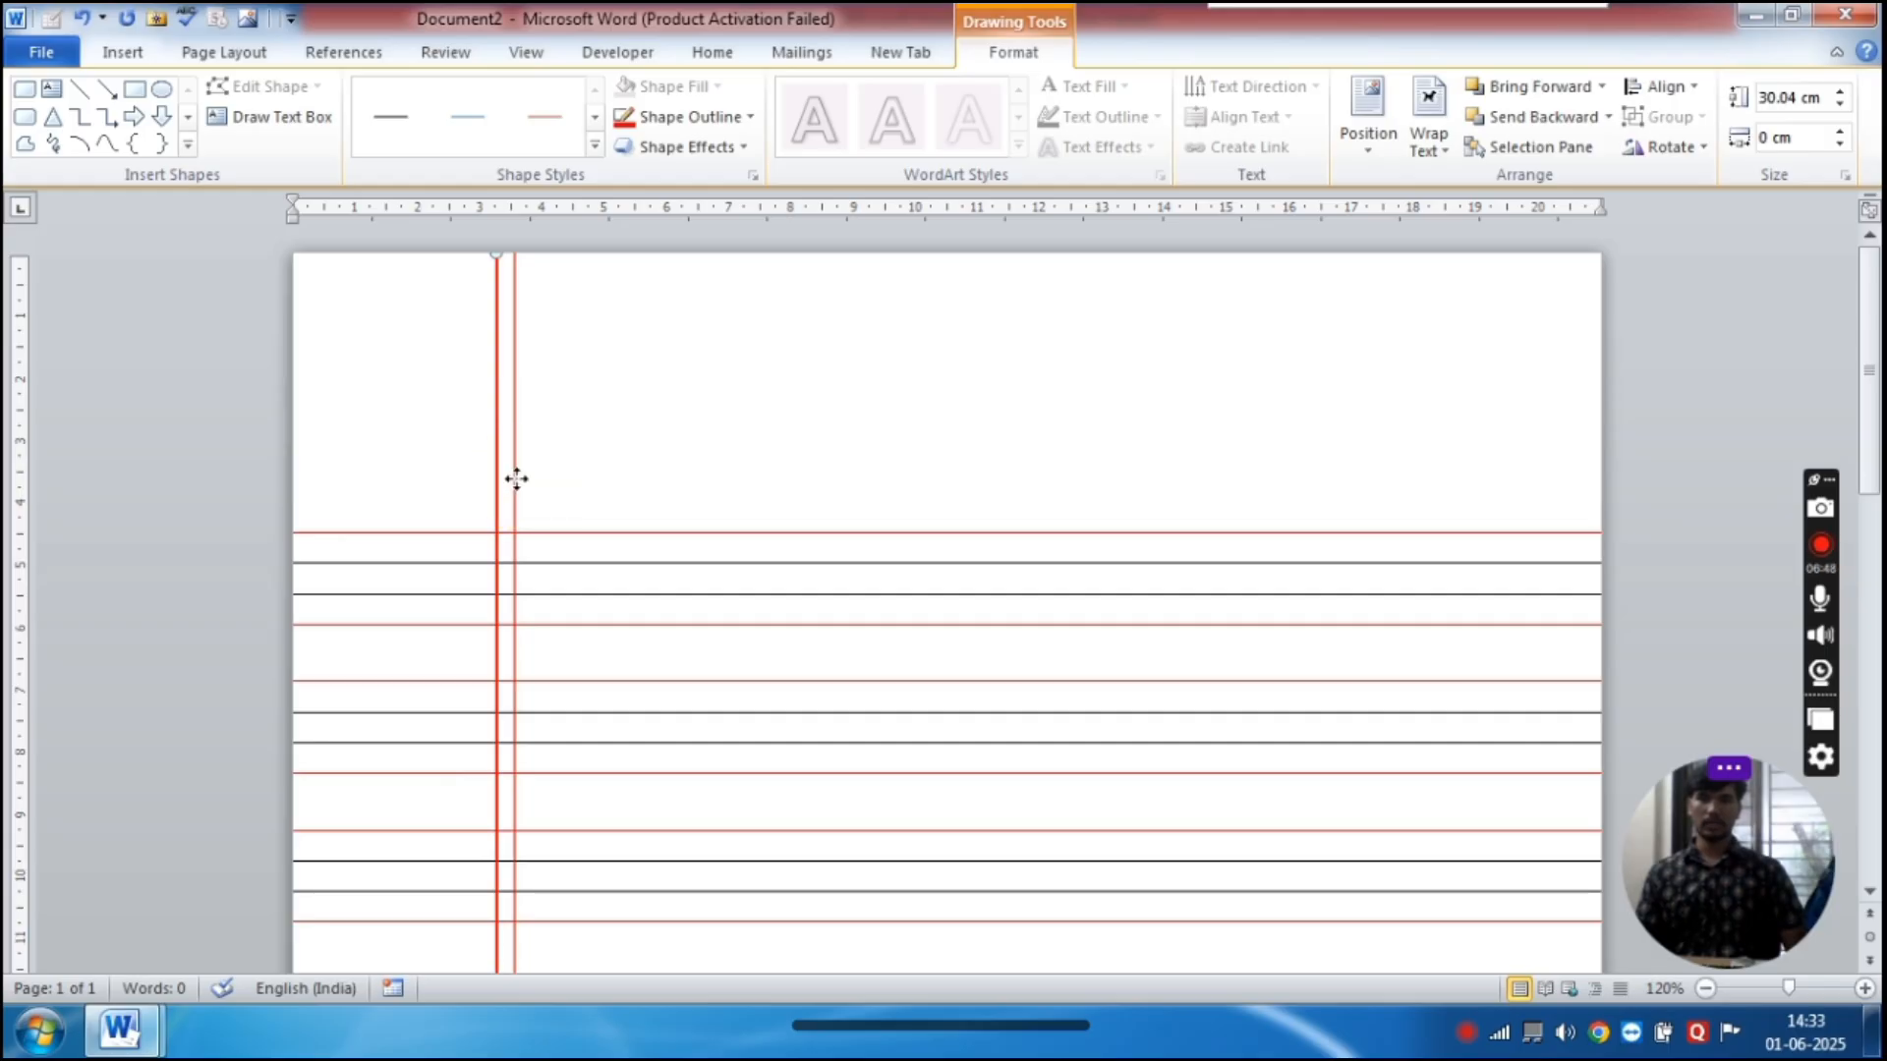
drag(516, 478, 512, 479)
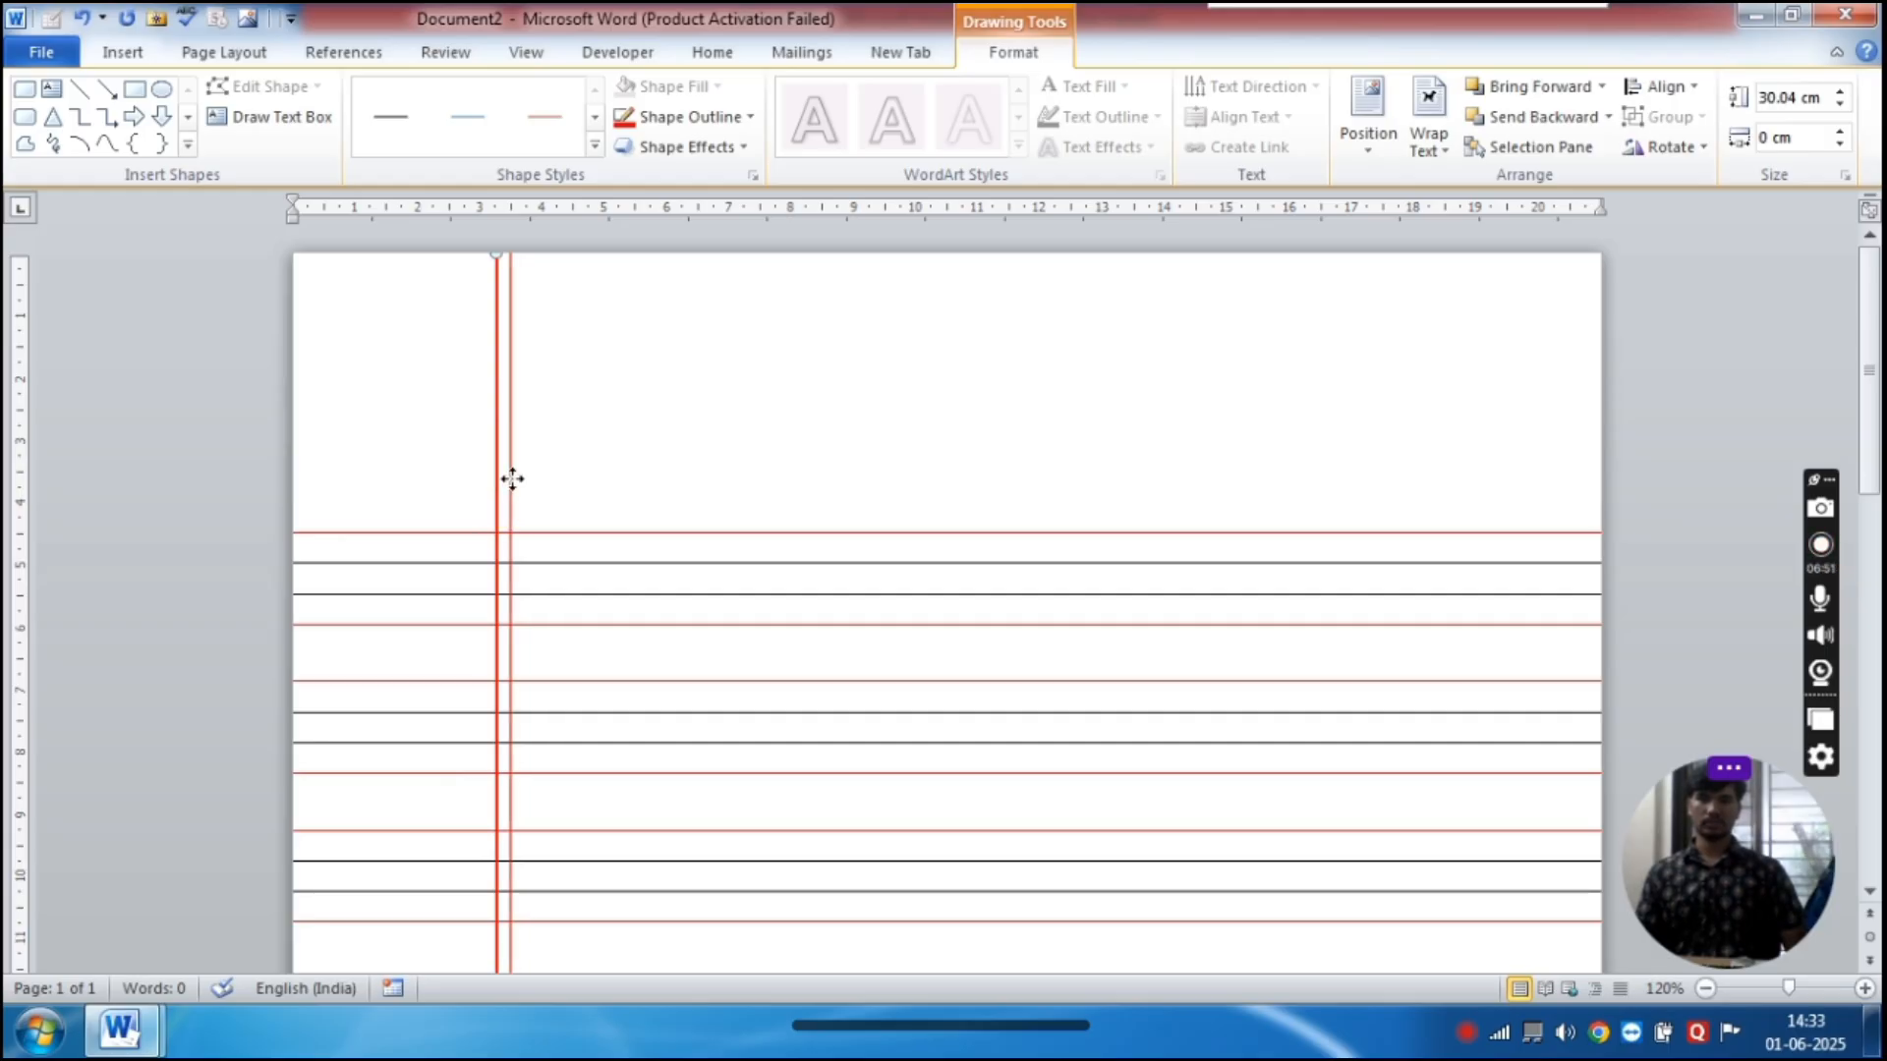
click(512, 479)
click(514, 480)
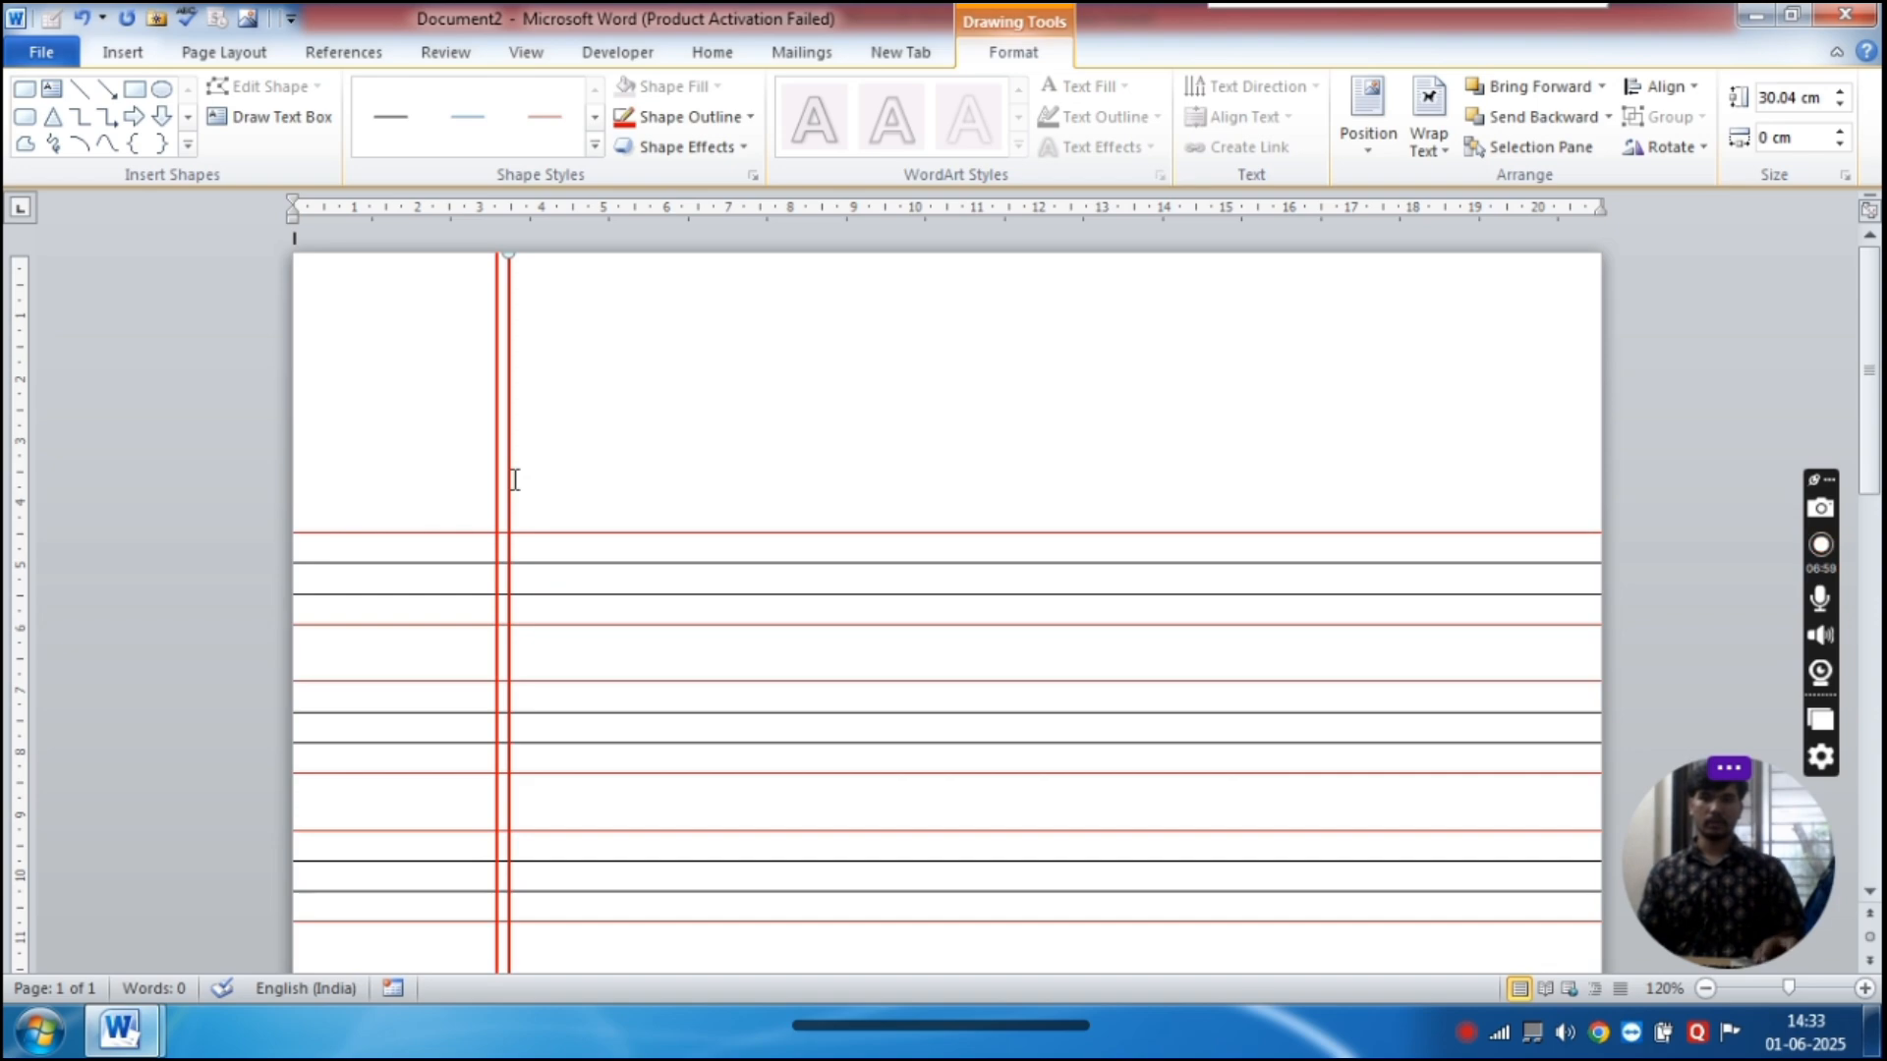
key(Left)
key(Left)
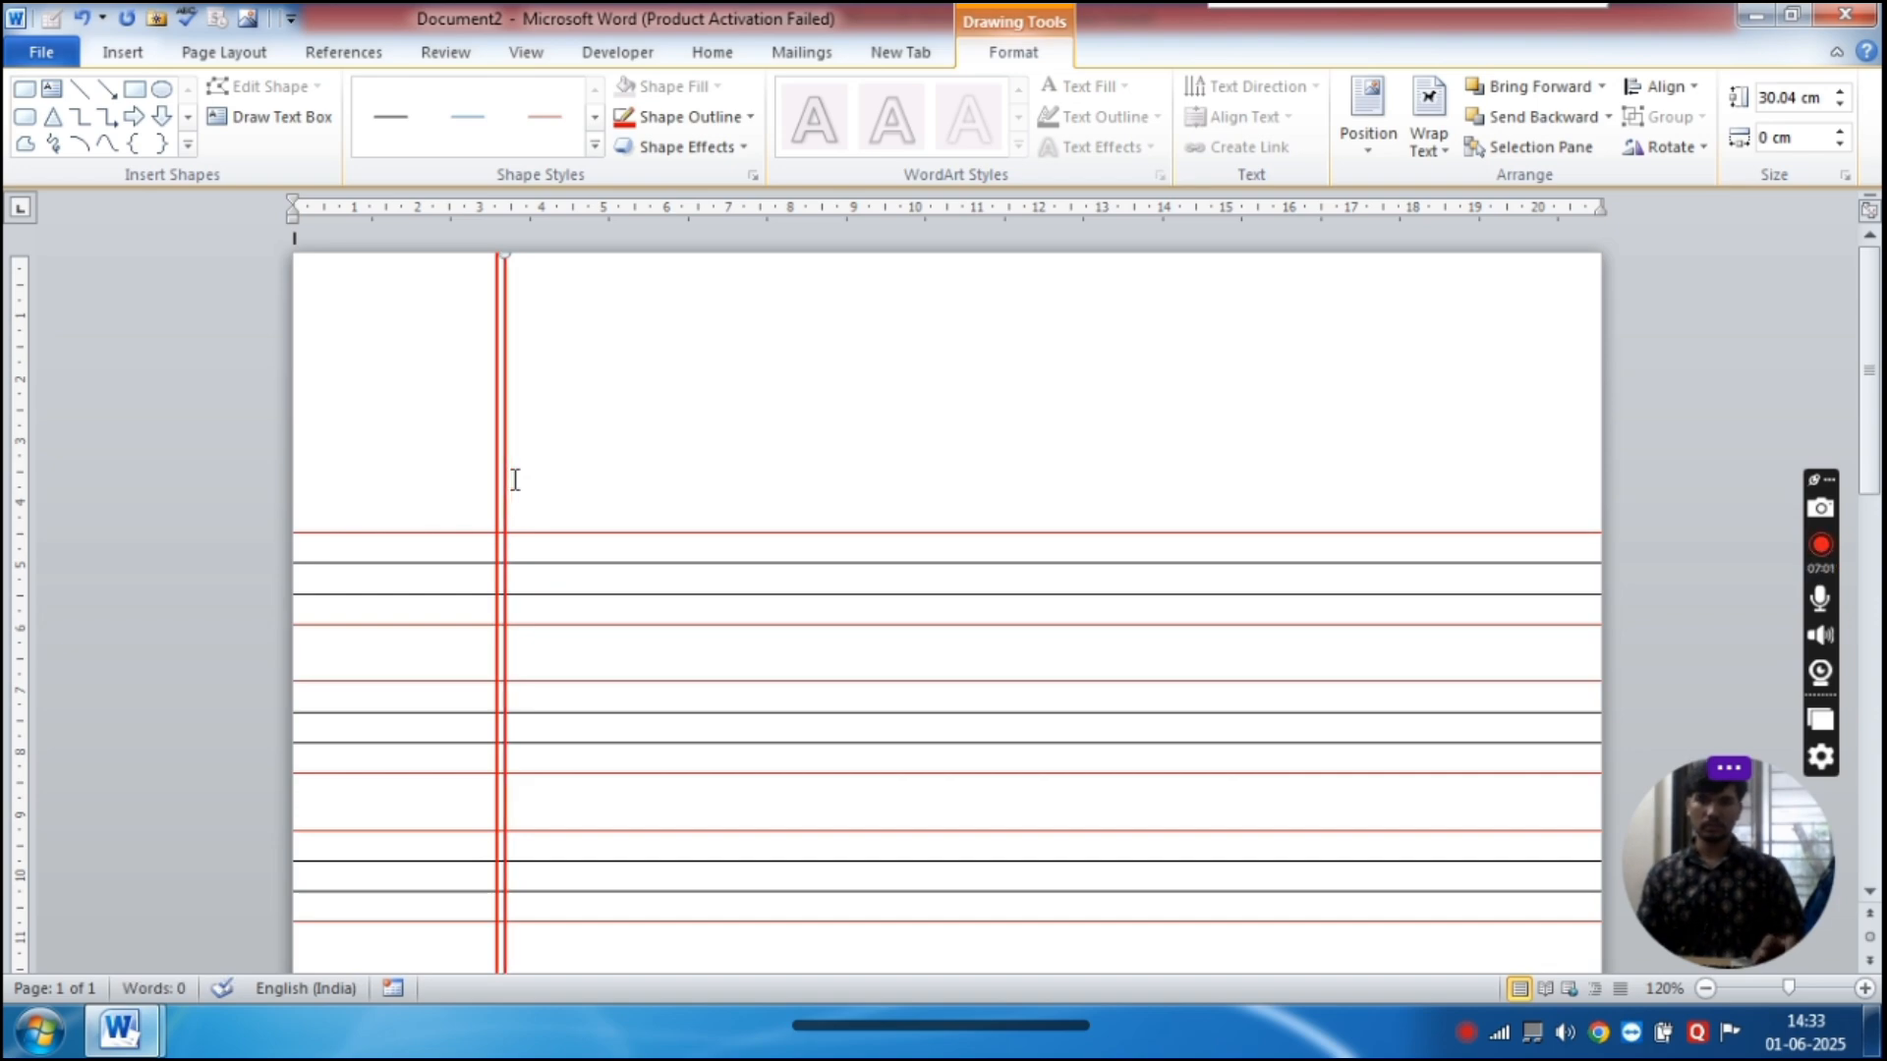
key(Left)
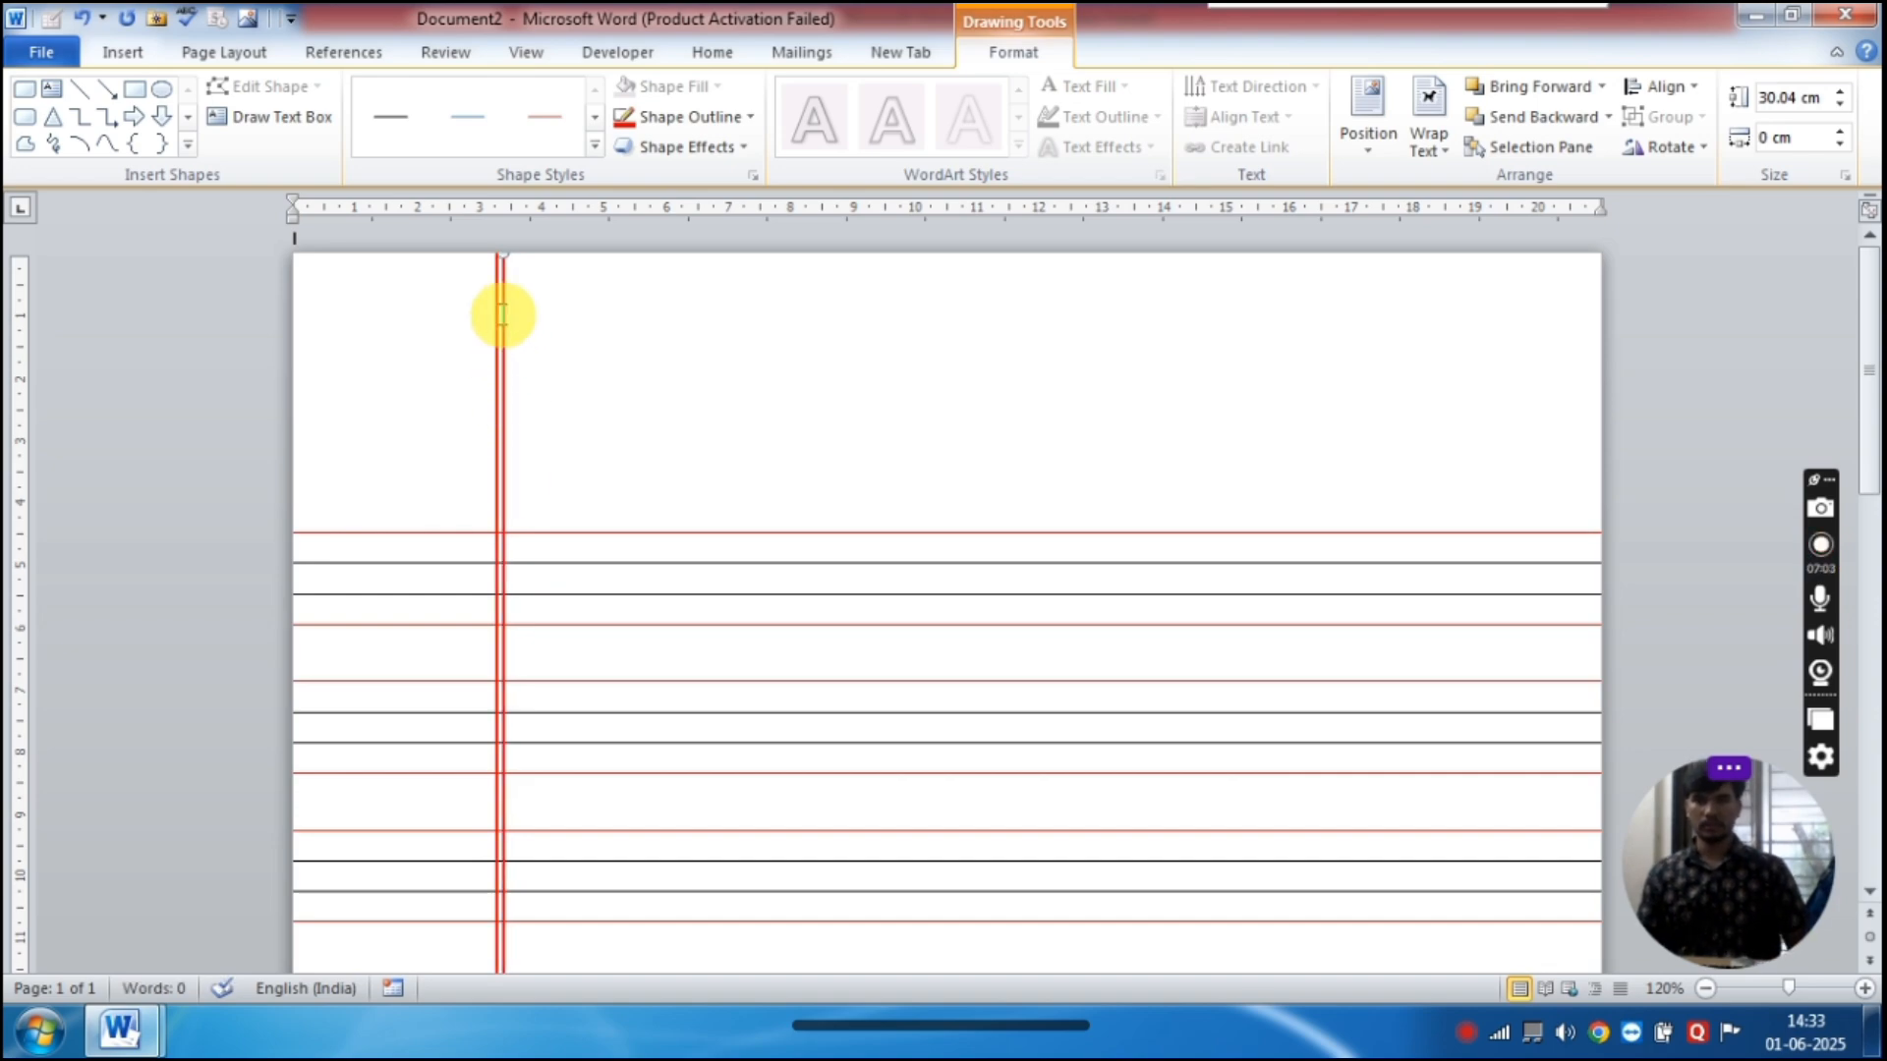
drag(497, 255, 501, 219)
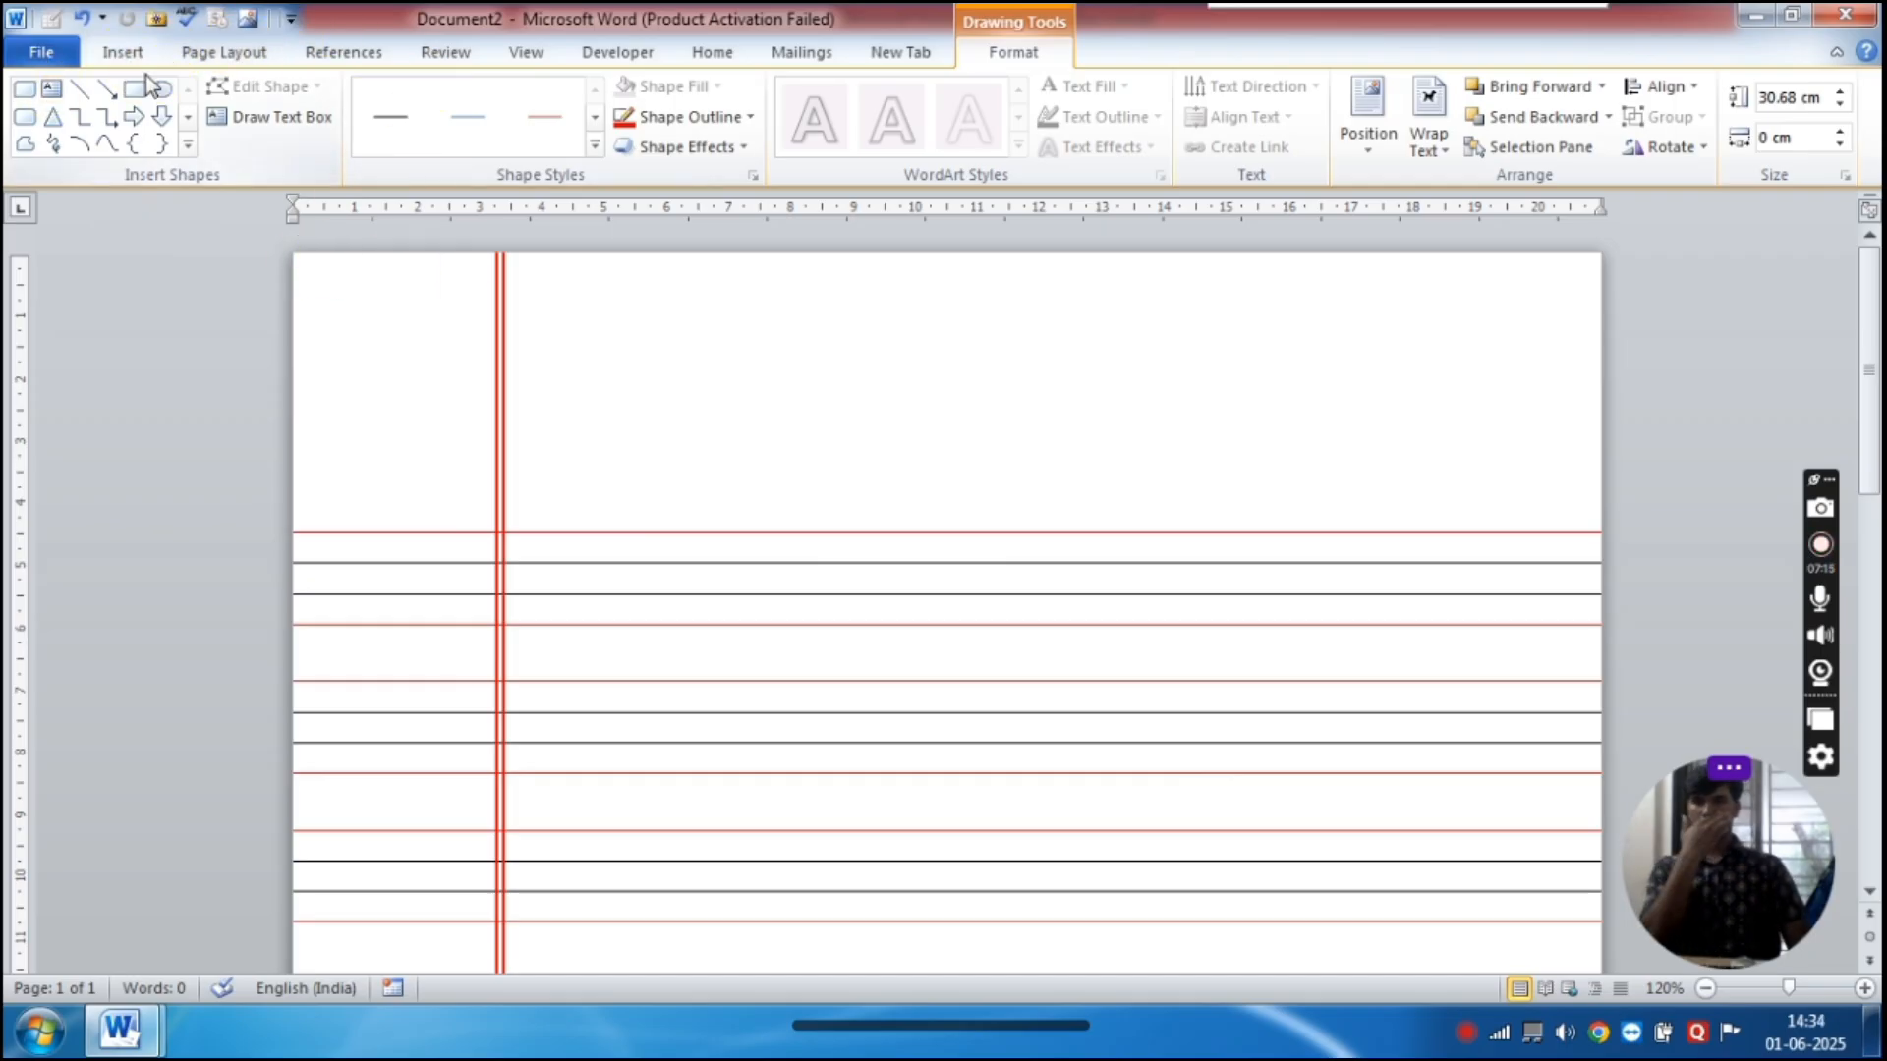
Draw a horizontal Line shape about 22.2 cm long across the full page width, about 3.5 cm below the page's top edge
click(83, 91)
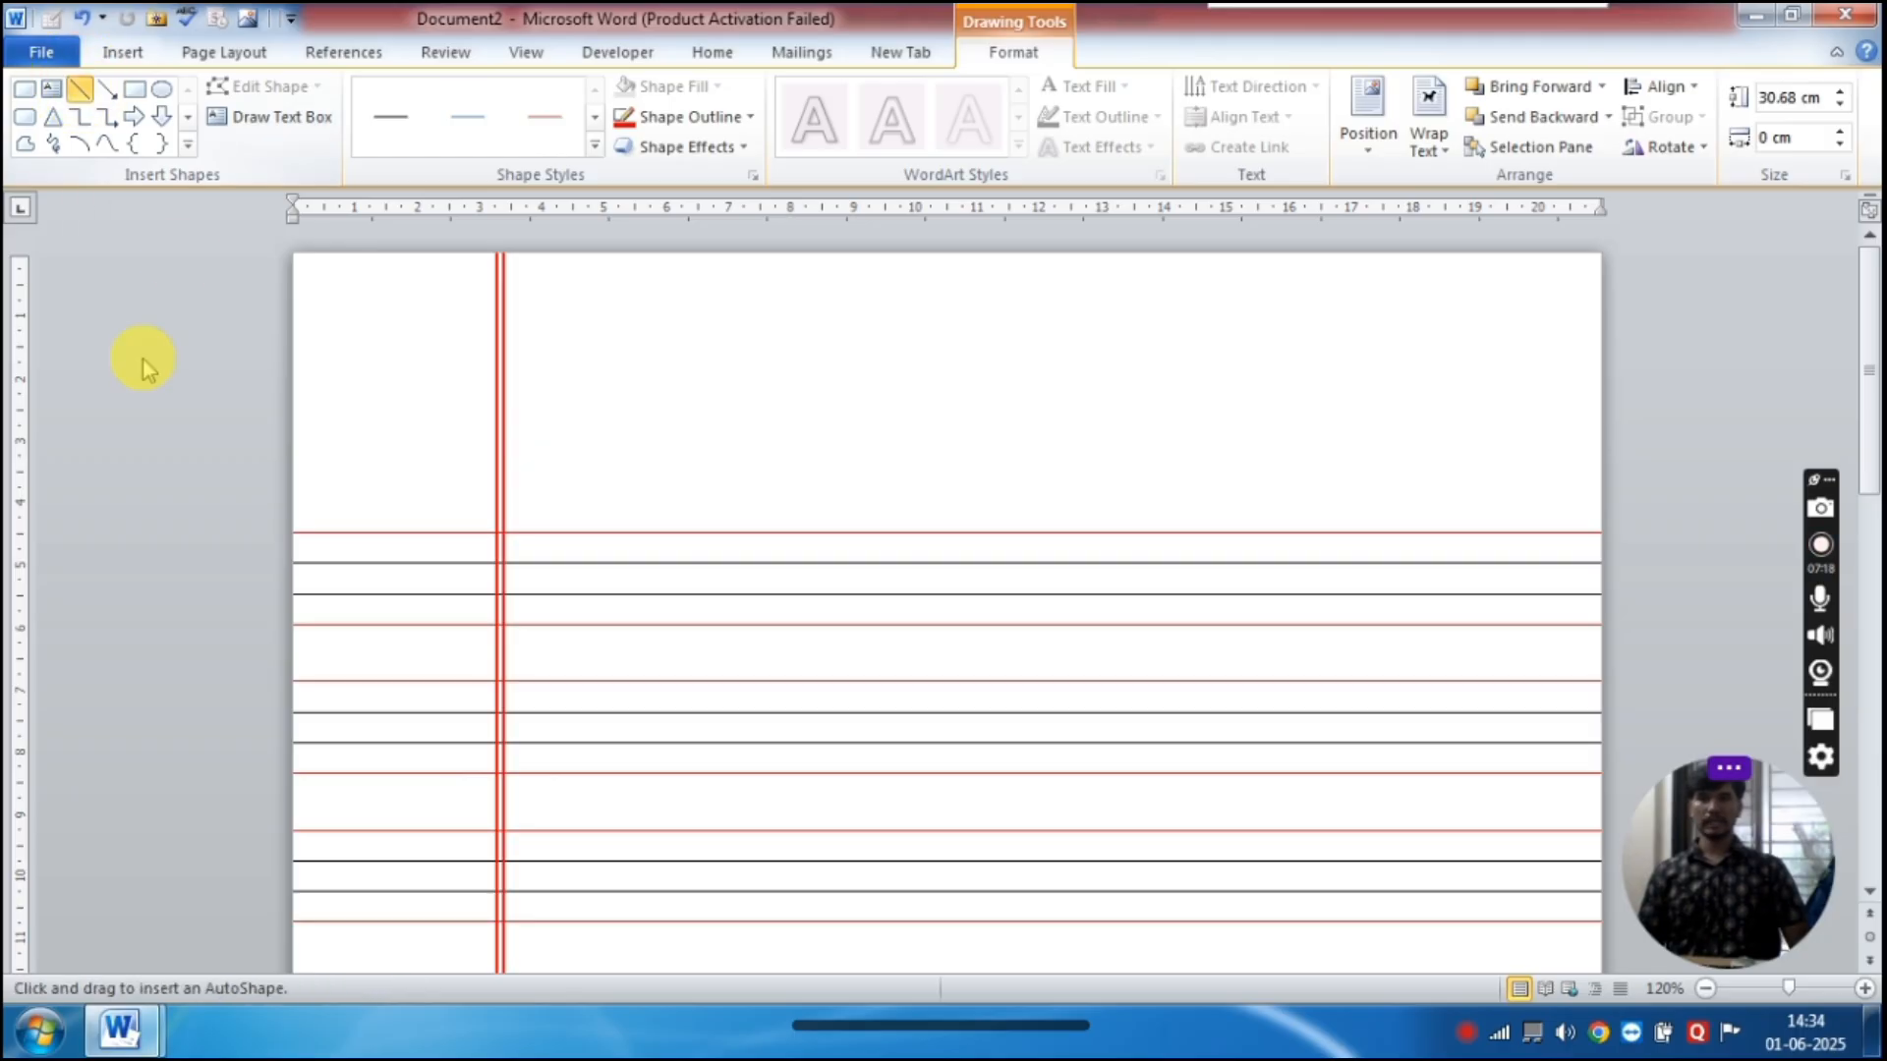
click(295, 469)
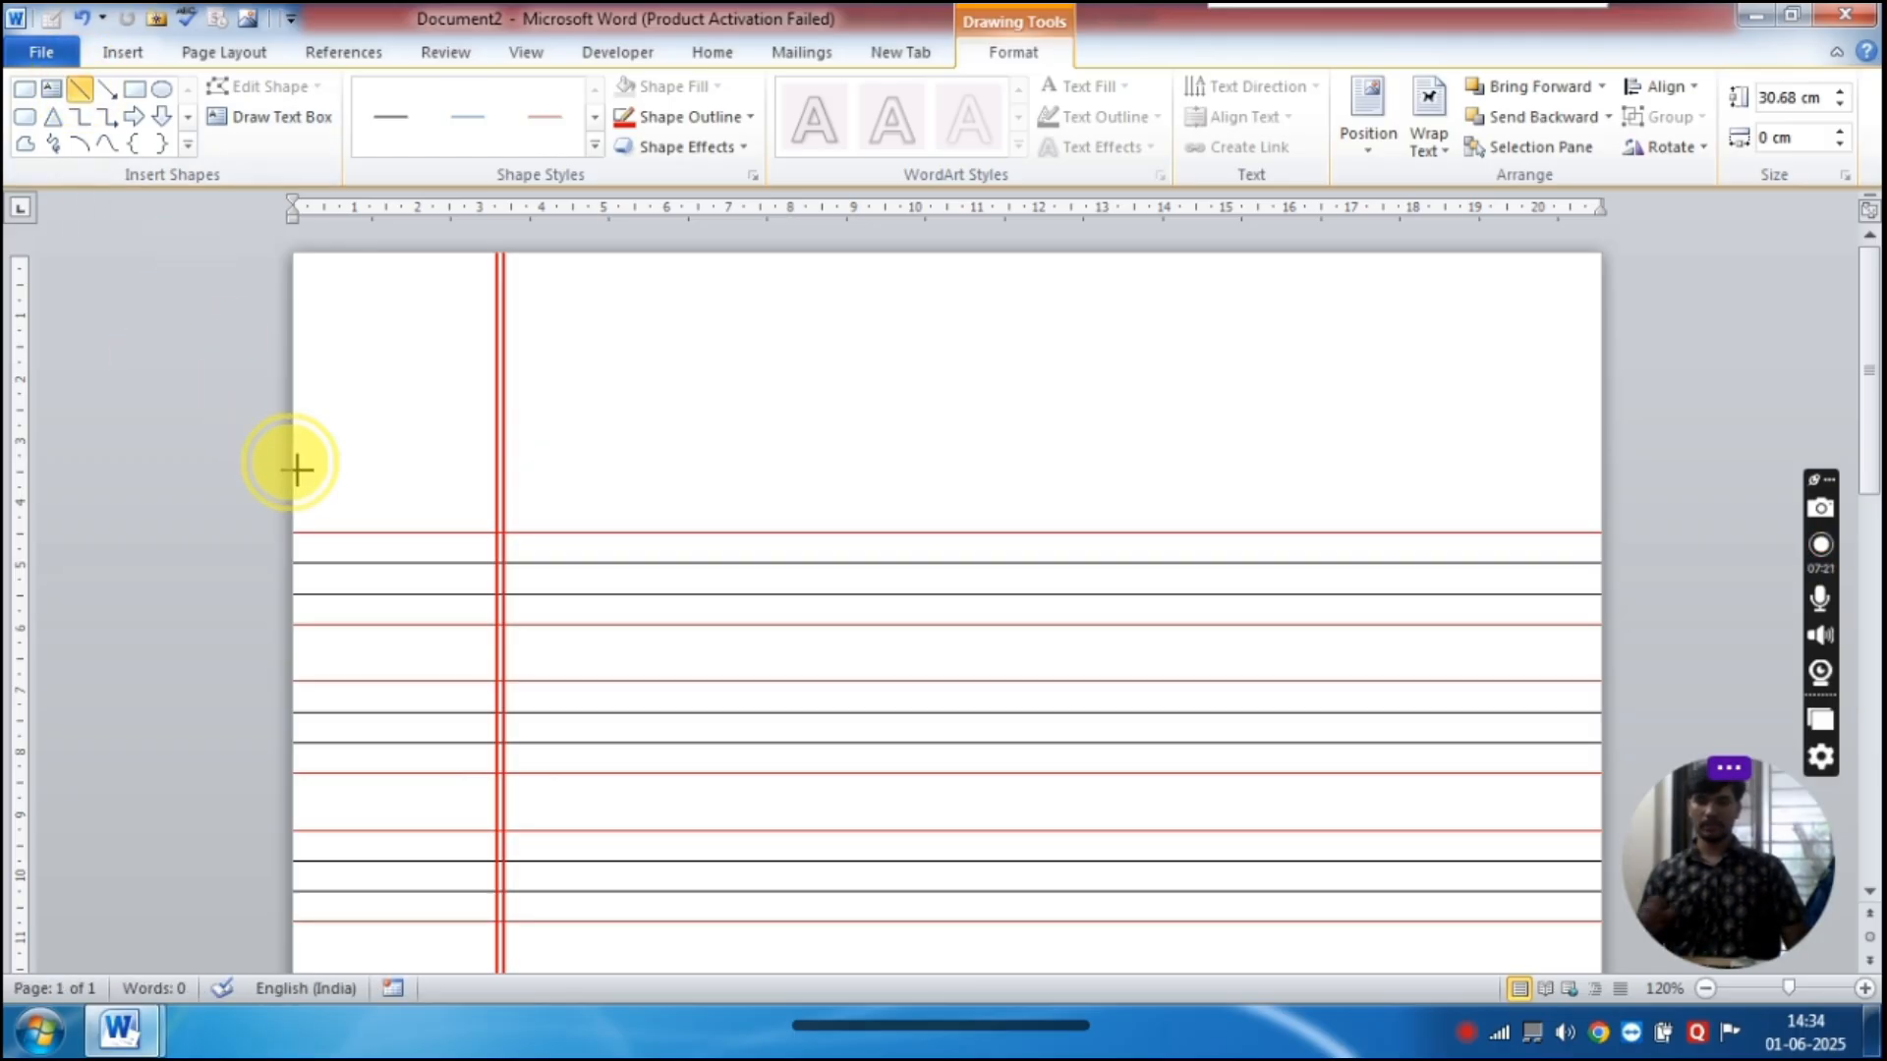
drag(297, 470, 1651, 442)
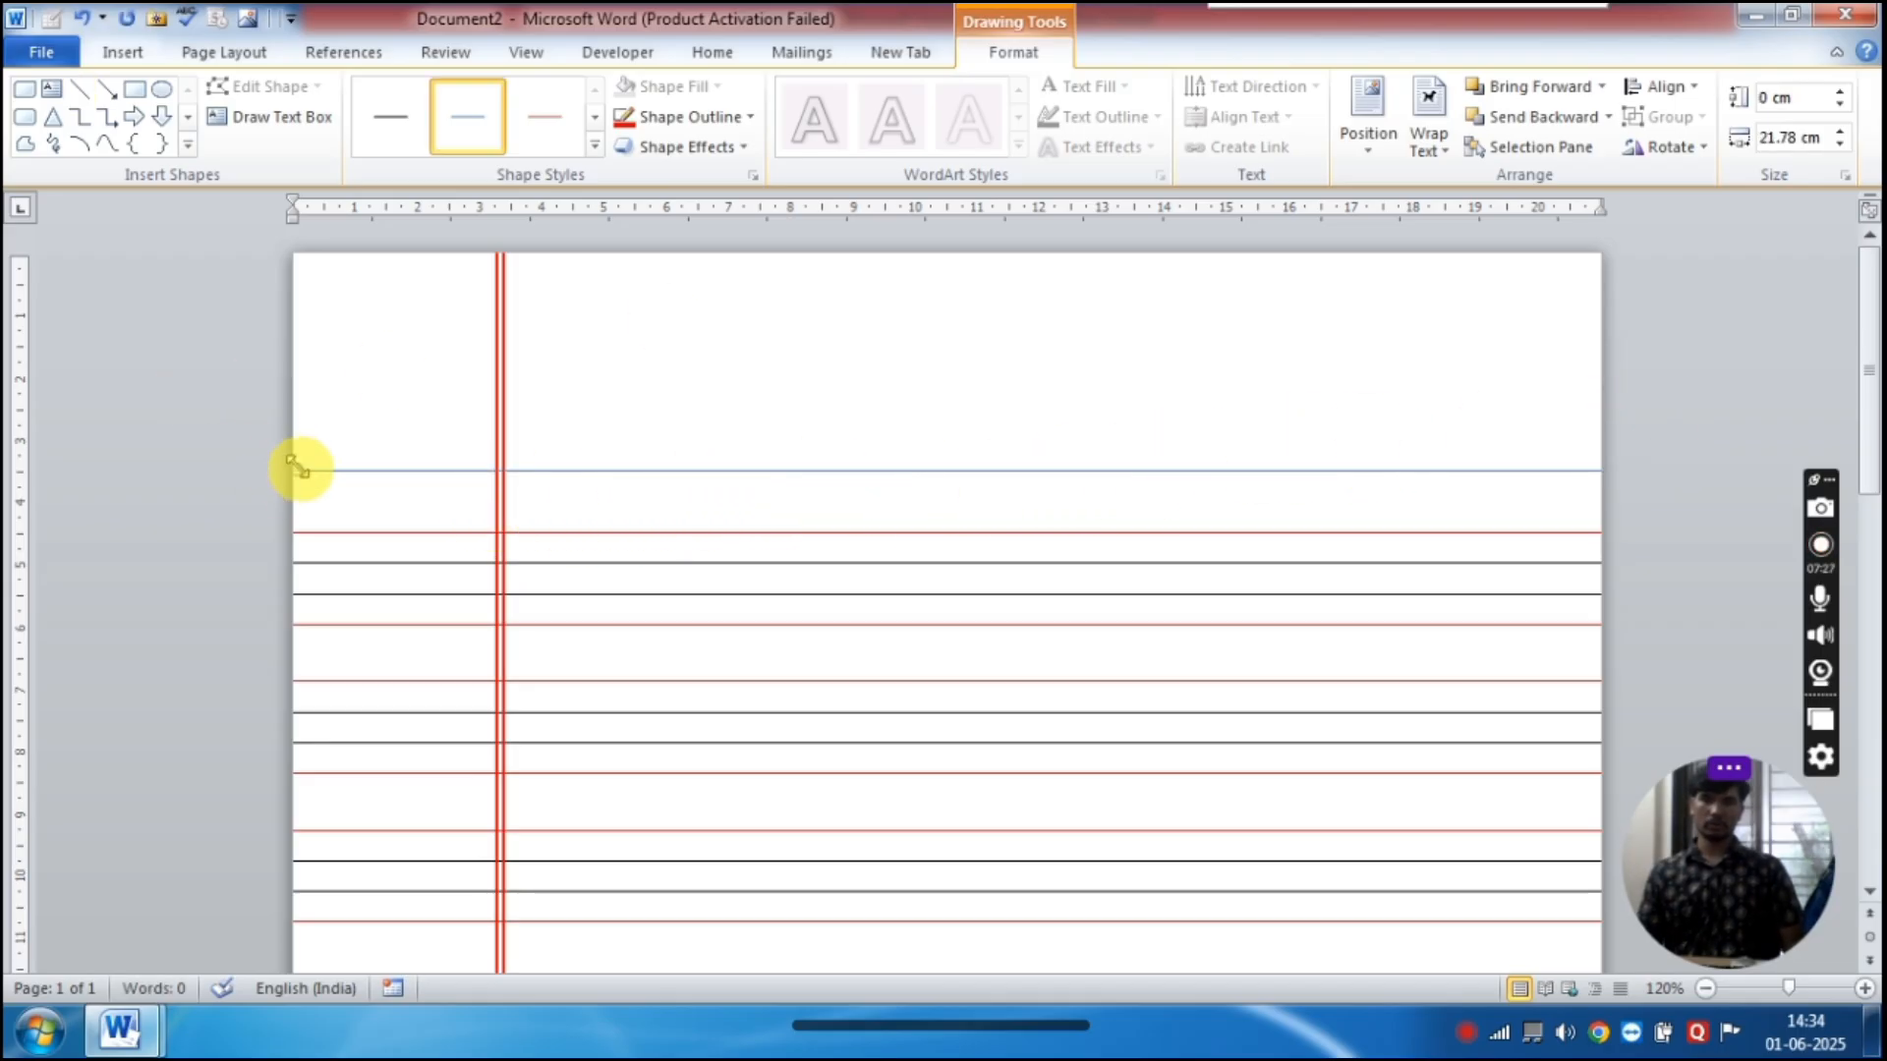
drag(297, 470, 273, 466)
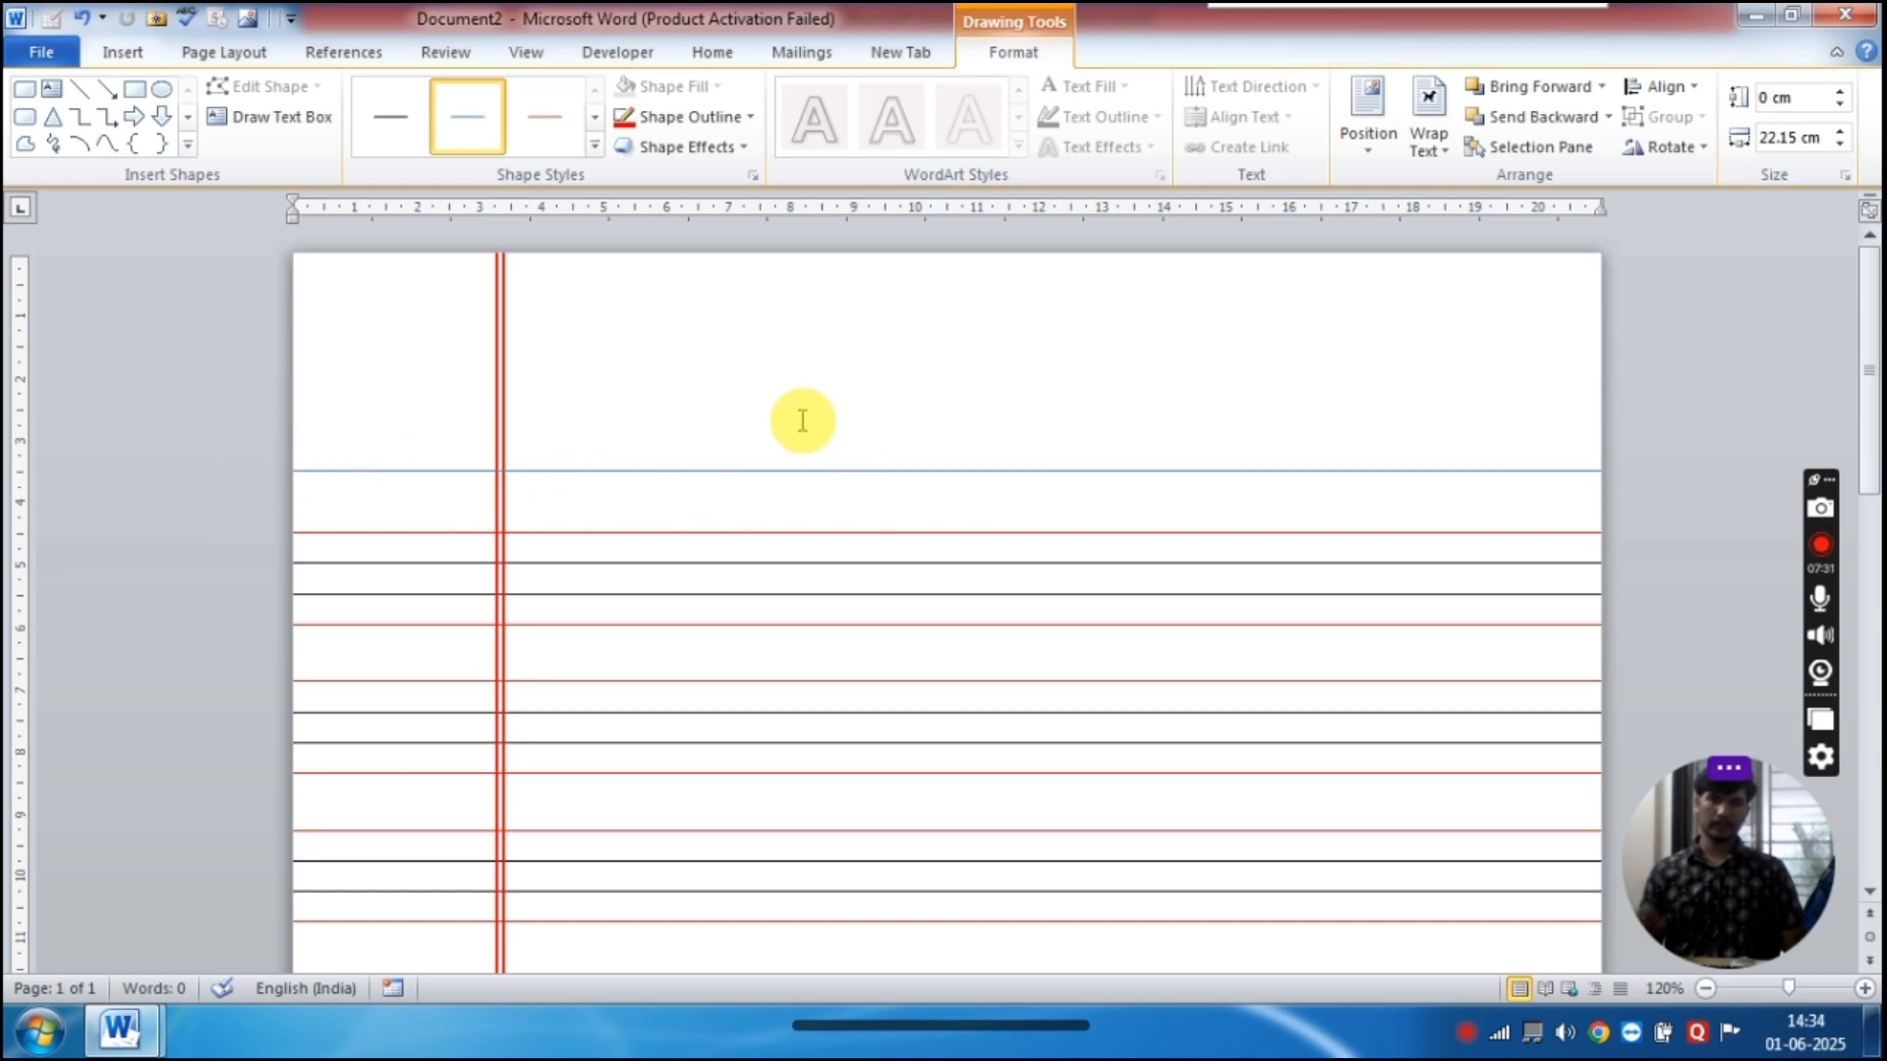
Set the horizontal line's outline colour to standard red and its weight to 1 pt
click(714, 119)
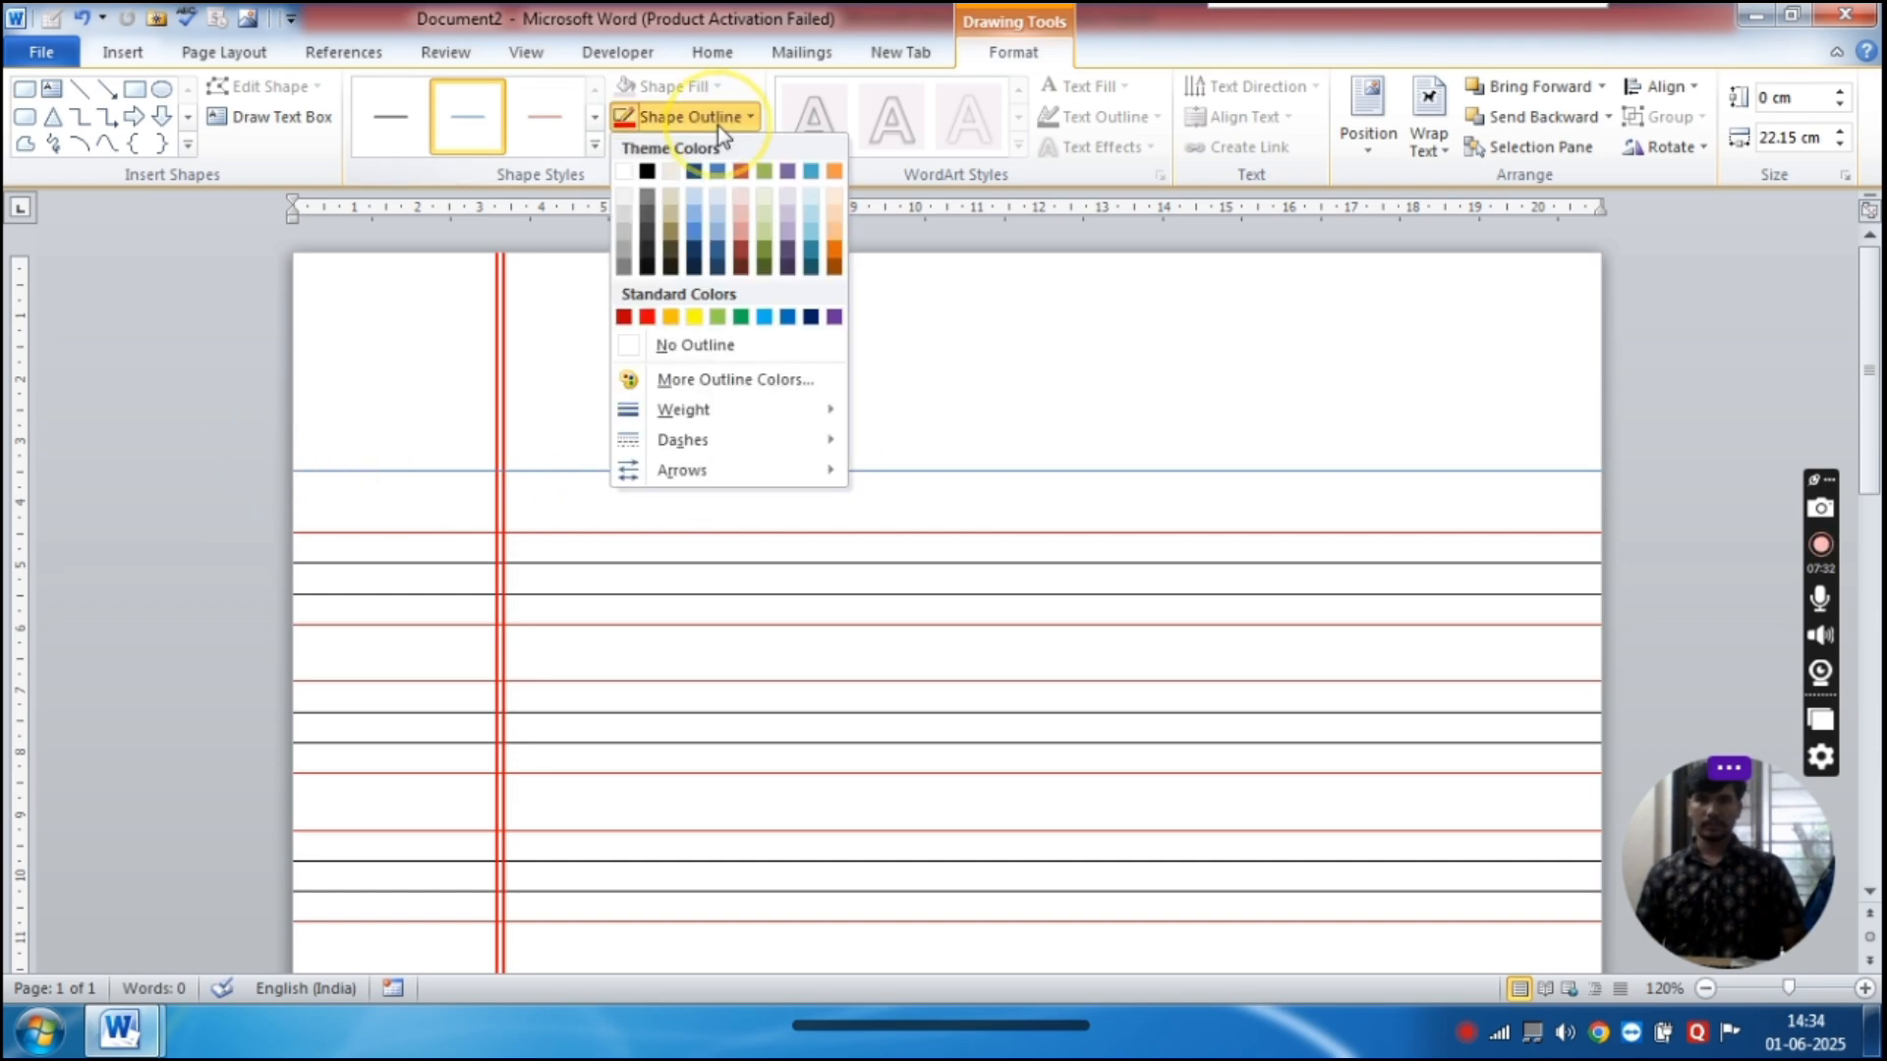
click(649, 317)
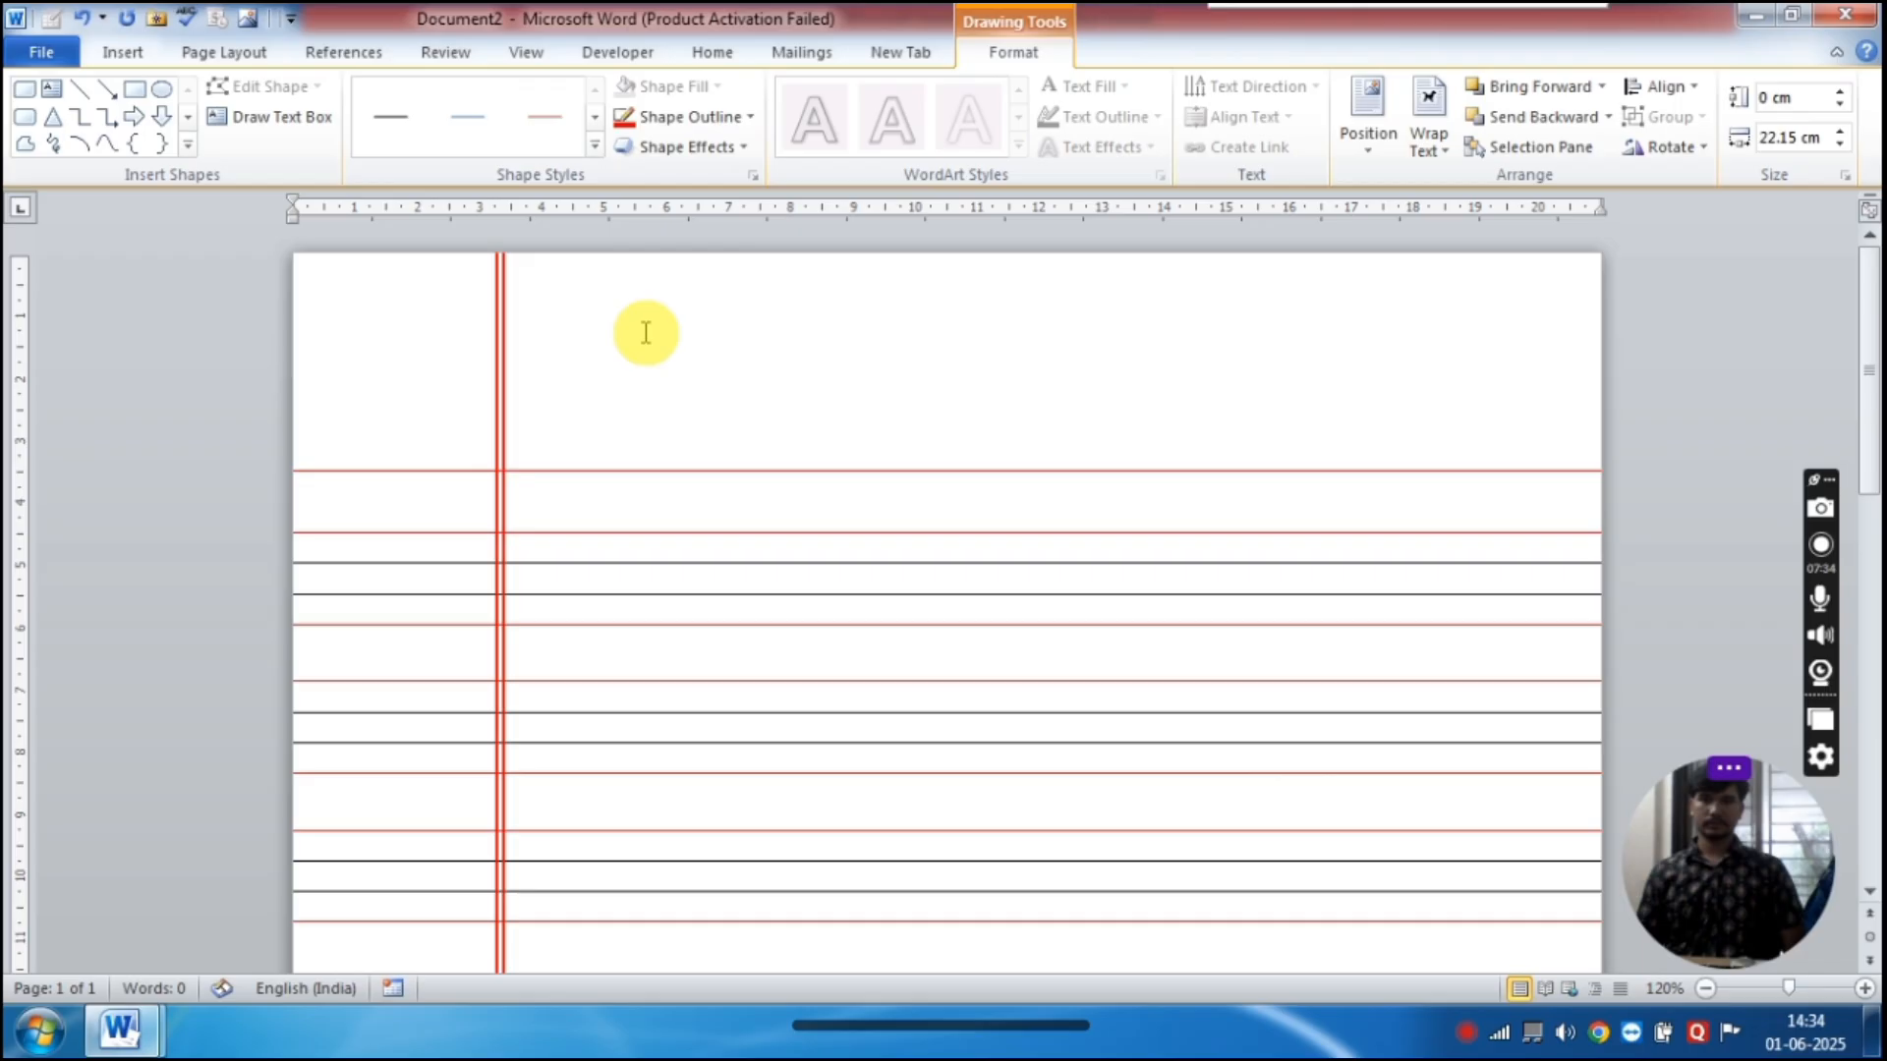
click(629, 117)
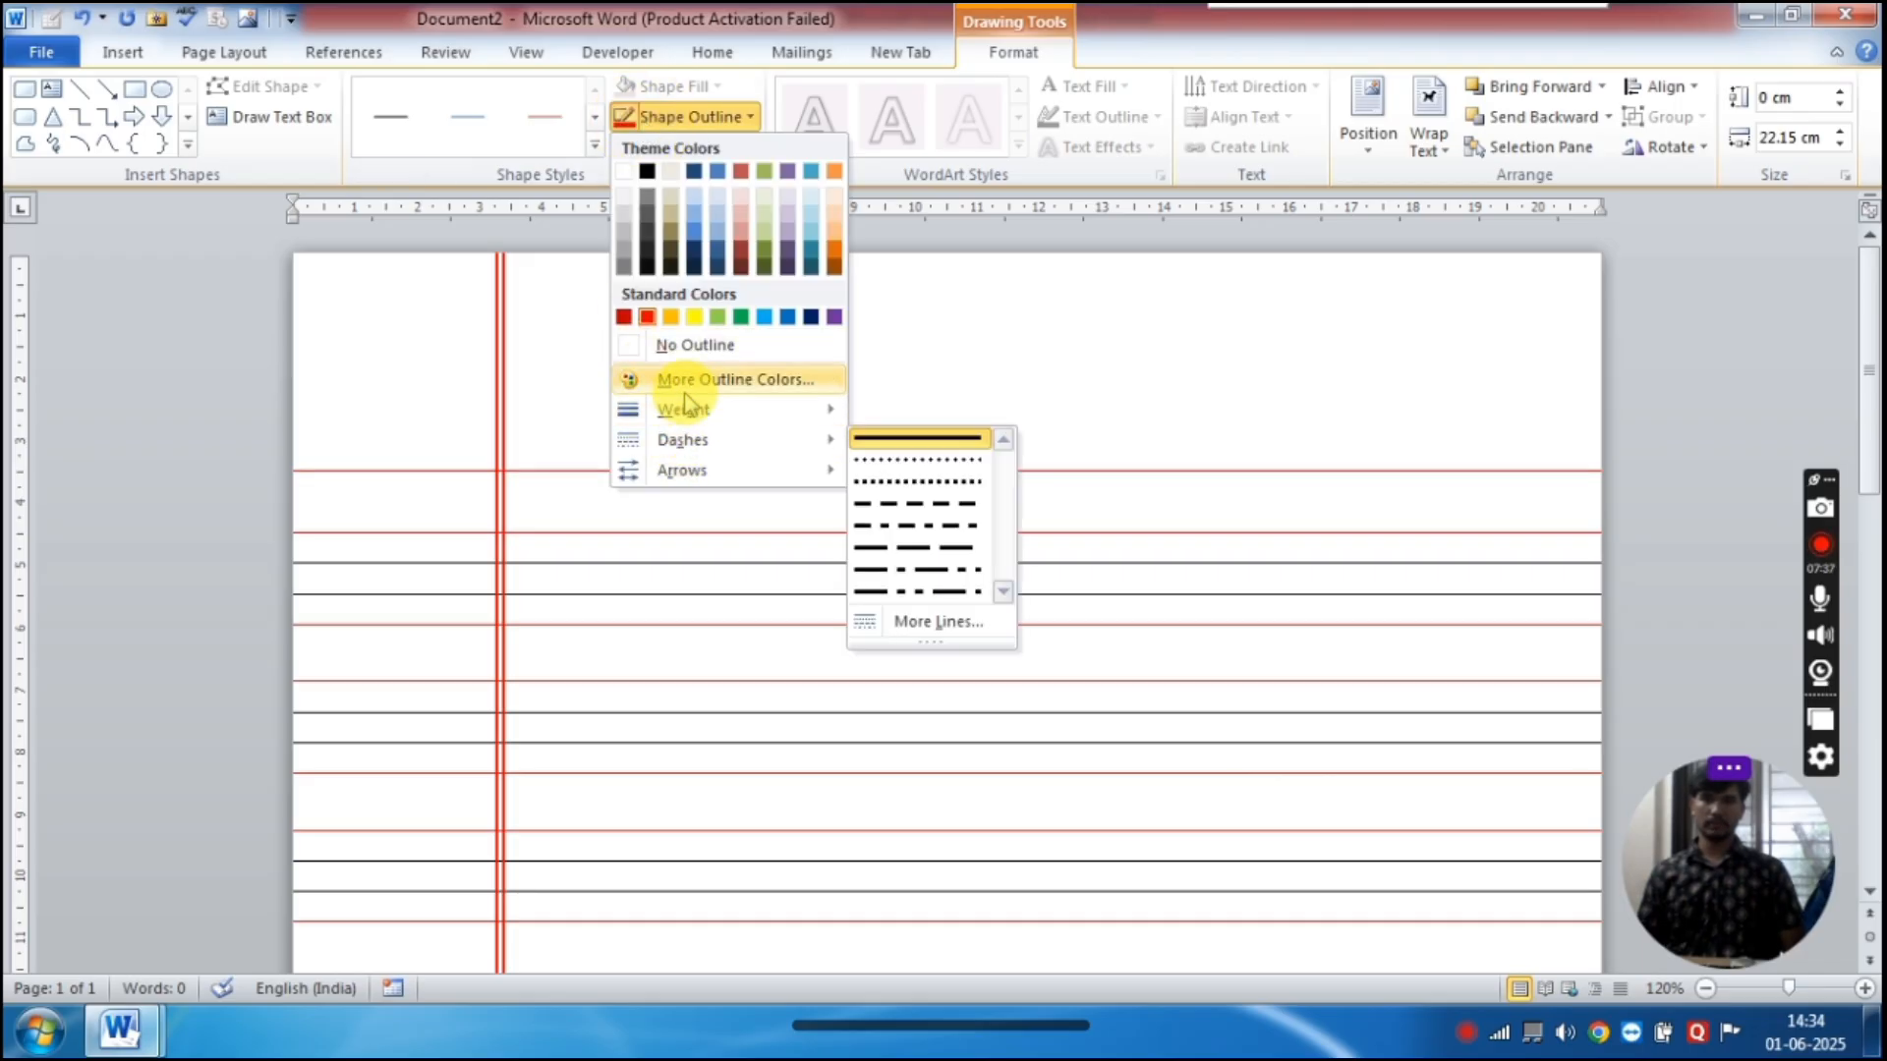
mouse_move(693, 409)
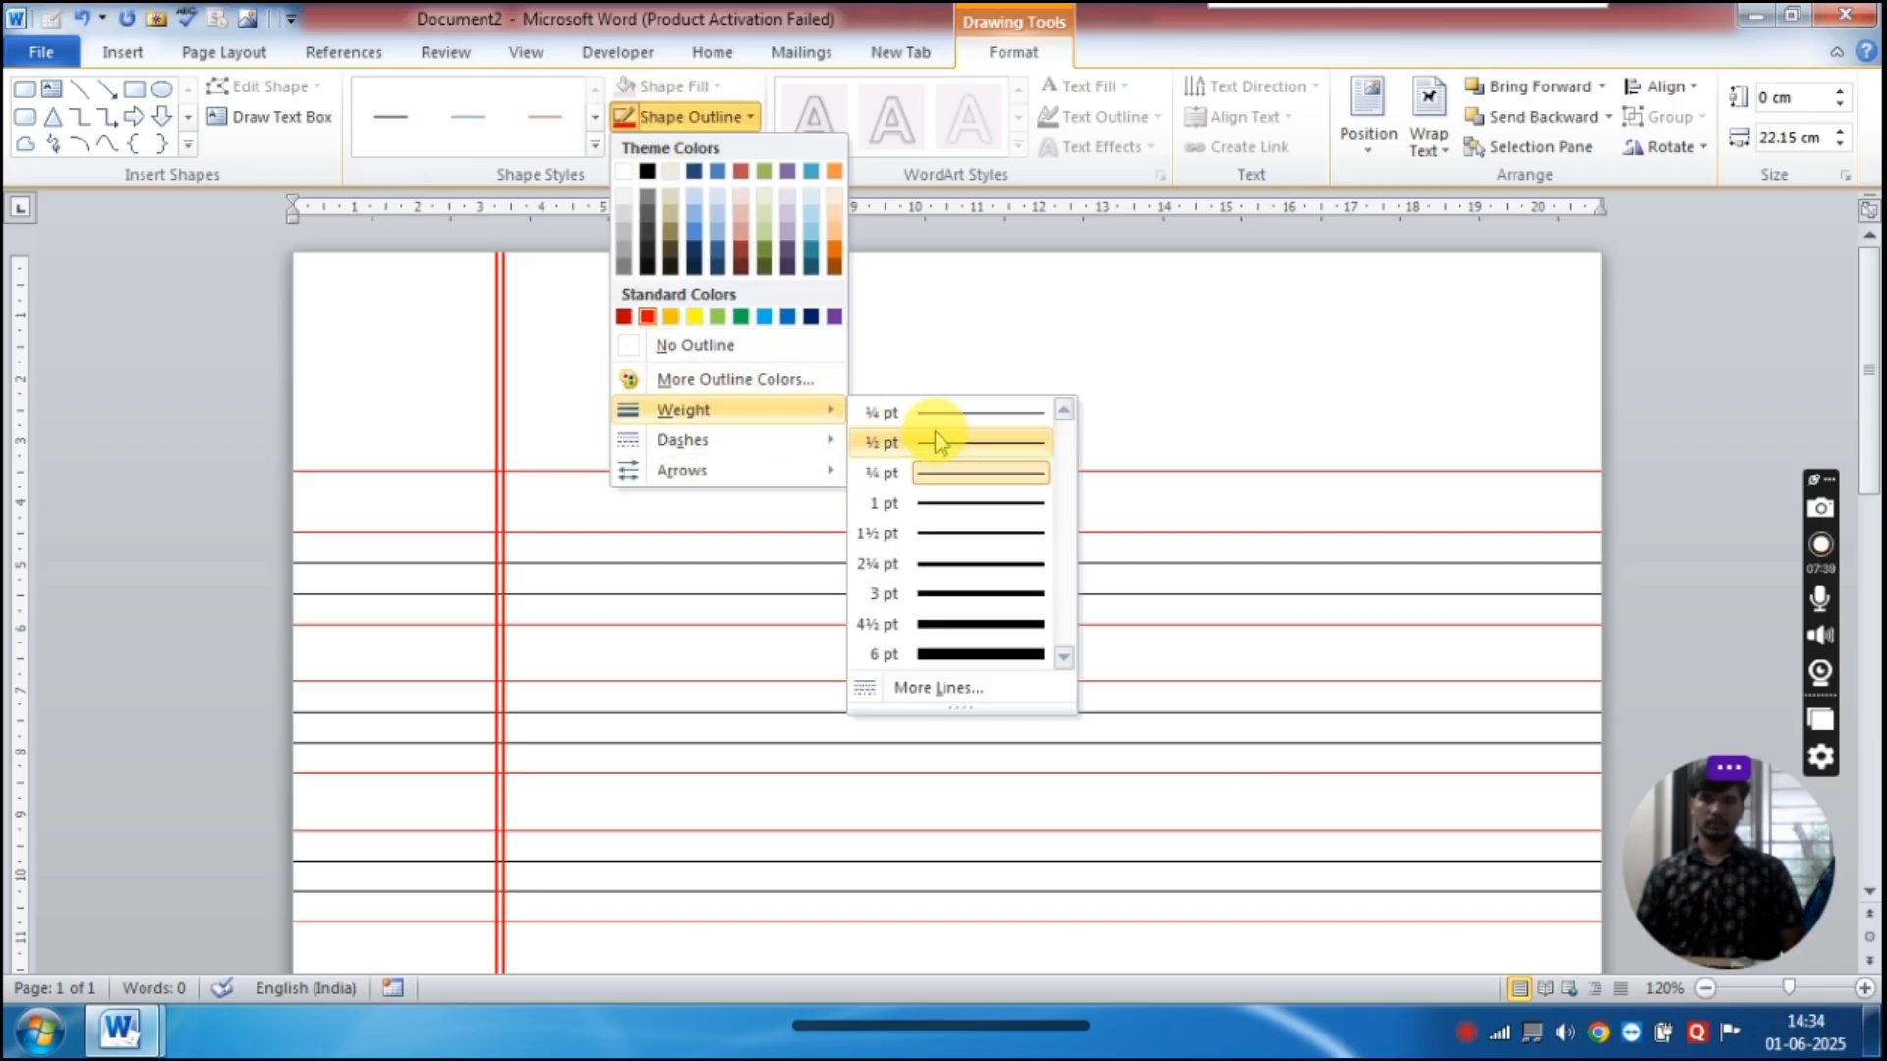
click(949, 504)
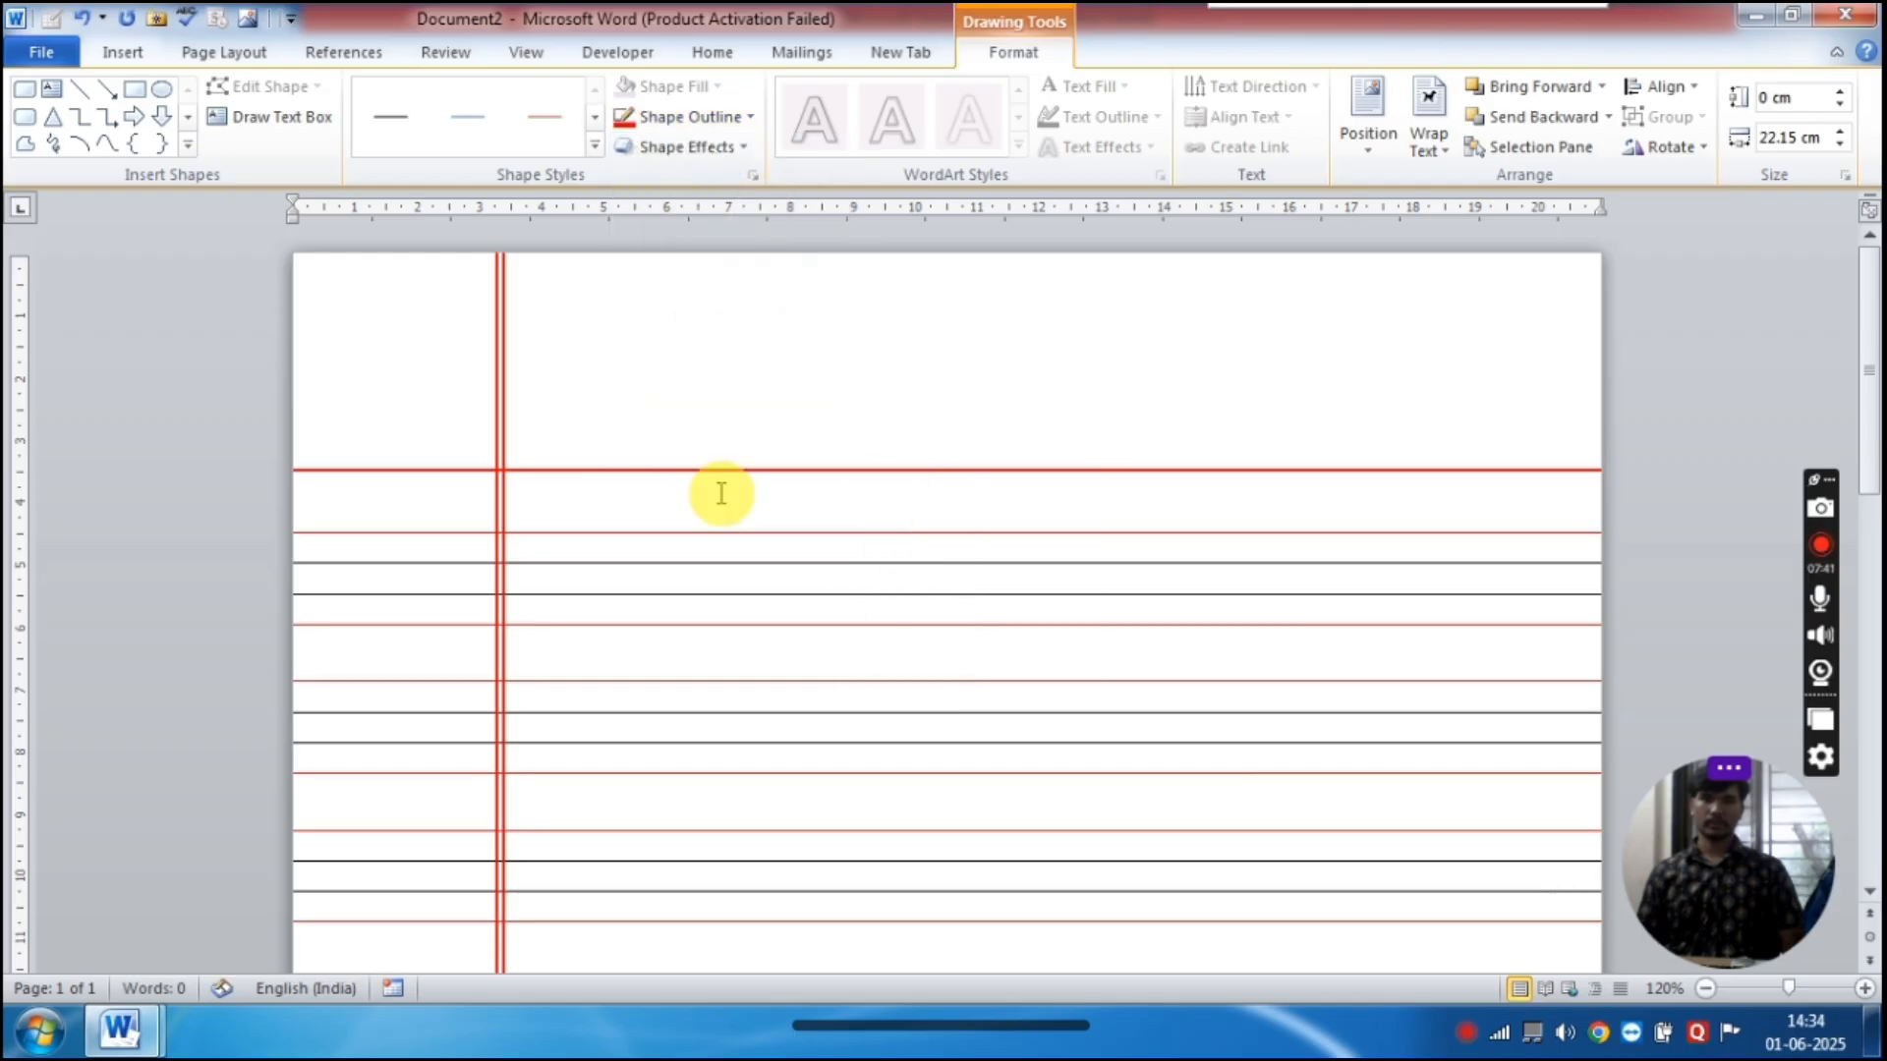
Duplicate the red horizontal line just below the original to form a double header line
click(663, 471)
click(664, 472)
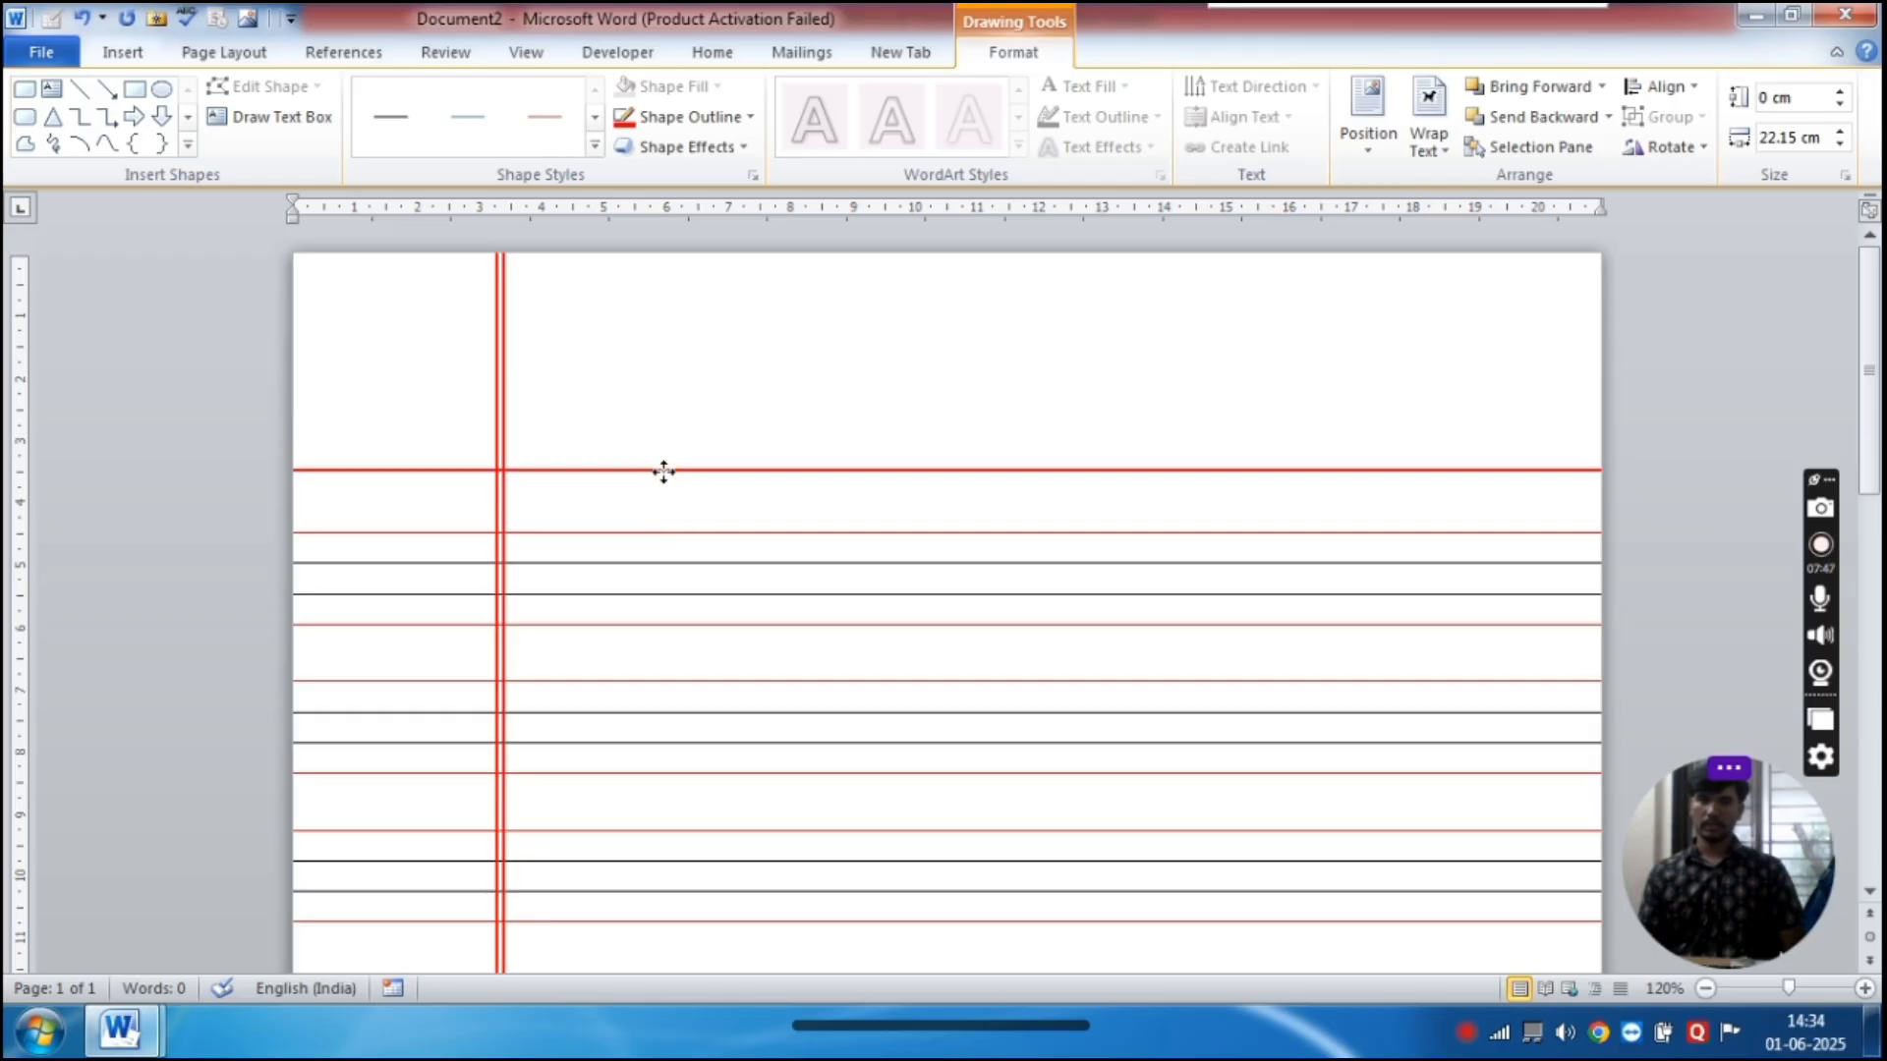
click(663, 474)
drag(663, 476, 663, 479)
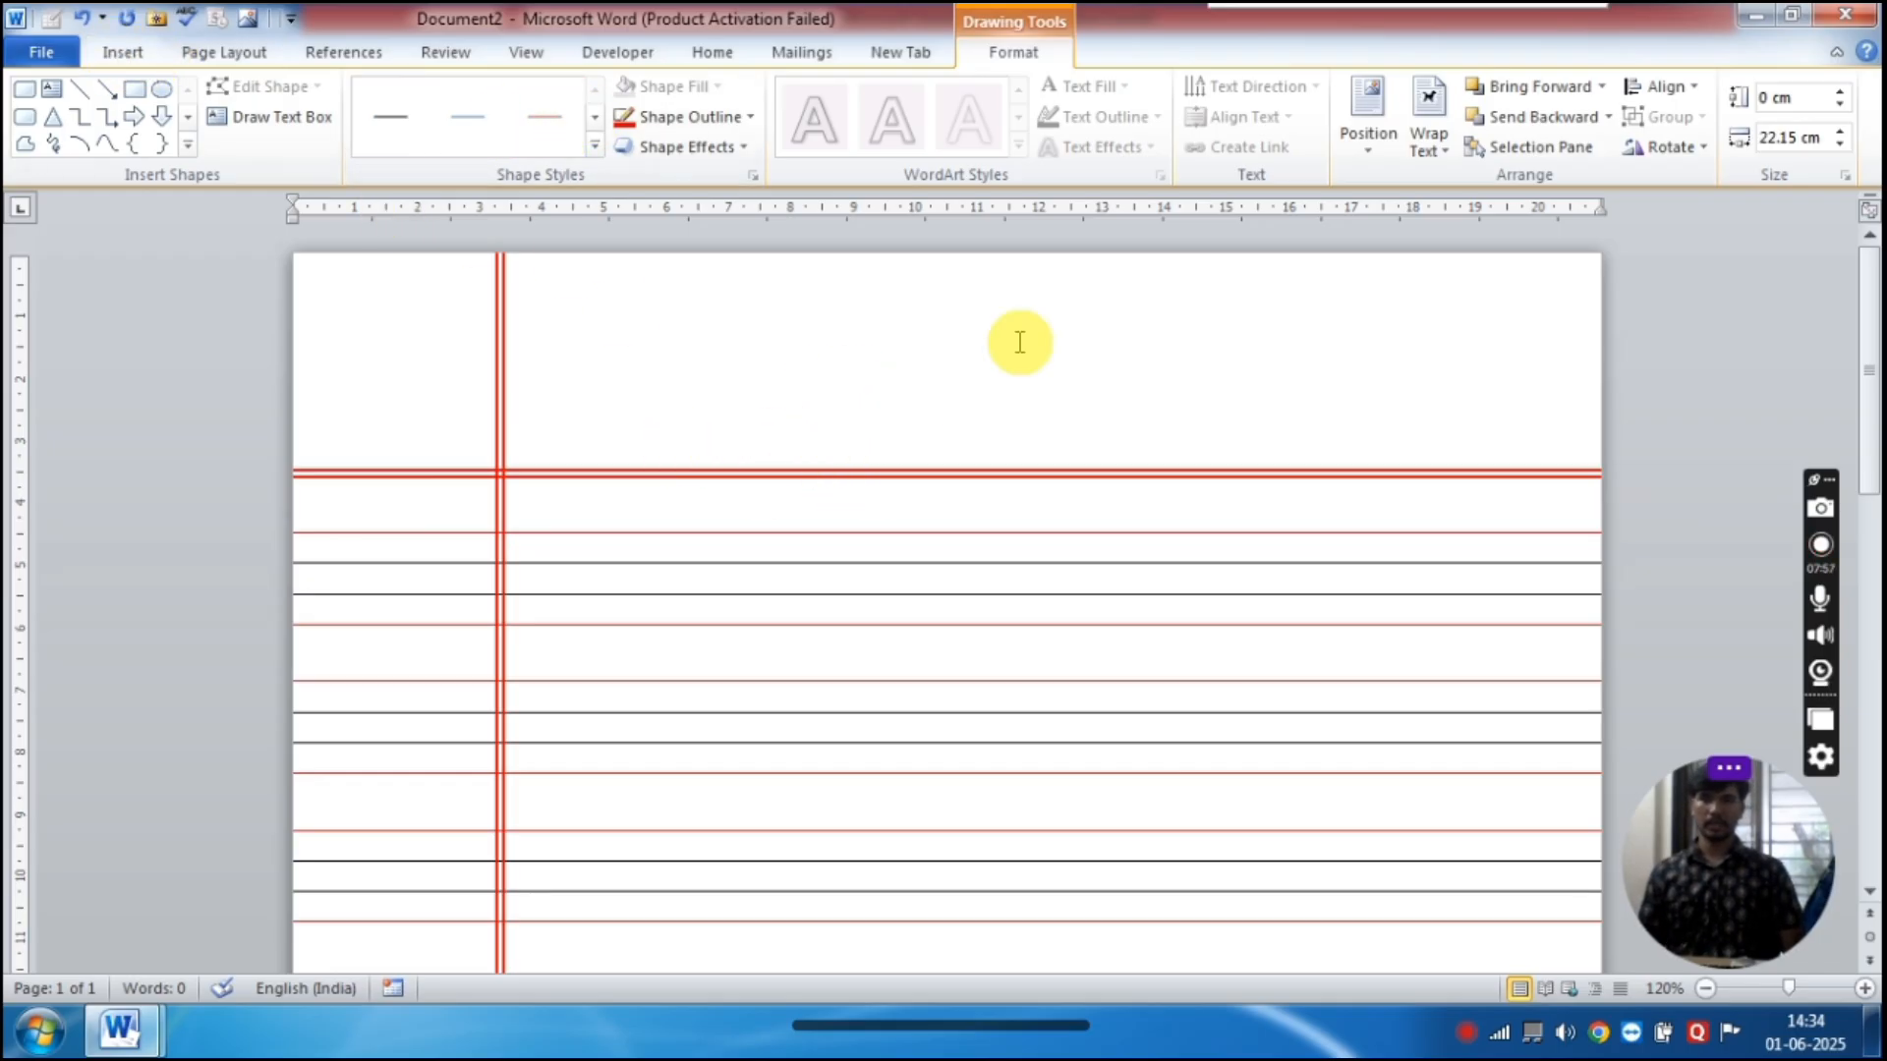
Draw a rounded rectangle in the page's upper-right corner above the double header line, sized about 2.72 cm high by 4.42 cm wide
click(1405, 336)
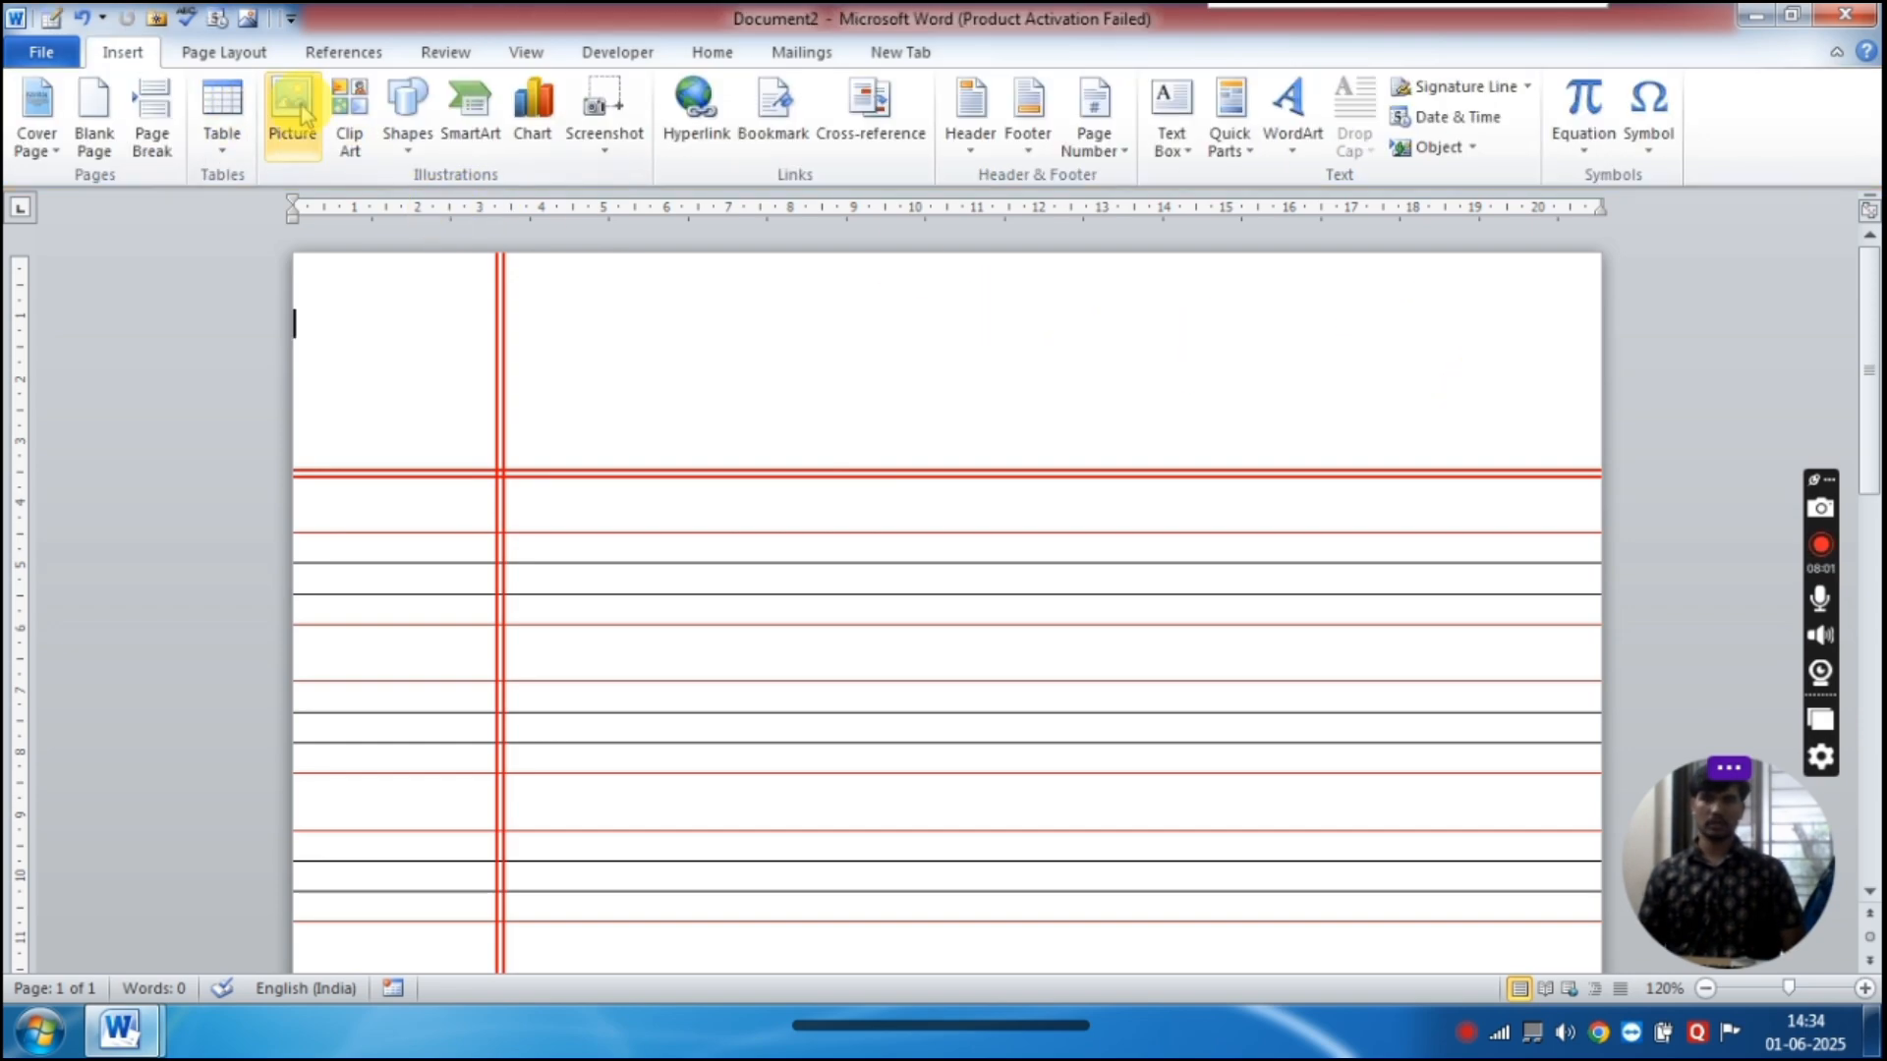
click(408, 150)
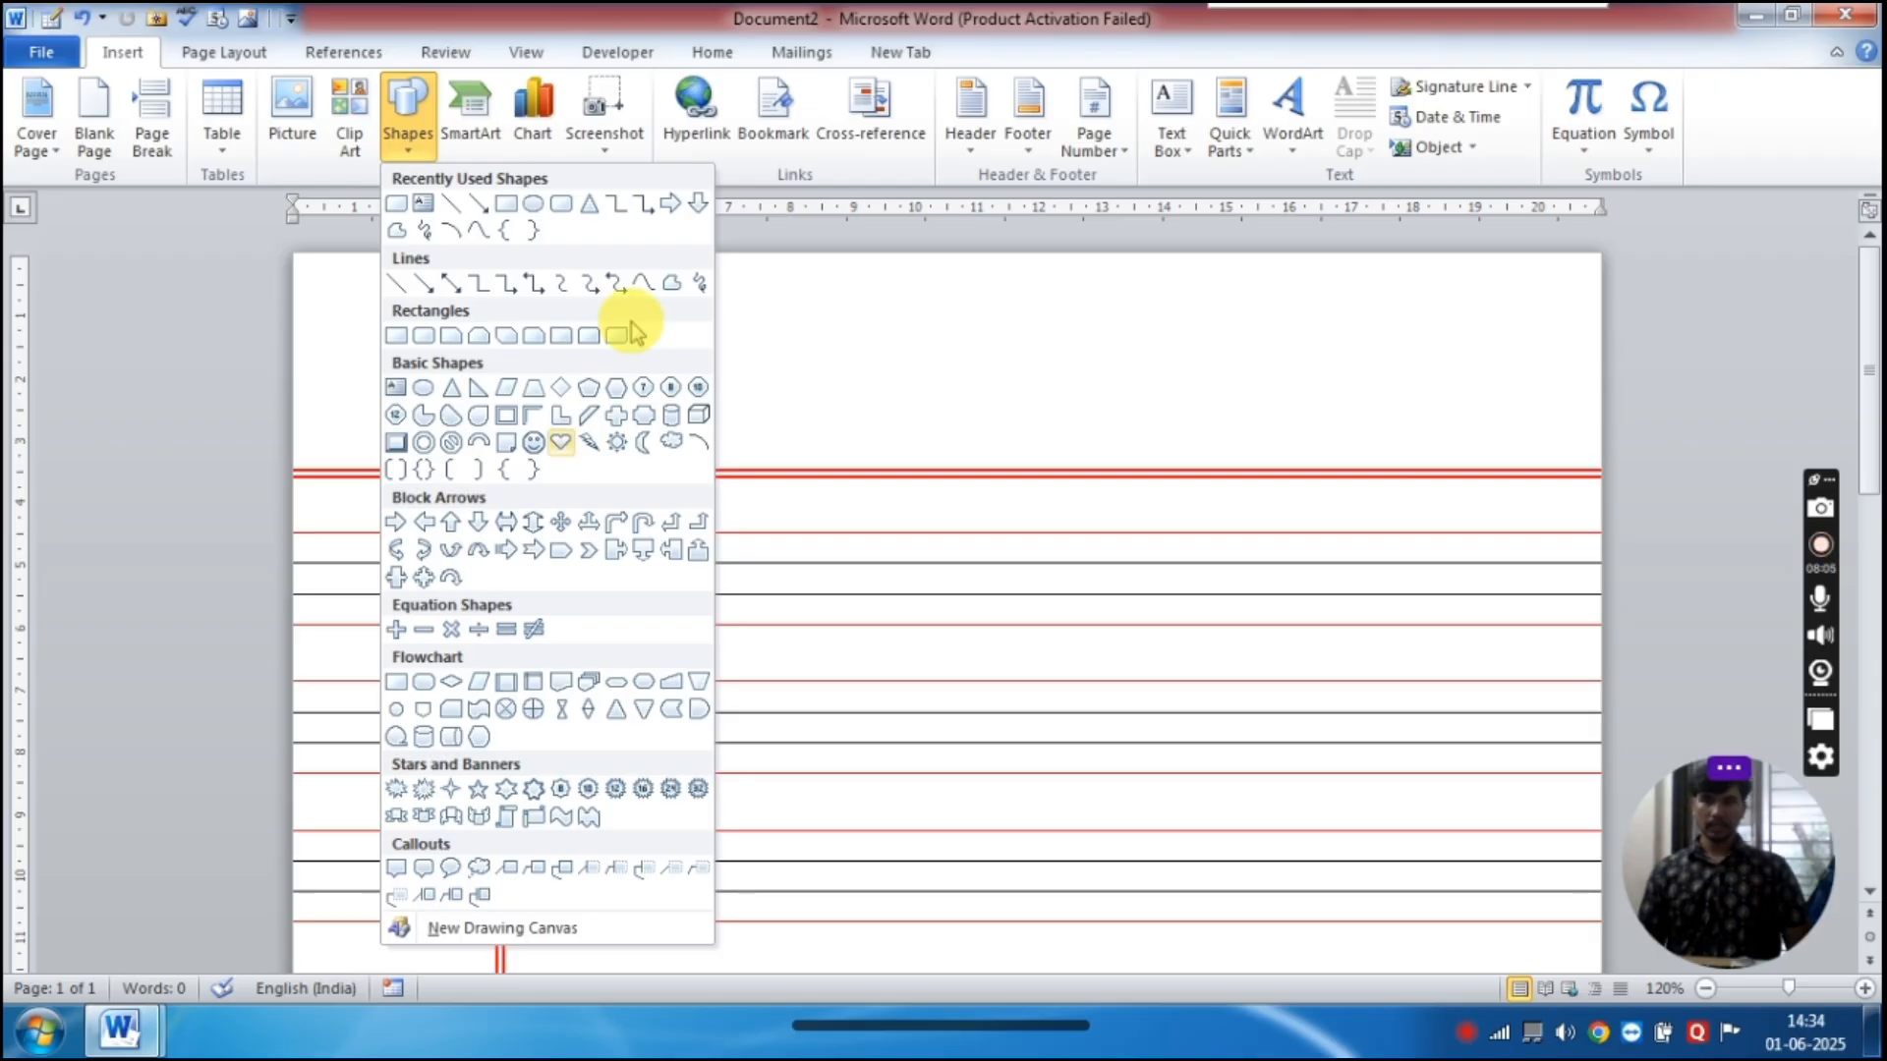
click(563, 205)
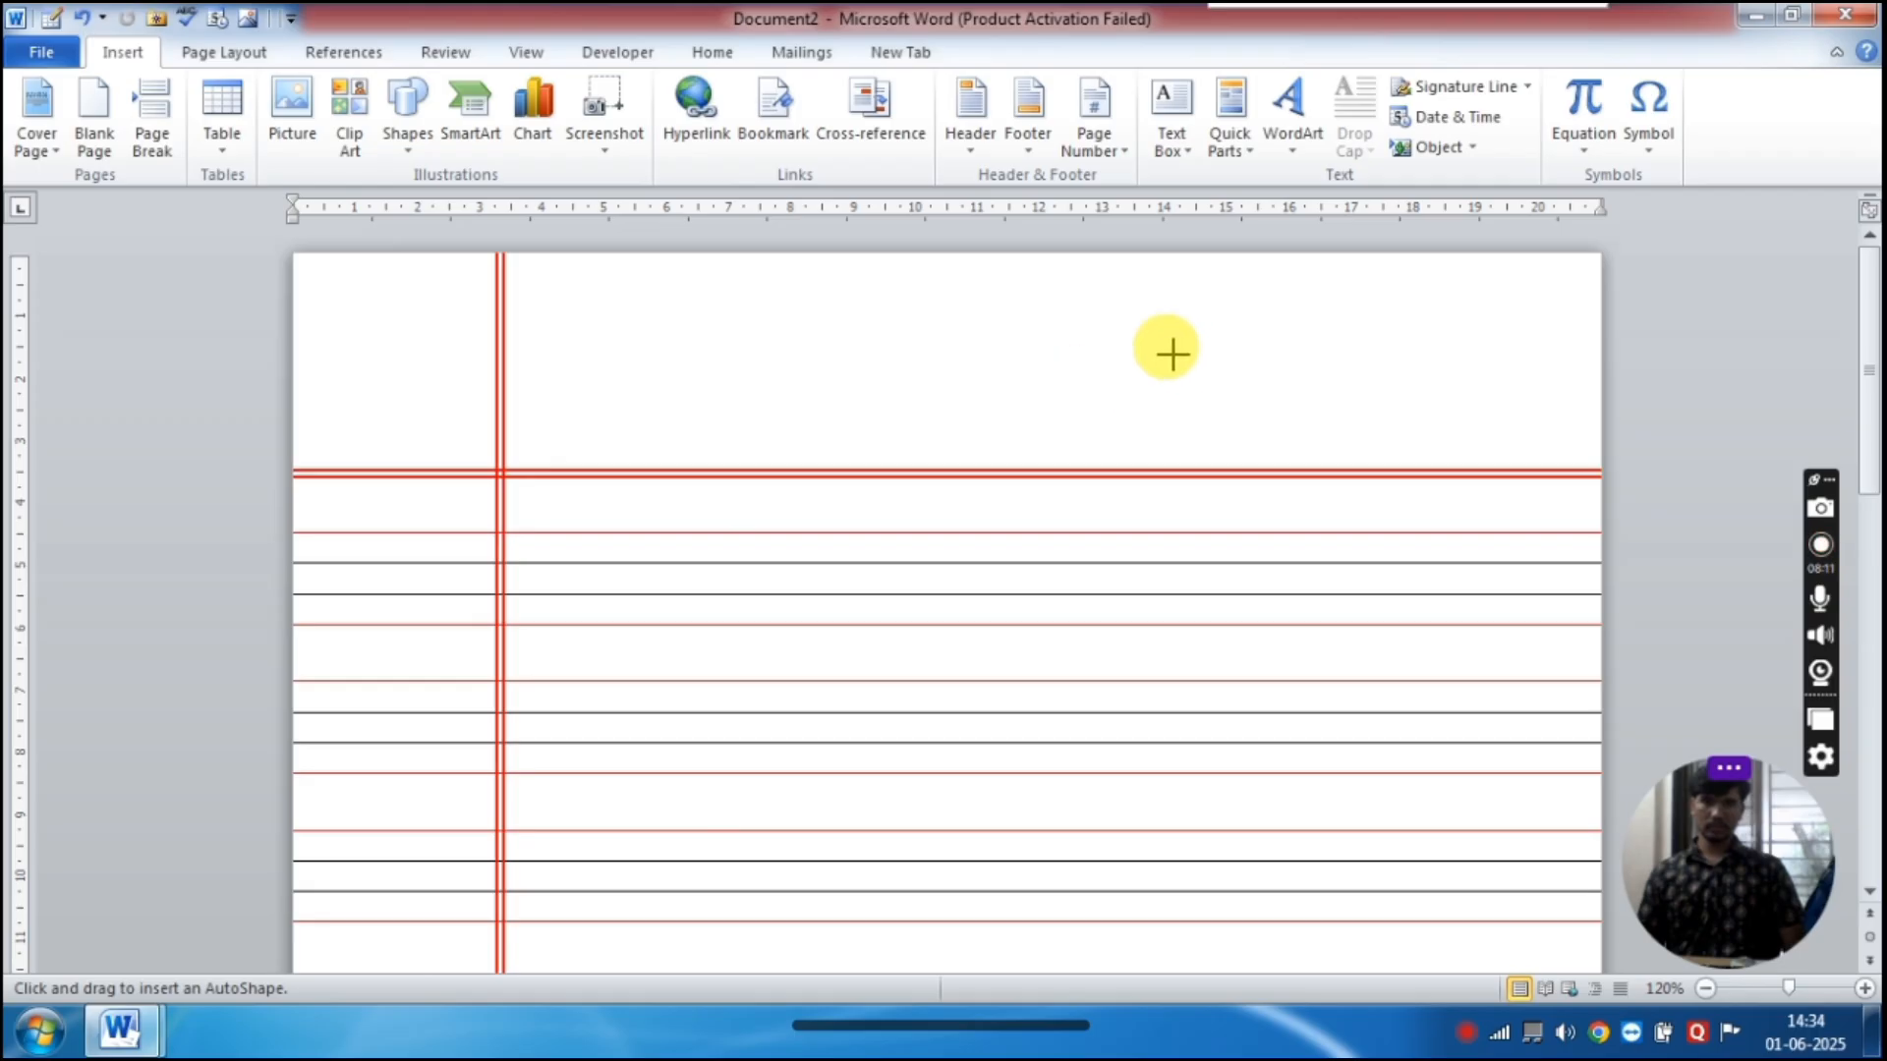
mouse_move(1241, 308)
mouse_down()
mouse_move(1613, 468)
mouse_move(1491, 446)
mouse_move(1537, 455)
mouse_move(1538, 478)
mouse_up()
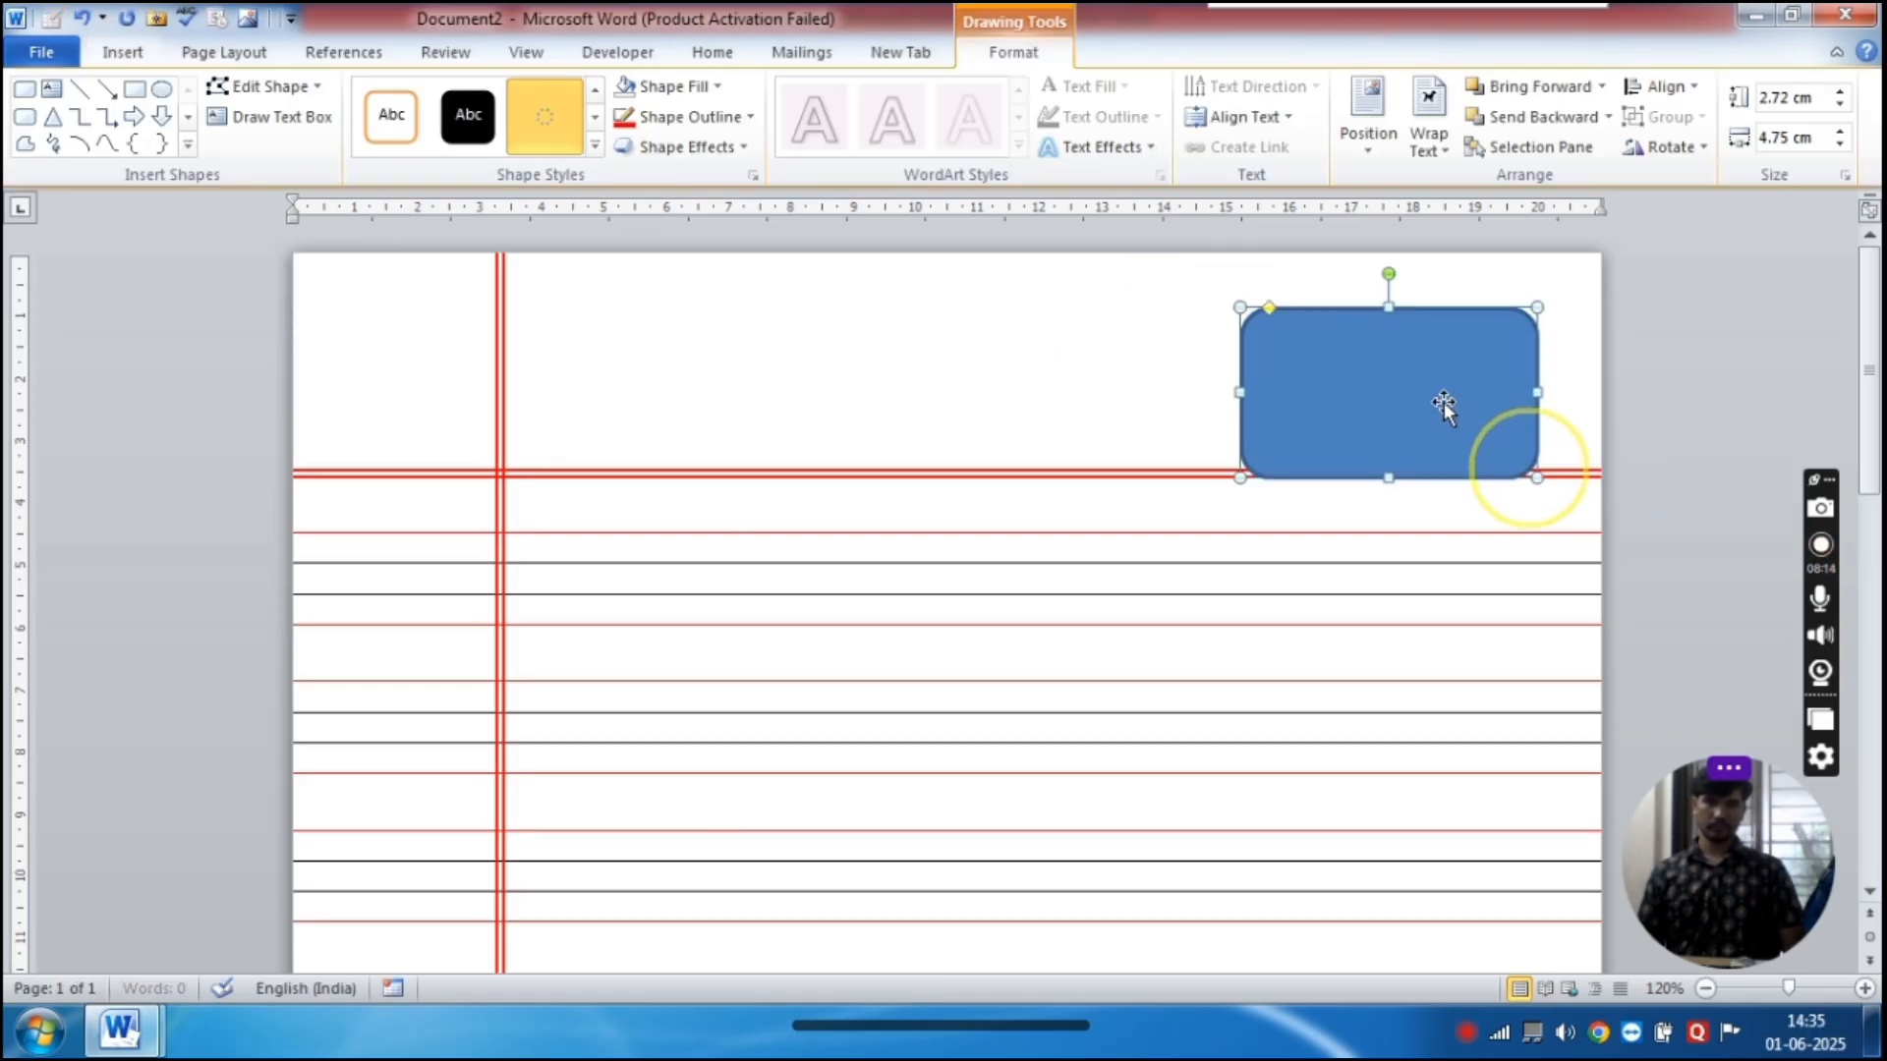
drag(1441, 387, 1434, 391)
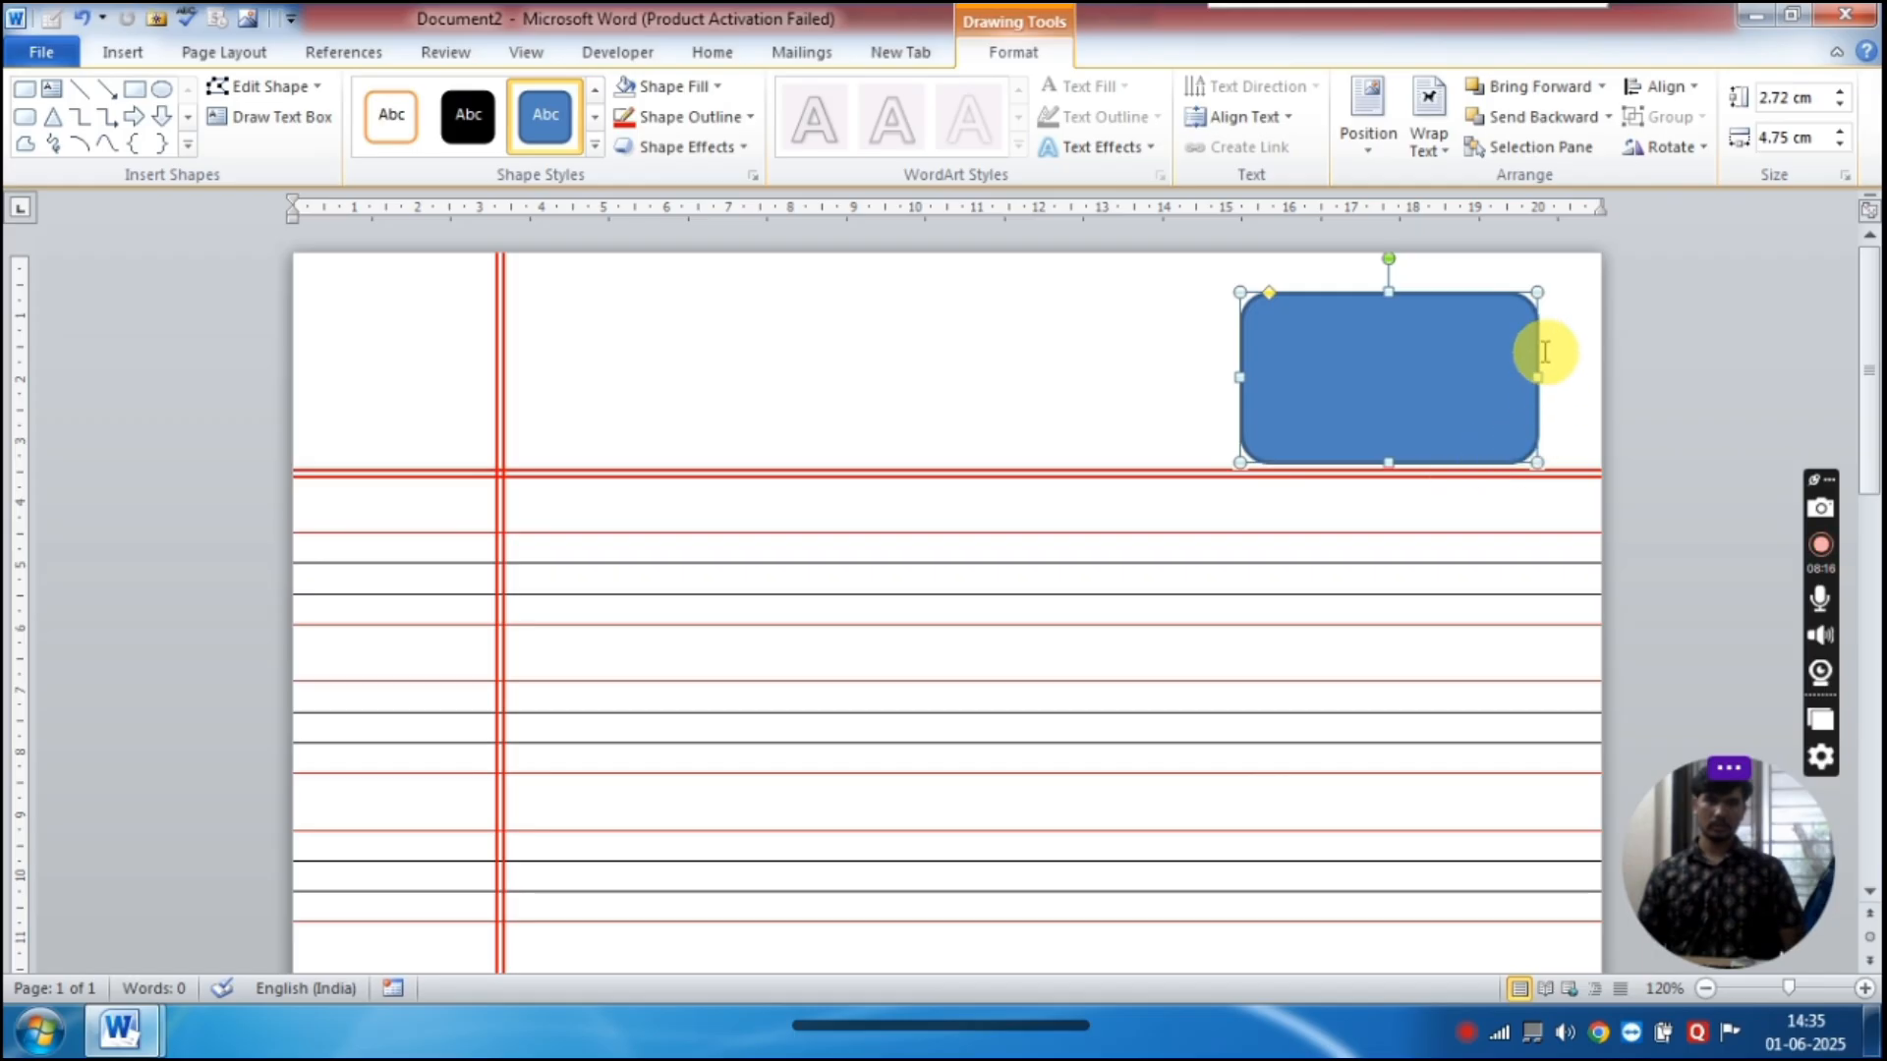
drag(1537, 292, 1516, 292)
mouse_move(1427, 333)
mouse_down()
mouse_move(1378, 354)
mouse_move(1406, 348)
mouse_up()
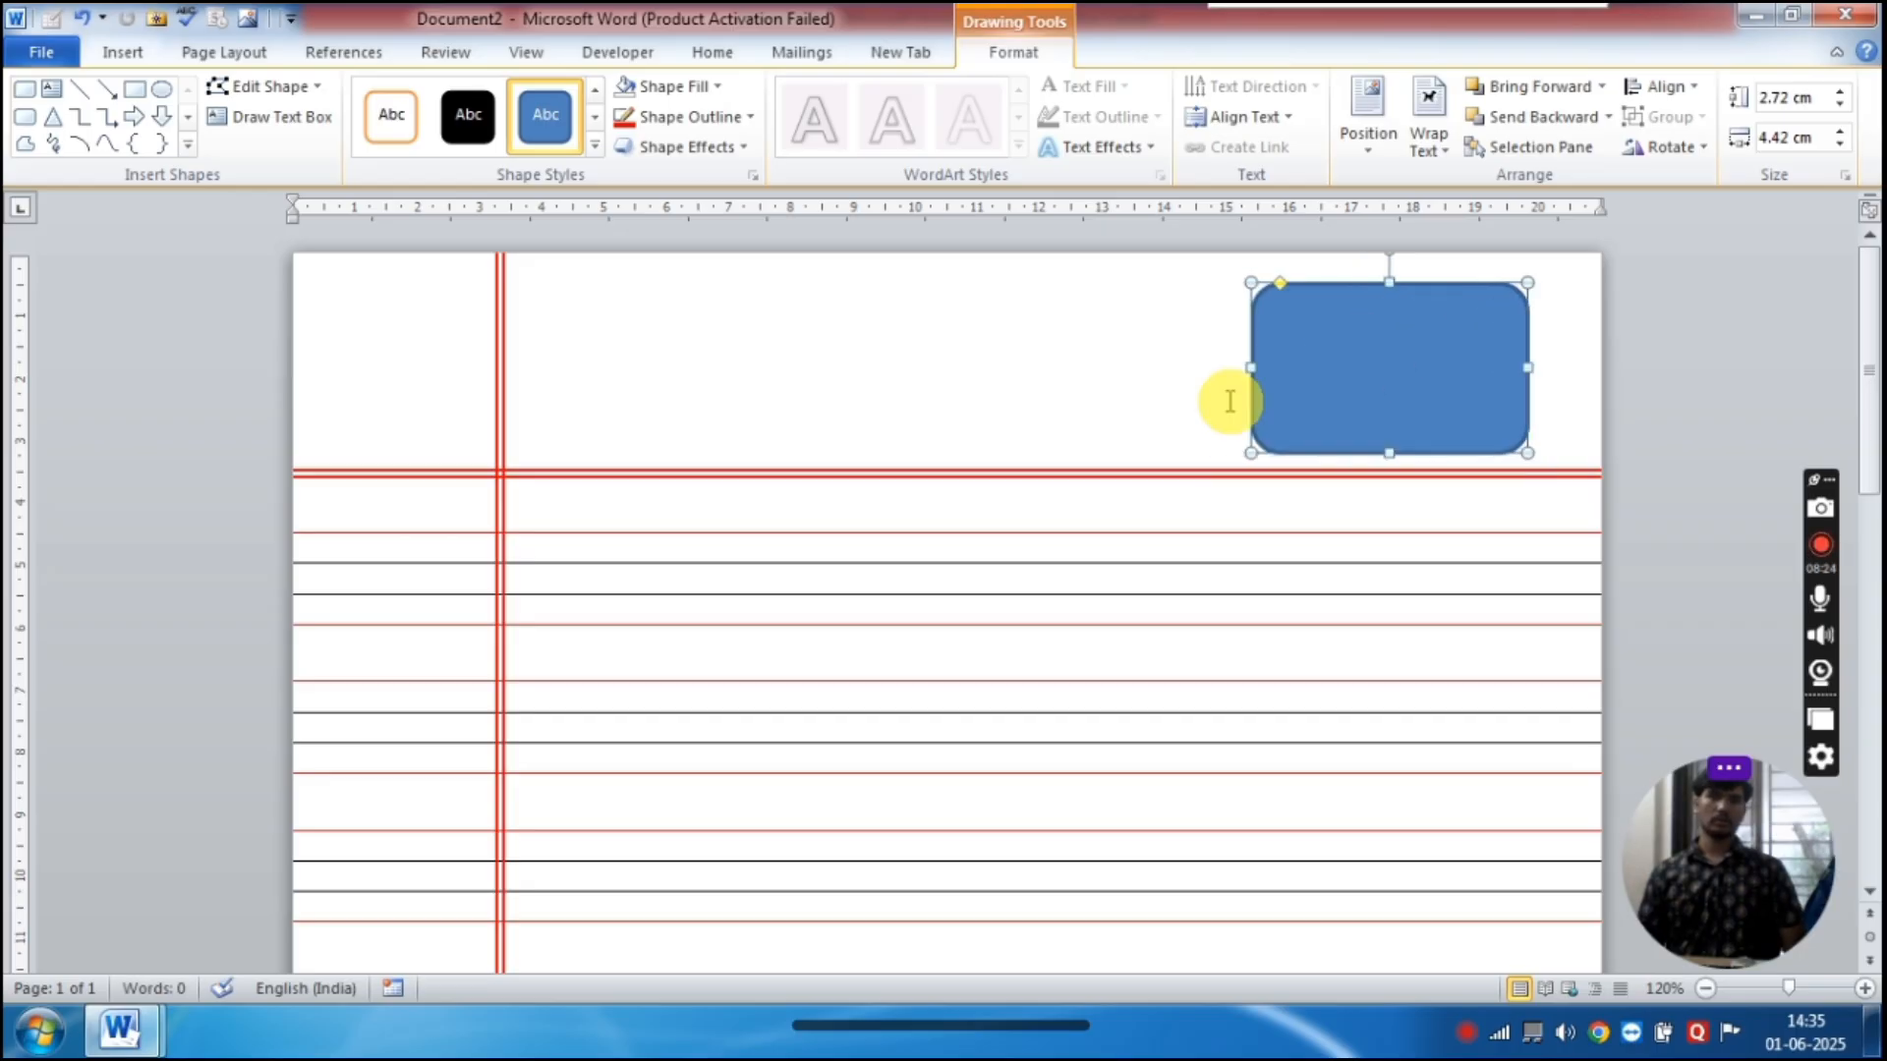
Set the rounded rectangle to no fill with a standard red outline
click(680, 87)
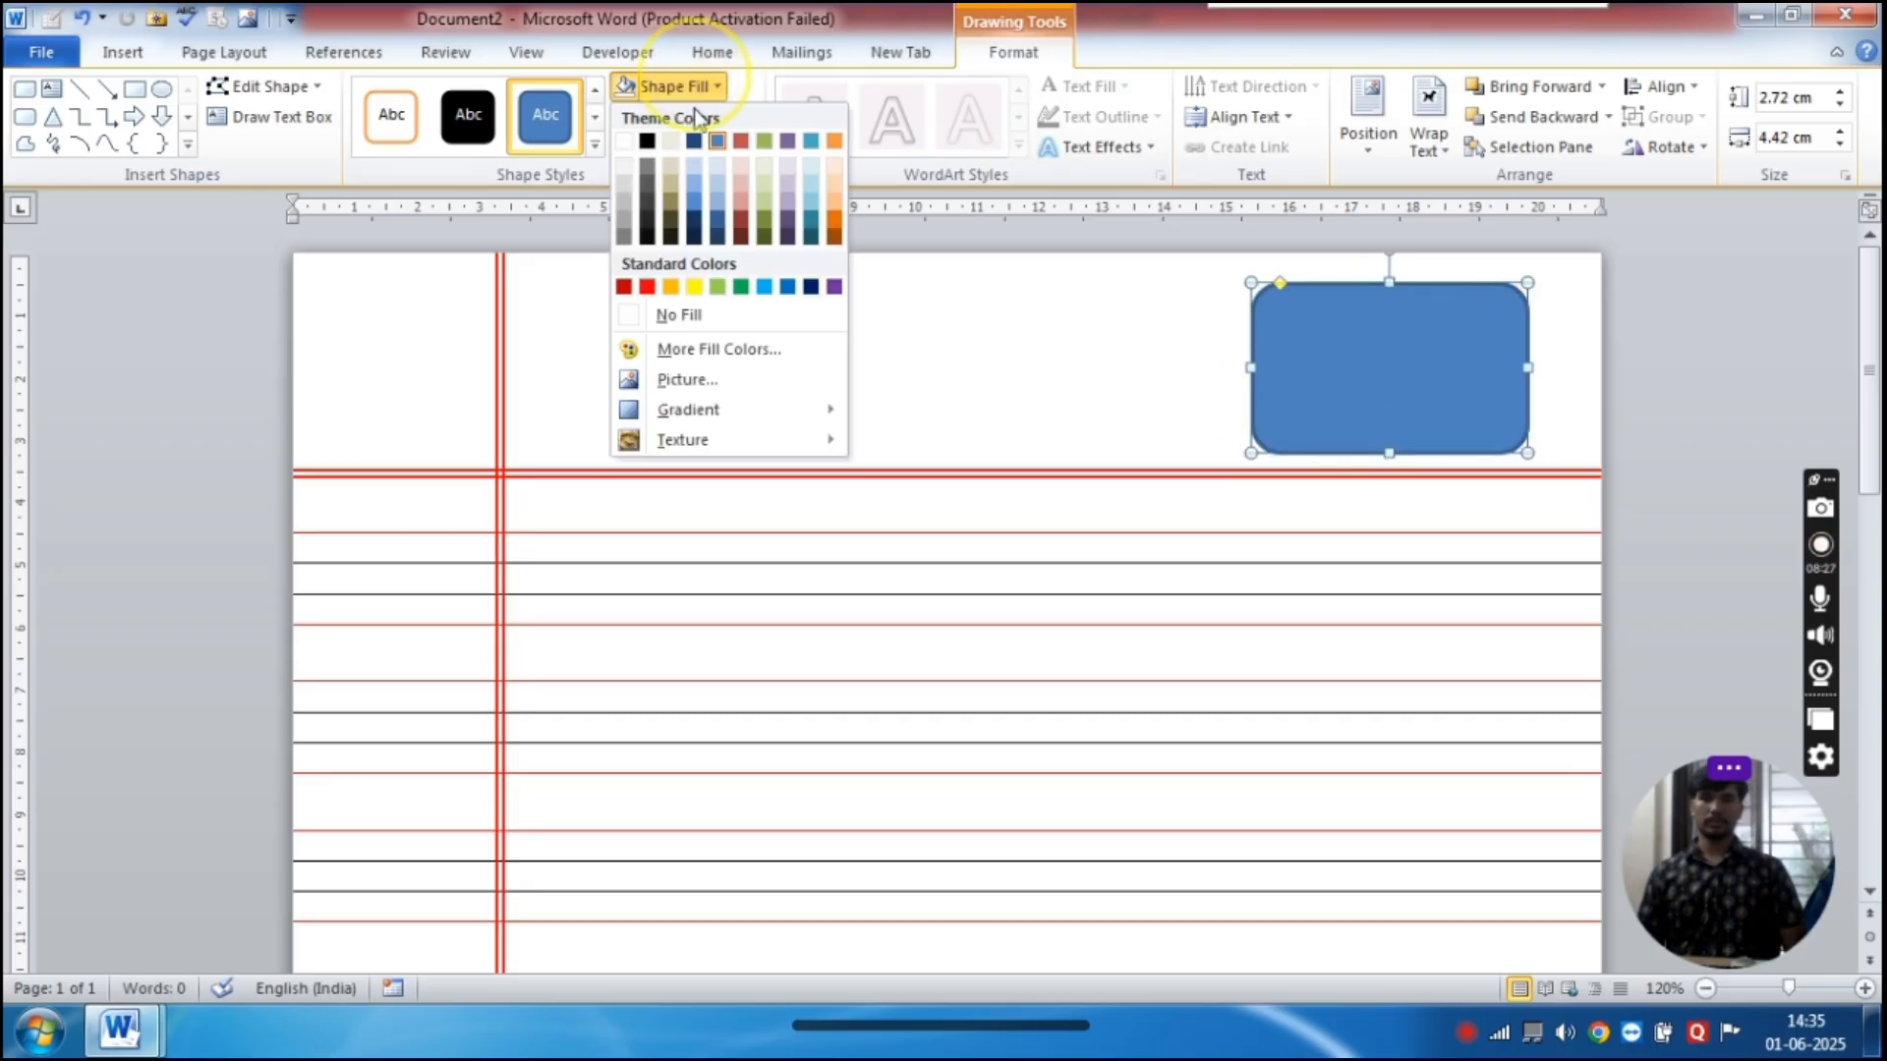
click(673, 314)
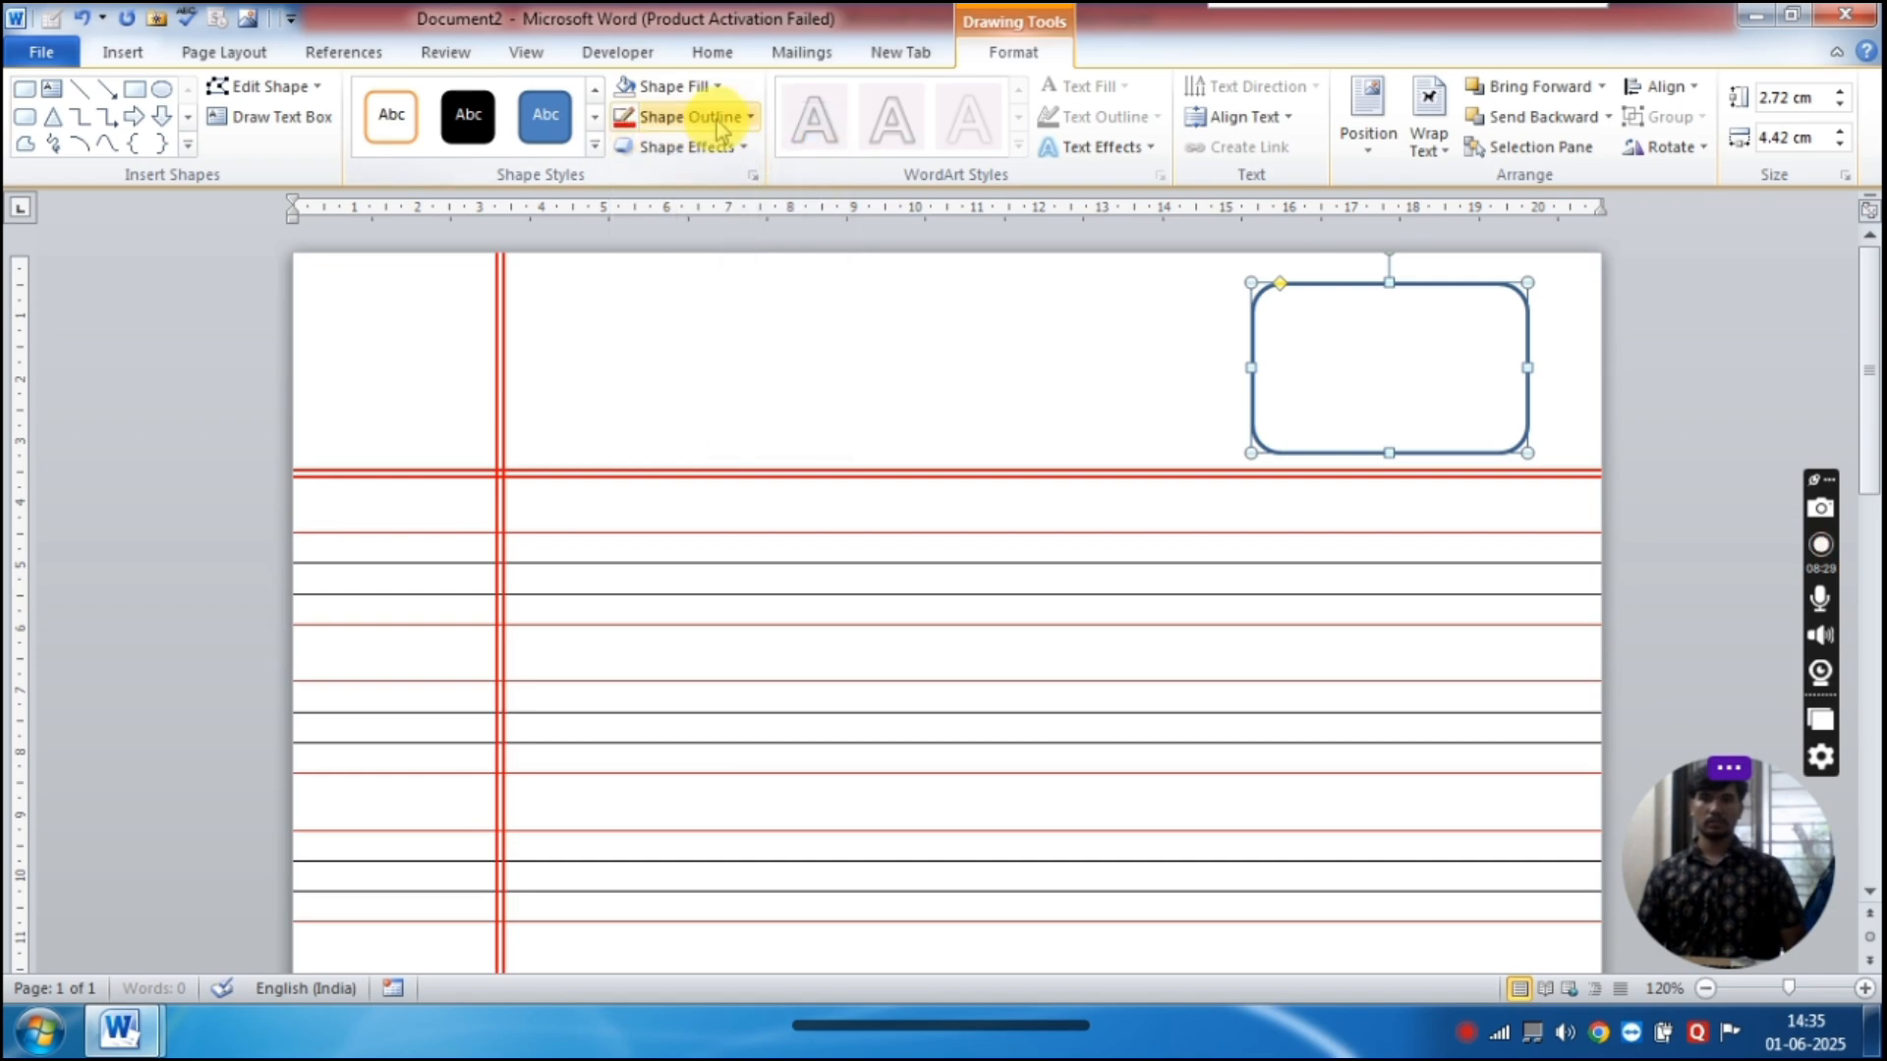
click(720, 118)
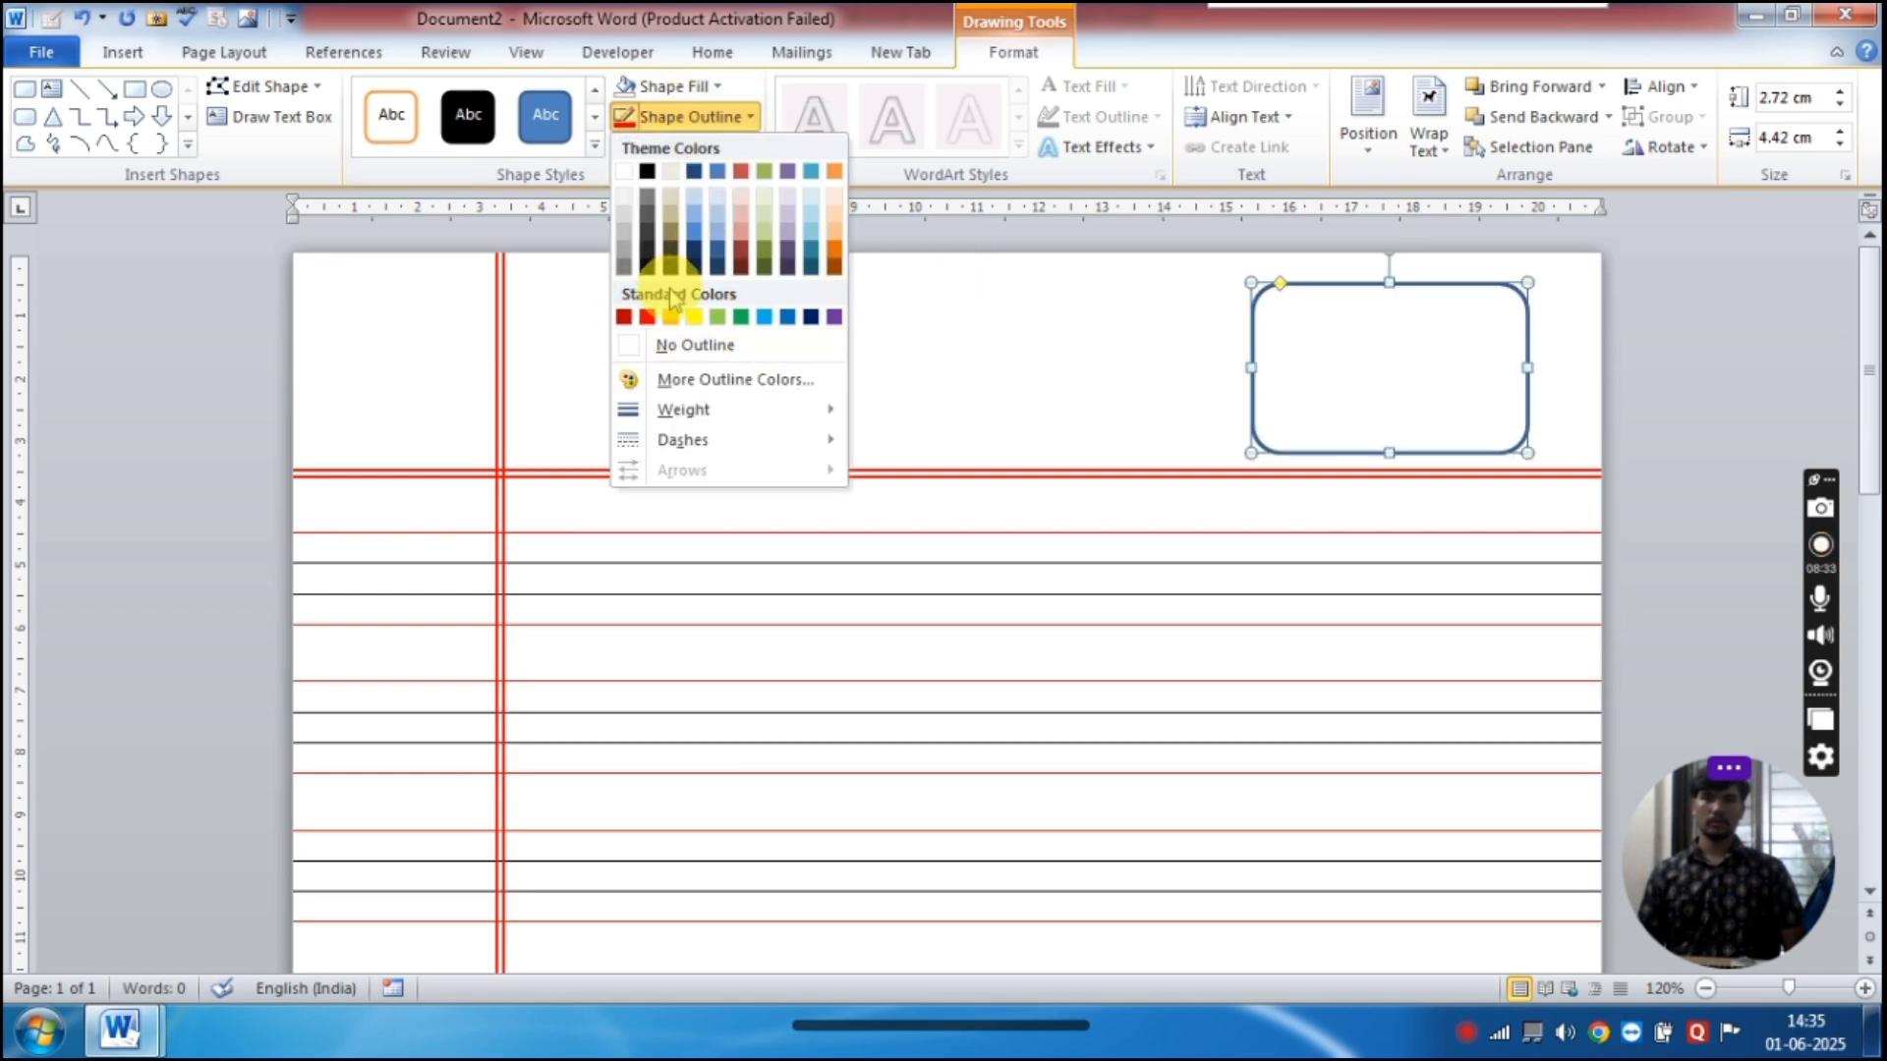
click(647, 316)
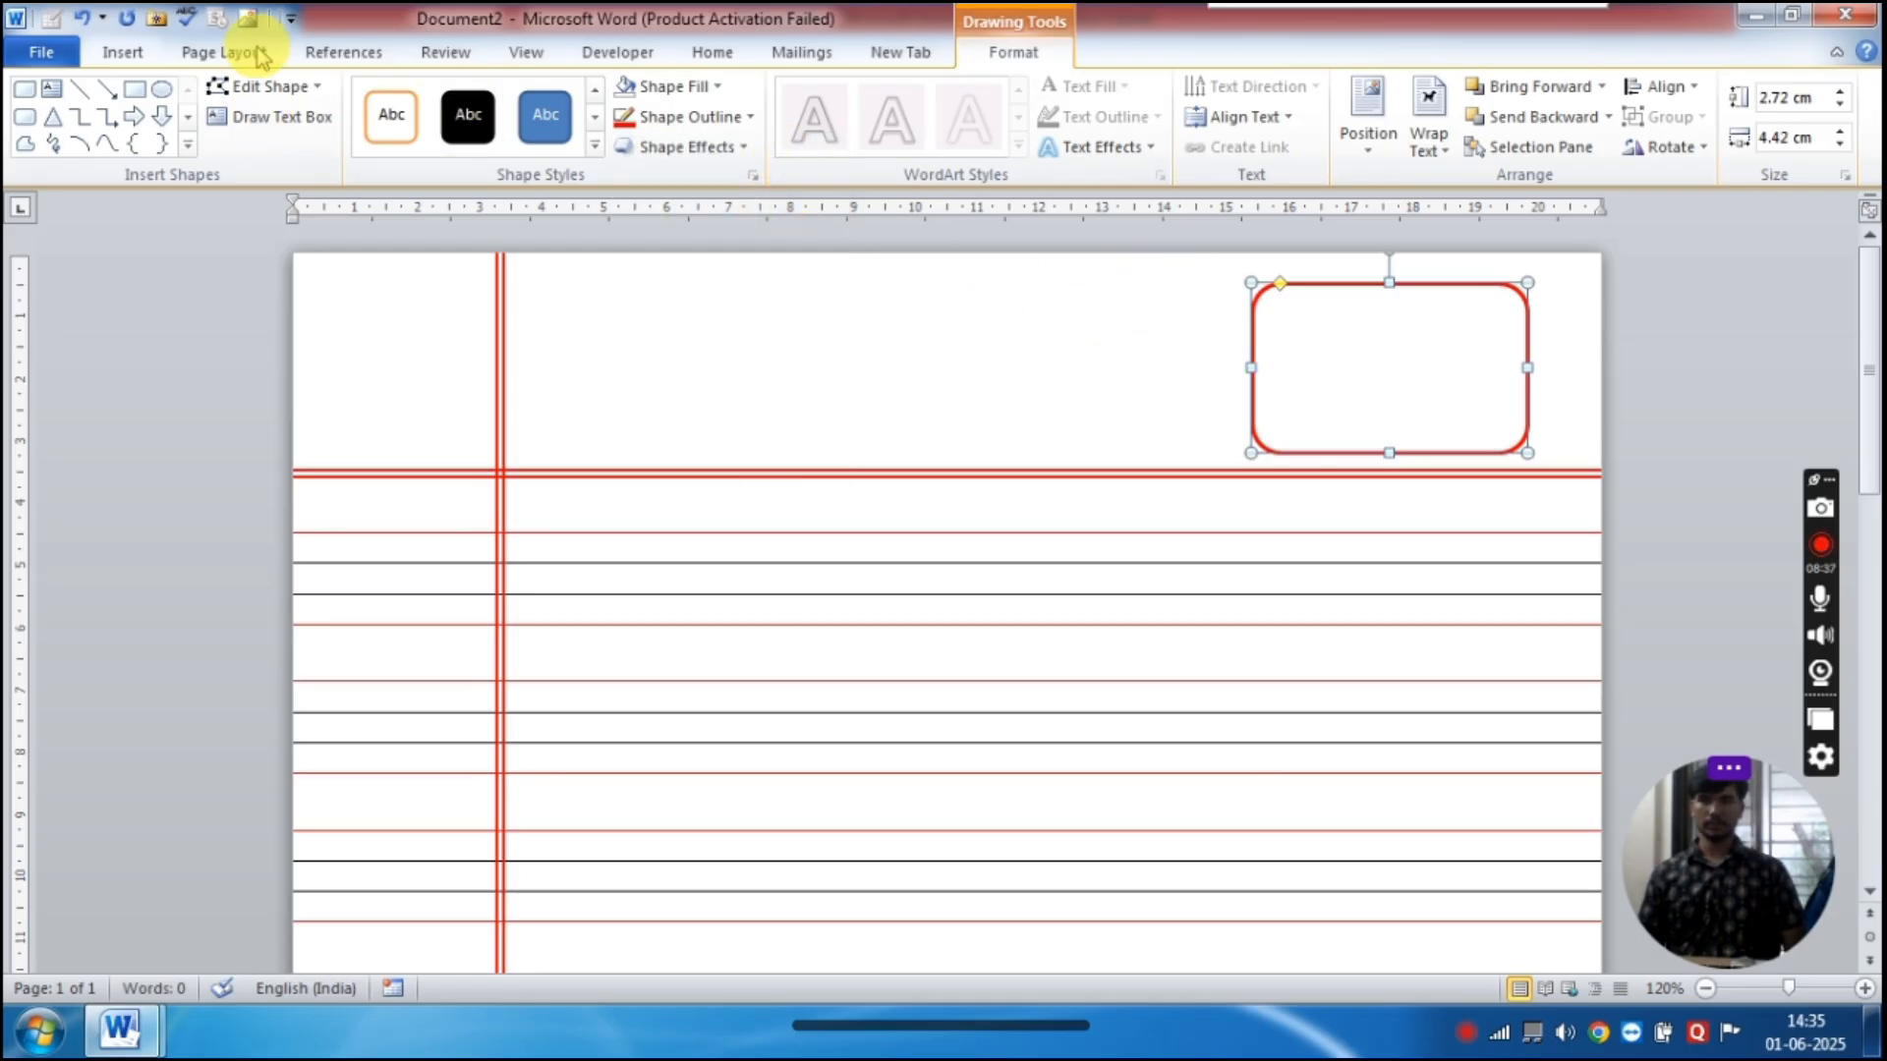
Add a text box about 2.58 cm high by 3.4 cm wide over the rounded rectangle, with dotted "Page" and "Date" lines
click(54, 91)
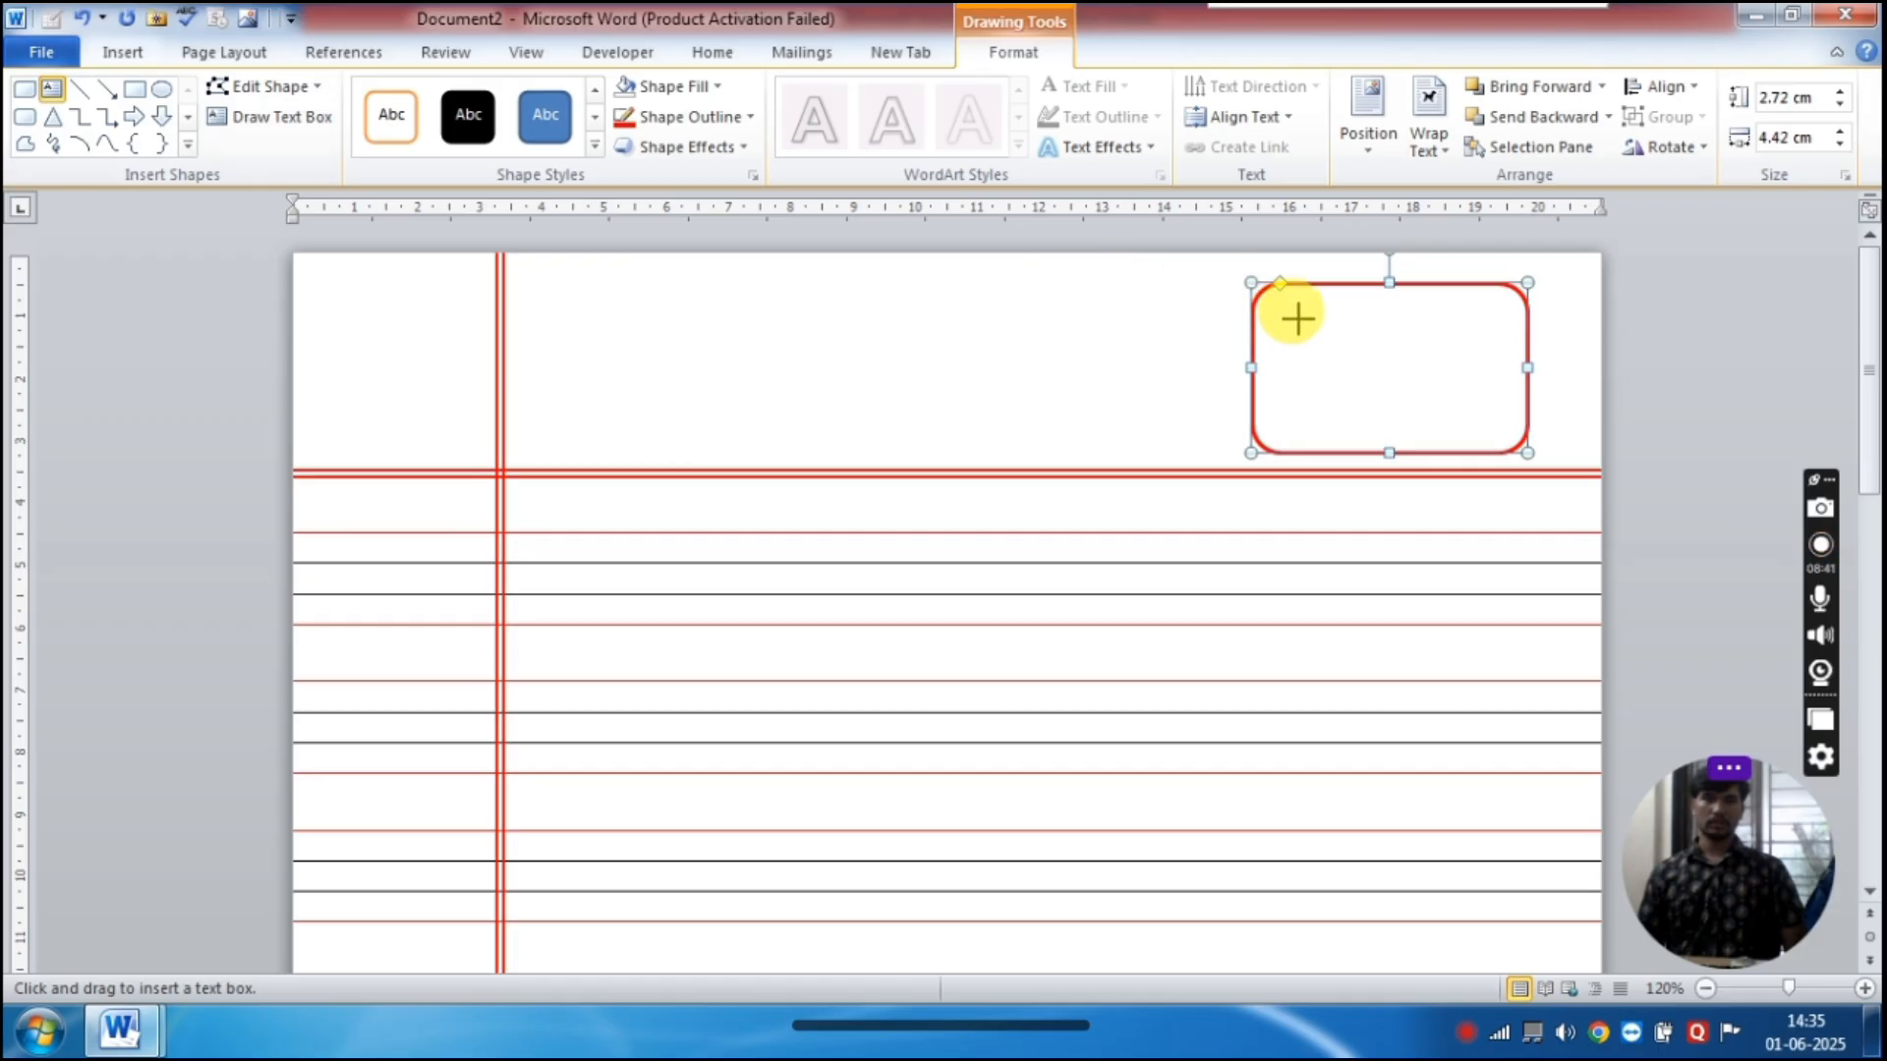
drag(1298, 312, 1431, 402)
drag(1510, 470, 1512, 471)
click(1383, 384)
click(1363, 346)
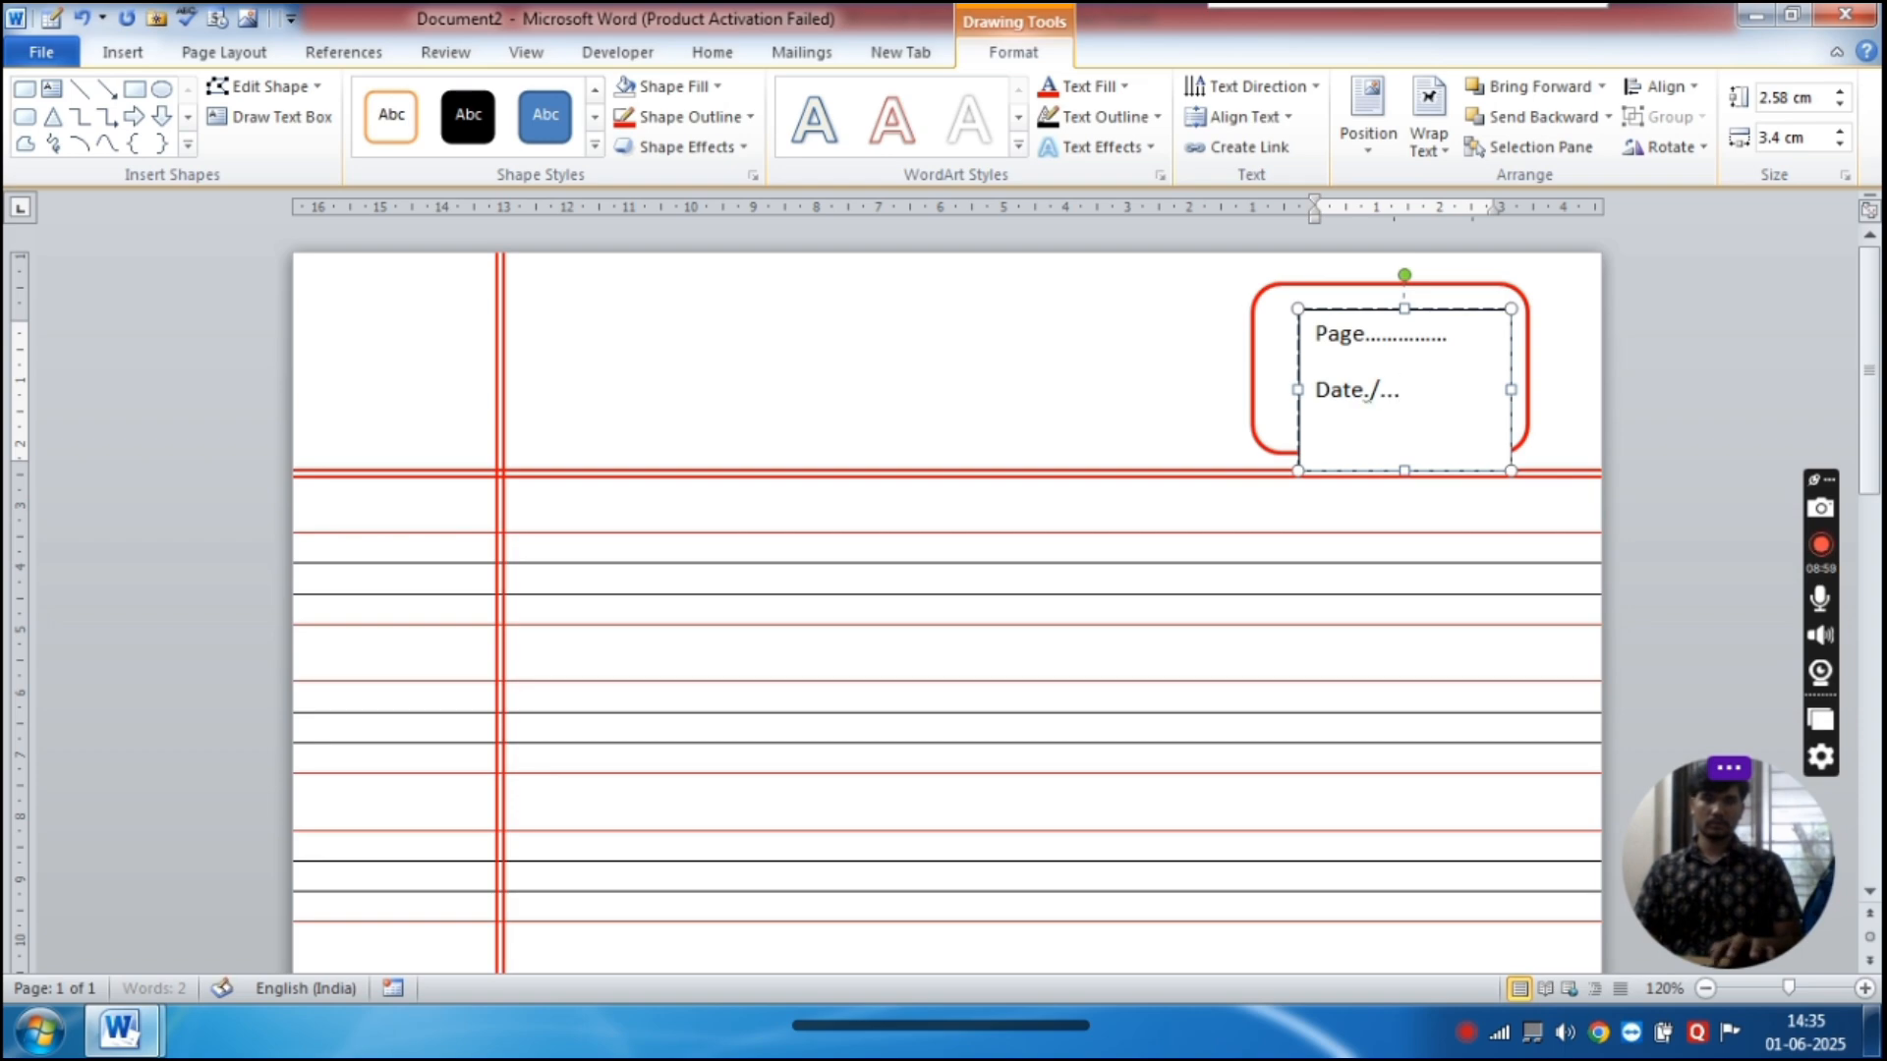
key(BackSpace)
key(BackSpace)
key(BackSpace)
key(BackSpace)
key(BackSpace)
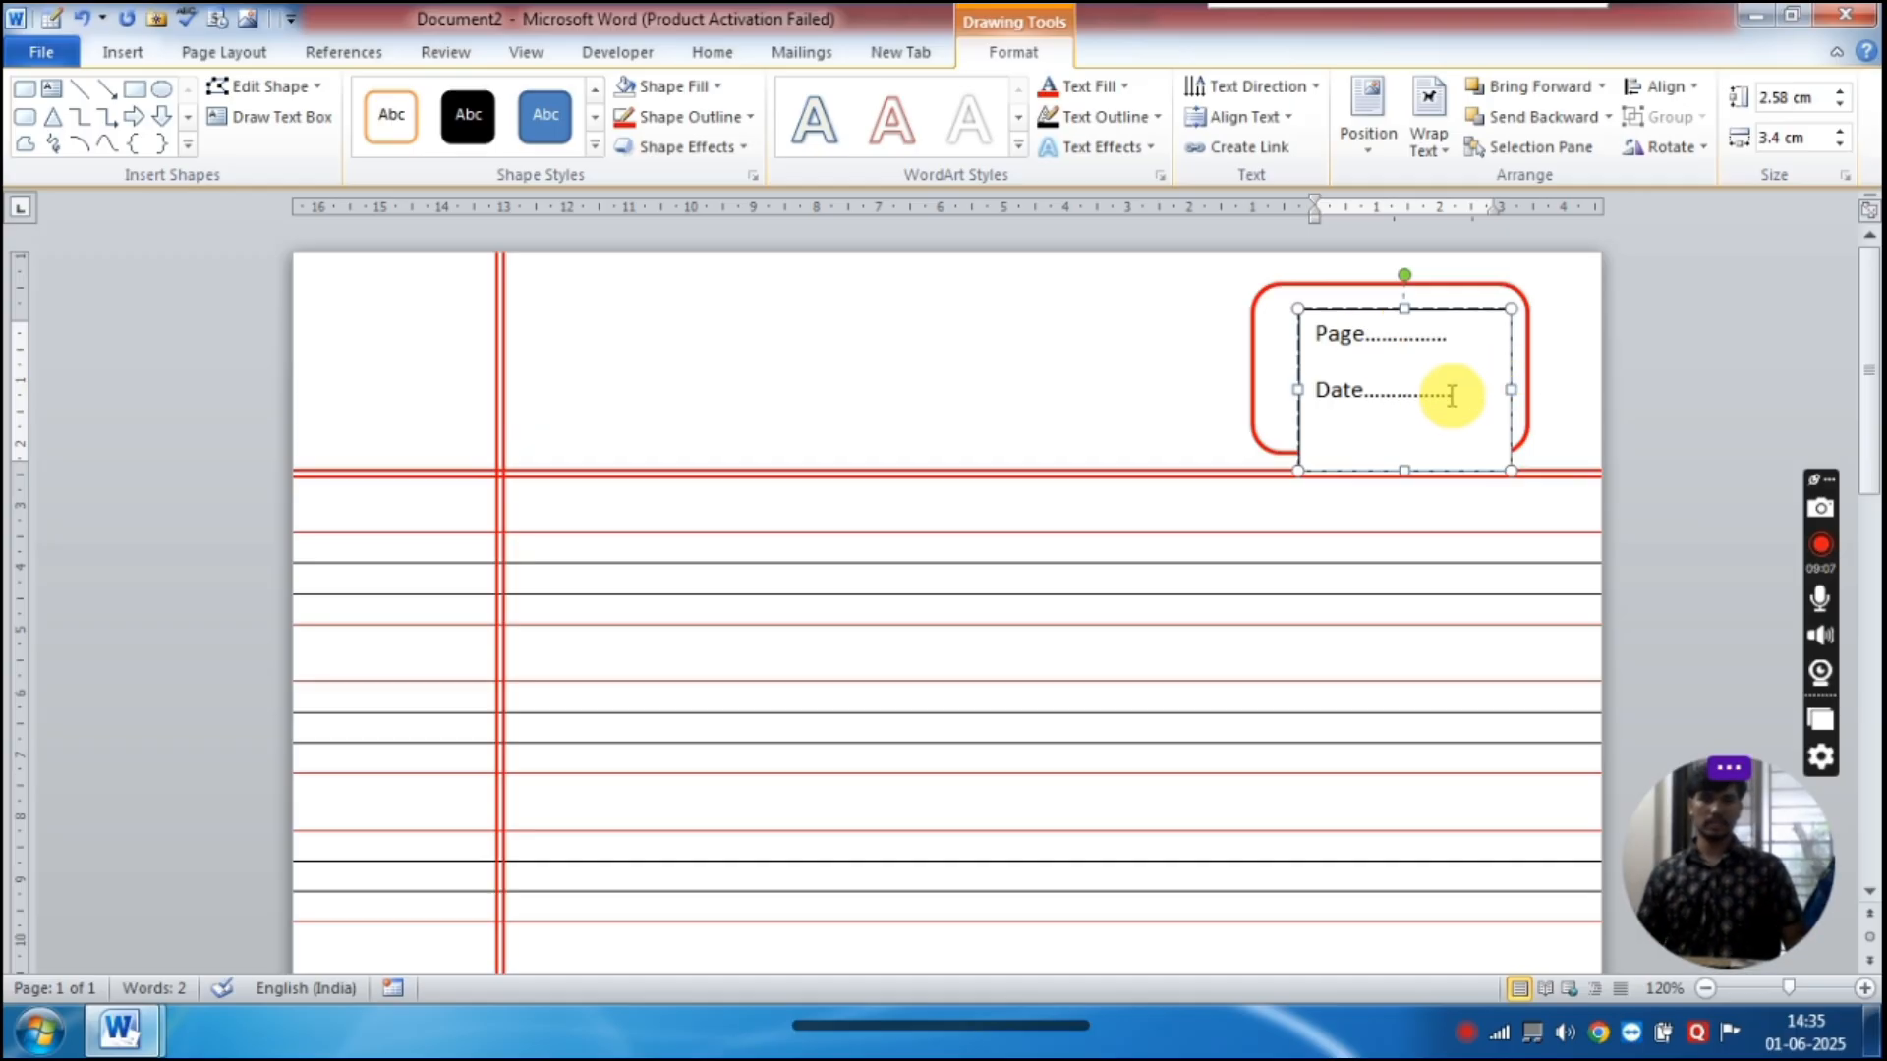
Set the text fill of the Page and Date lines to standard red
drag(1459, 437, 1321, 295)
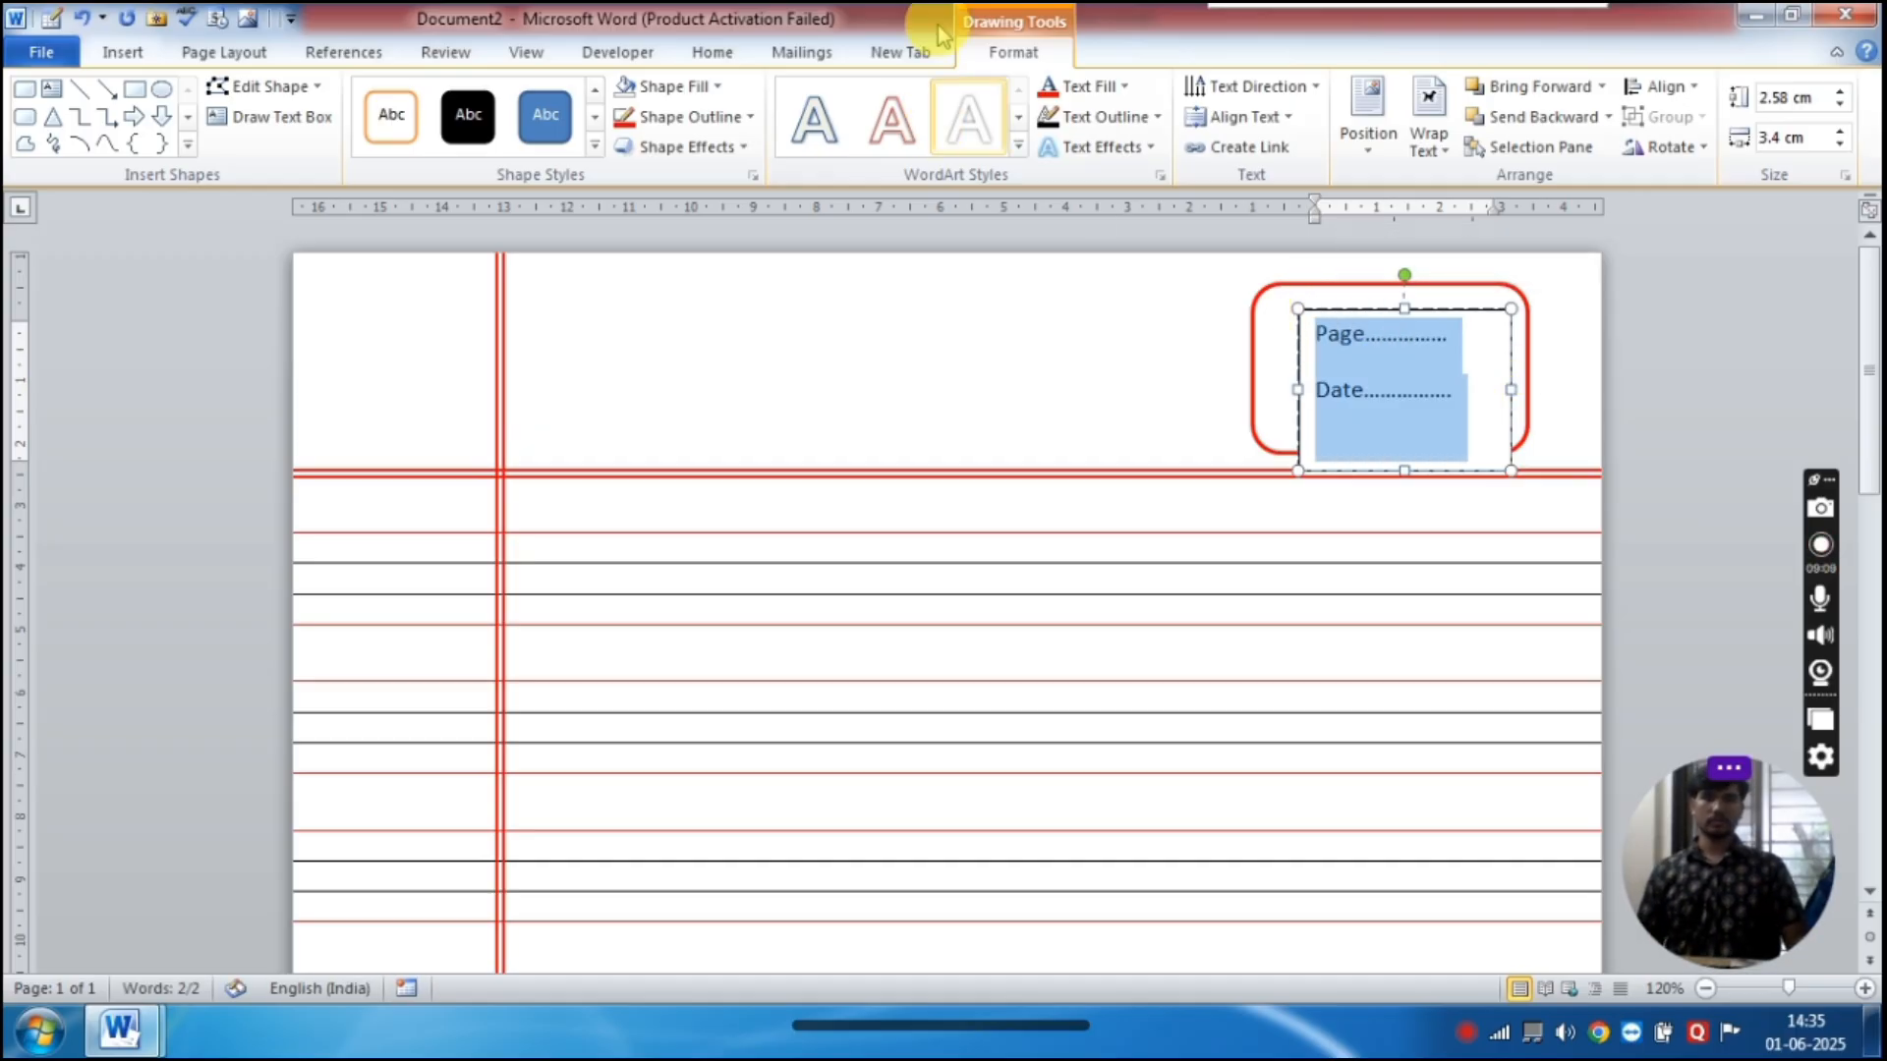
click(1113, 89)
click(1069, 320)
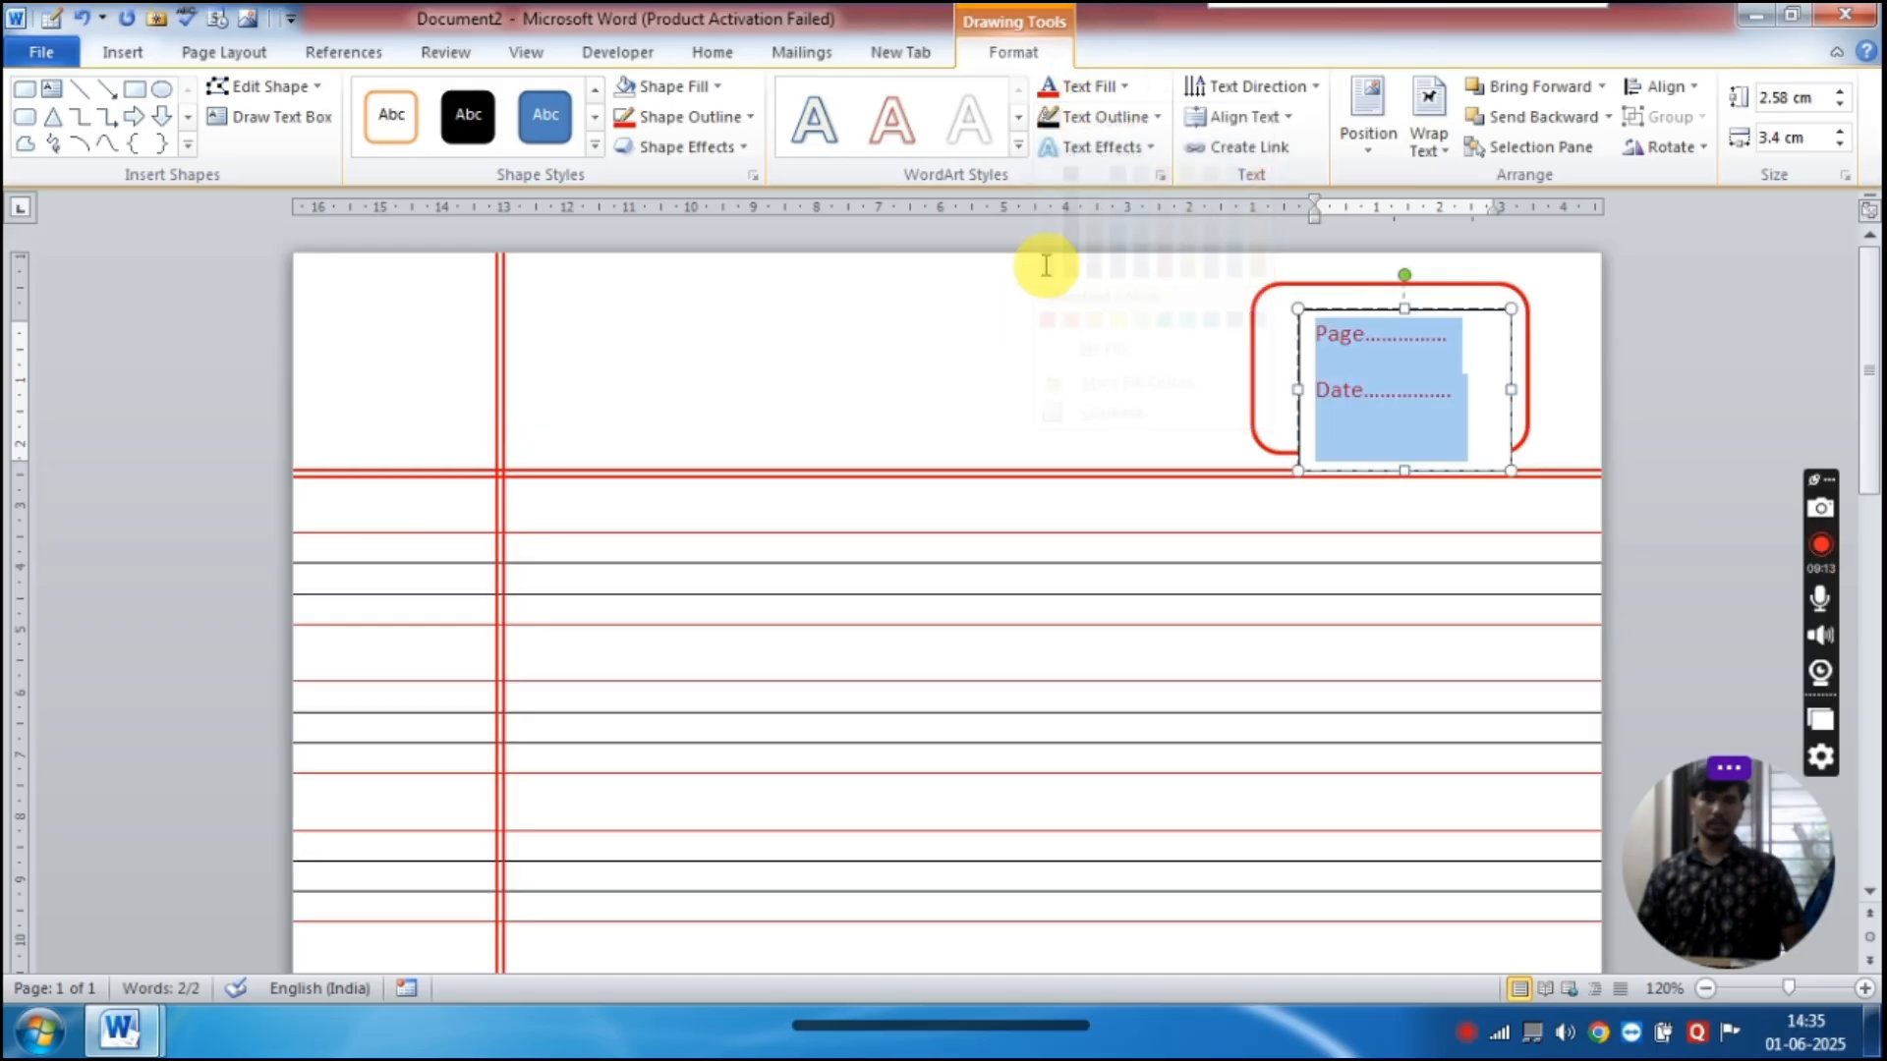
Remove the fill and the outline from the Page and Date text box
click(695, 89)
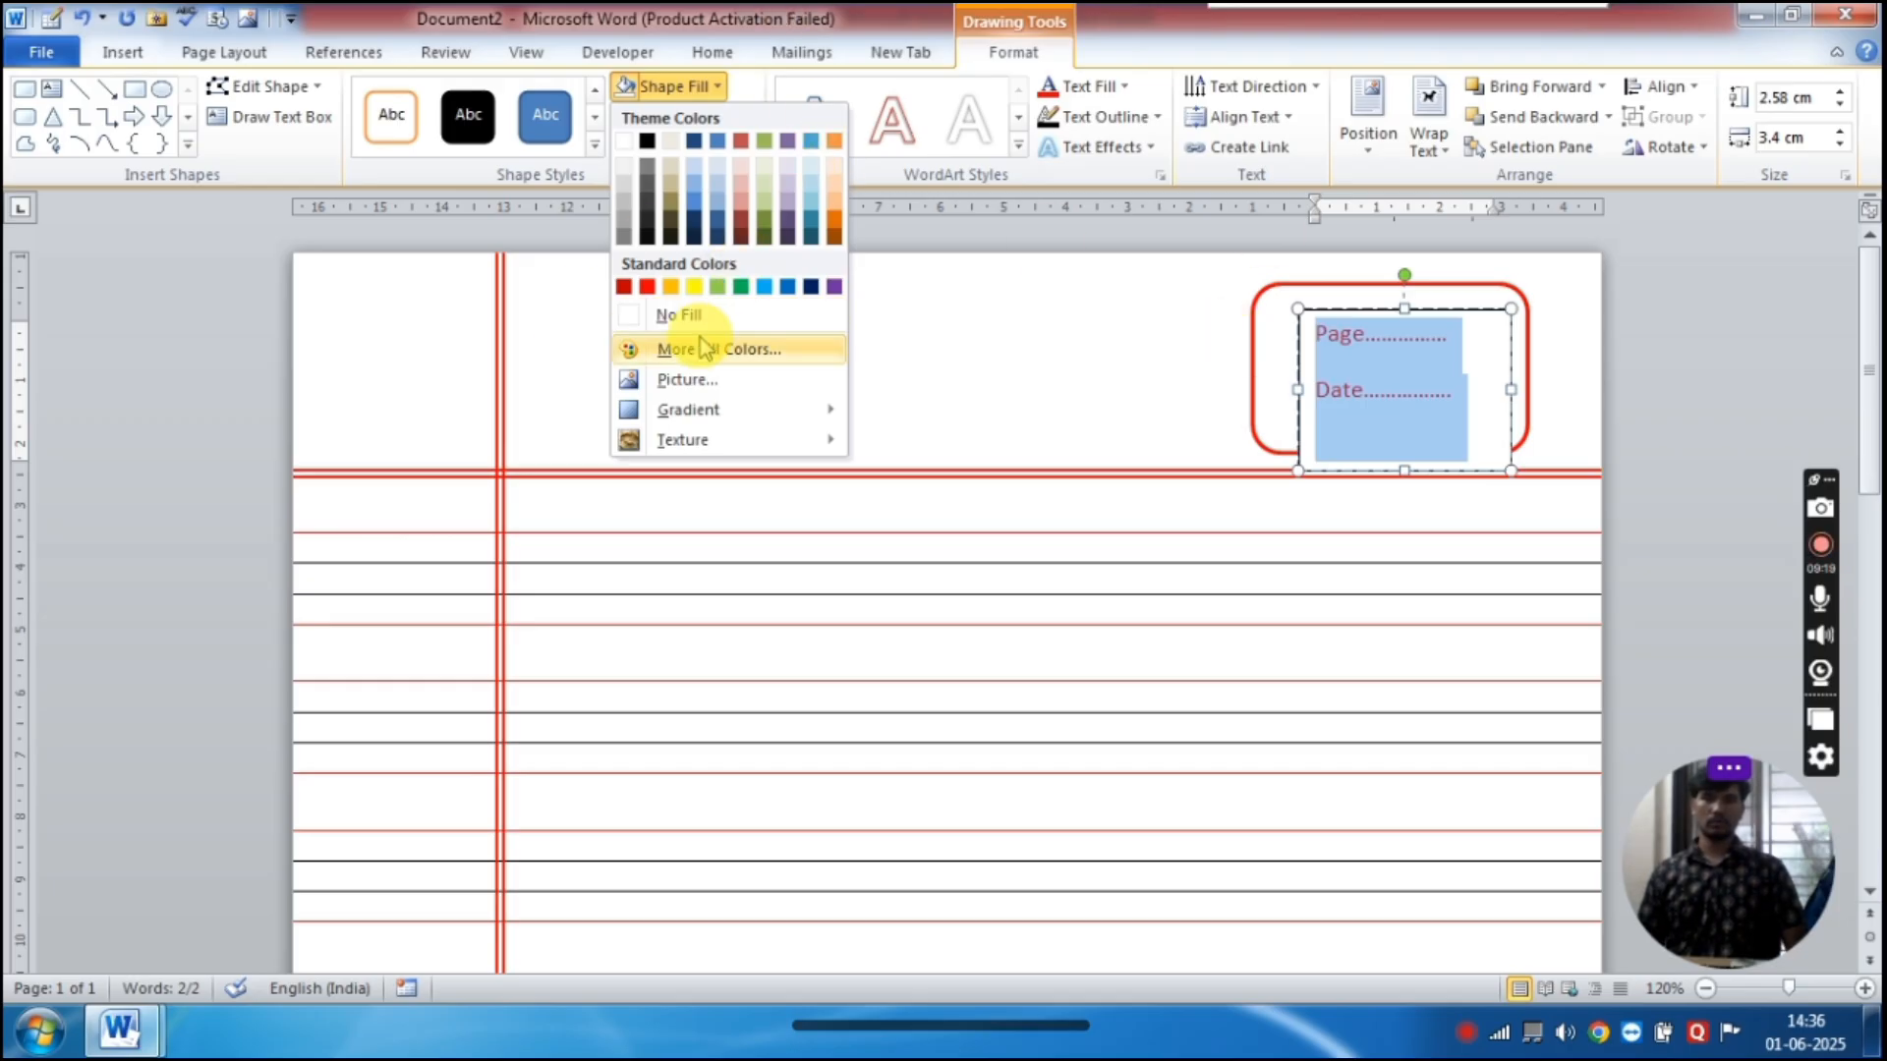
click(977, 341)
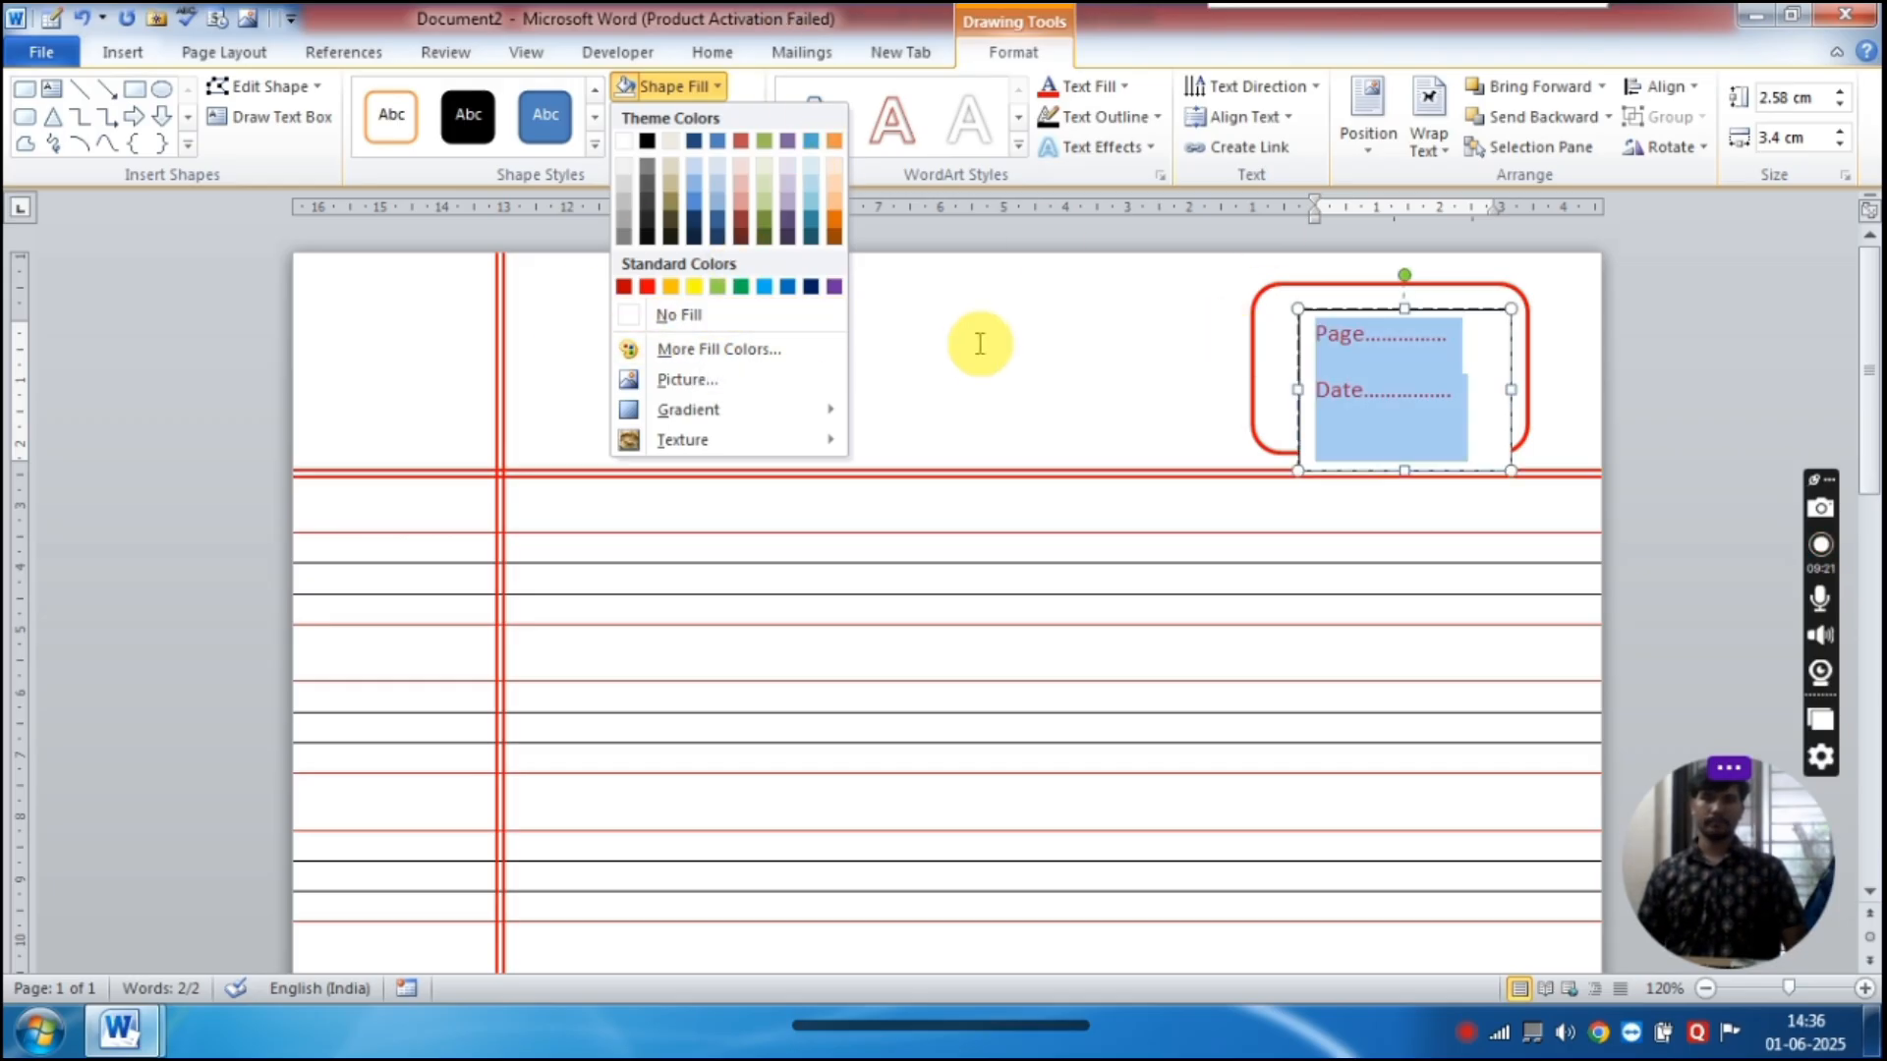
click(824, 179)
click(644, 96)
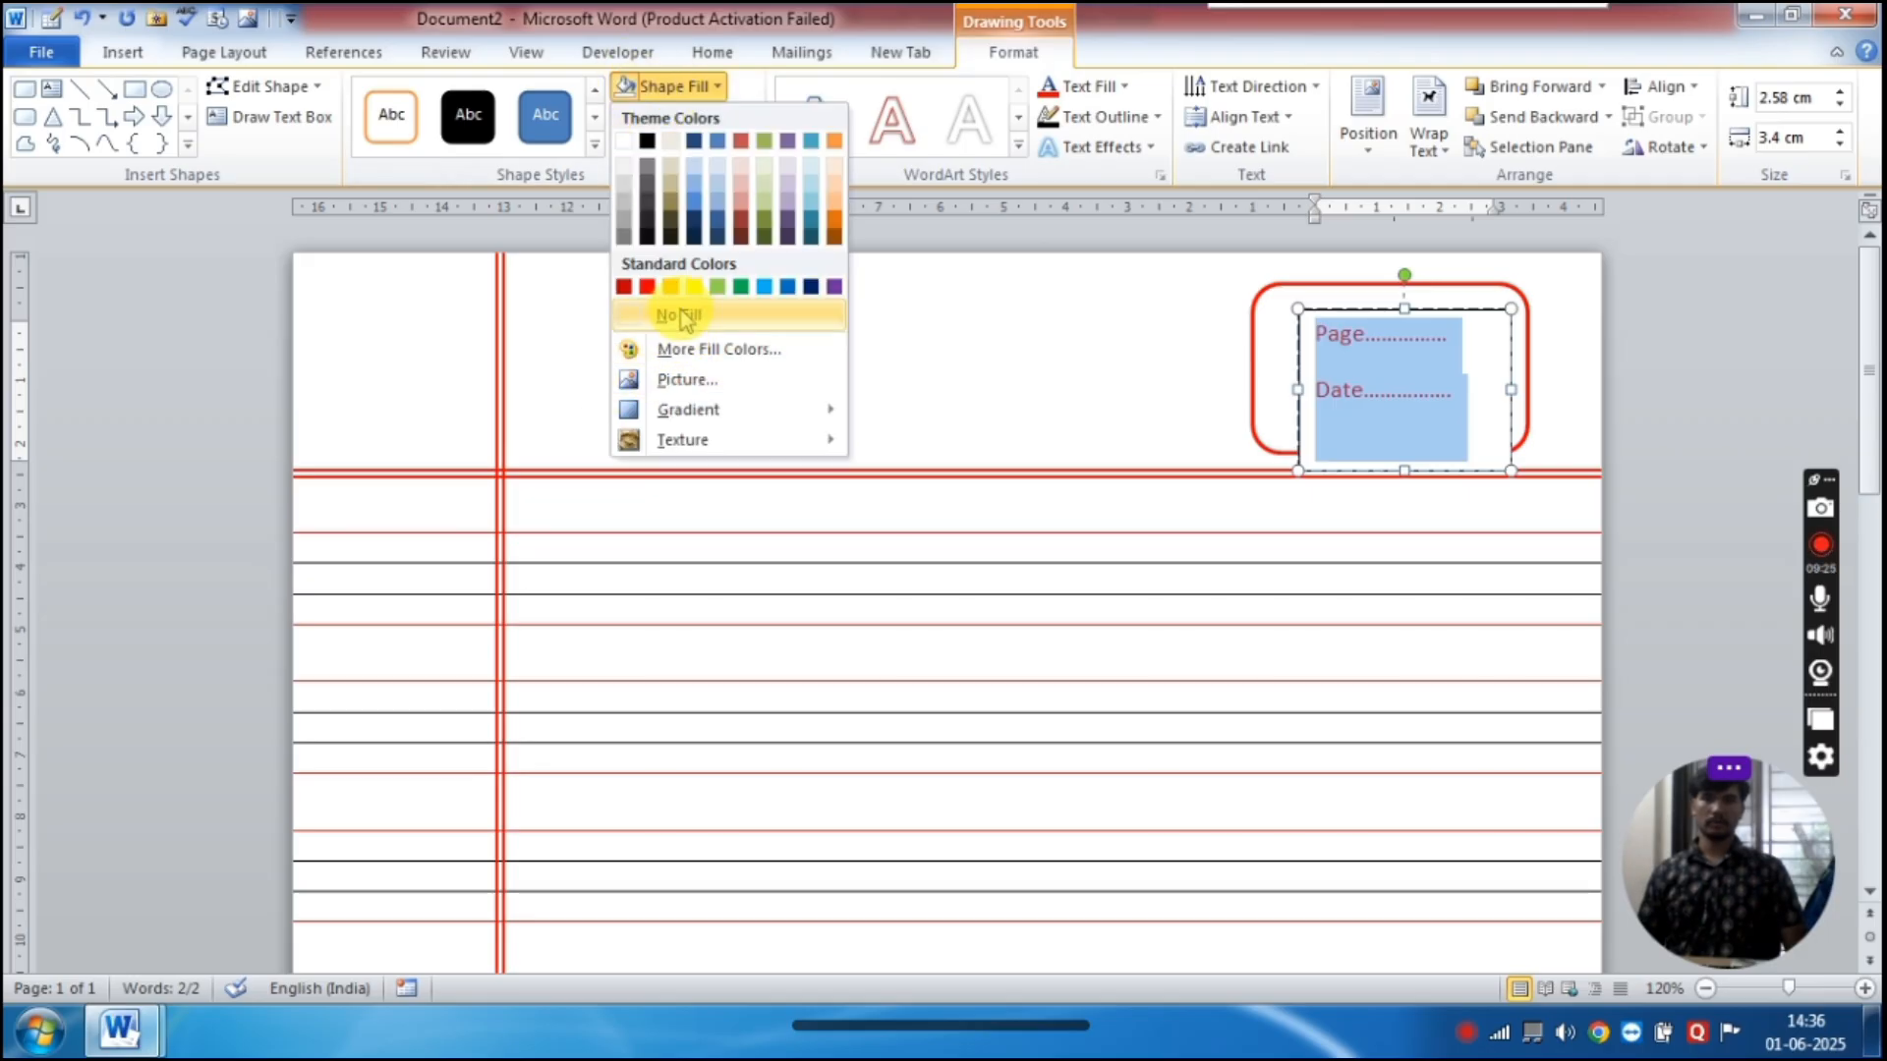
click(684, 317)
click(717, 118)
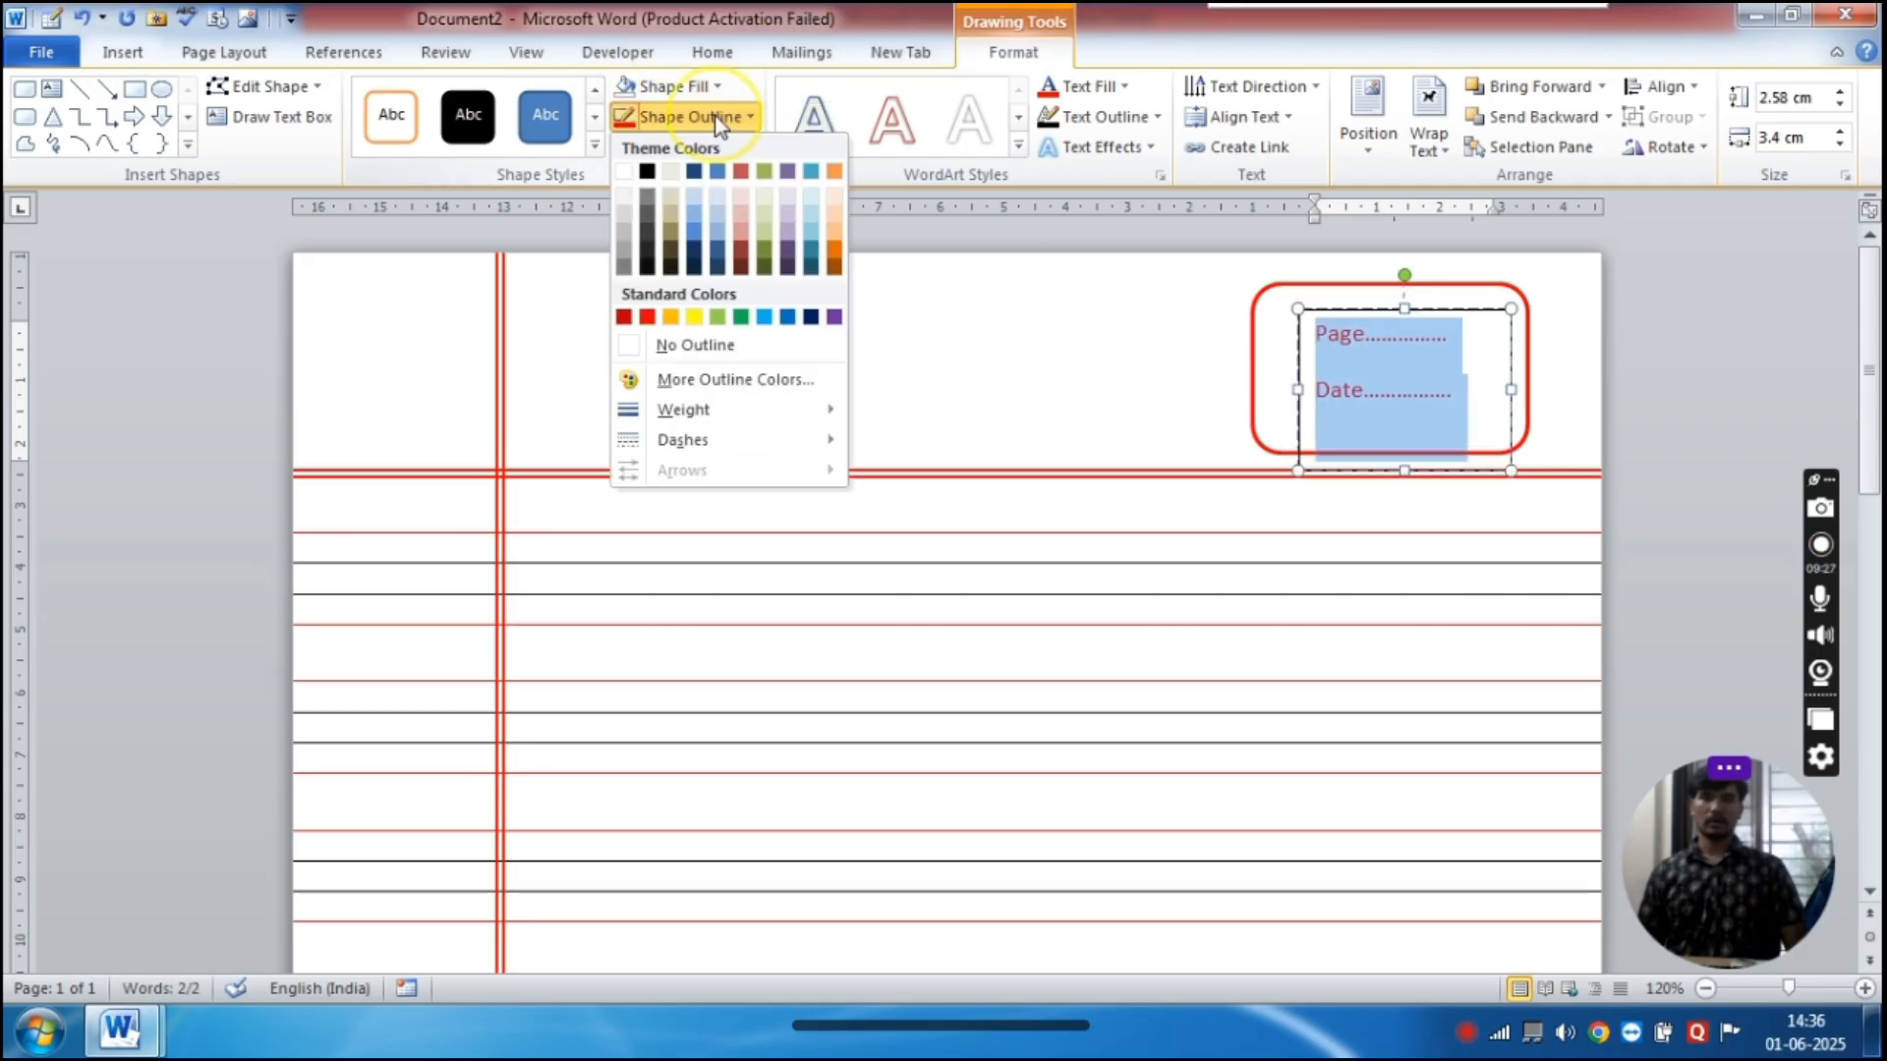
click(693, 346)
click(825, 337)
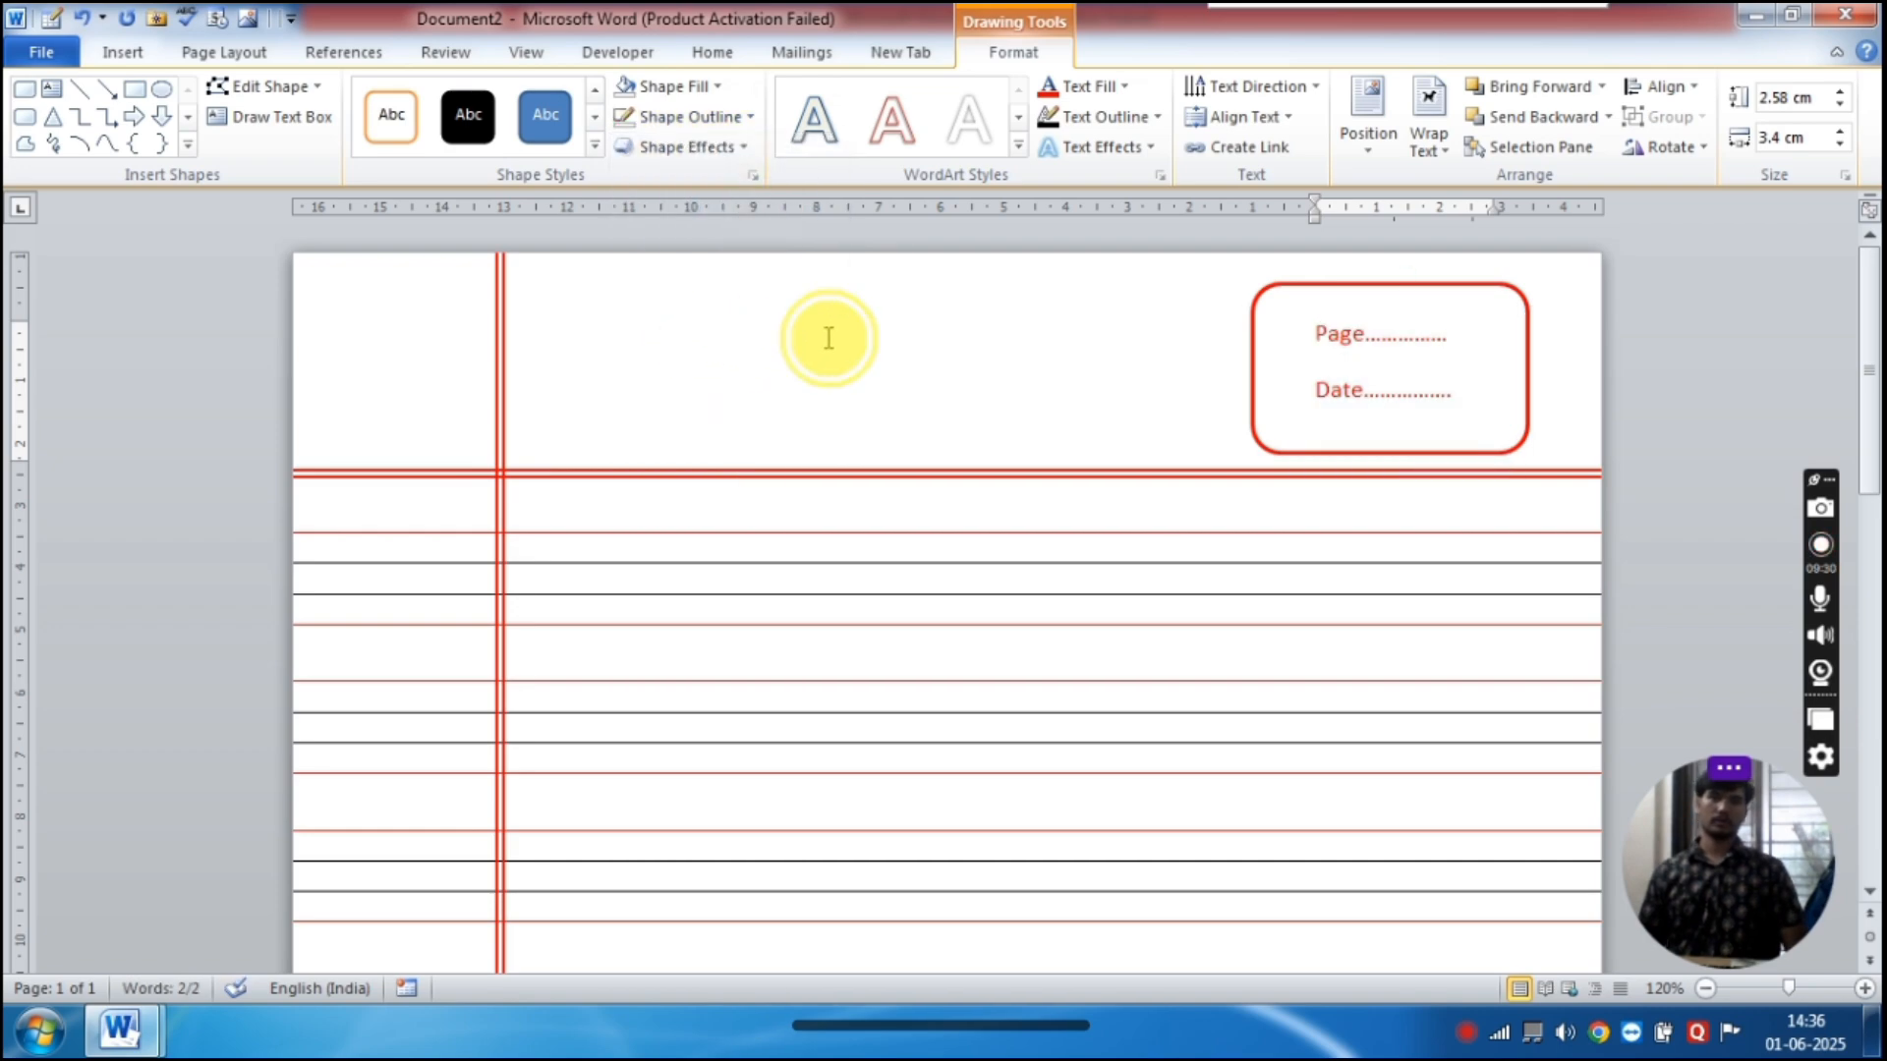
Move the Page and Date text box slightly left inside the red rounded rectangle
click(1394, 350)
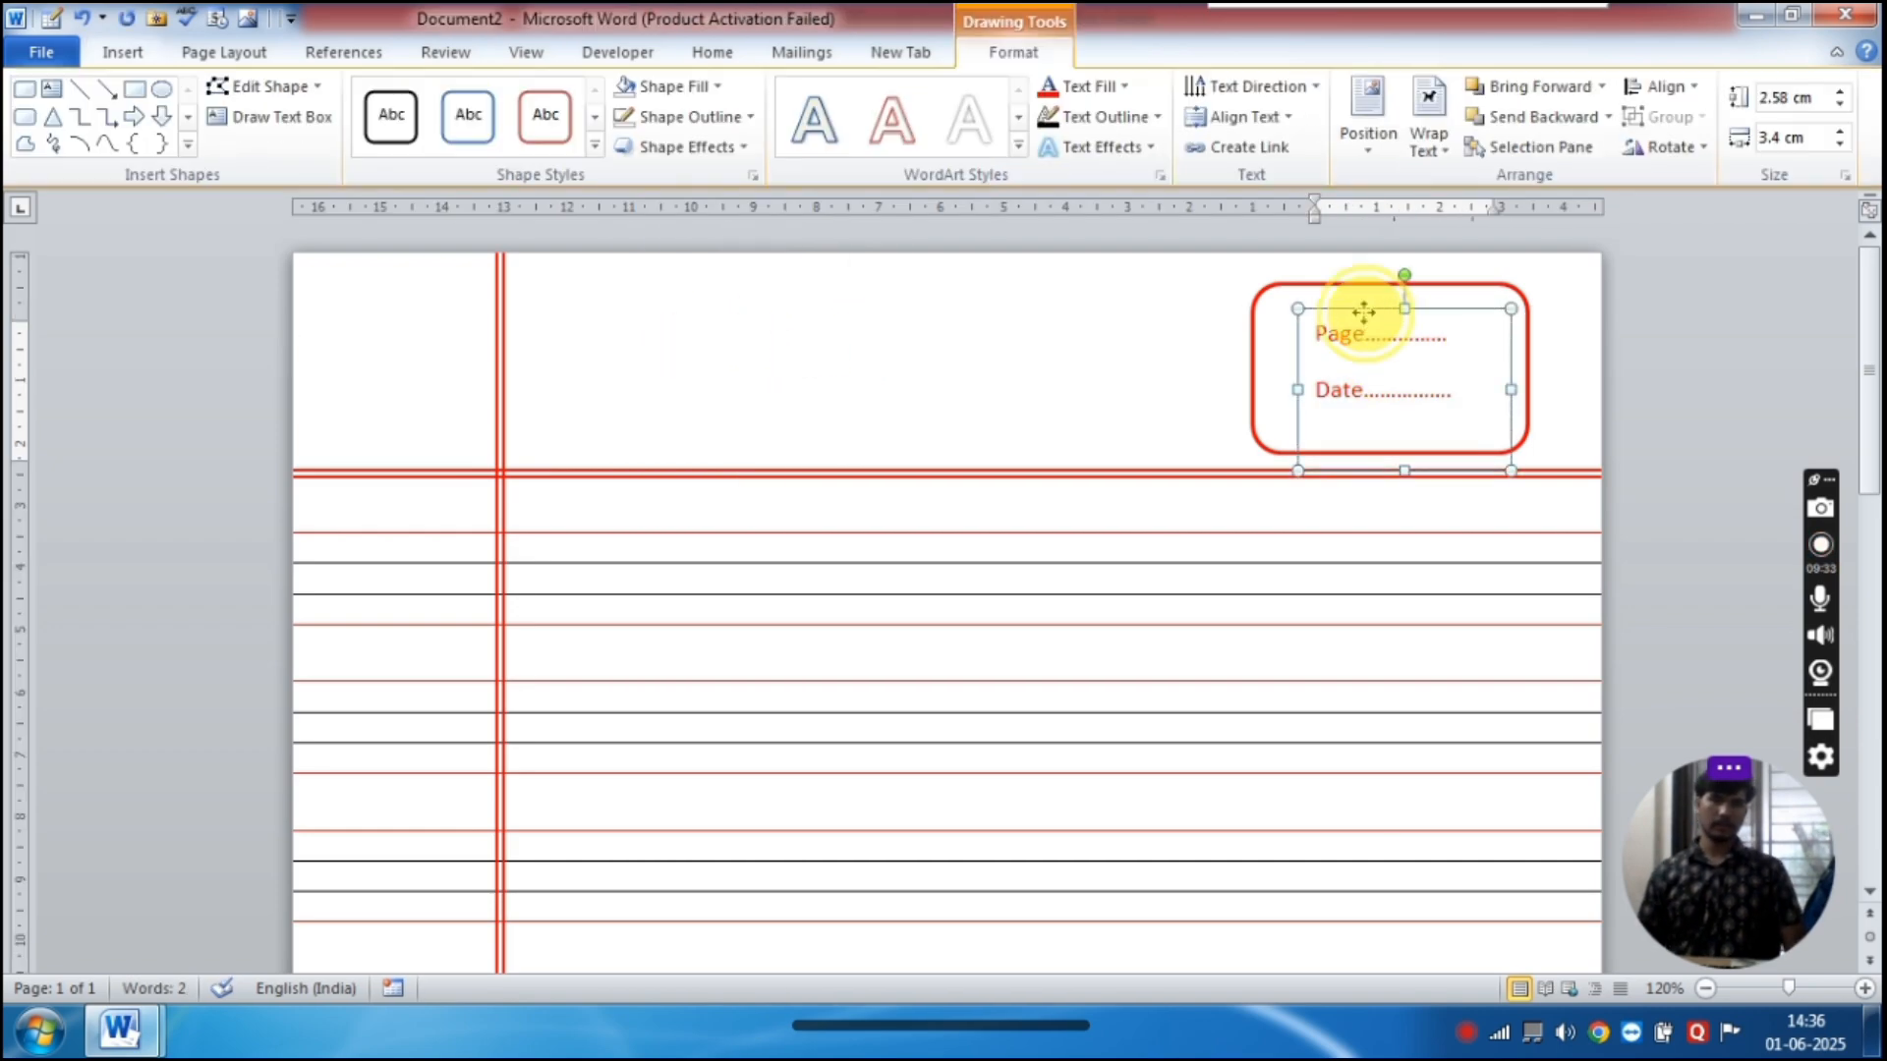
mouse_move(1364, 311)
mouse_down()
mouse_move(1293, 303)
mouse_move(1389, 306)
mouse_move(1317, 278)
mouse_move(1319, 315)
mouse_move(1365, 311)
mouse_up()
click(1179, 387)
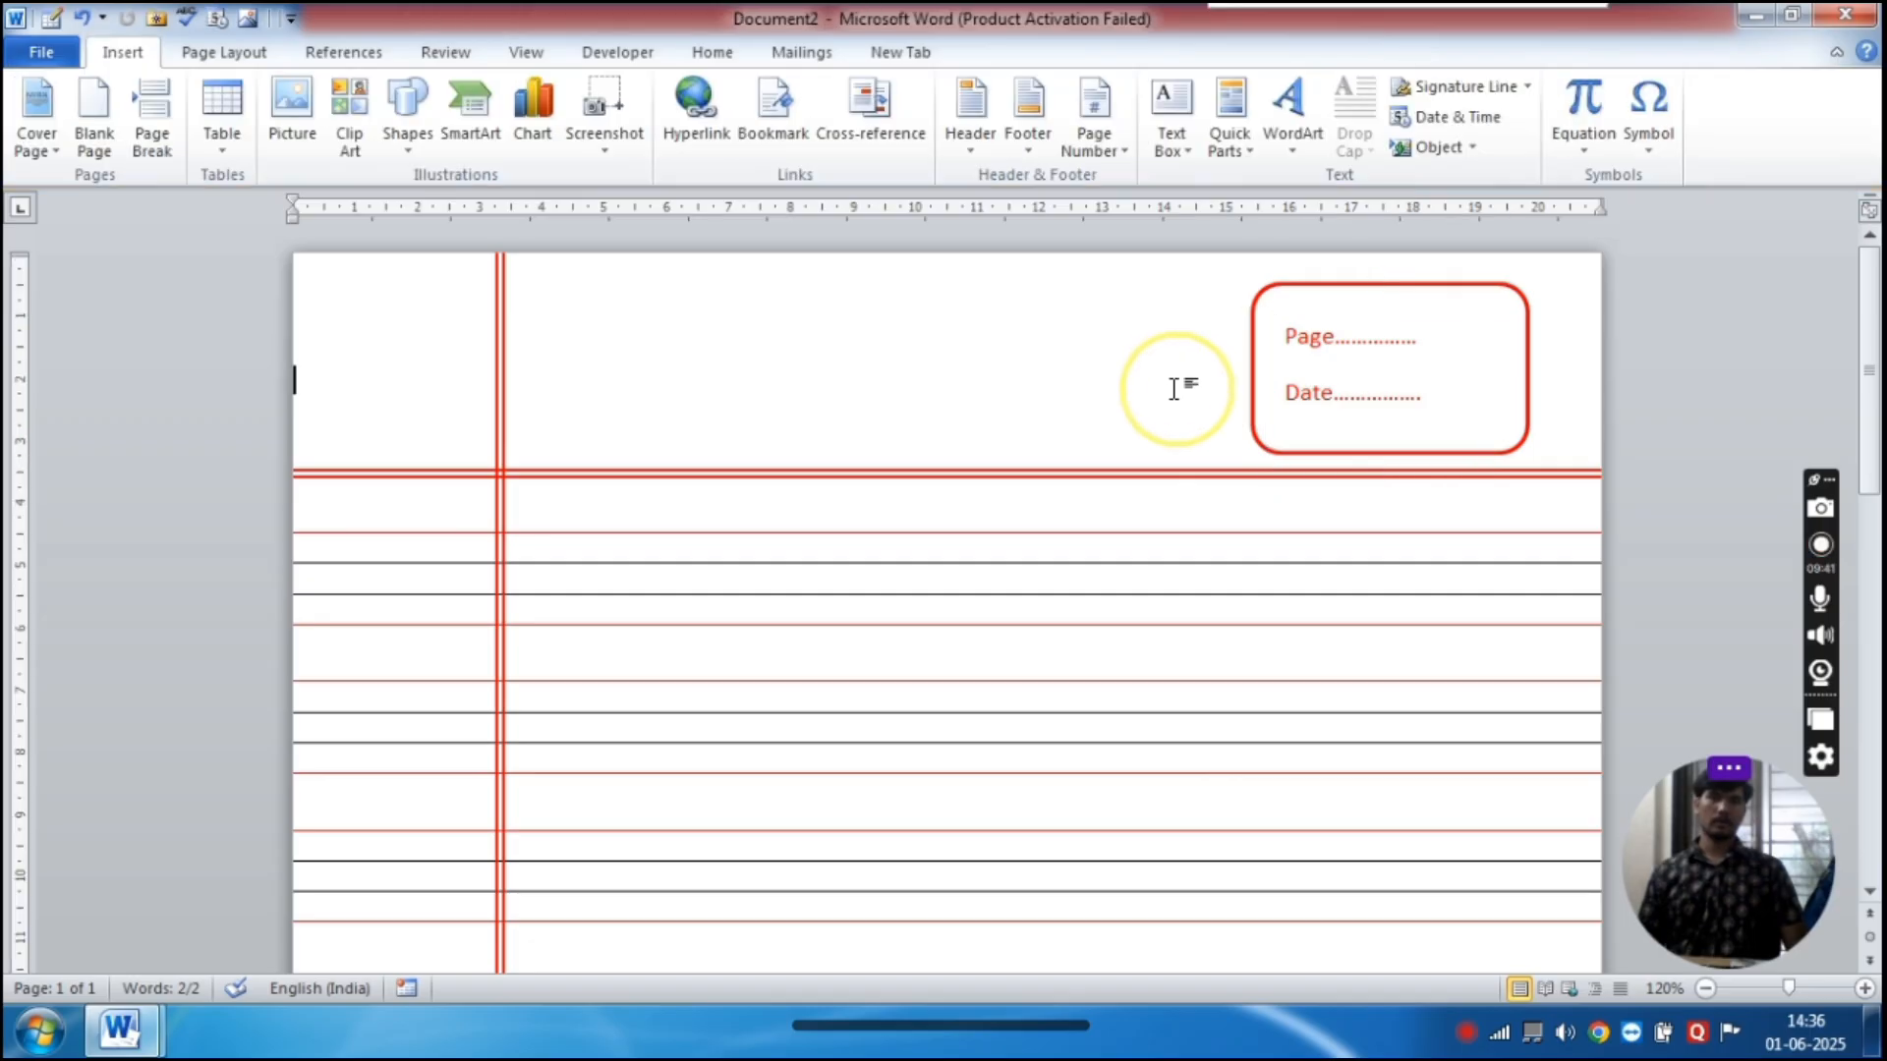